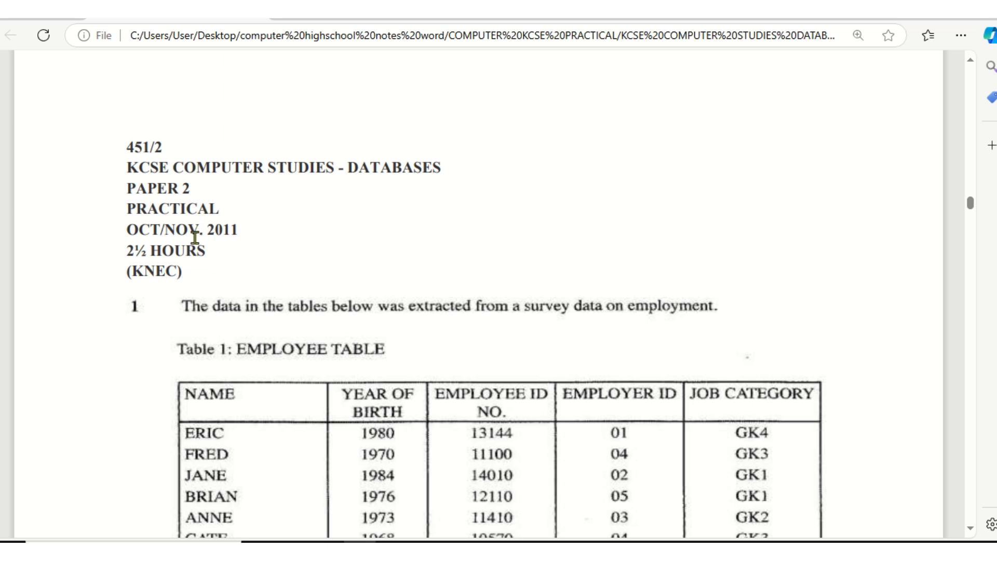
- Examine the three data tables and the task questions in the 2011 KCSE databases practical paper
scroll(189, 232, "down", 2)
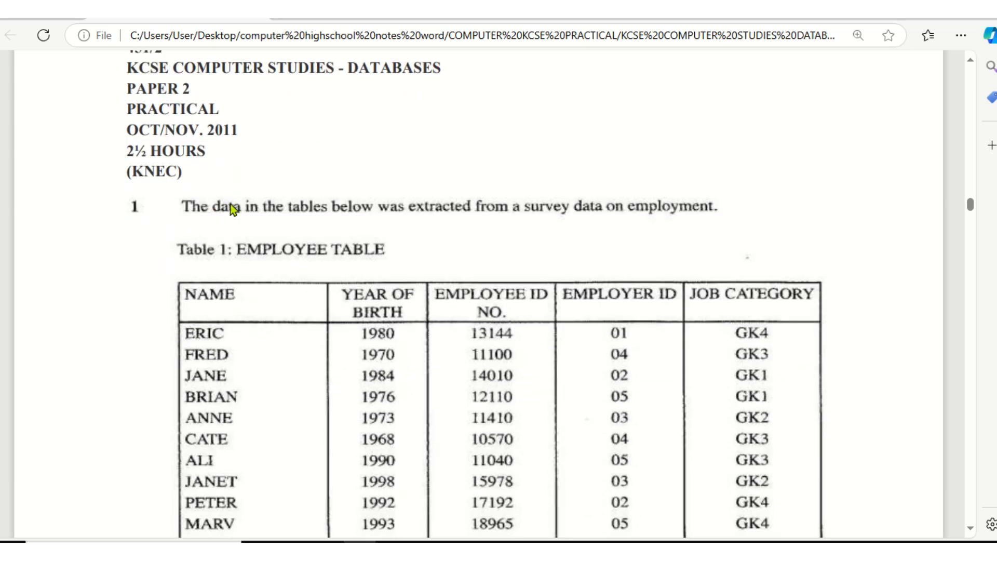
scroll(231, 206, "down", 4)
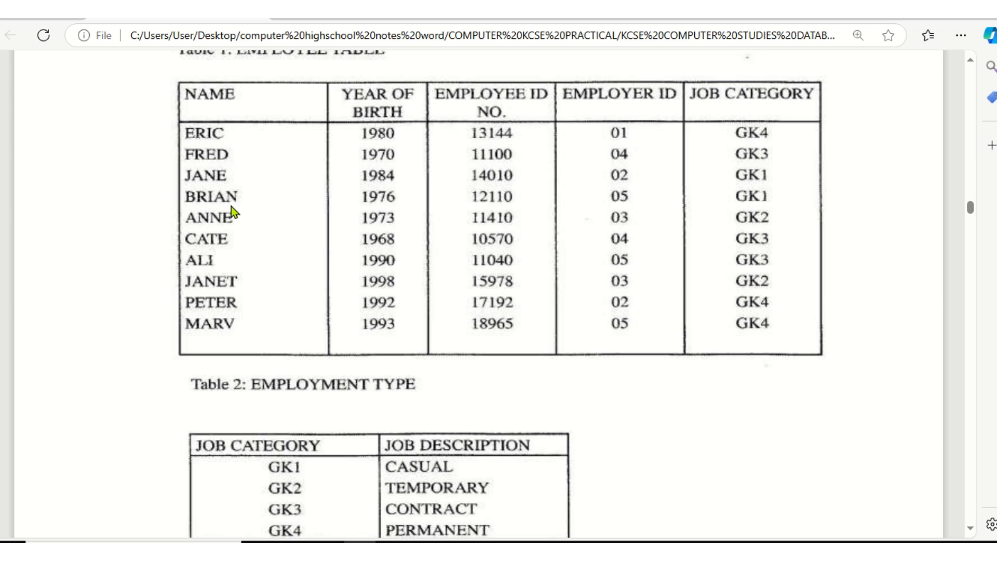
scroll(232, 206, "up", 2)
scroll(246, 139, "up", 2)
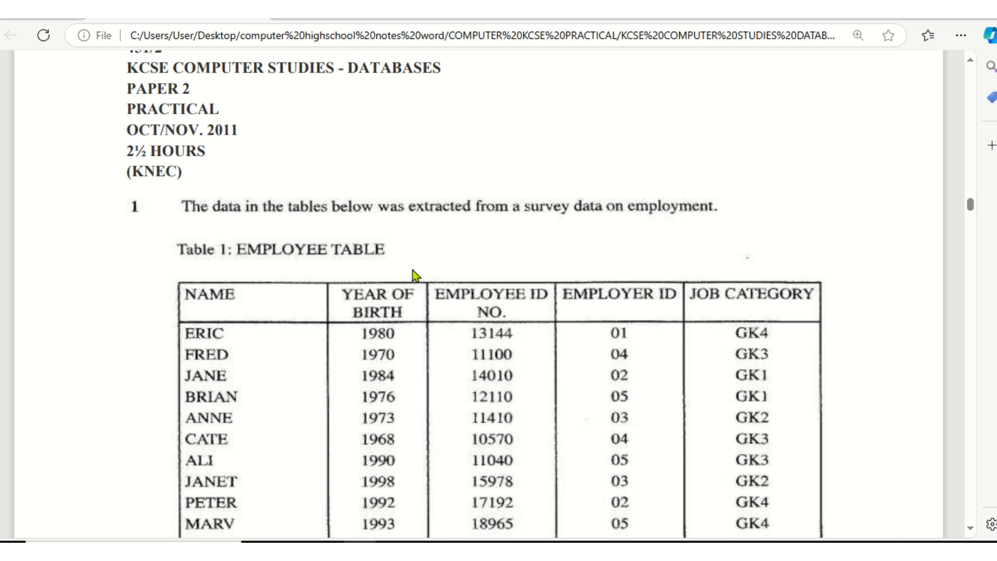
scroll(347, 261, "down", 3)
scroll(347, 261, "up", 1)
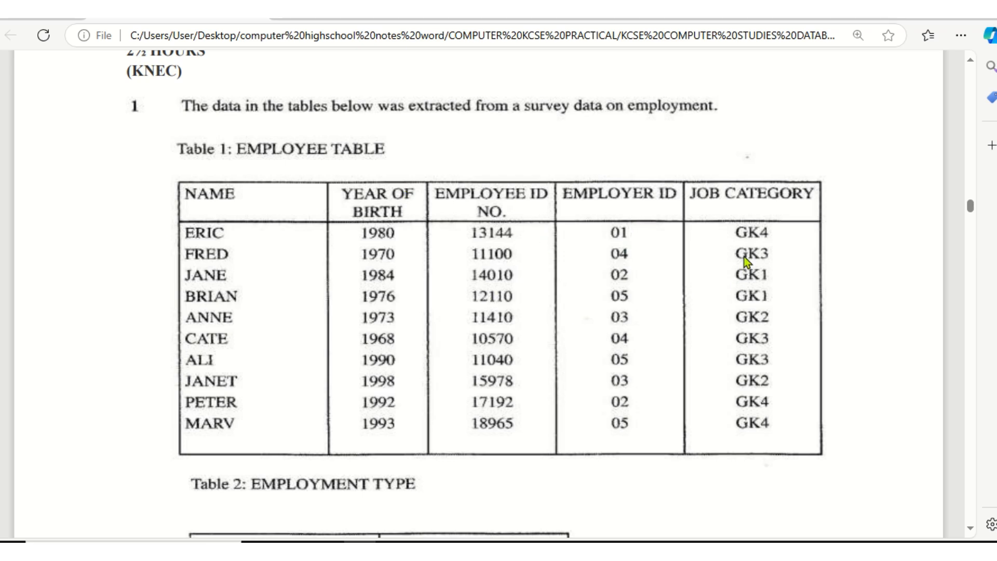
scroll(744, 256, "down", 6)
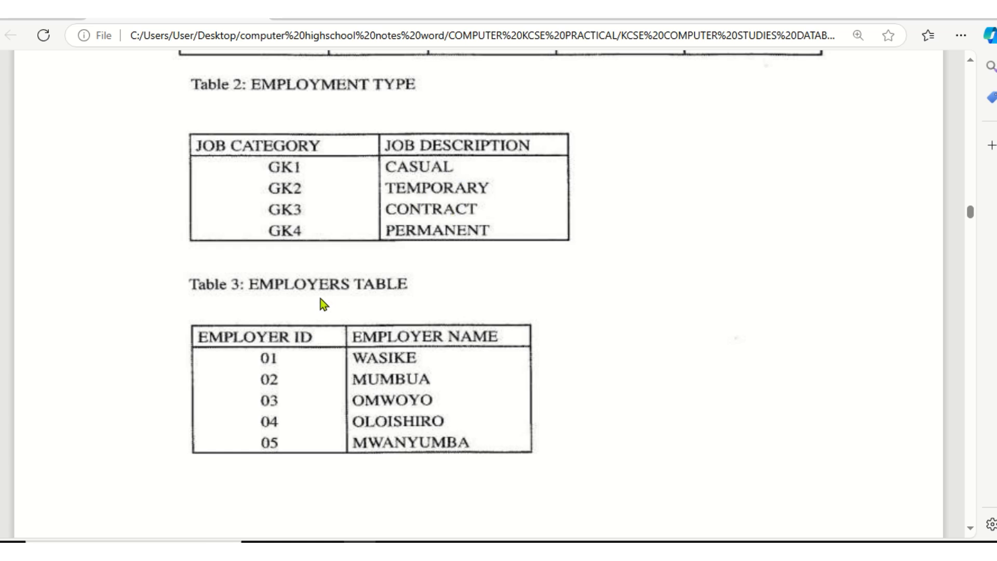
scroll(318, 300, "down", 2)
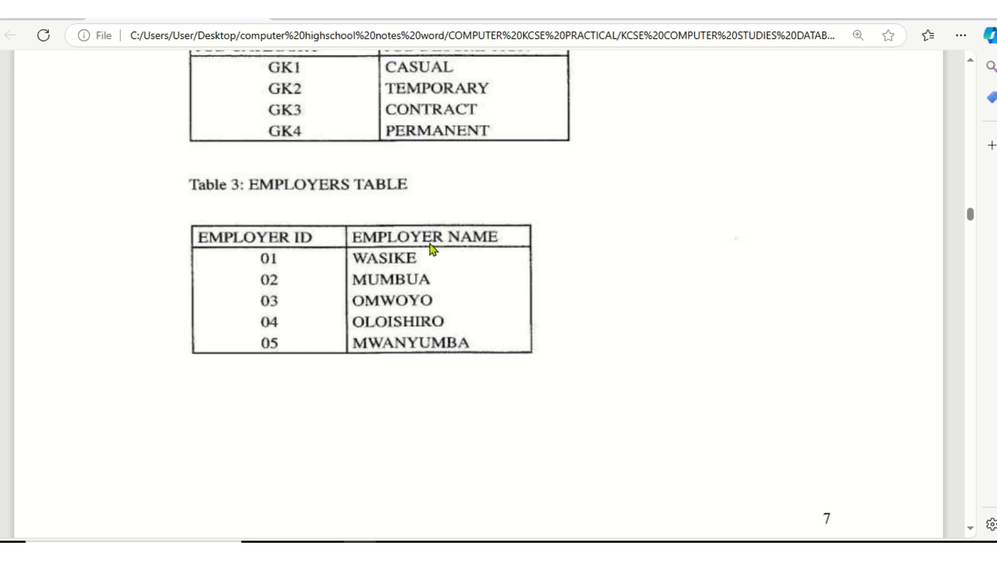
scroll(341, 253, "up", 5)
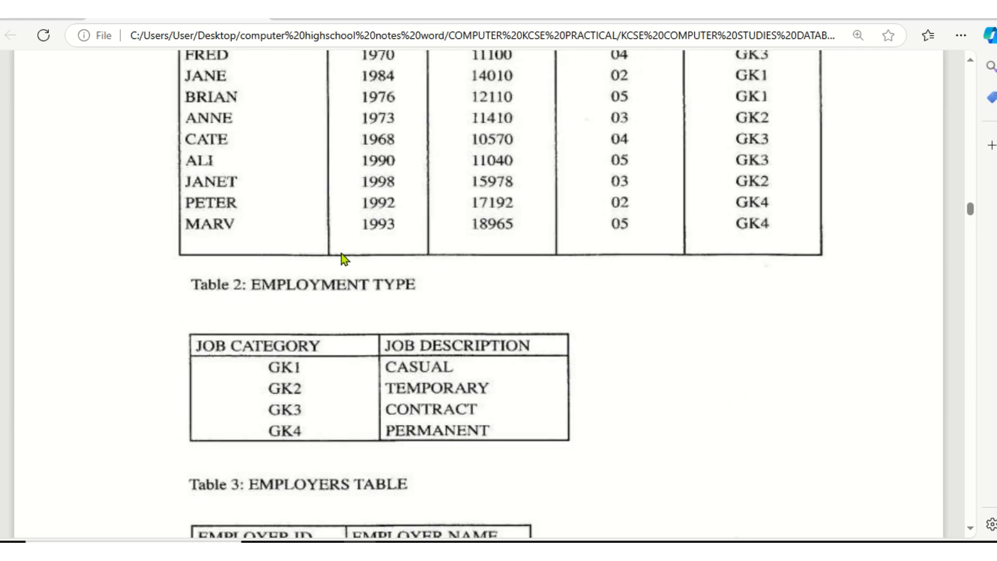
scroll(342, 257, "up", 2)
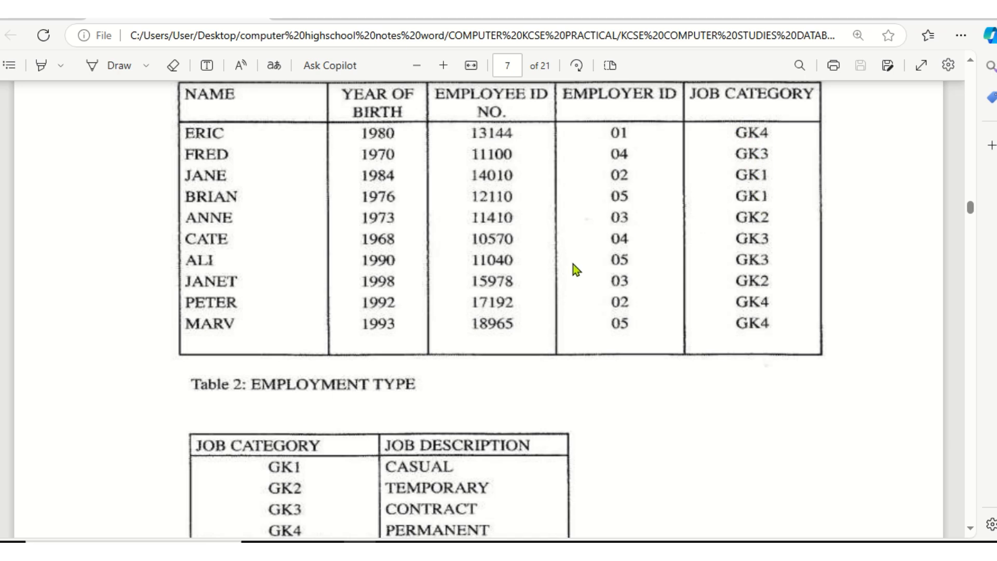
scroll(573, 266, "down", 6)
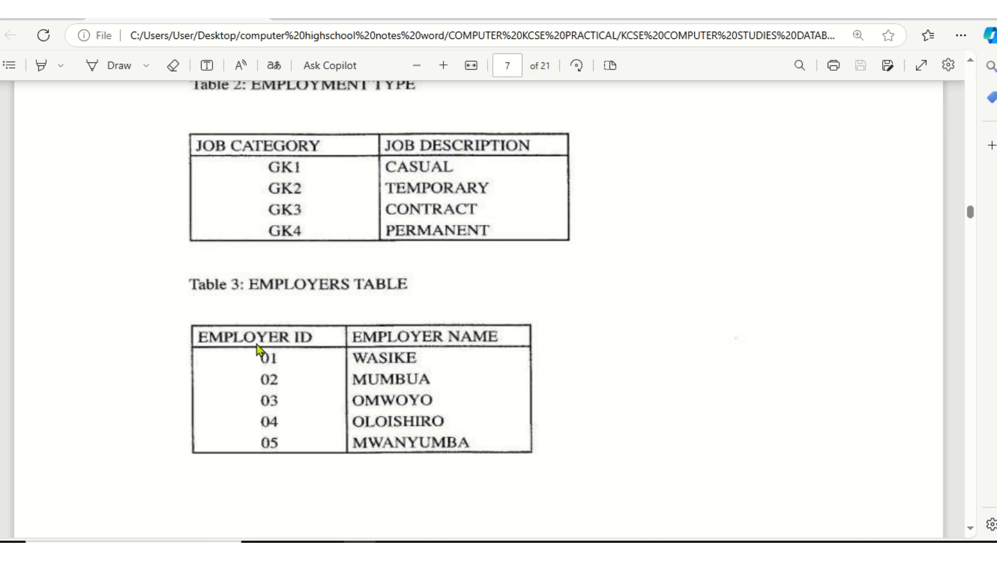
scroll(260, 333, "down", 2)
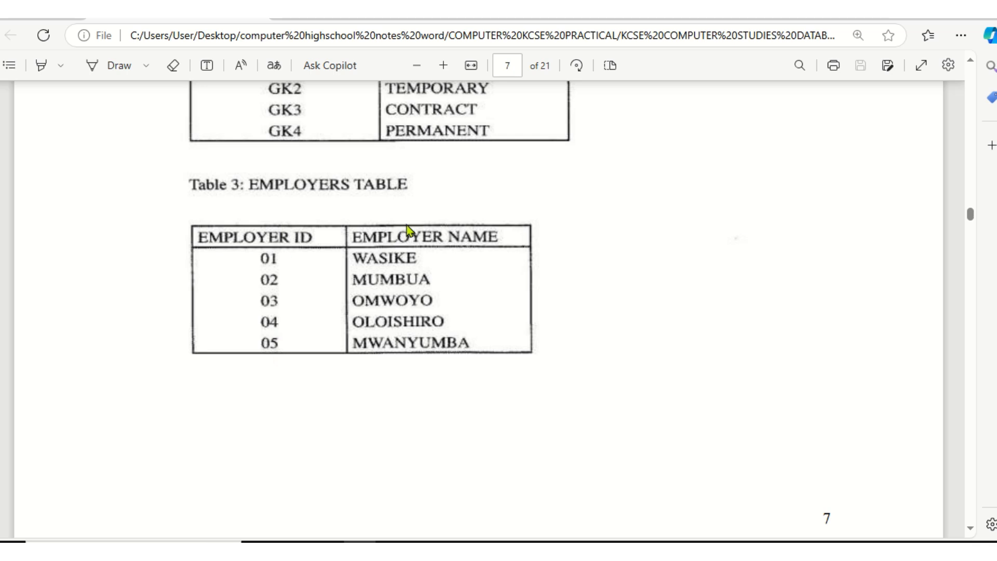
scroll(416, 313, "down", 12)
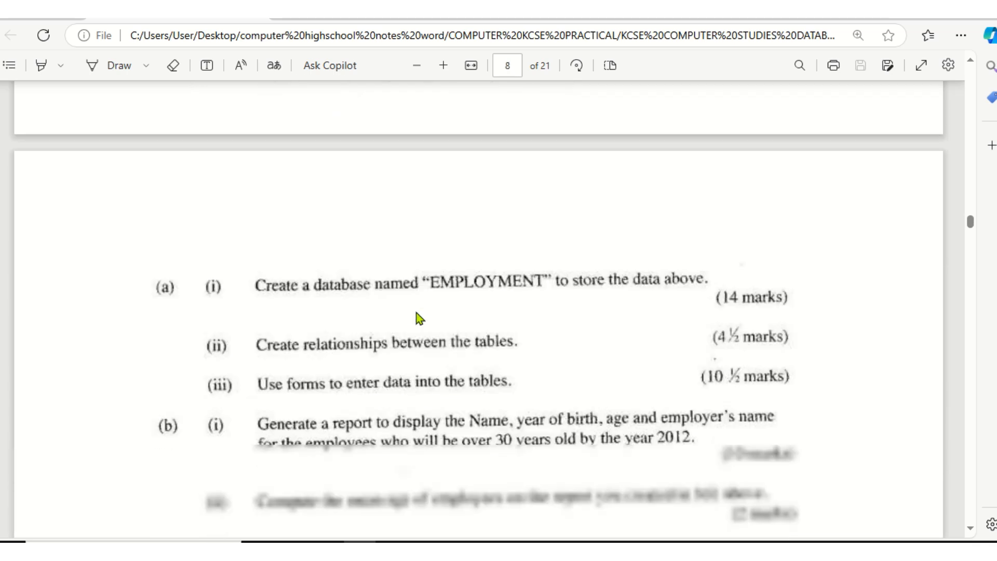
scroll(416, 313, "down", 3)
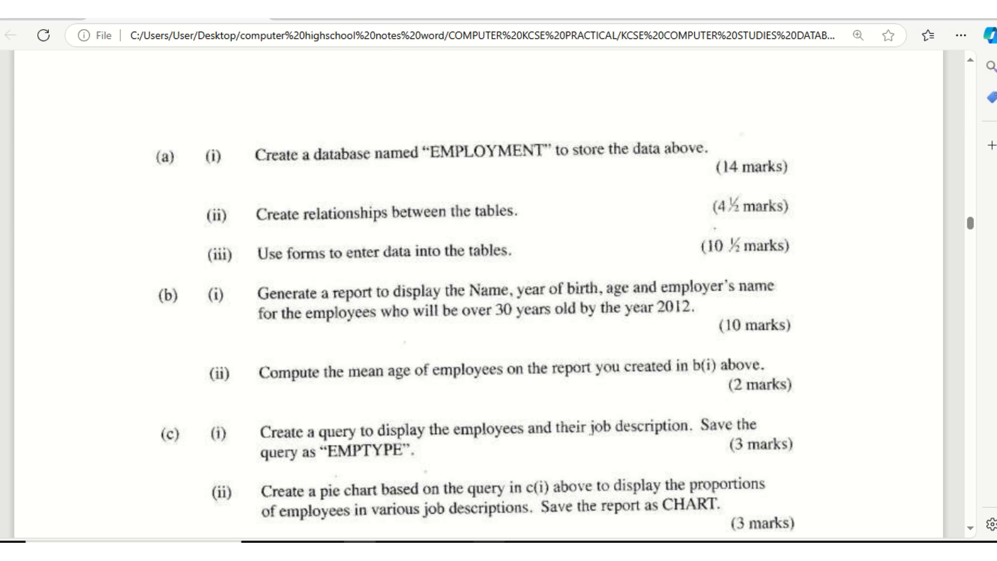
- Switch to Access and create a blank database named EMPLOYMENT, replacing the existing file of that name
left_click(491, 549)
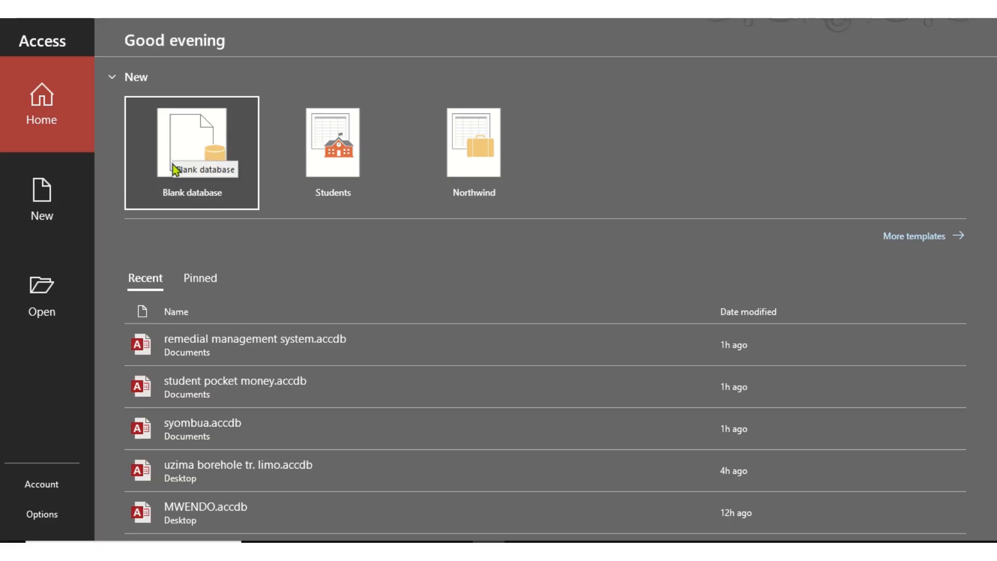
left_click(185, 140)
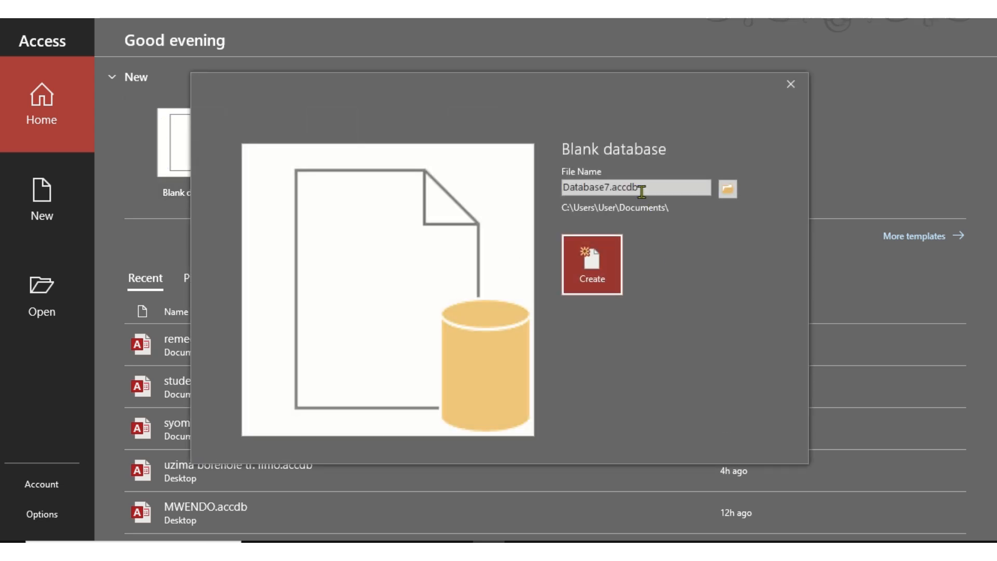
left_click(642, 190)
left_click_drag(643, 188, 526, 179)
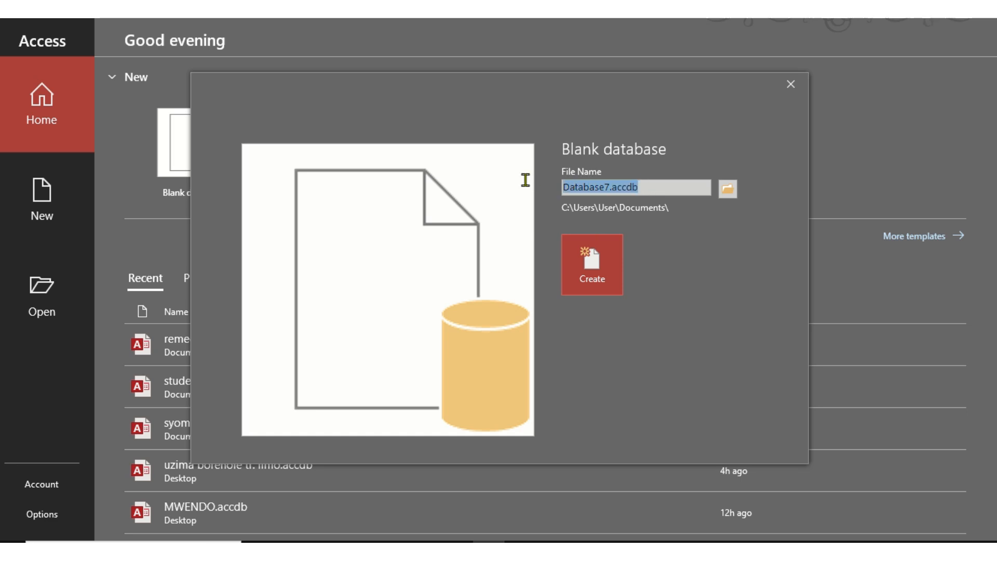
left_click(360, 542)
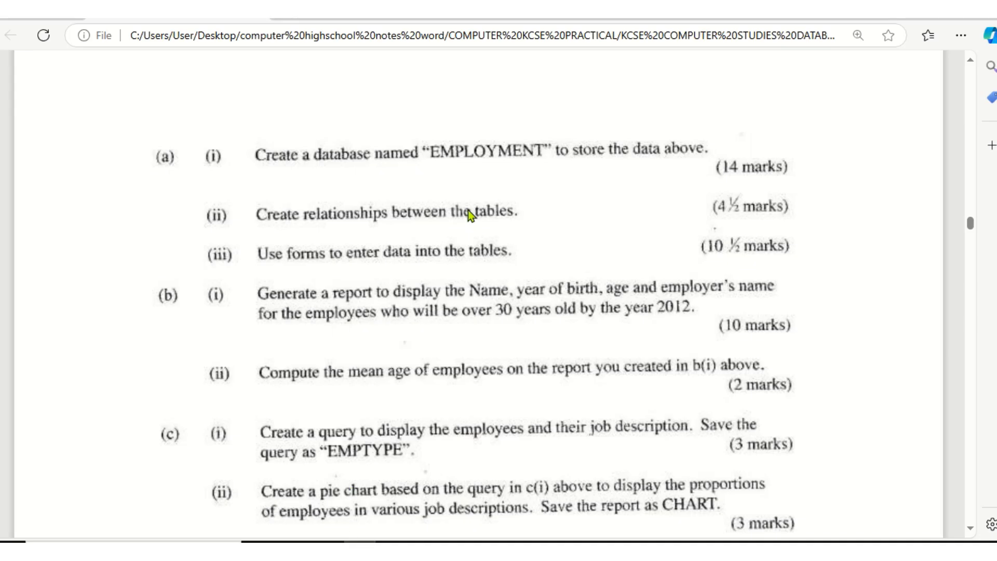
left_click(489, 541)
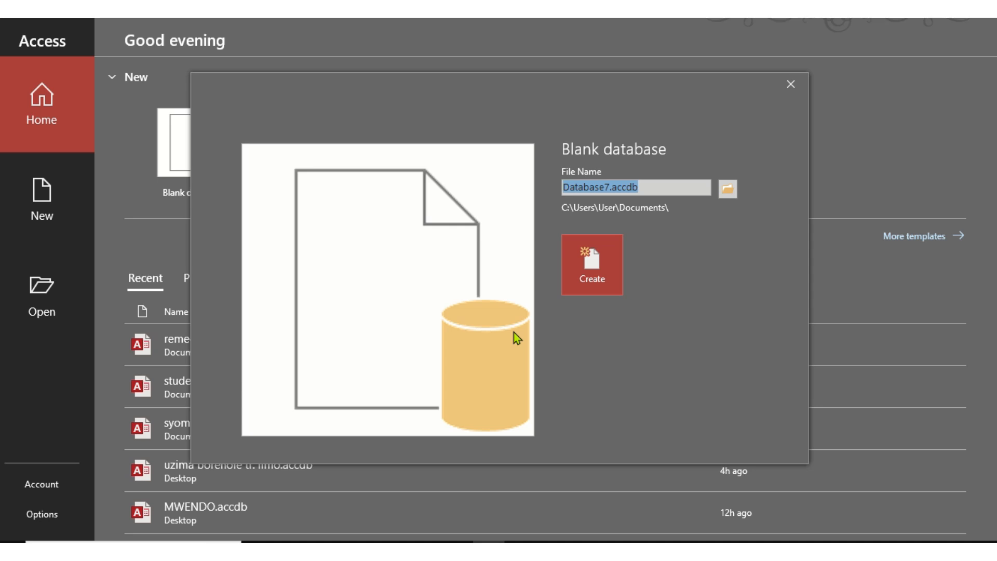
type("EMPLOYMENT")
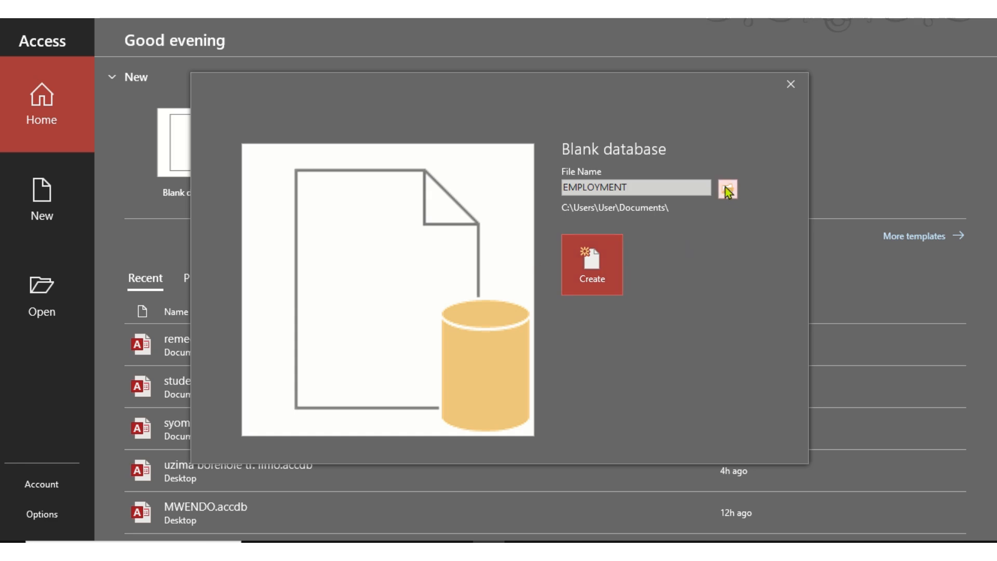
left_click(606, 263)
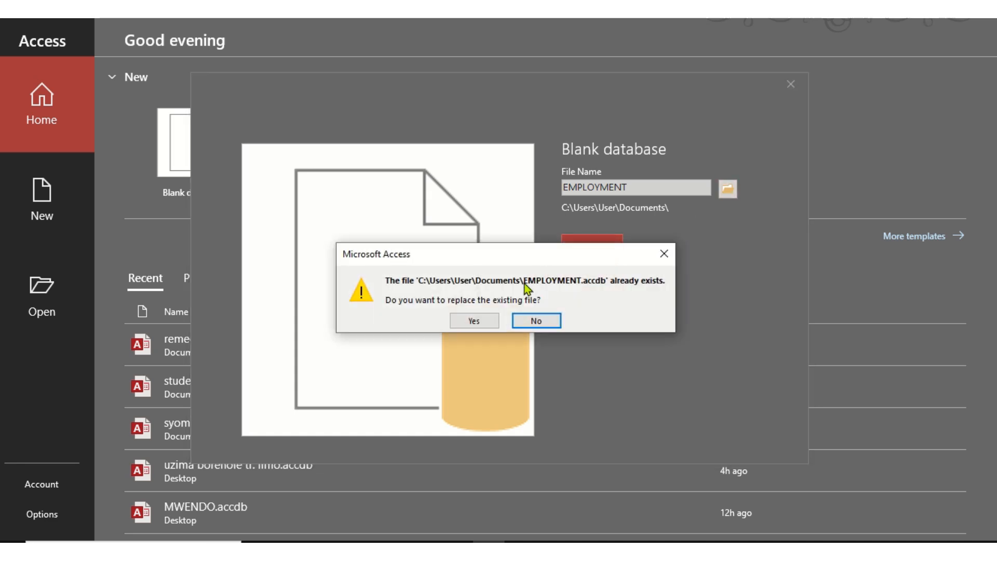
left_click(474, 320)
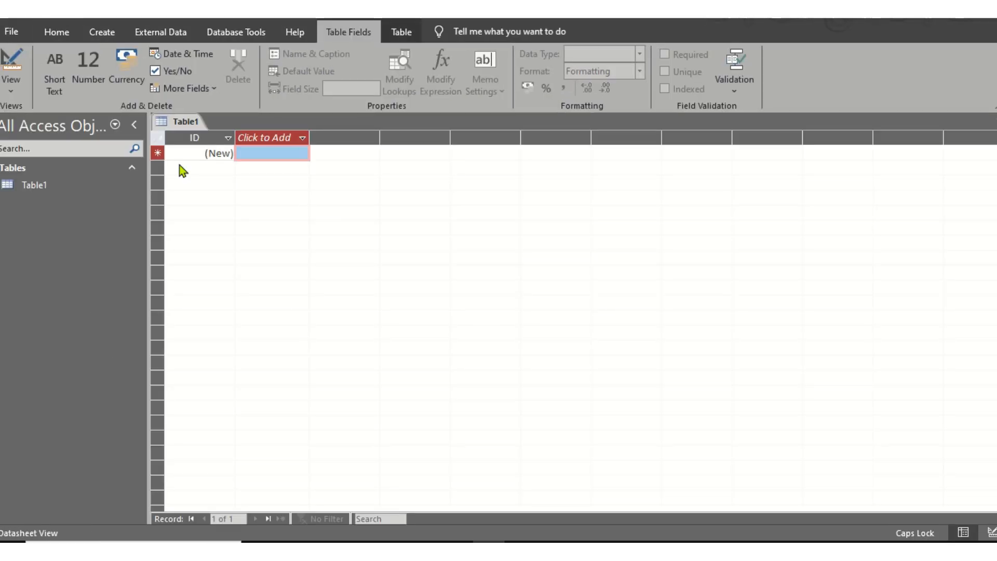
- Check Table 1 in the exam paper, then save the new table as EMPLOYEE TABLE and open it in Design View
left_click(360, 550)
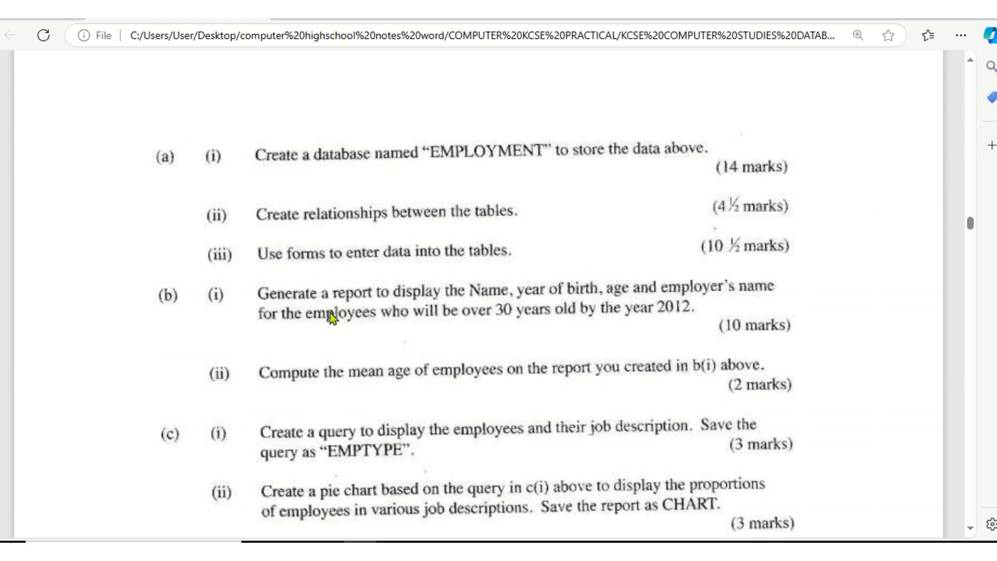
scroll(332, 310, "up", 4)
scroll(335, 315, "up", 10)
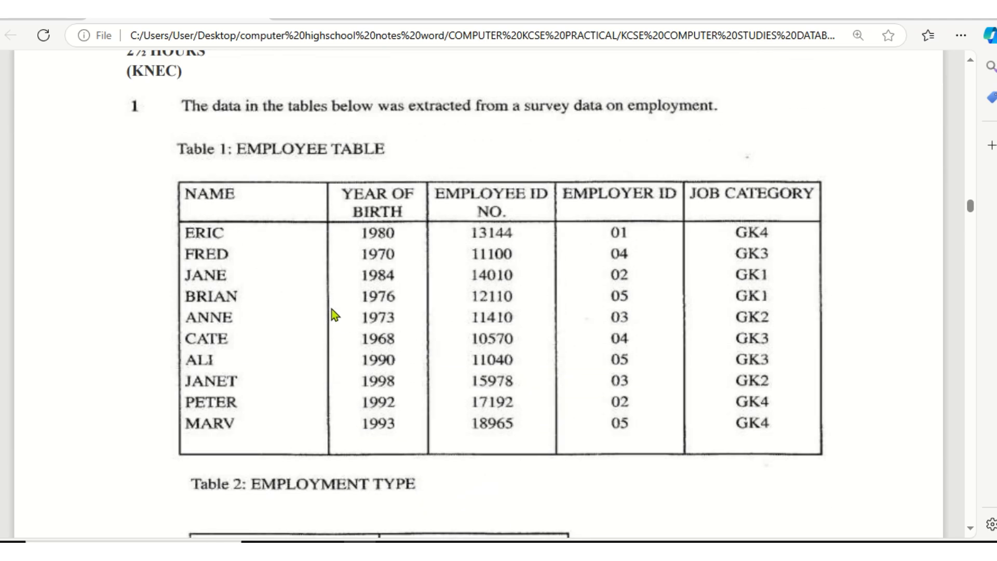
scroll(319, 303, "up", 2)
scroll(270, 105, "down", 3)
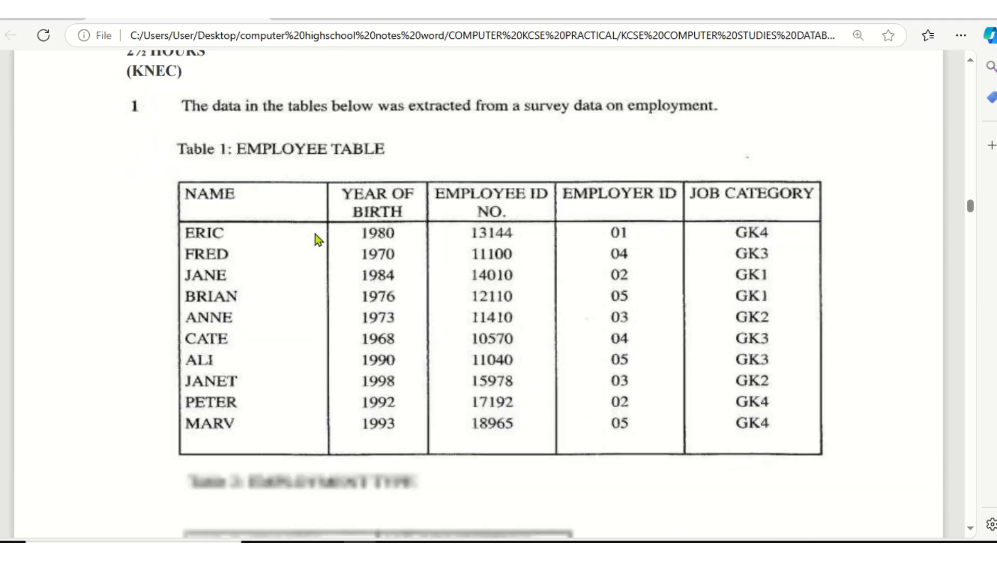
scroll(316, 235, "up", 3)
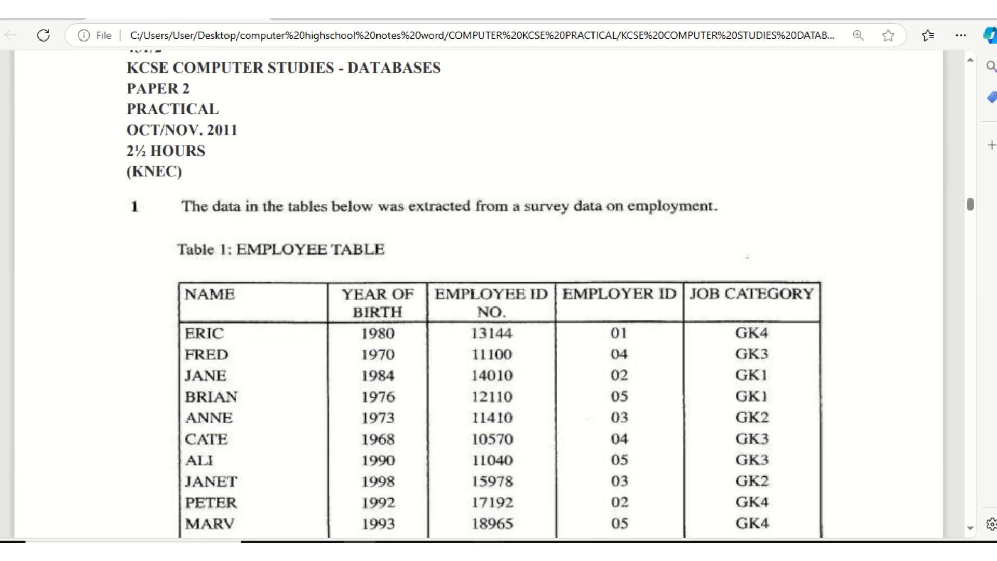
left_click(488, 550)
right_click(188, 126)
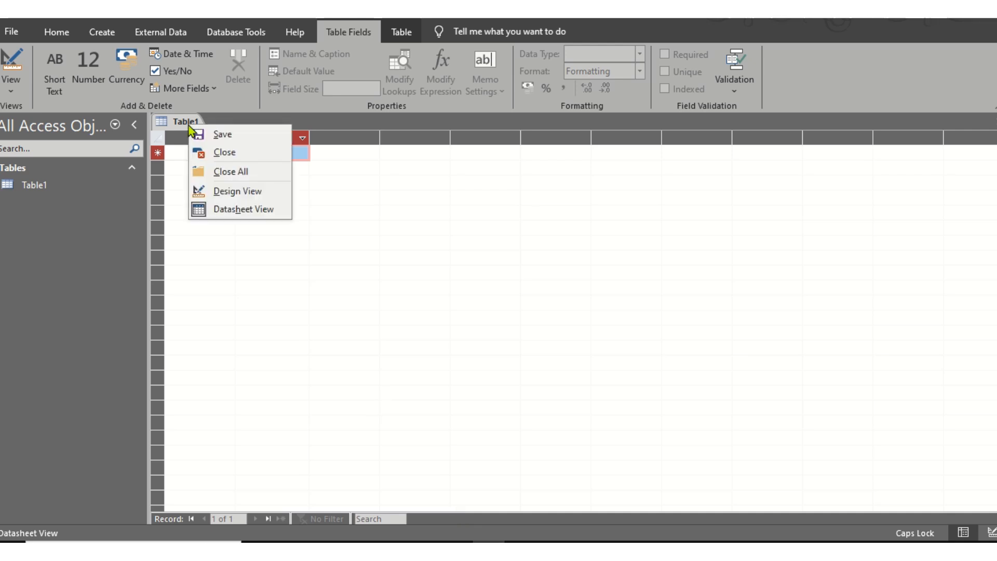
left_click(227, 191)
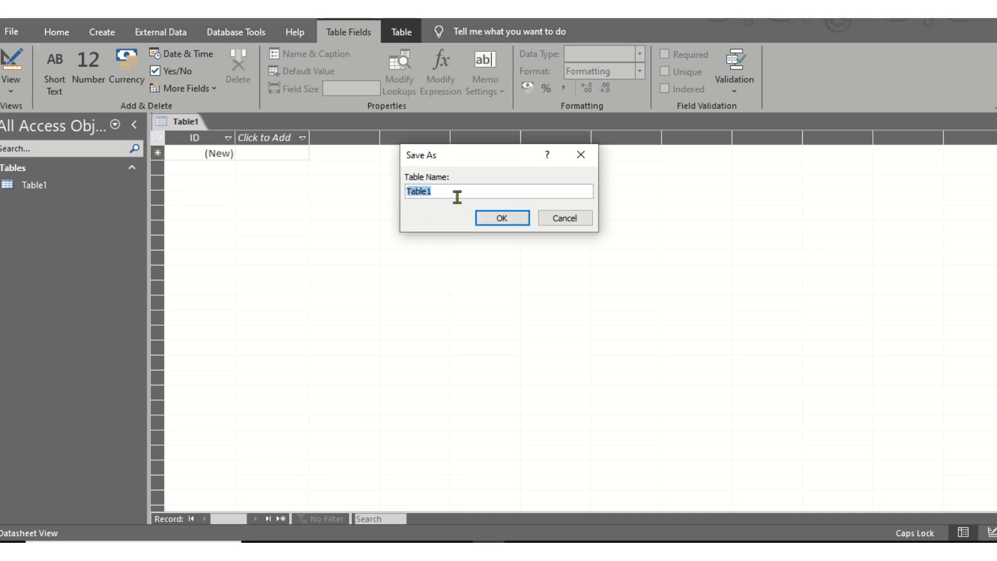
type("EMPLOYEE TABLE")
left_click(514, 219)
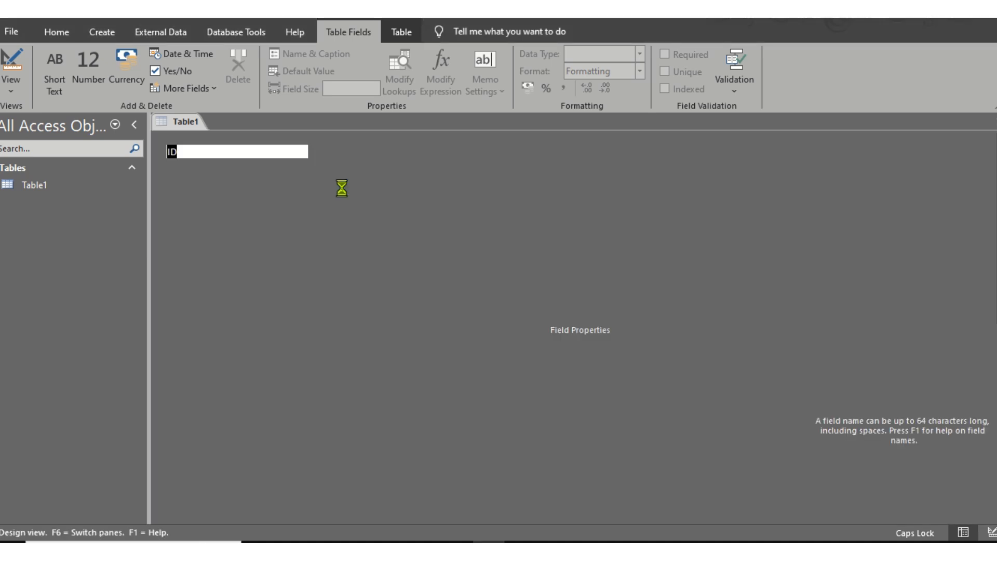
- Following the exam paper's Table 1, rename the ID field to NAME and set its data type to Short Text
left_click(210, 155)
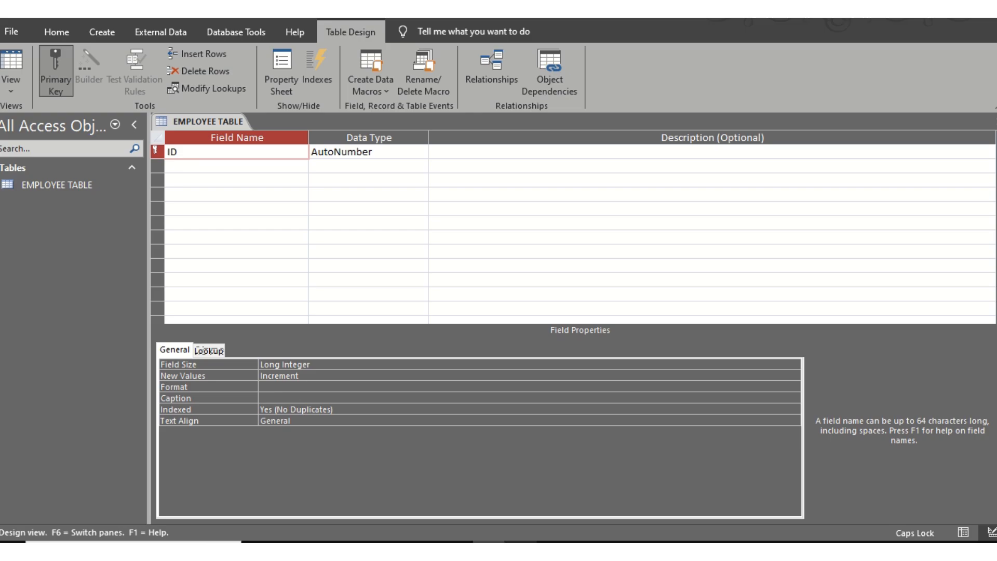
left_click(360, 541)
scroll(317, 288, "down", 2)
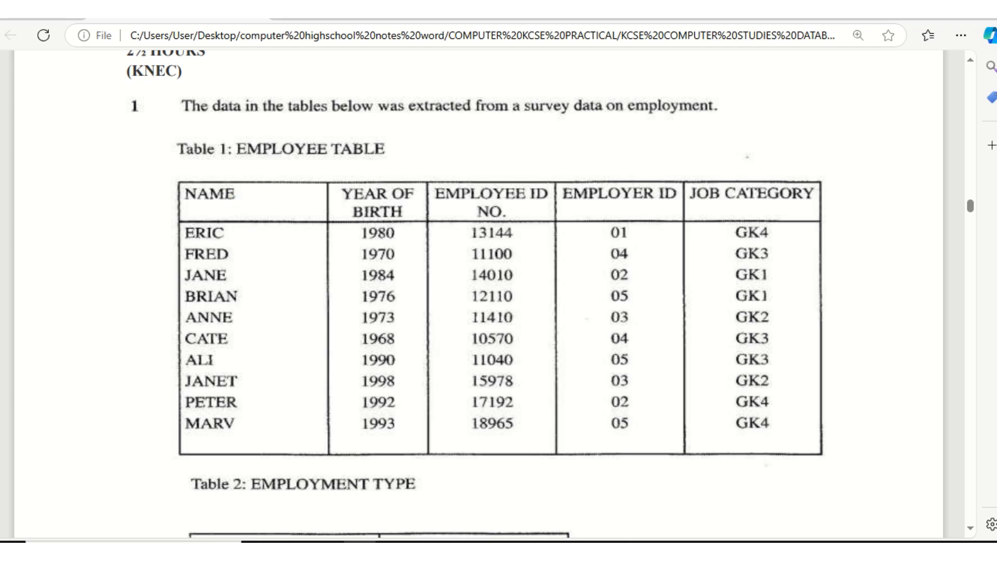
left_click(489, 541)
key("BackSpace")
key("BackSpace")
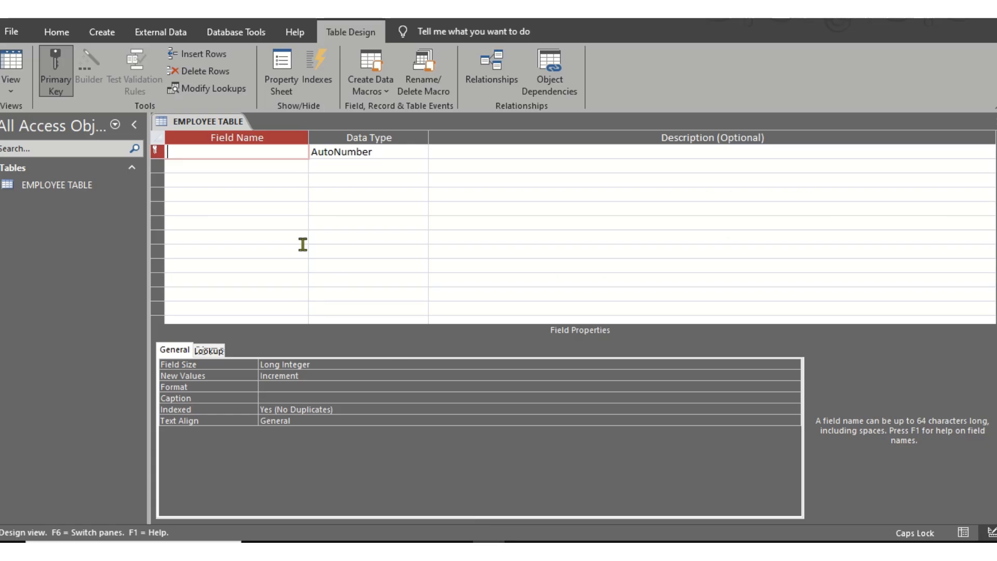
type("NAME")
left_click(410, 151)
left_click(430, 324)
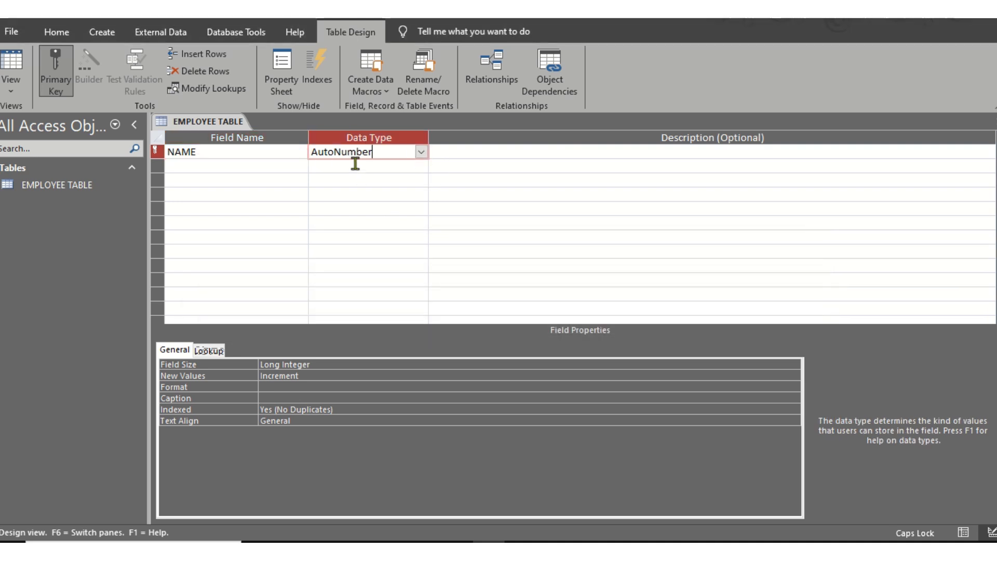
left_click(420, 152)
left_click(382, 166)
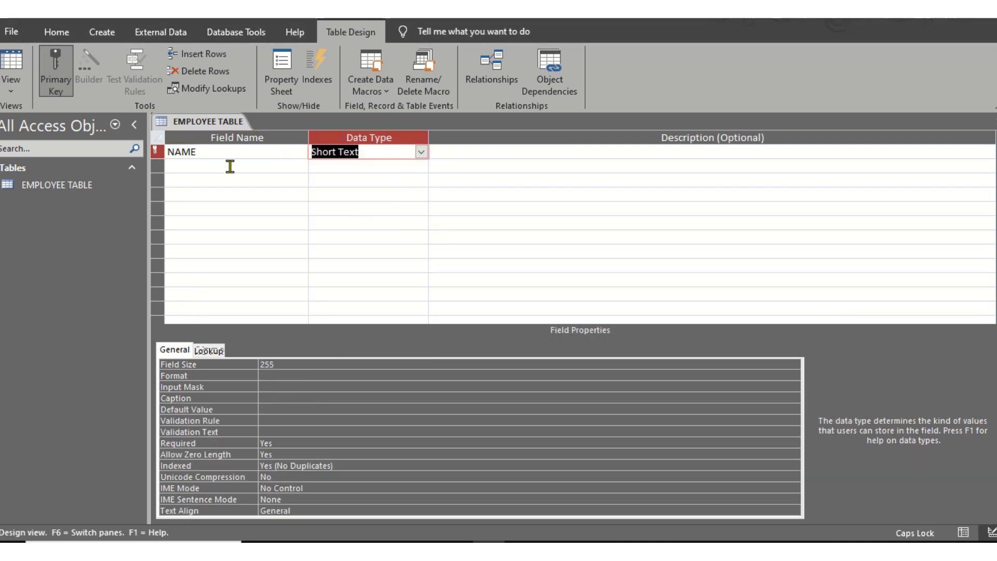
- Remove the primary key from the NAME field
left_click(211, 167)
left_click(162, 155)
right_click(167, 151)
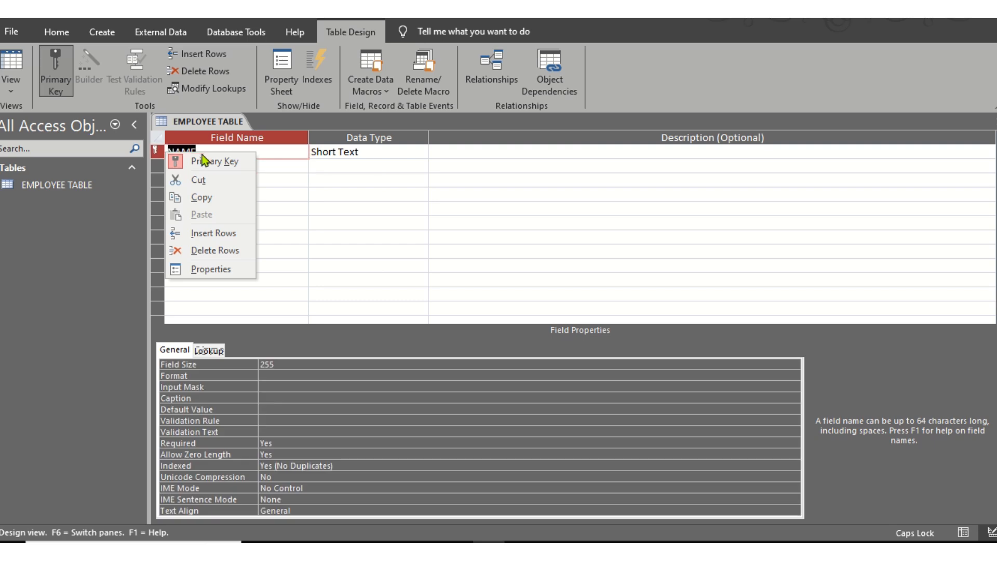
left_click(202, 158)
- Following the exam paper's Table 1, add a YEAR OF BIRTH field below NAME with the Number data type
left_click(190, 166)
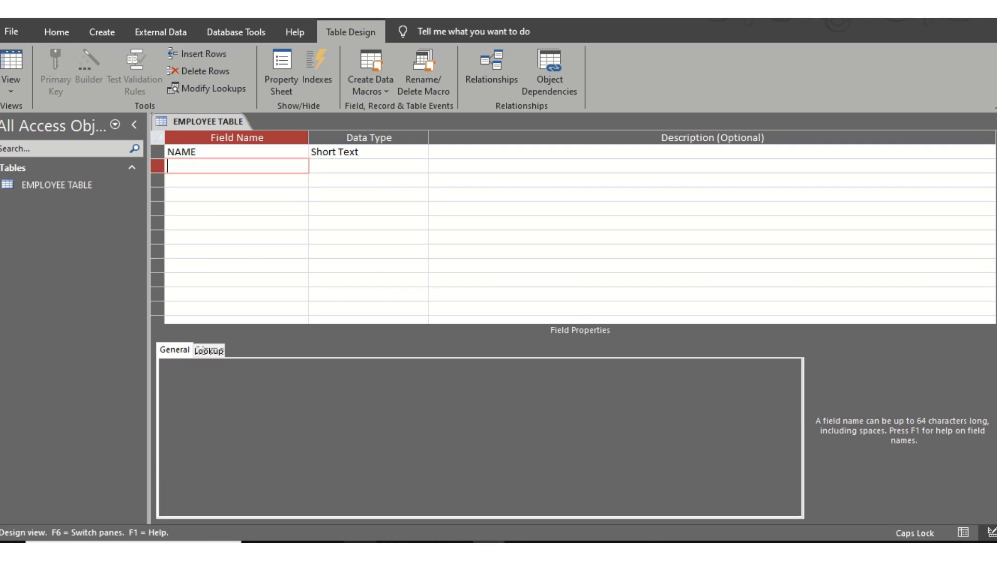
left_click(359, 542)
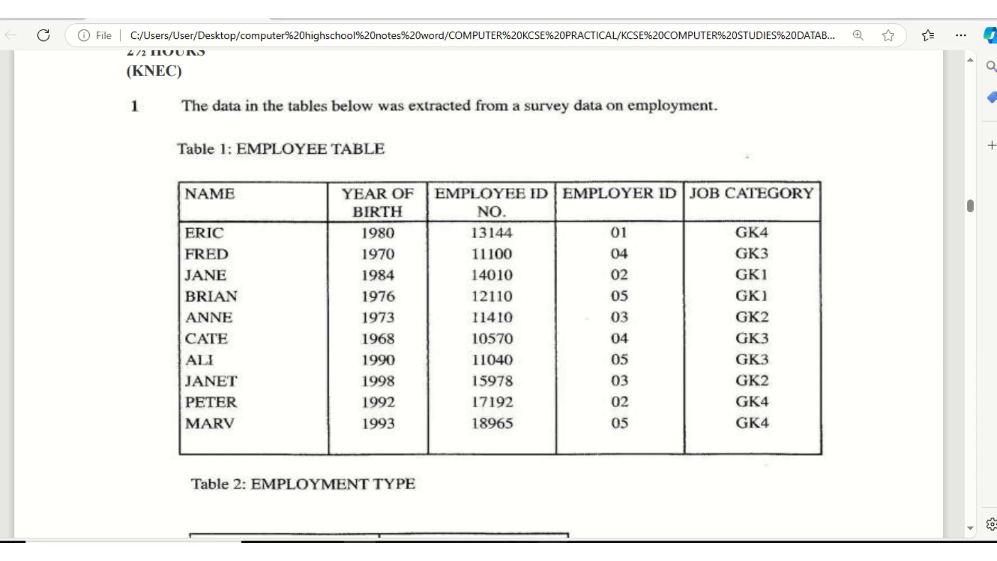
left_click(502, 540)
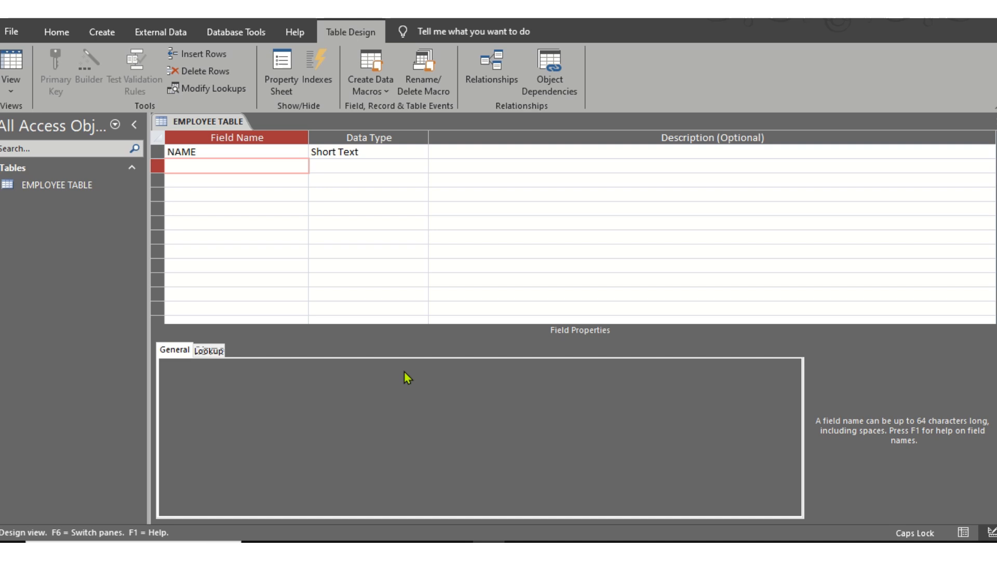
type("YEAR OF BIRTH")
left_click(420, 167)
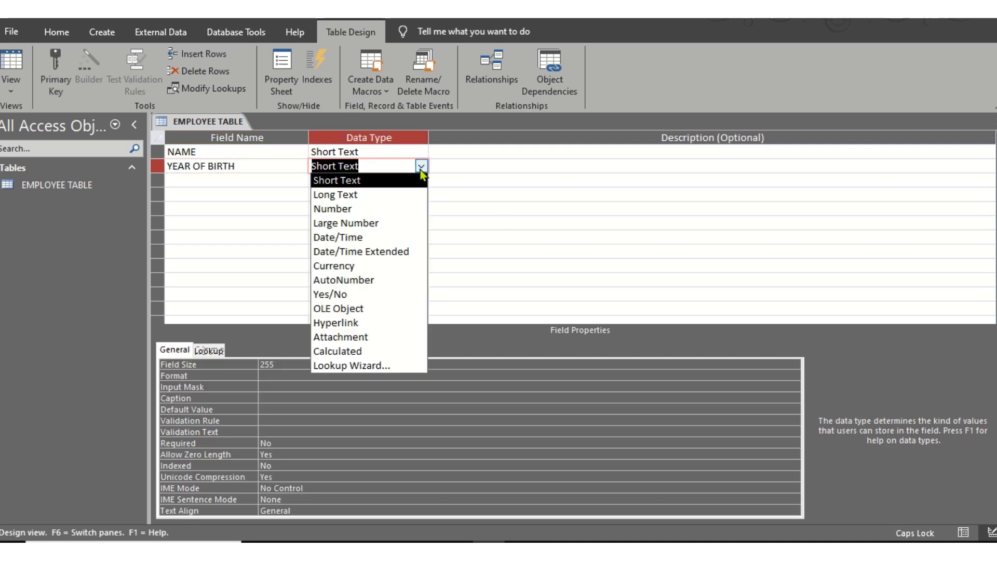
left_click(379, 213)
- Check the third column of Table 1 in the exam paper, then add an EMPLOYEE ID NO field with the Number data type
left_click(203, 182)
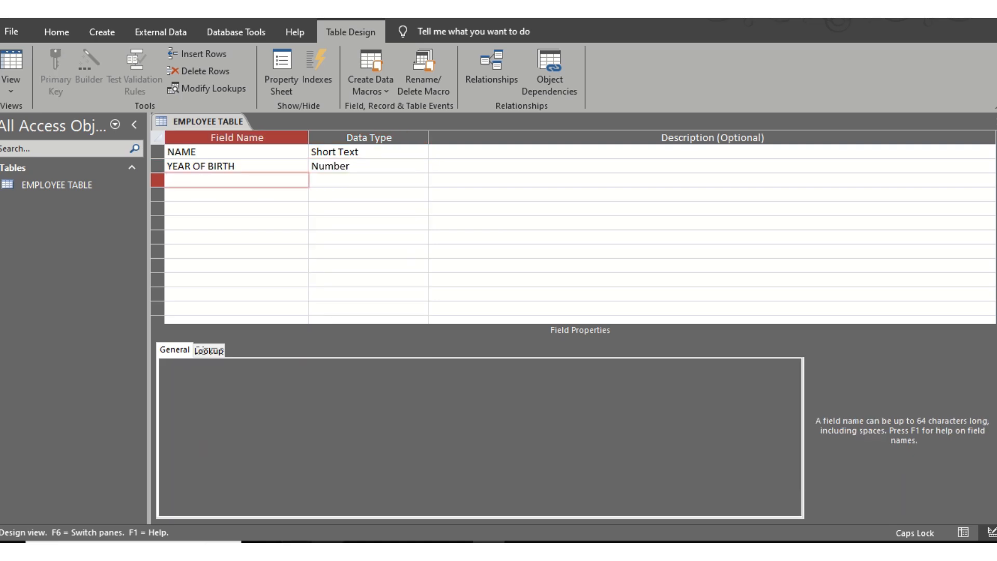
left_click(360, 542)
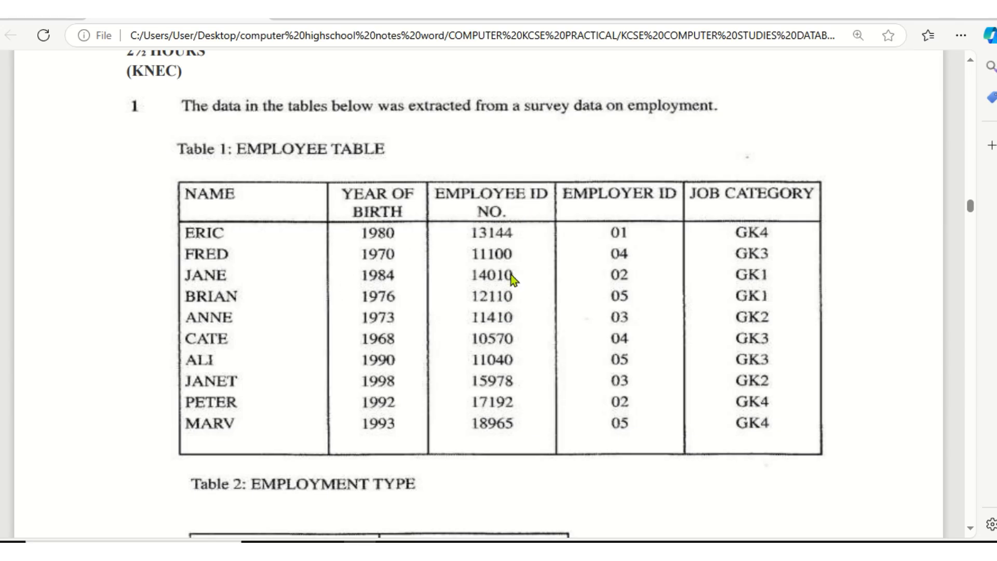
left_click(489, 542)
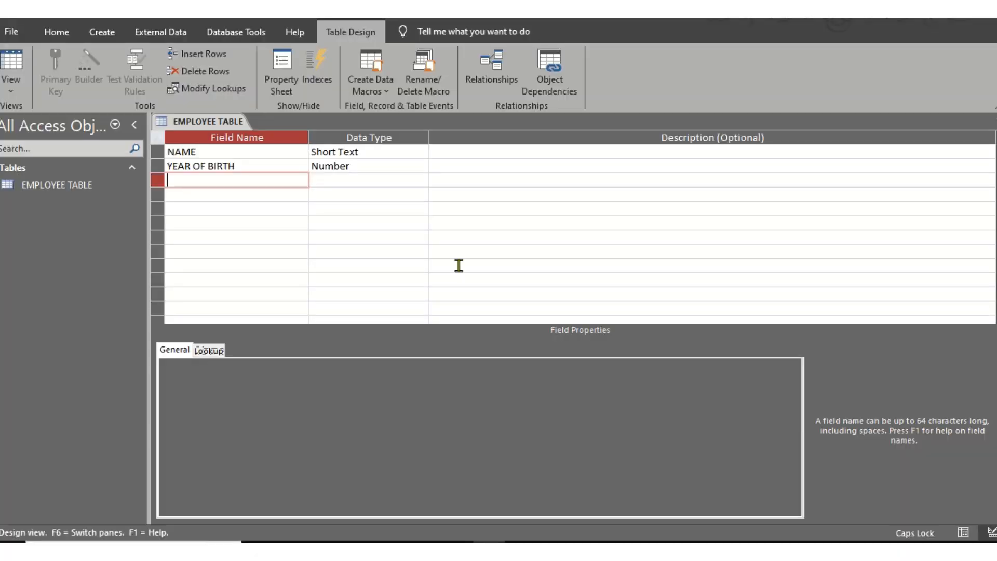
type("EMPLOYEE ID NO")
left_click(368, 185)
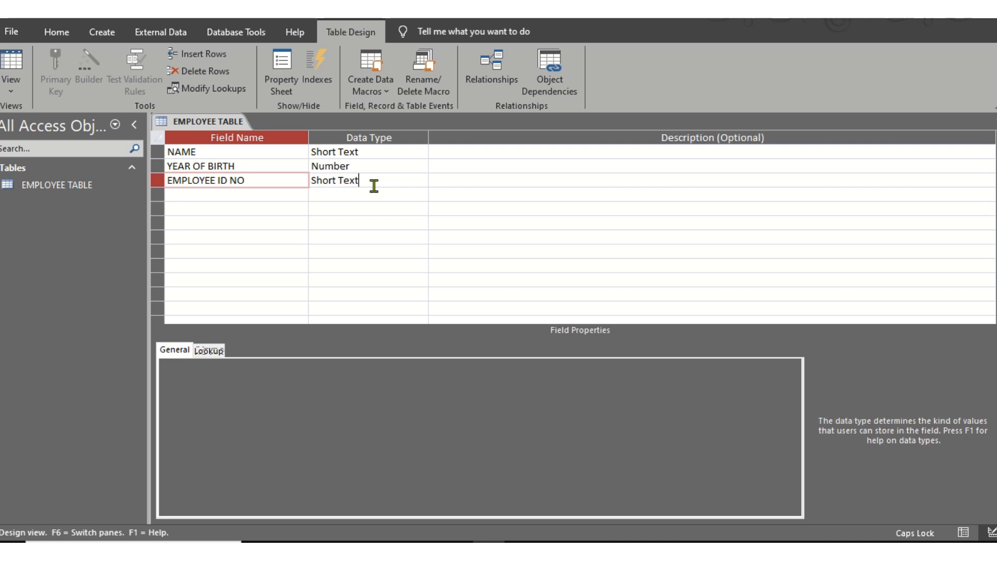
left_click(422, 180)
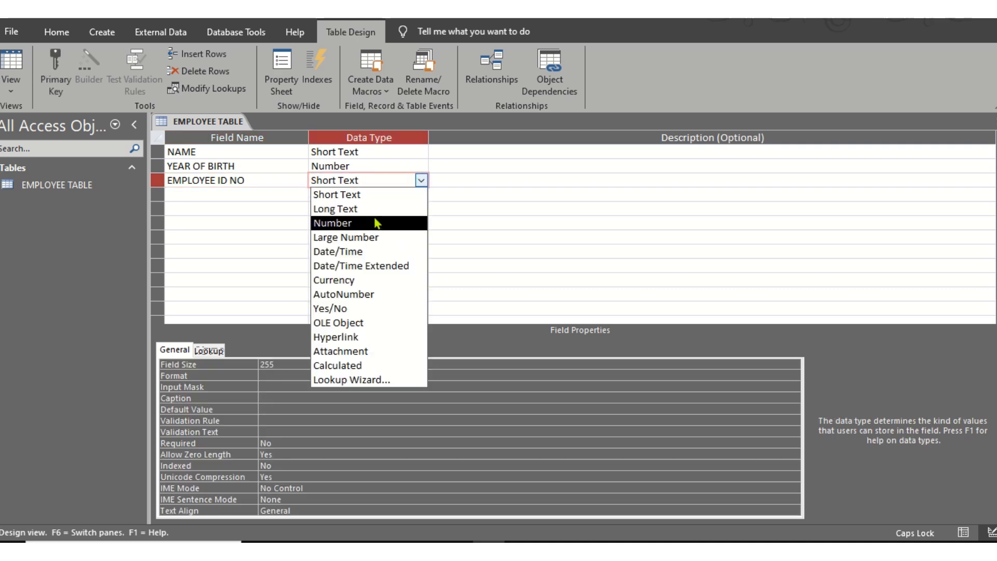
left_click(379, 223)
- Check Table 1 in the exam paper and add an EMPLOYER ID field with the Short Text data type
left_click(229, 192)
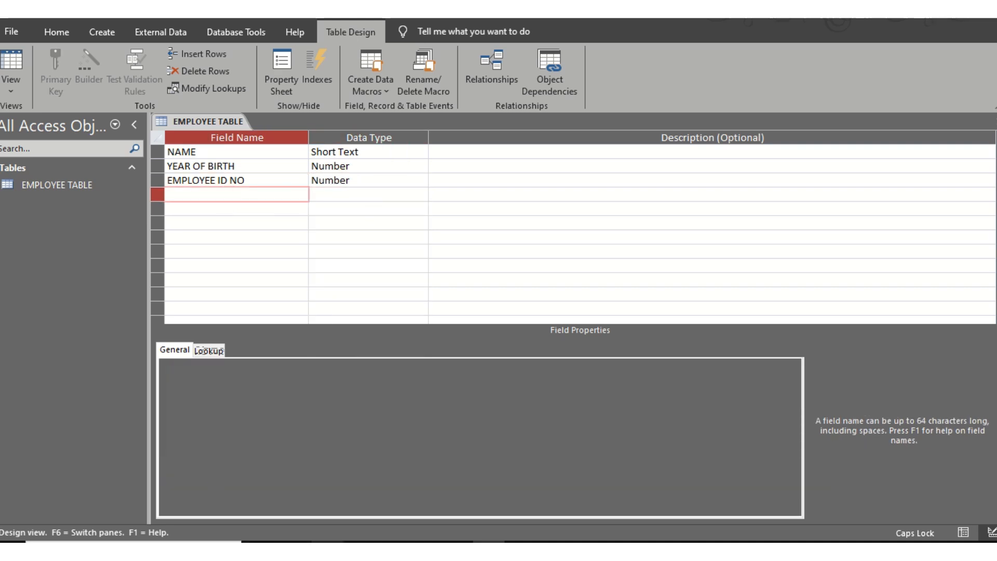
left_click(360, 542)
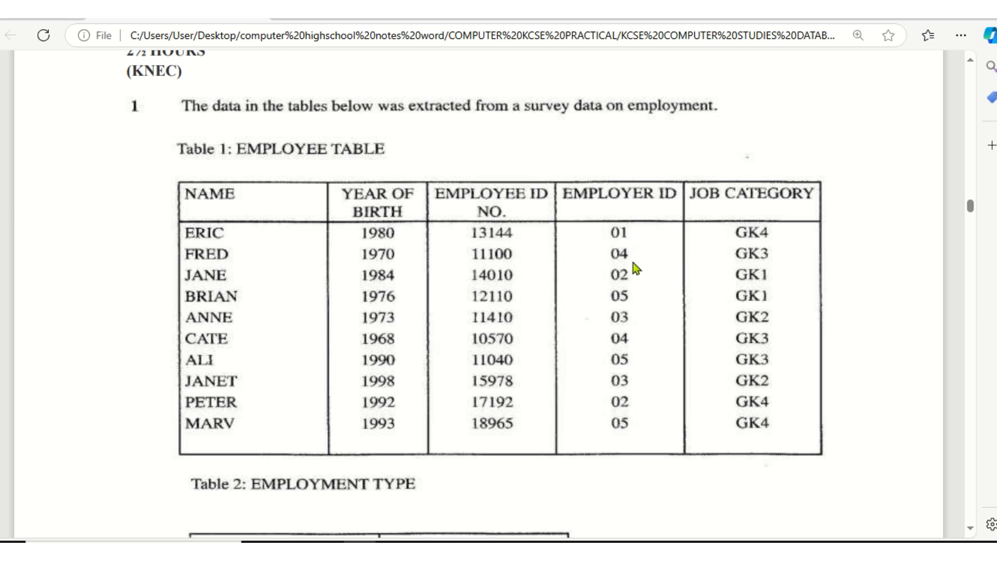
left_click(489, 542)
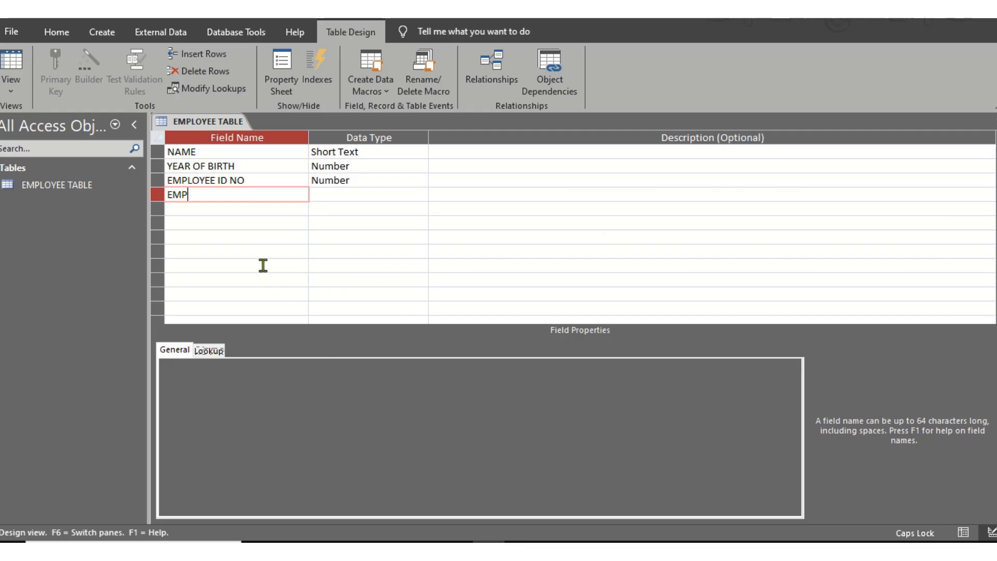
type("LOYER ID")
left_click(379, 197)
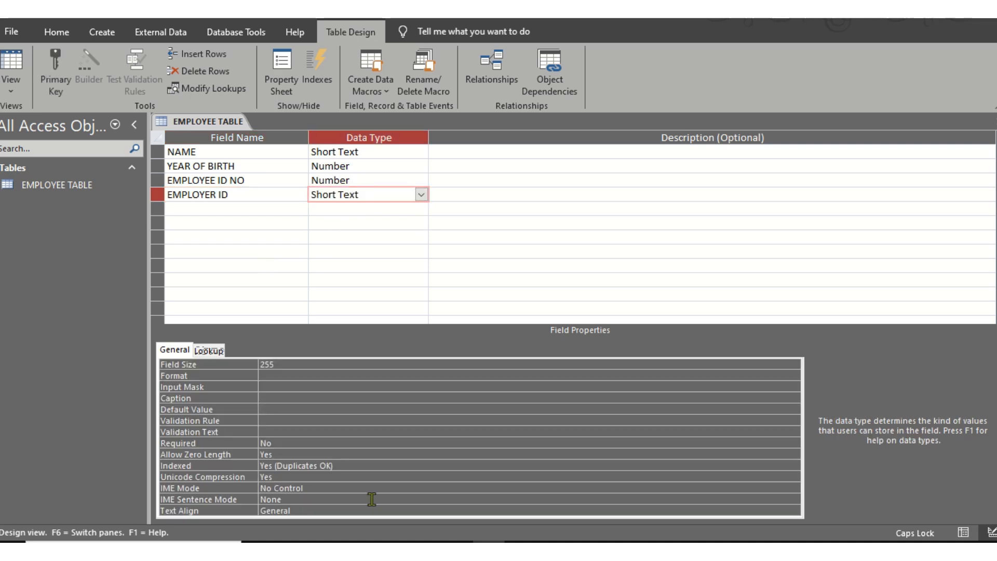
- Consult the exam paper's Table 1 for the last column, then add a JOB CATEGORY field with the Short Text data type
left_click(360, 542)
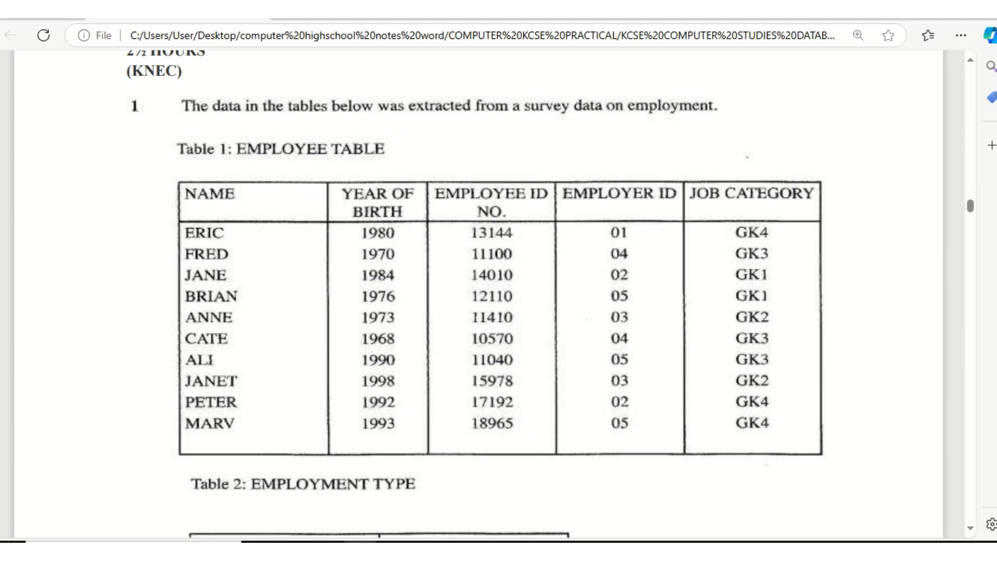
left_click(490, 542)
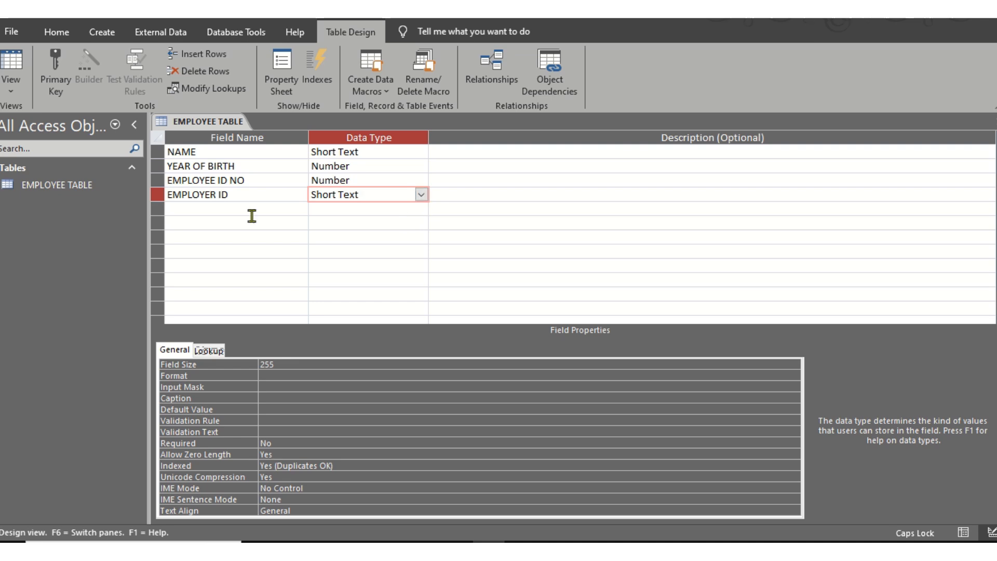
left_click(197, 209)
left_click(359, 541)
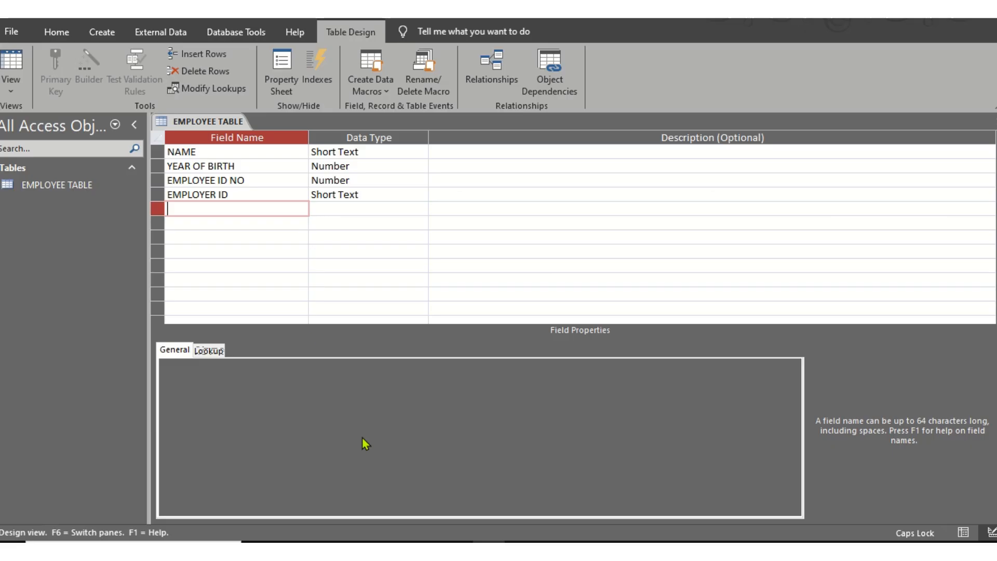
left_click(489, 542)
type("JOB CATEGOR")
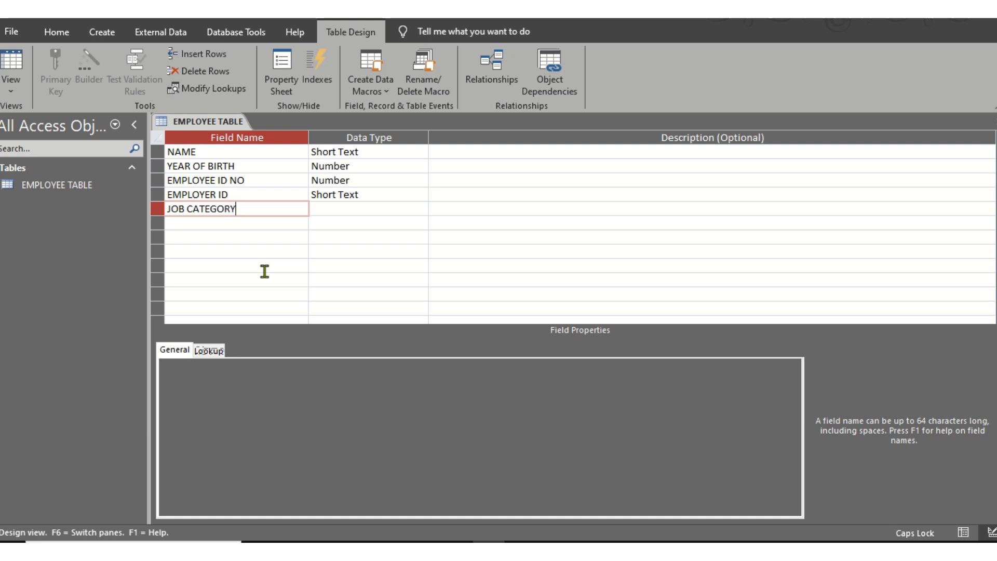
type("Y")
left_click(397, 210)
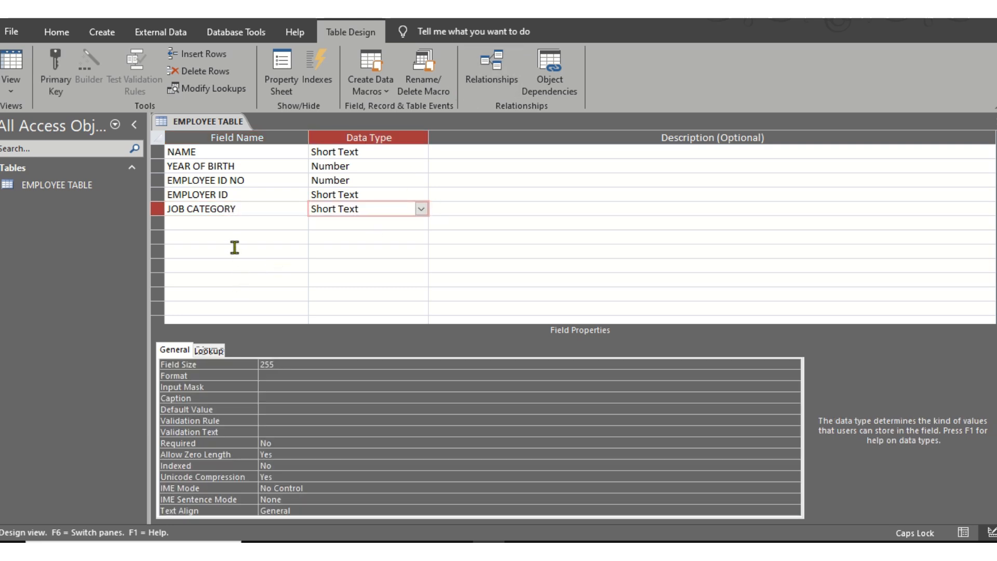
- Save the EMPLOYEE TABLE design, then make EMPLOYEE ID NO the primary key
right_click(208, 123)
left_click(228, 133)
right_click(212, 184)
left_click(222, 190)
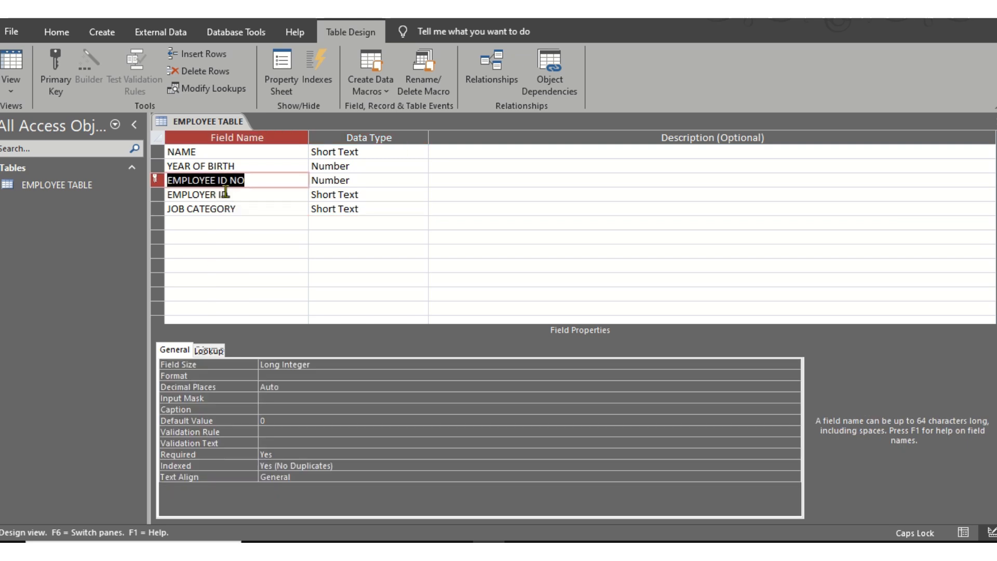
- Save EMPLOYEE TABLE with its new primary key and close it
right_click(202, 125)
left_click(218, 134)
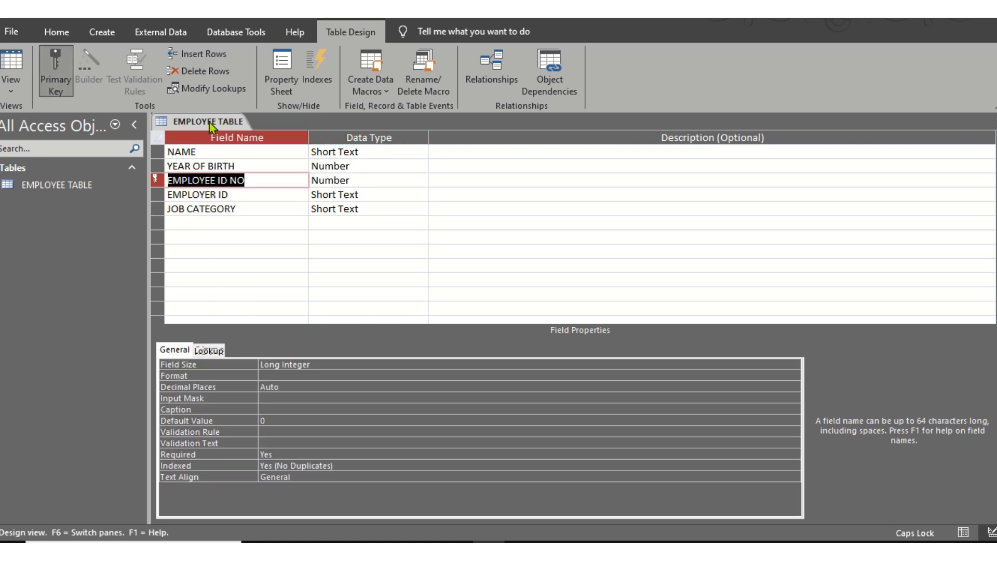
right_click(210, 123)
left_click(227, 147)
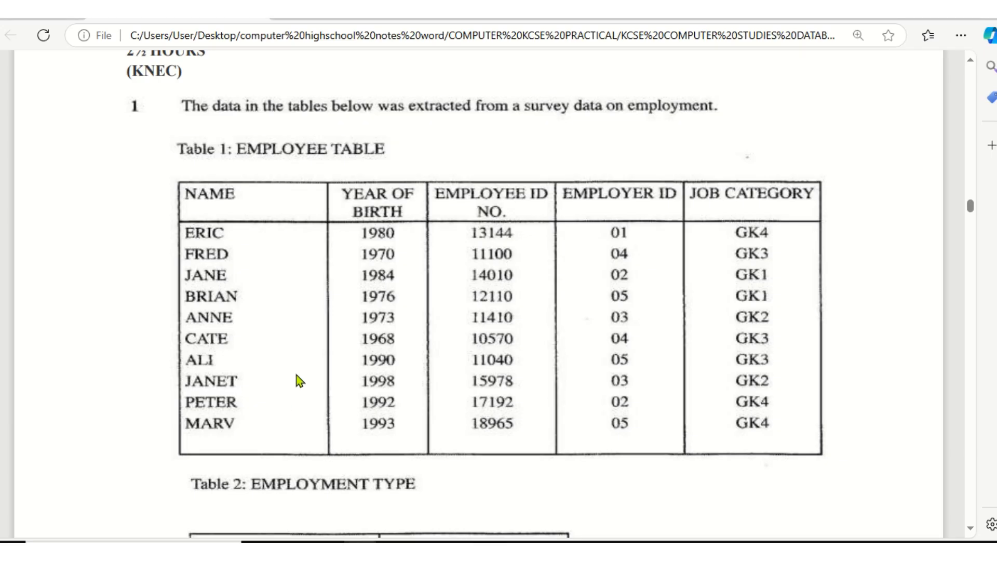
- View Table 2 in the exam paper, then return to Access and create a new blank table
scroll(297, 374, "down", 8)
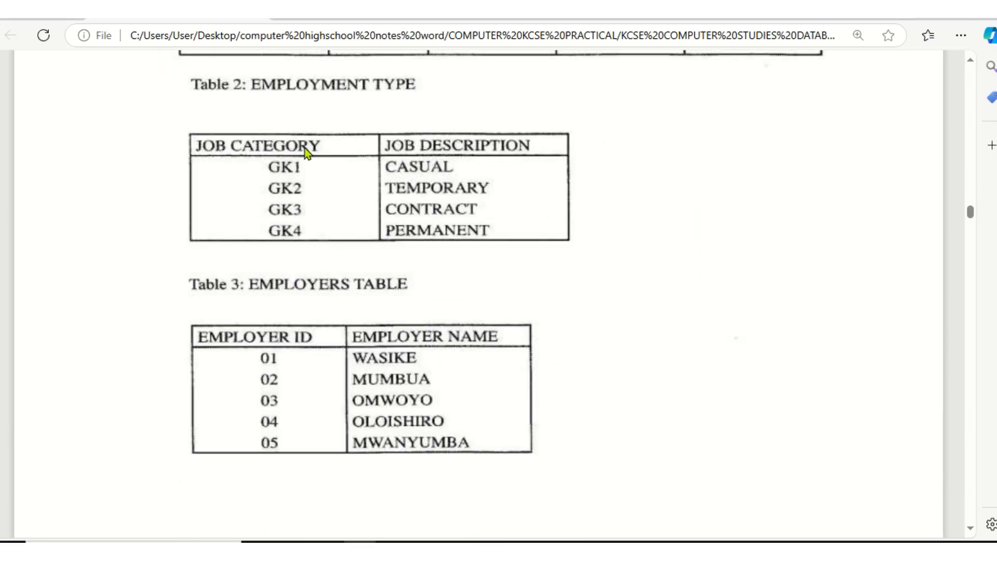
left_click(488, 550)
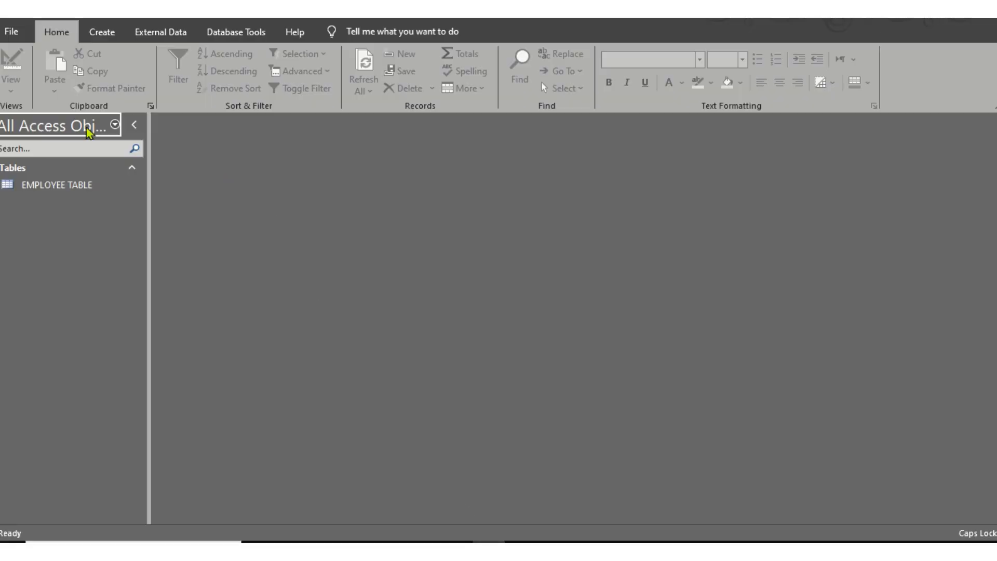
left_click(110, 31)
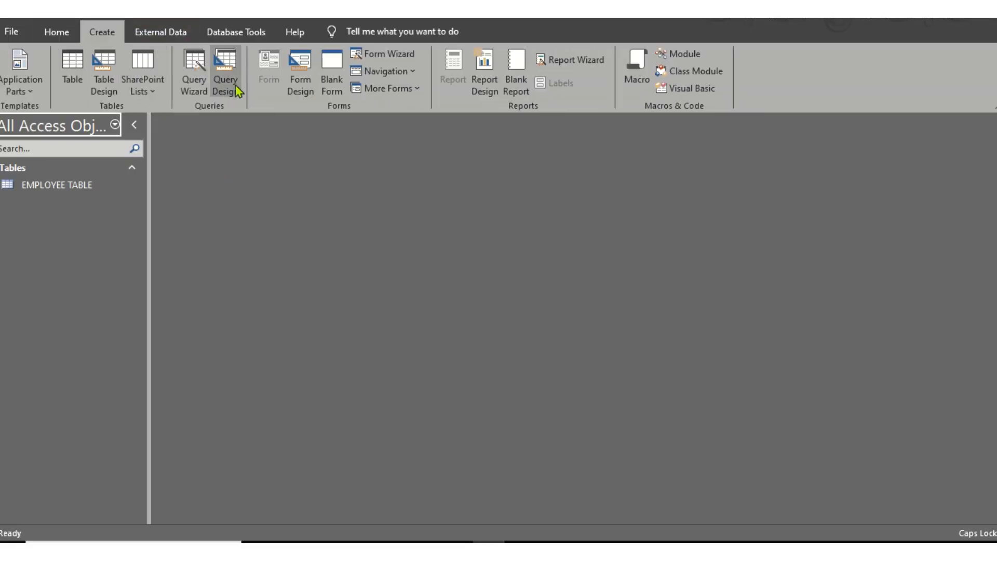
left_click(83, 68)
- Open the new table in Design View, checking its title in the exam paper and saving it as EMPLOYEMNT TYPE
right_click(183, 125)
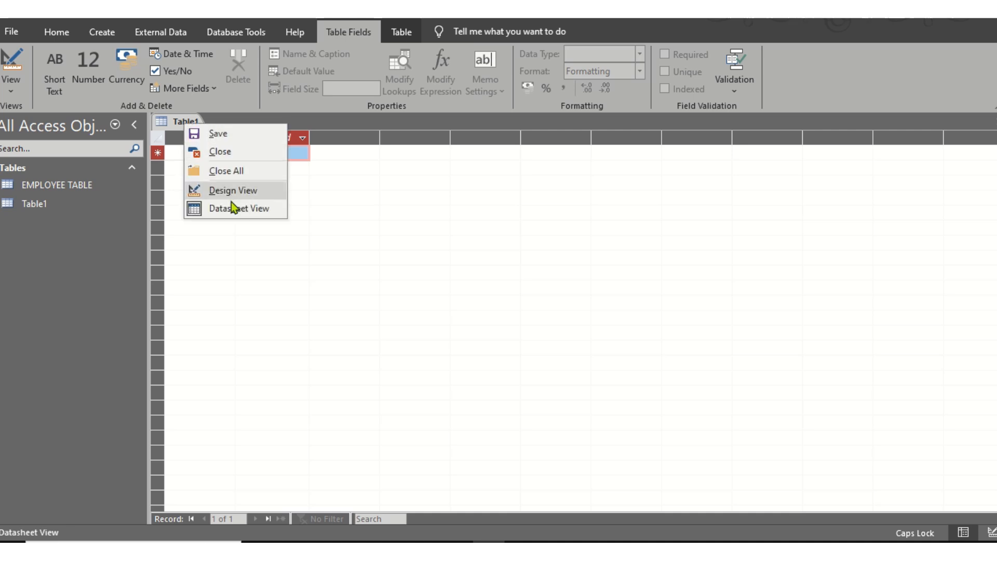
left_click(235, 192)
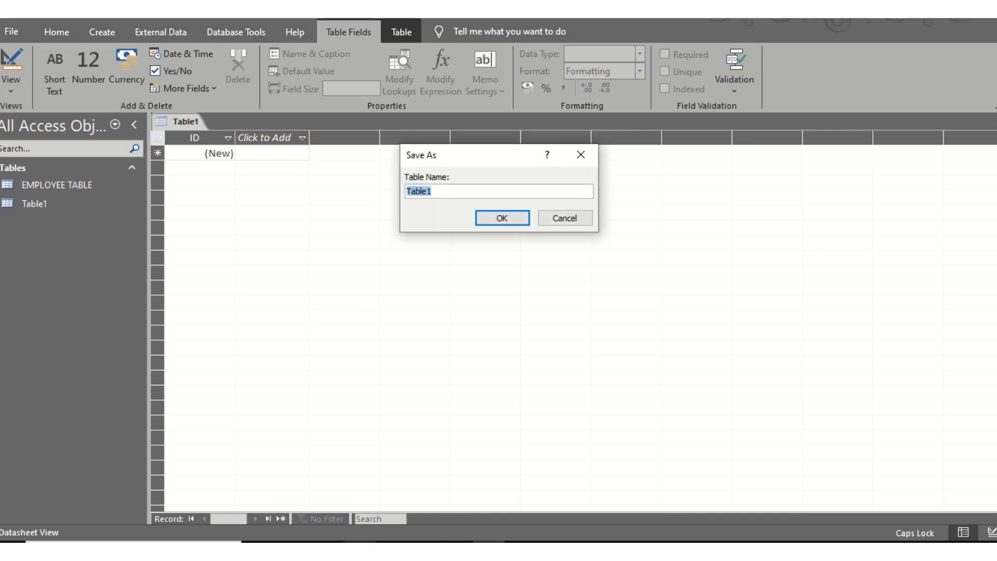
left_click(359, 549)
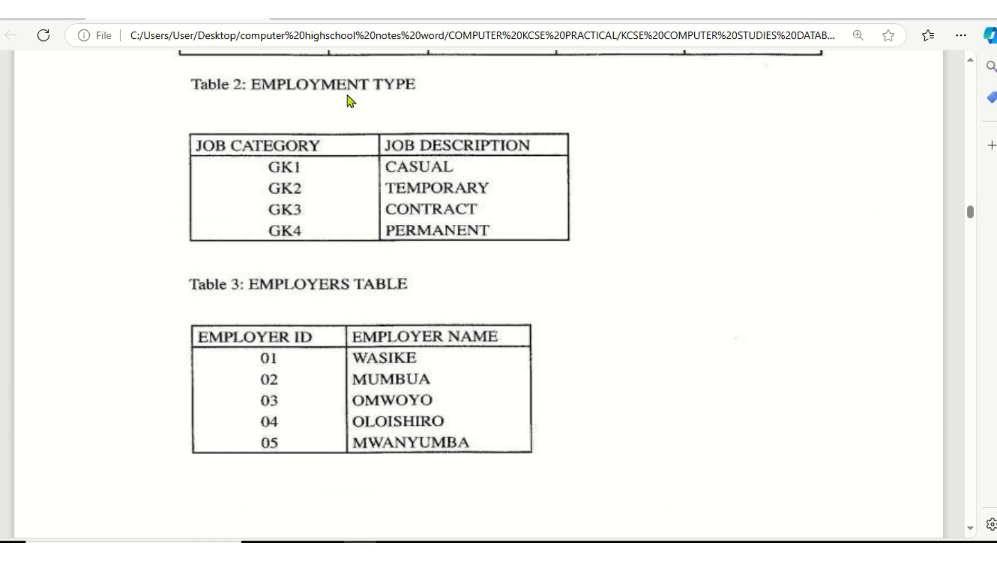
left_click(489, 550)
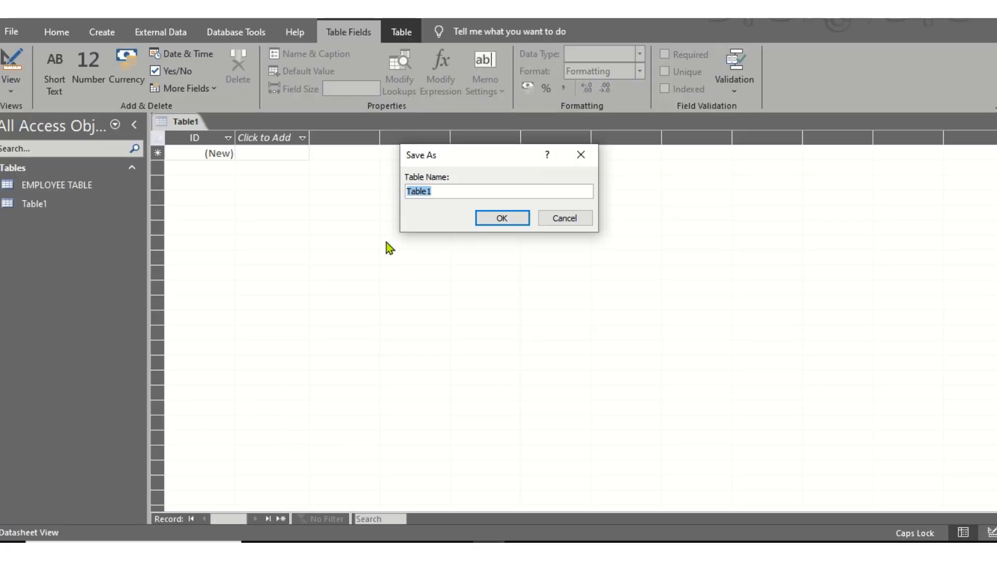
type("EMPLOYEMNT TYPE")
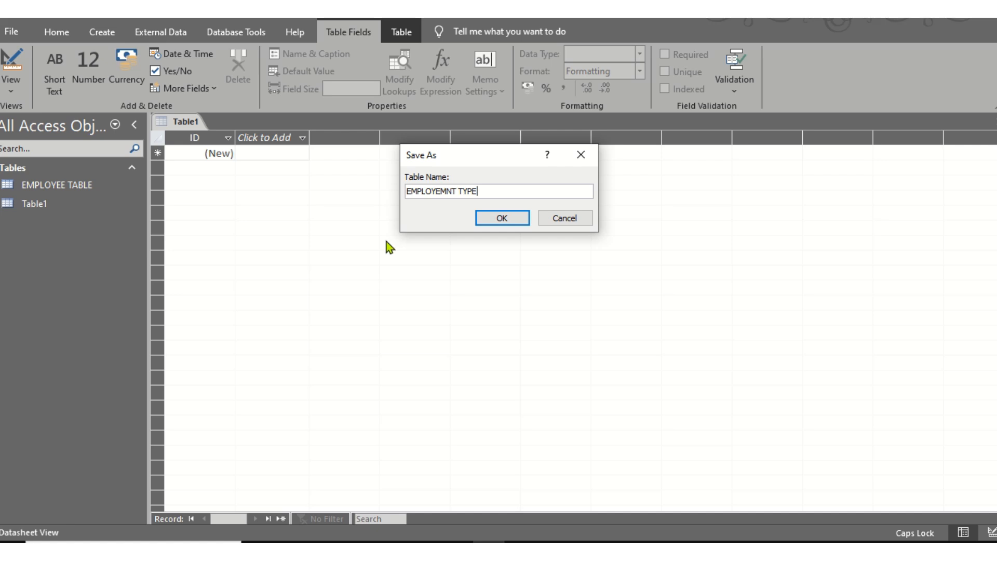
left_click(501, 218)
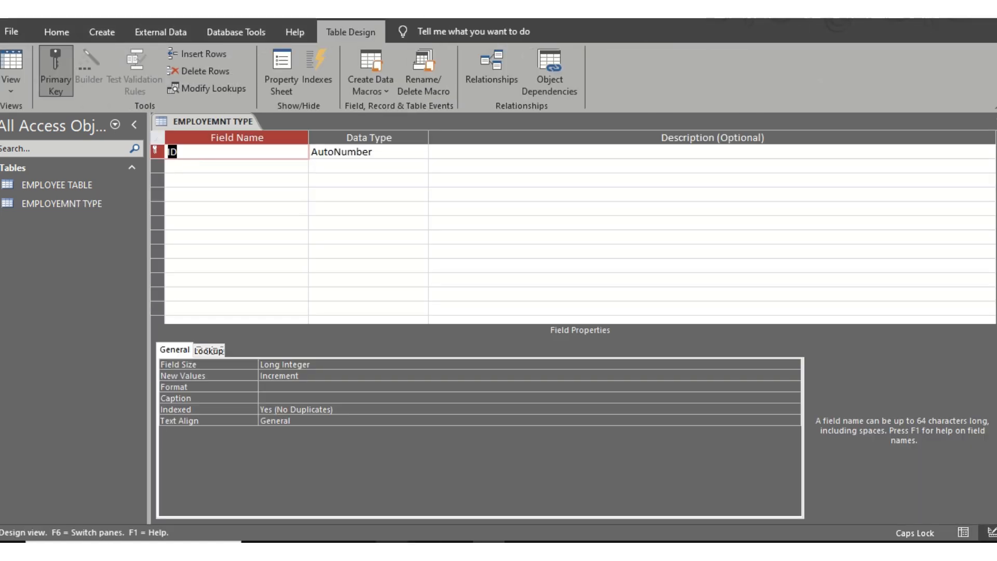
- Following the exam paper's Table 2, rename the ID field to JOB CATEGORY and set its data type to Short Text
left_click(359, 549)
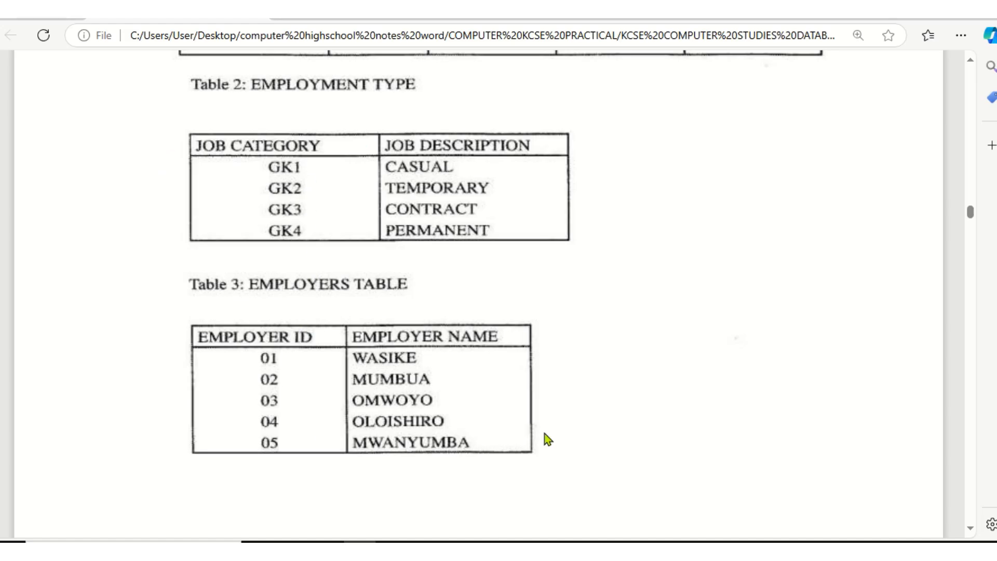
left_click(489, 548)
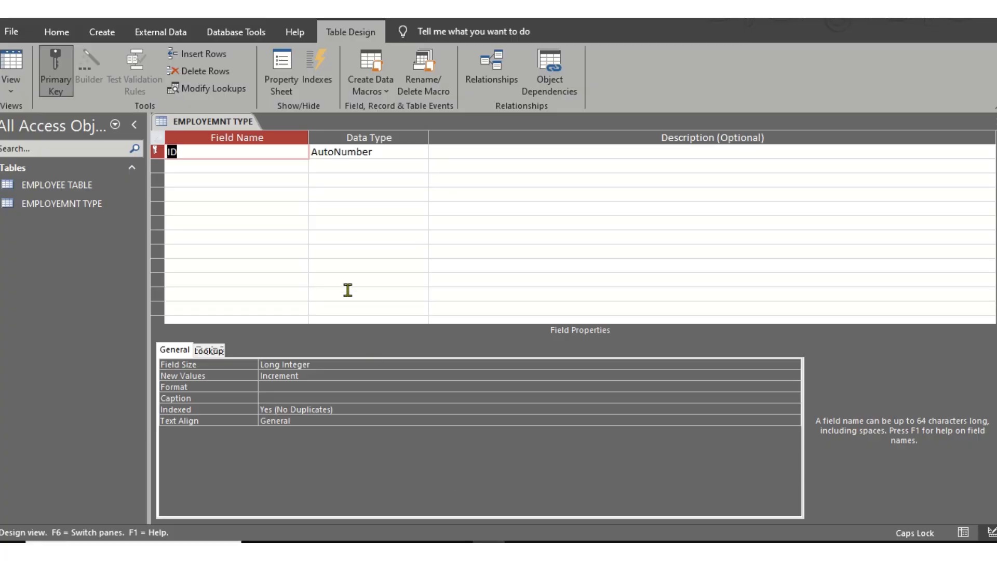
type("JOB CATEGORY")
left_click(412, 153)
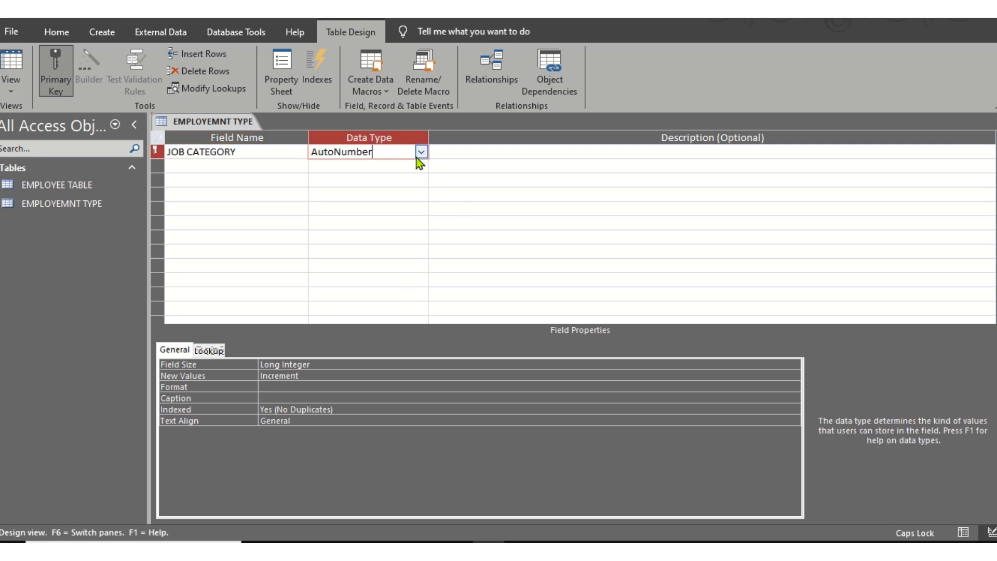
left_click(423, 152)
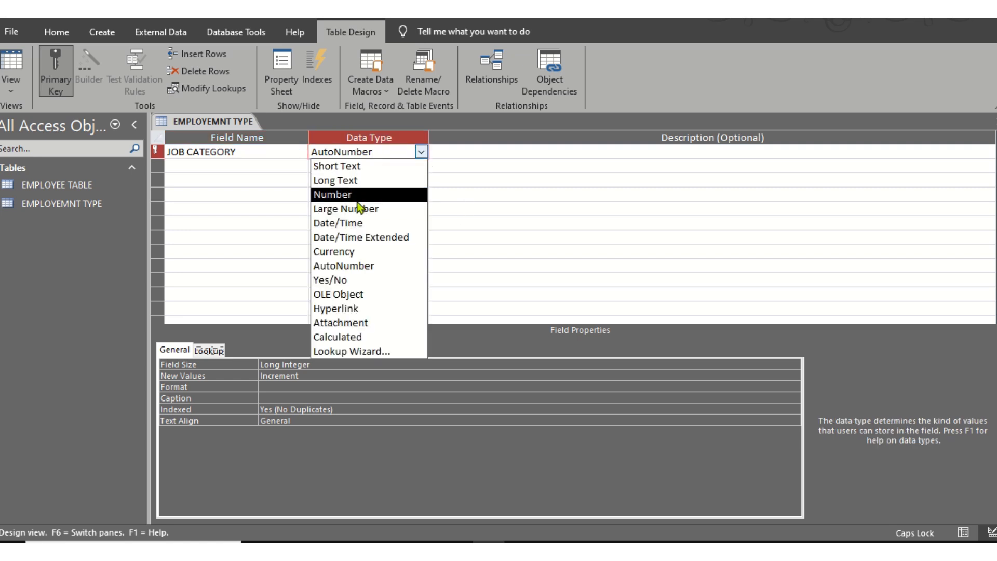
left_click(348, 166)
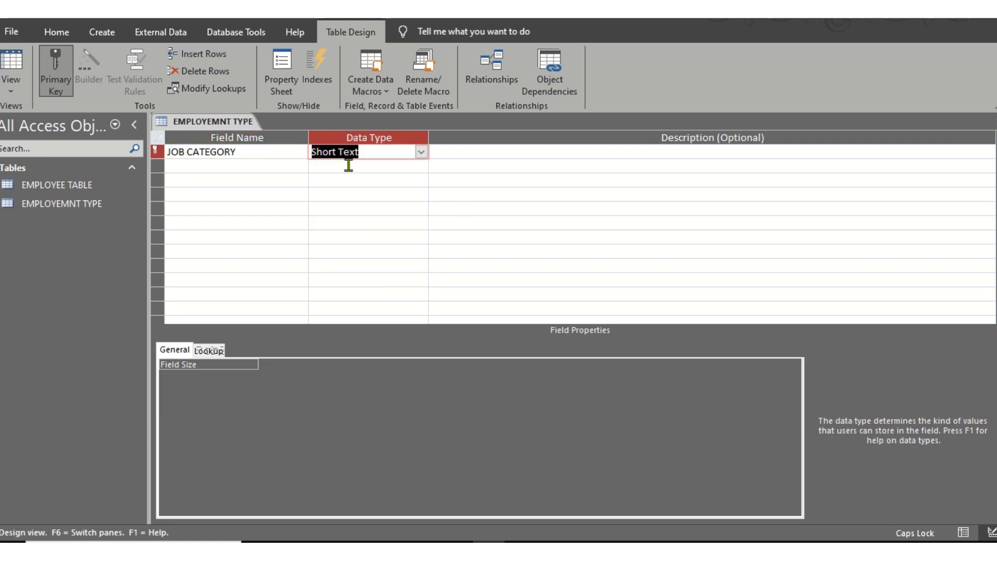
- Check Table 2 in the exam paper and add a JOB DESCRIPTION field with the Short Text data type
left_click(238, 166)
key("alt+Tab")
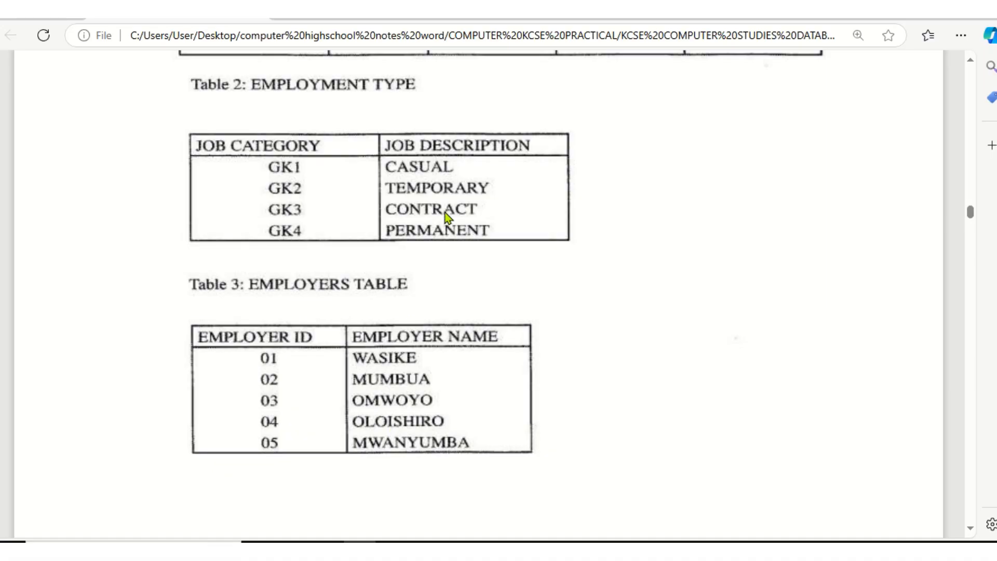
key("alt+Tab")
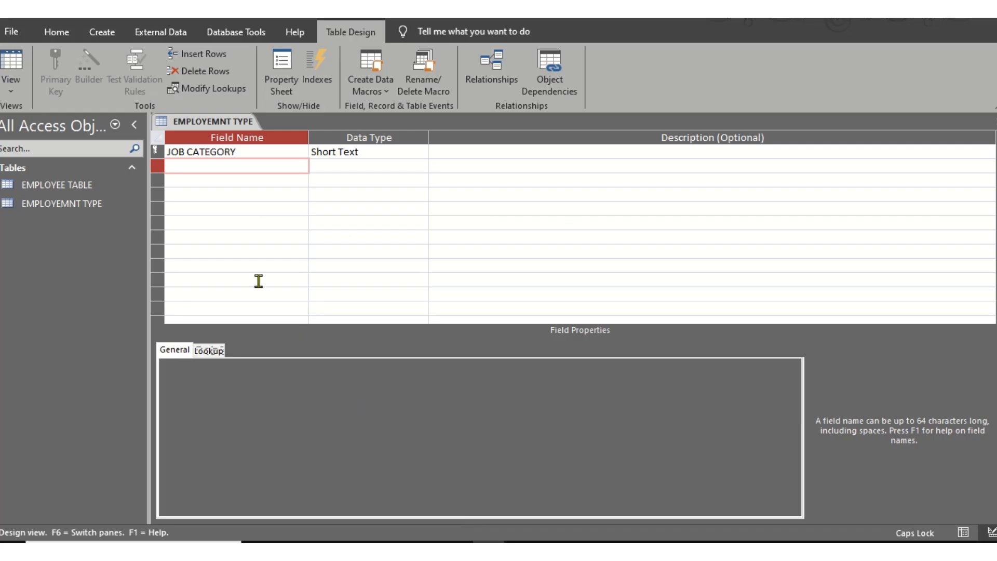
type("JOB DESCRIPTION")
left_click(371, 166)
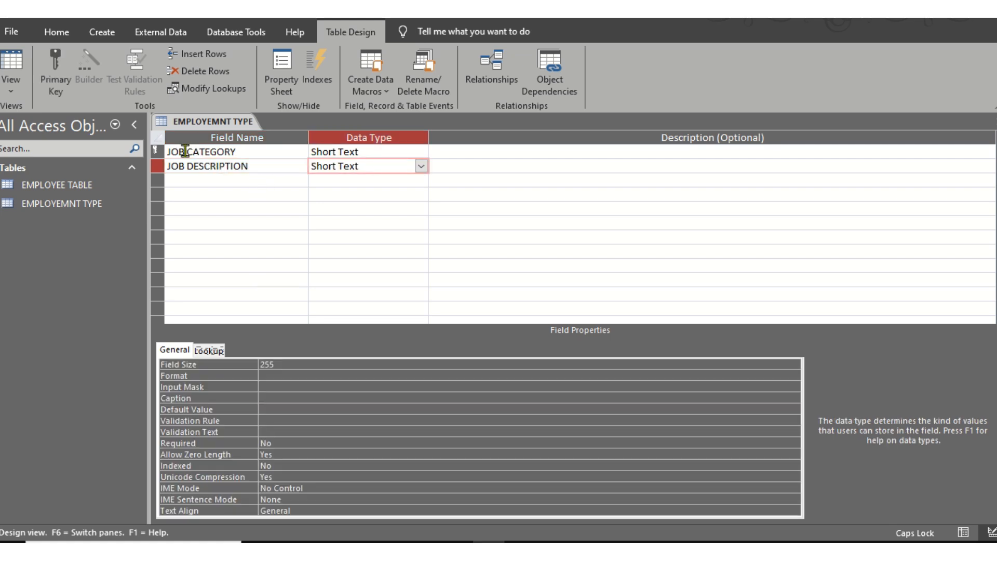
- Compare the fields with Table 2 in the exam paper, then save and close the EMPLOYEMNT TYPE table
left_click(359, 541)
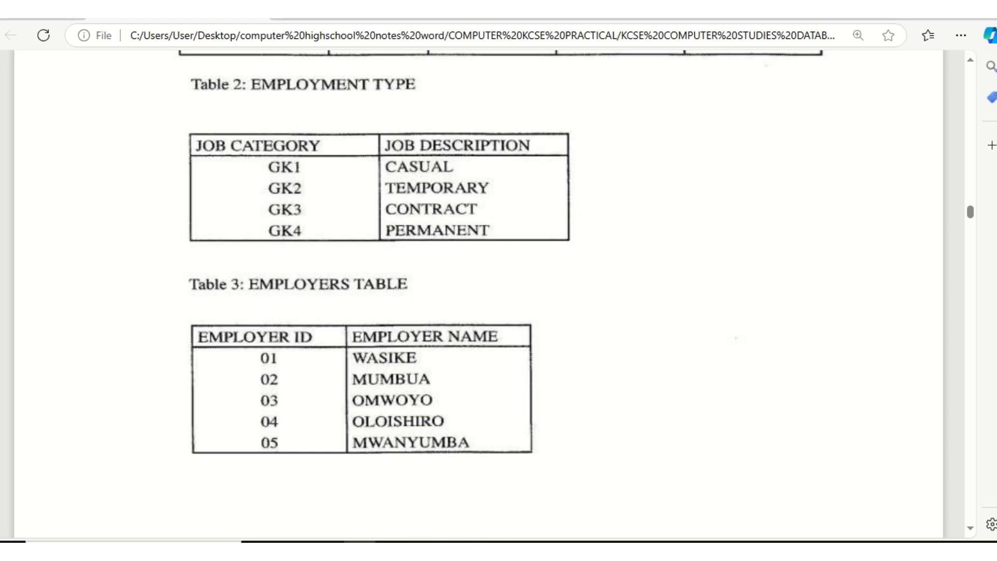
left_click(489, 541)
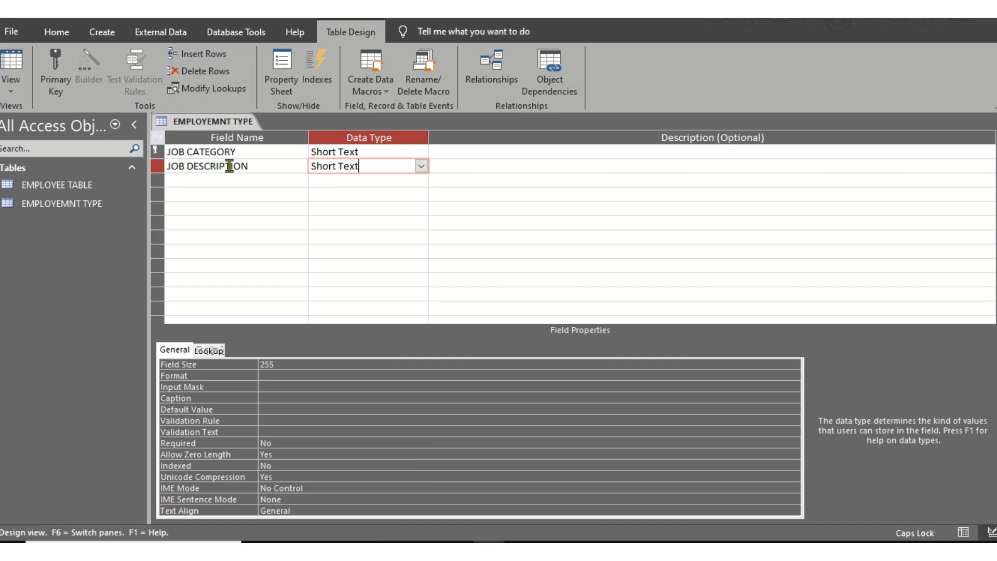
right_click(212, 121)
right_click(222, 120)
right_click(221, 120)
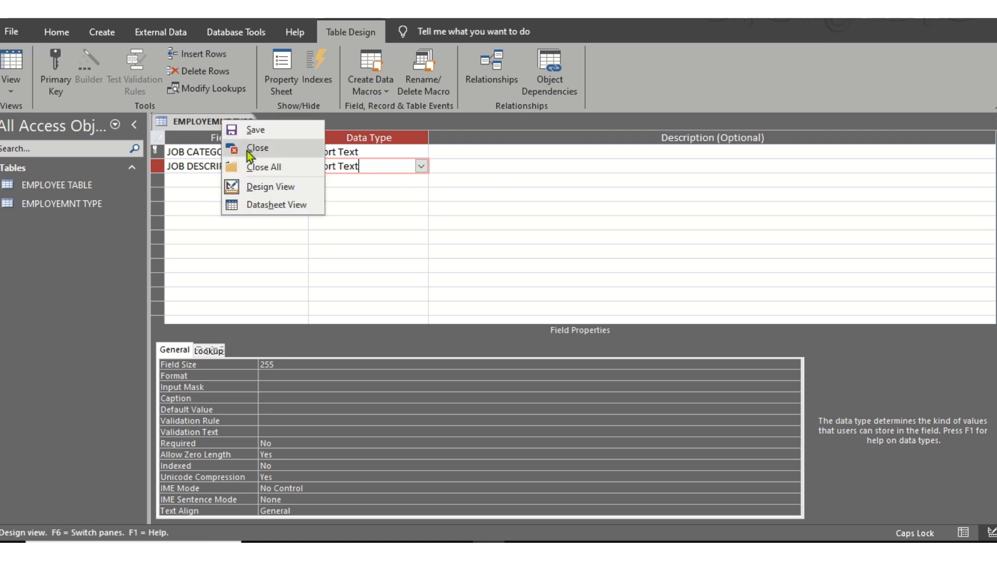
left_click(247, 149)
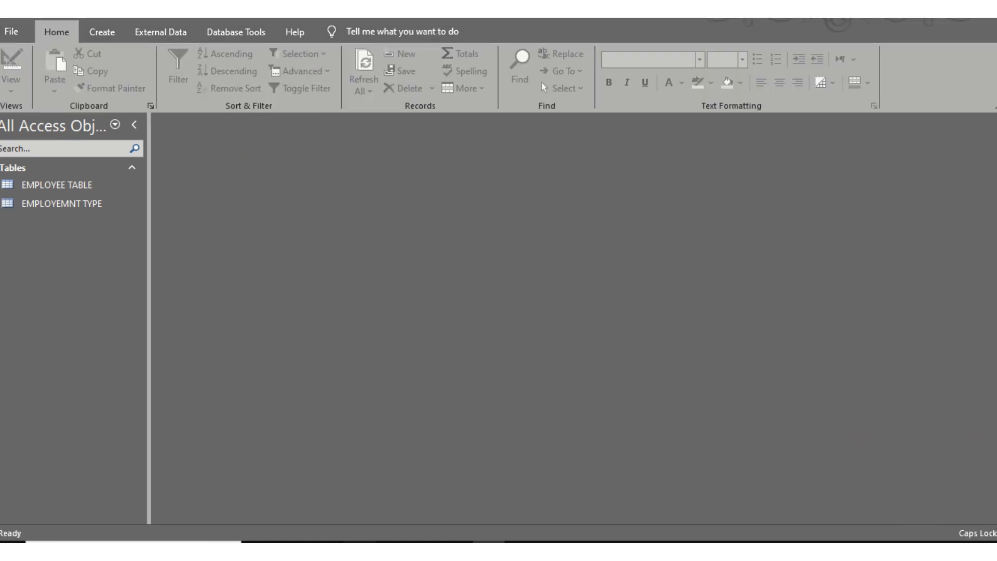
- View Table 3 in the exam paper, then return to Access and create another blank table
left_click(360, 541)
scroll(297, 341, "down", 2)
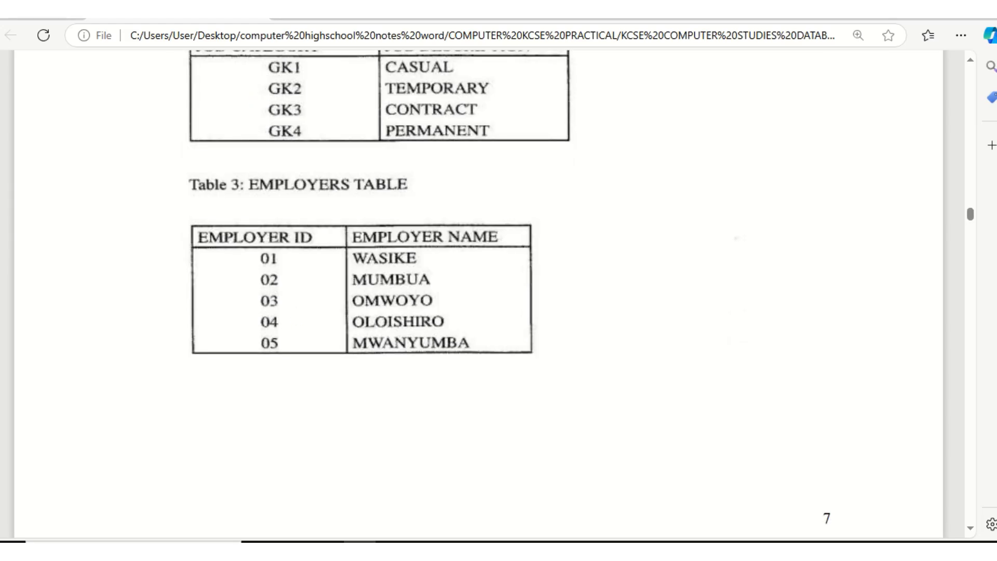
left_click(488, 542)
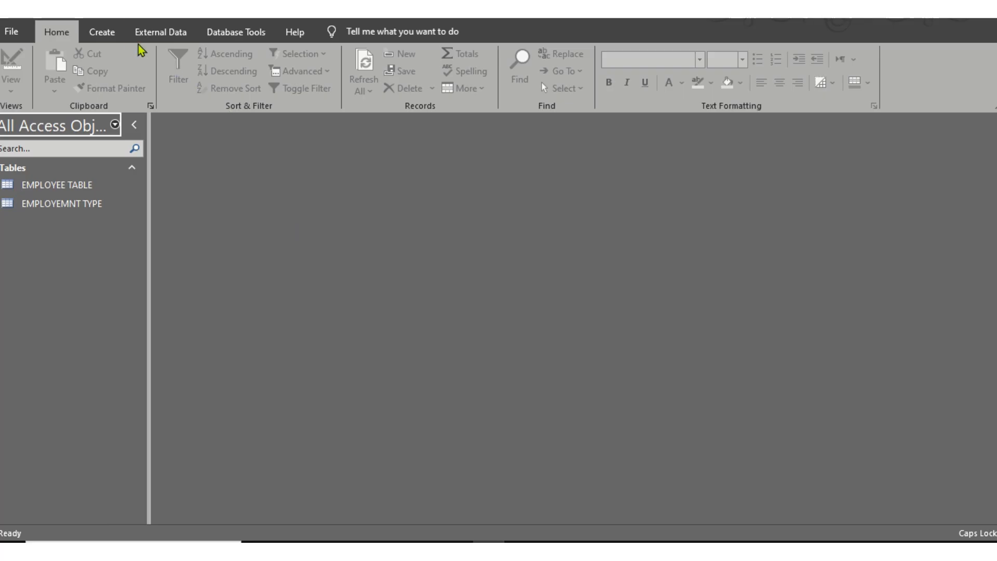
left_click(102, 32)
left_click(73, 65)
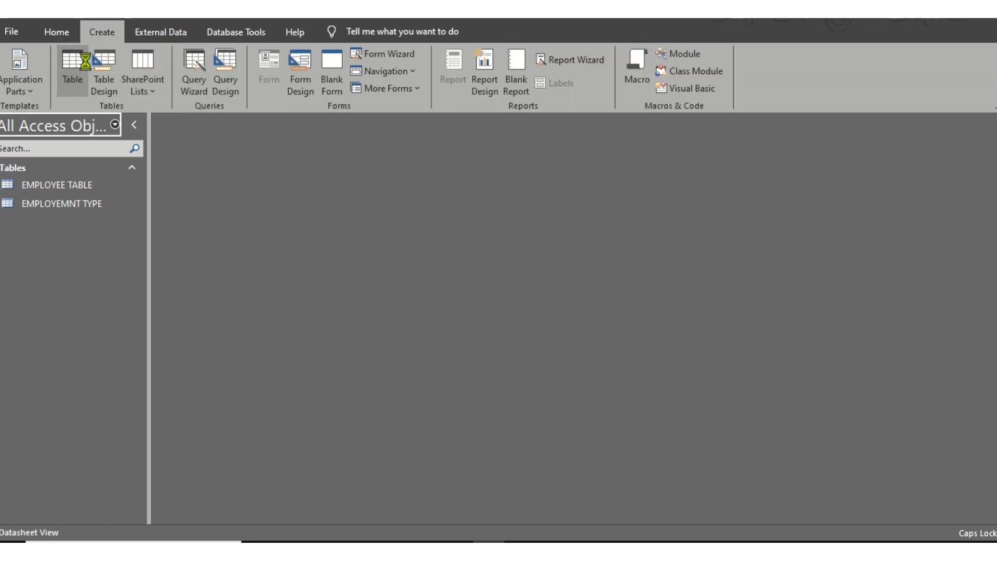
- Open the new table in Design View, saving it as EMPLOYERS TABLE
right_click(179, 125)
left_click(223, 190)
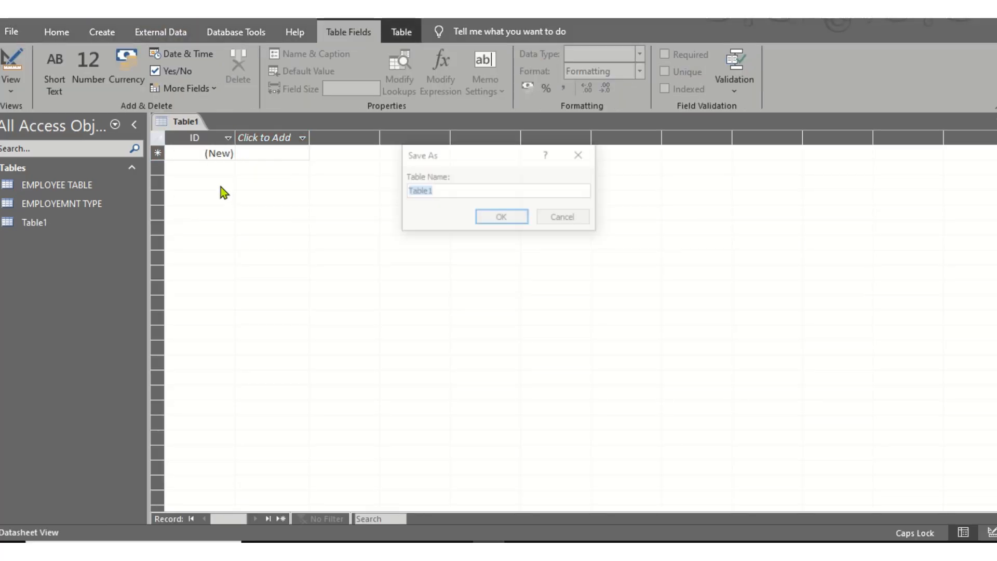
type("EMPLOYERS TABLE")
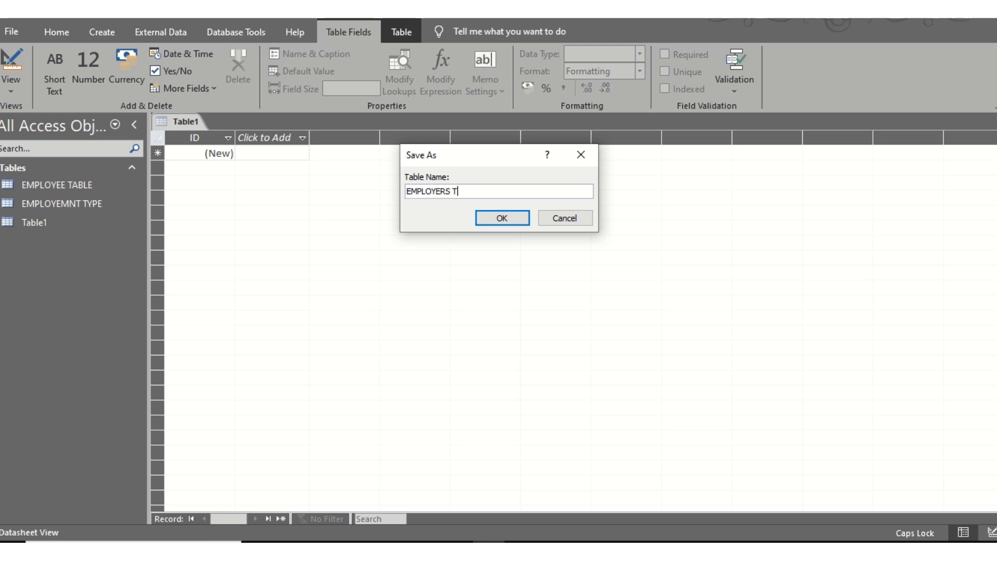
left_click(501, 219)
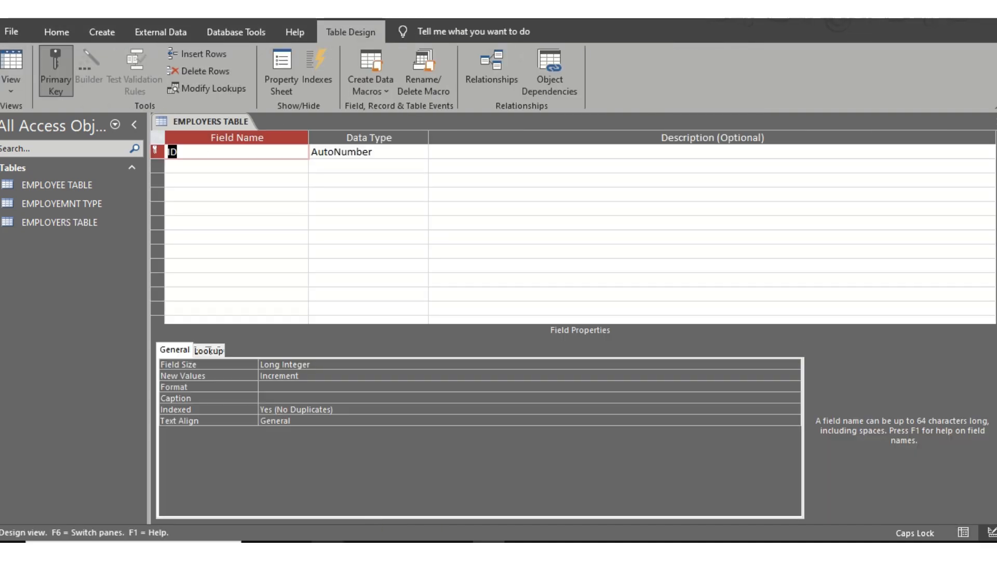
- Following Table 3 in the exam paper, rename the ID field to EMPLOYER ID and set its data type to Short Text
left_click(358, 549)
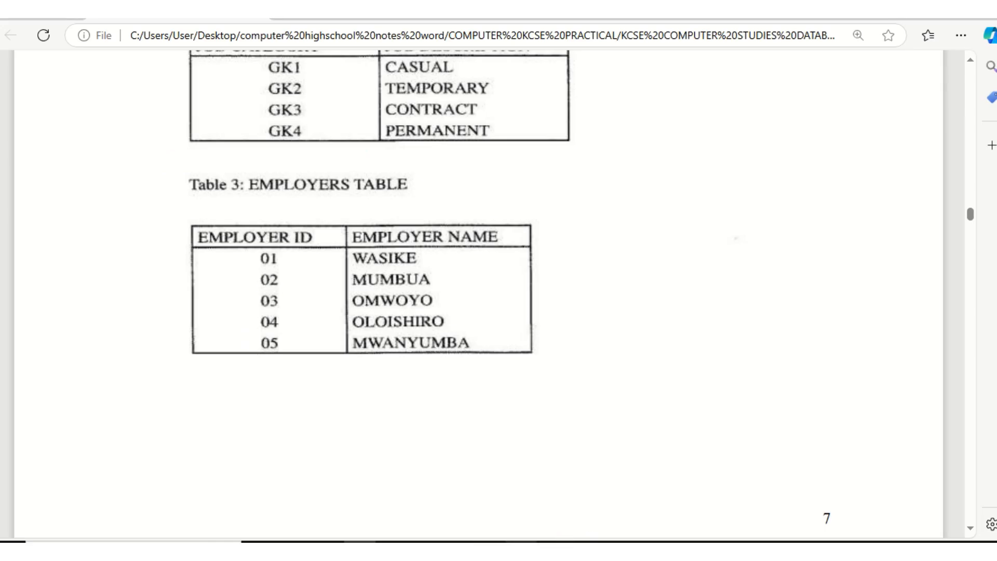
key("alt+Tab")
type("EMPLOOYER")
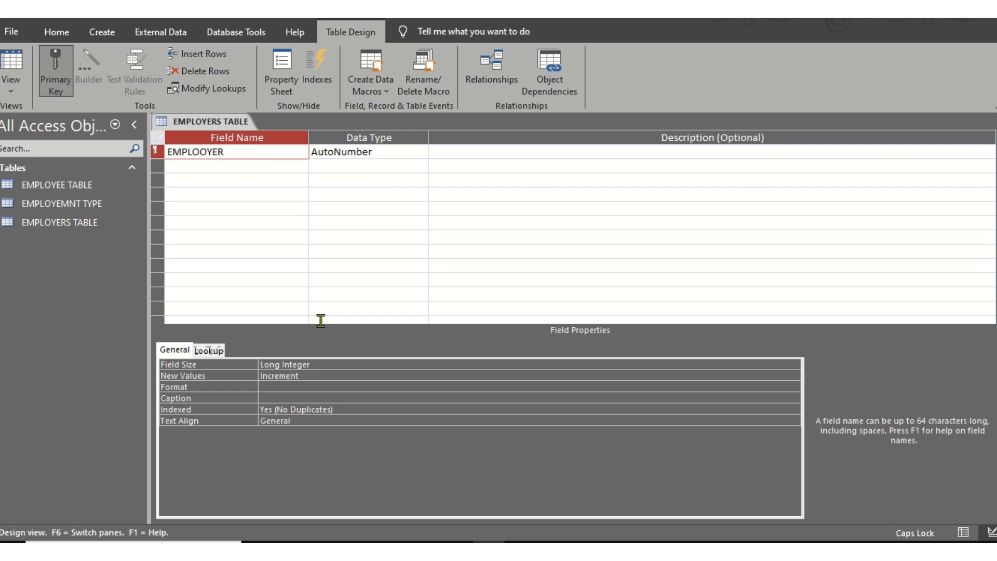
key("BackSpace")
key("BackSpace")
key("BackSpace")
type("YER")
left_click(405, 152)
left_click(421, 151)
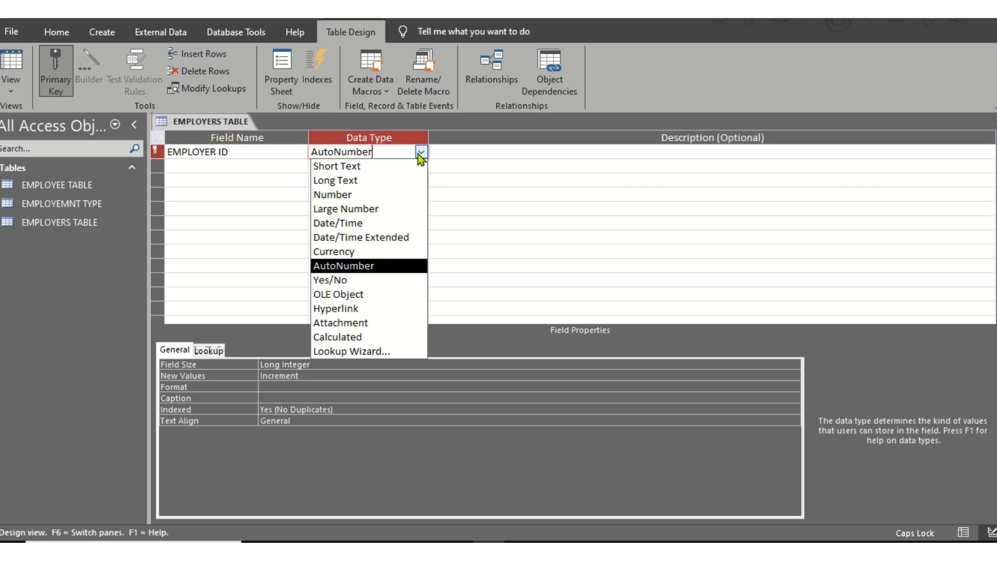
left_click(337, 165)
- Check Table 3 in the exam paper and add an EMPLOYER NAME field with the Short Text data type
left_click(254, 163)
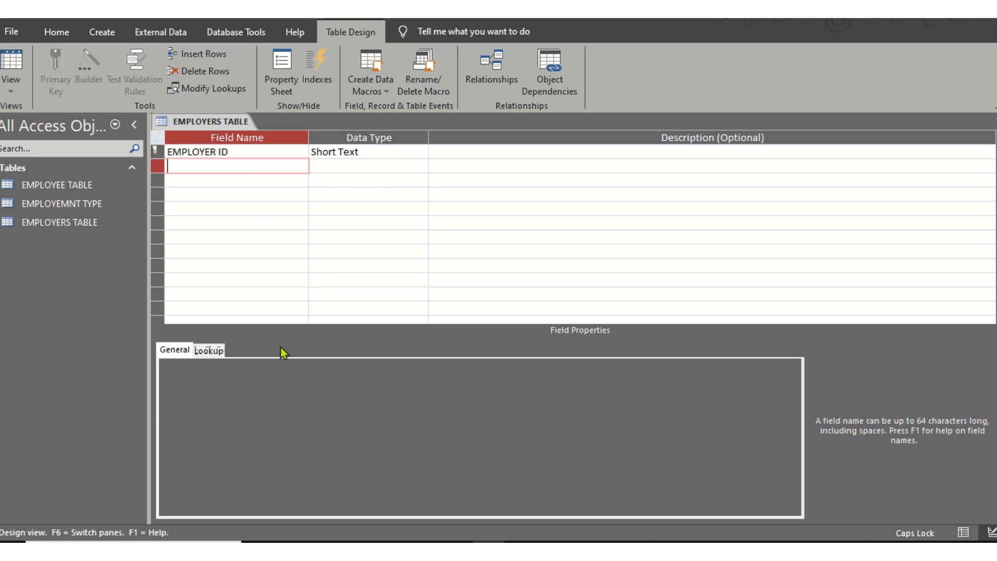
left_click(360, 549)
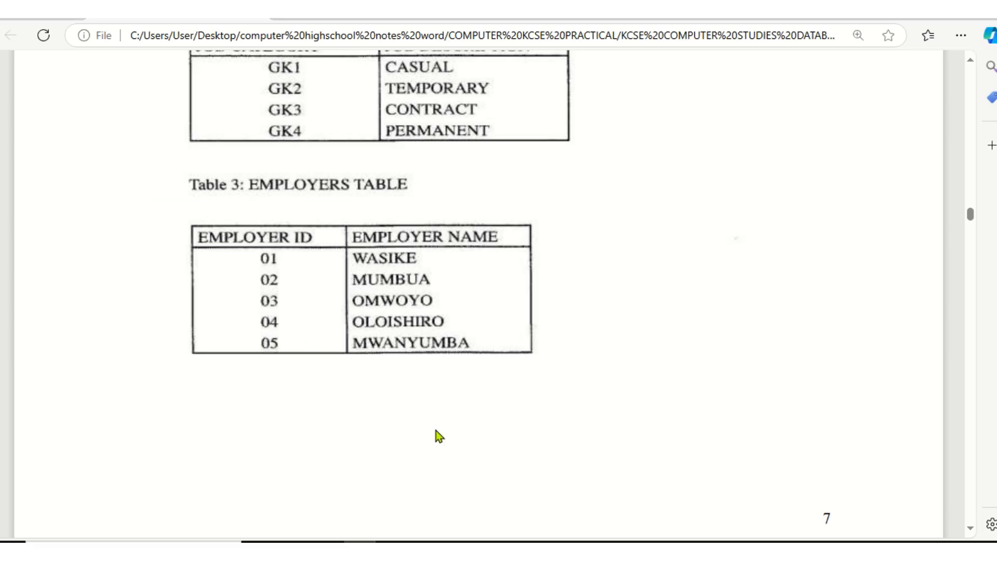
key("alt+Tab")
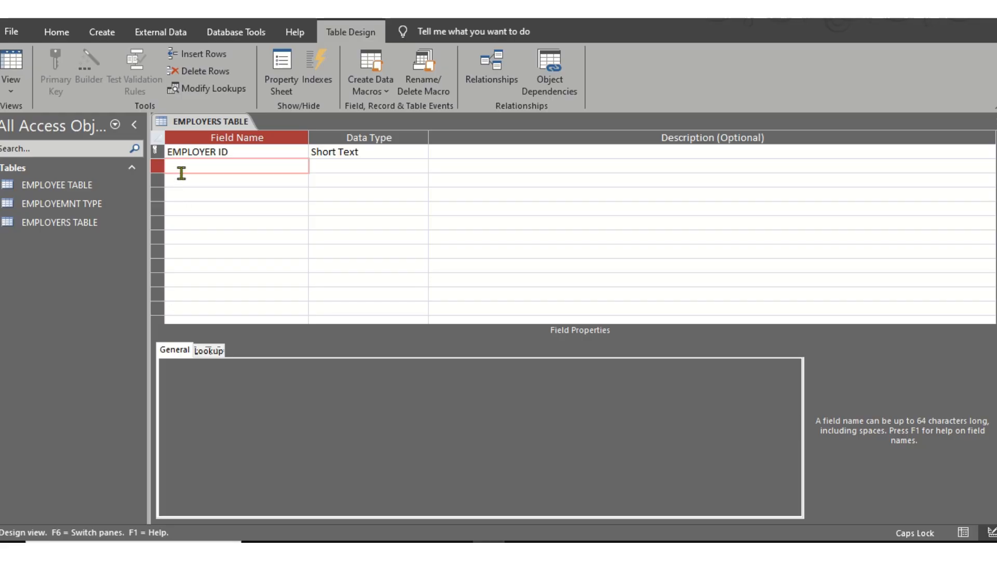
type("EMPLOYER NAME")
left_click(356, 166)
- Save EMPLOYERS TABLE and close it
right_click(221, 119)
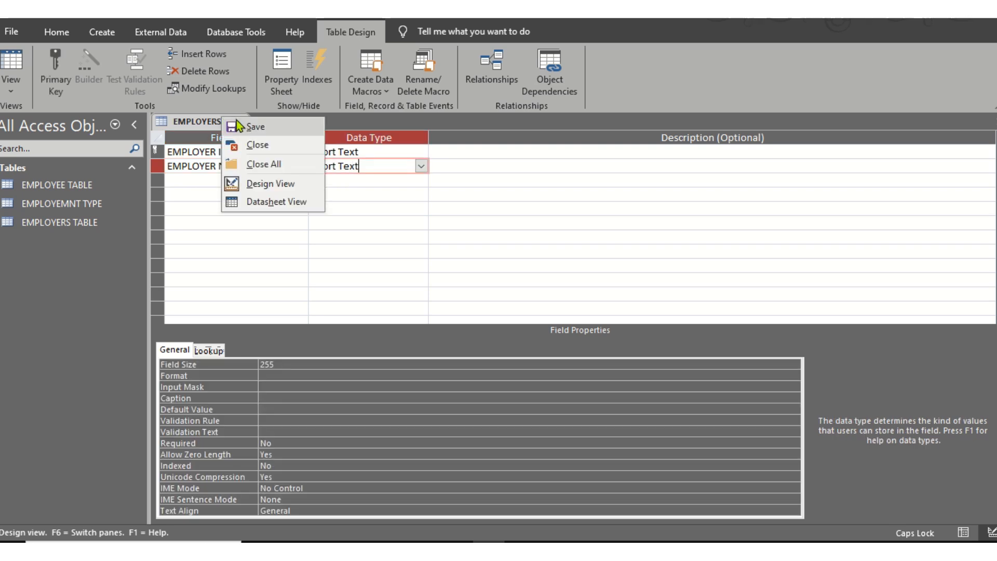
right_click(219, 121)
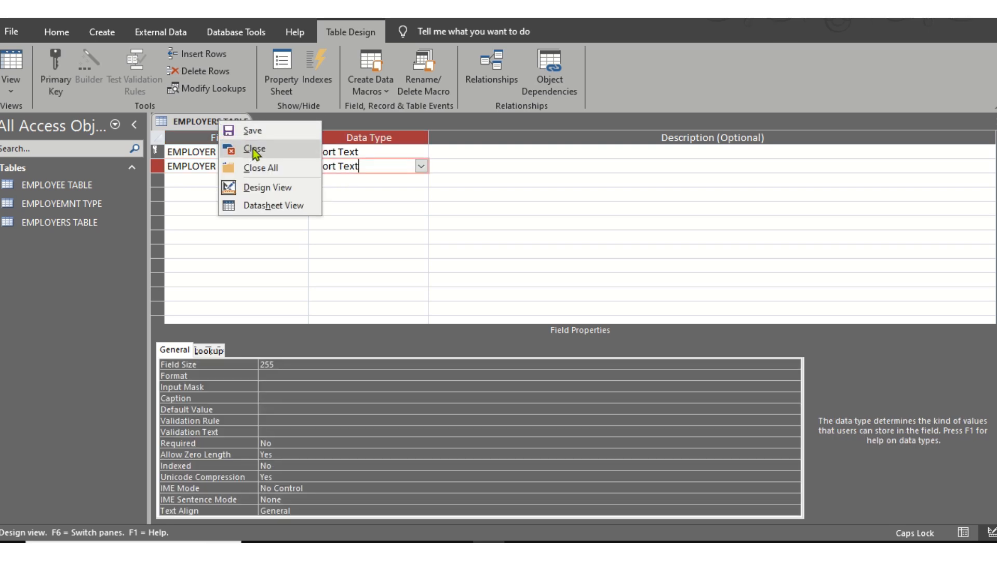
left_click(254, 148)
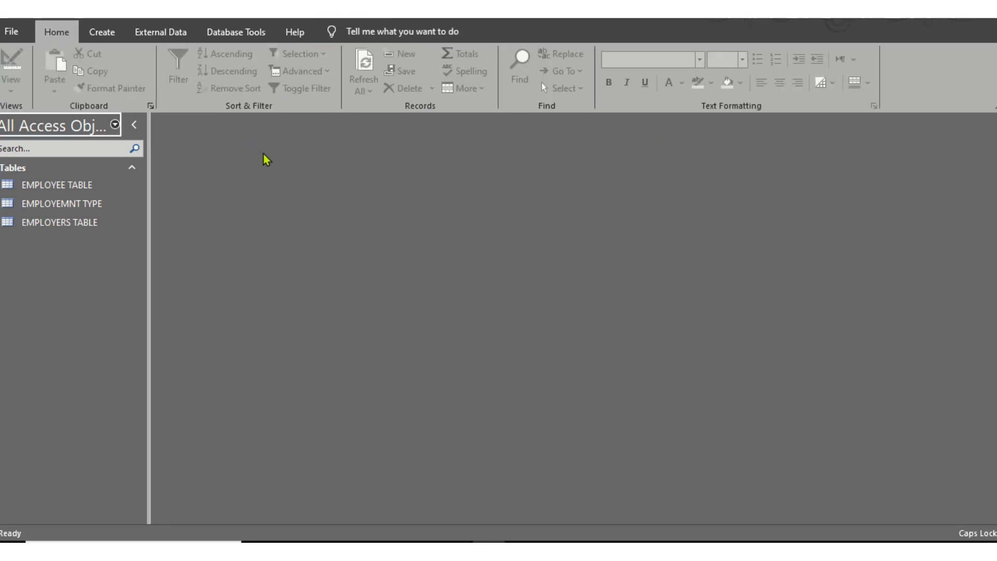
- Read the question tasks after Table 3 in the exam paper, then return to Access and open the Relationships window
left_click(360, 542)
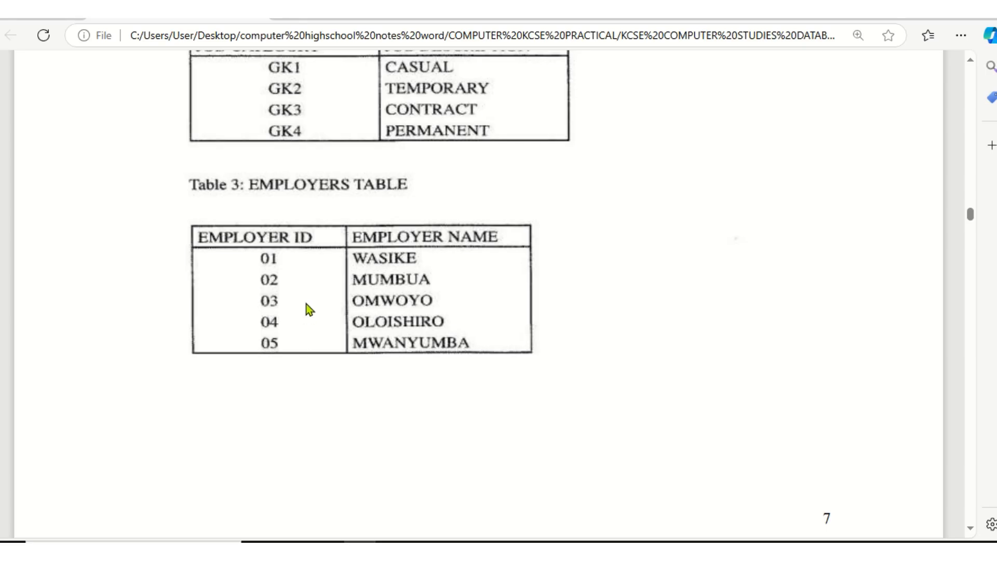
scroll(309, 309, "down", 10)
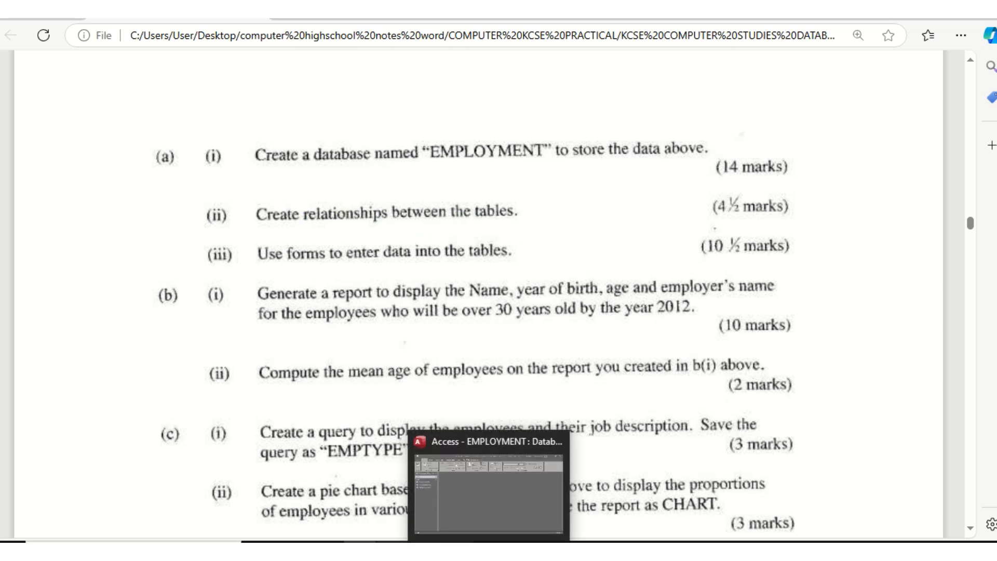
left_click(360, 545)
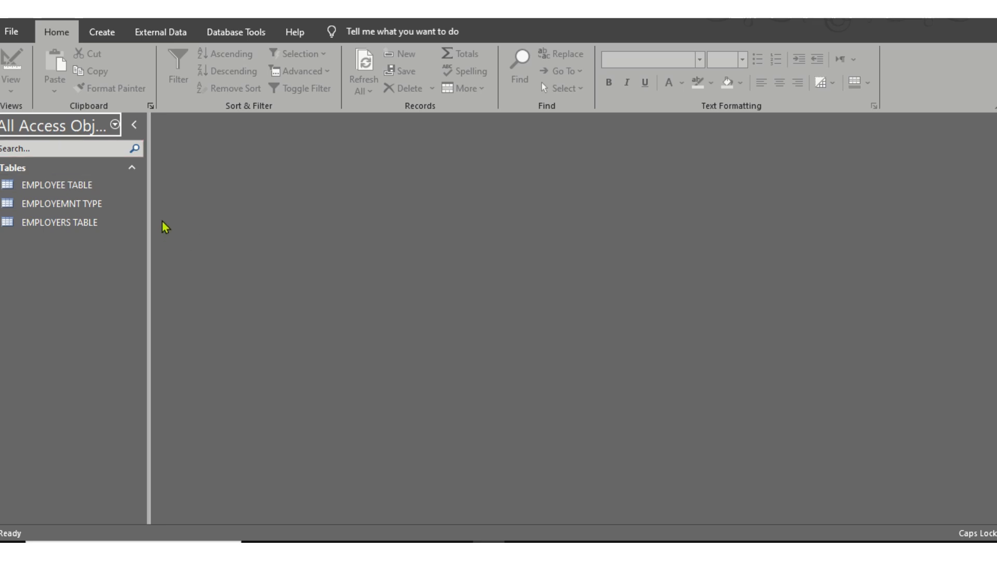
left_click(107, 31)
left_click(214, 35)
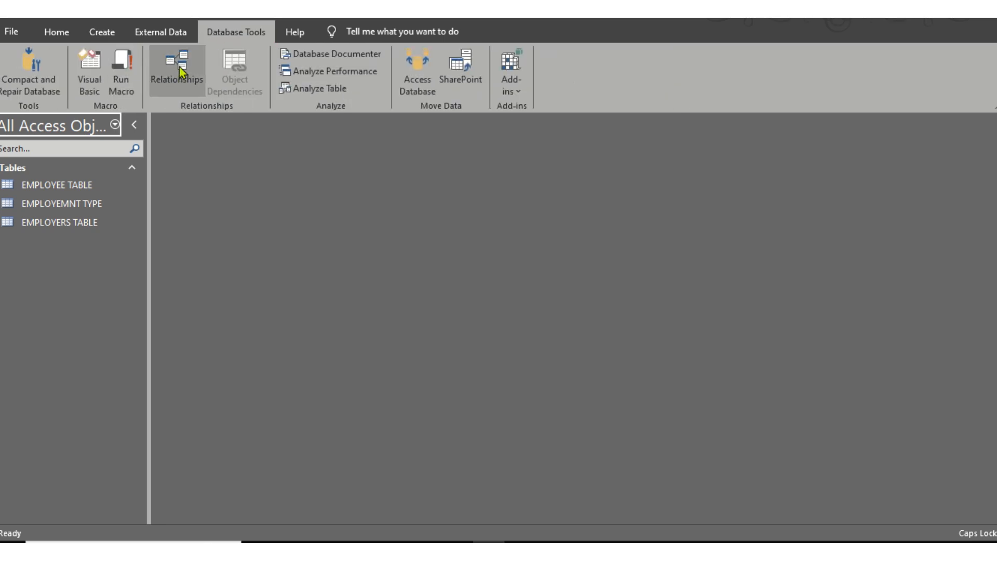
left_click(179, 67)
left_click(605, 60)
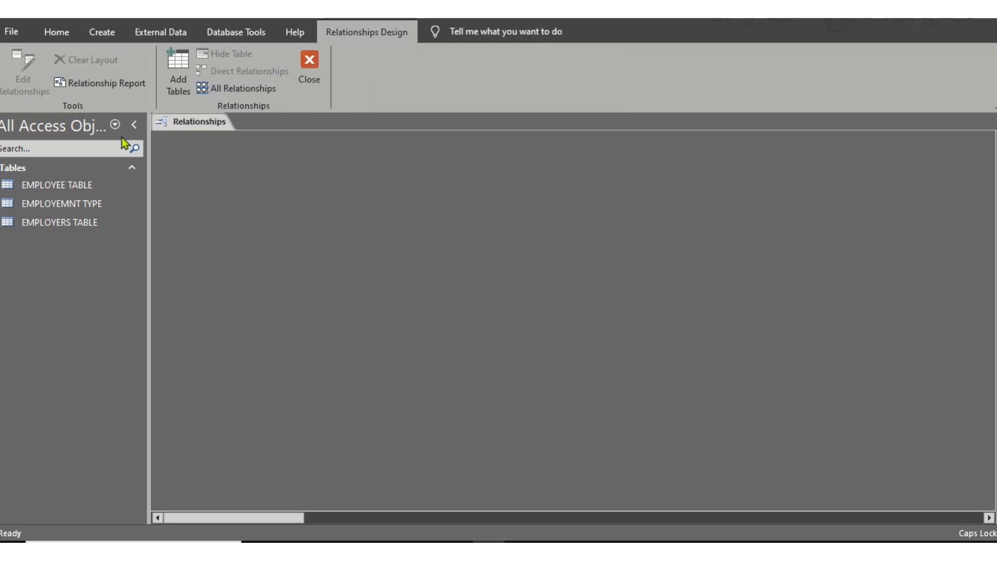
- Add EMPLOYEE TABLE, EMPLOYEMNT TYPE and EMPLOYERS TABLE to the relationships layout
left_click(73, 179)
left_click_drag(63, 183, 244, 177)
left_click(31, 203)
left_click_drag(31, 202, 469, 213)
left_click_drag(69, 227, 642, 218)
- Arrange the layout with EMPLOYEE TABLE between EMPLOYEMNT TYPE and EMPLOYERS TABLE, and resize its box to fit its fields
left_click_drag(503, 213, 495, 153)
left_click(323, 244)
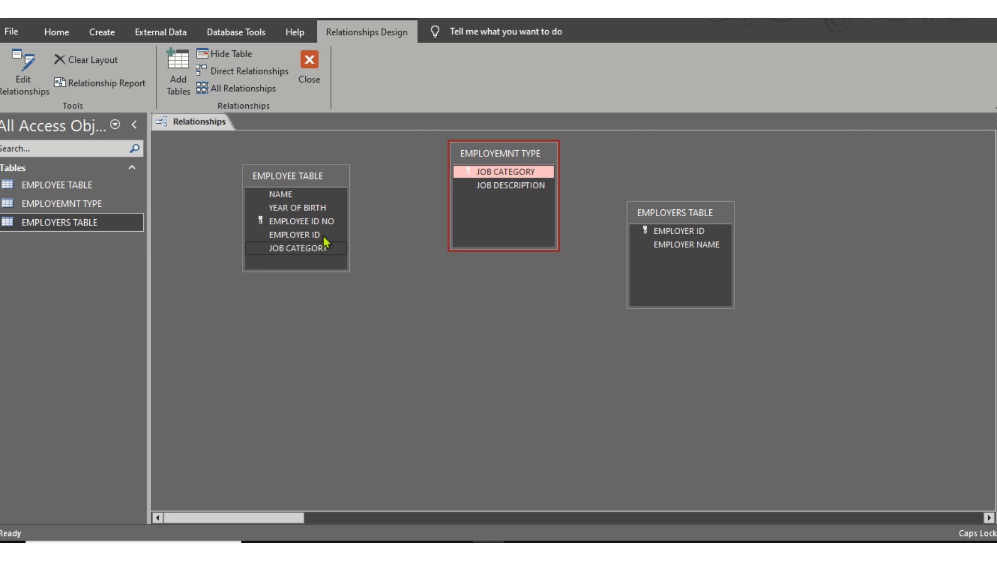
left_click_drag(302, 175, 338, 249)
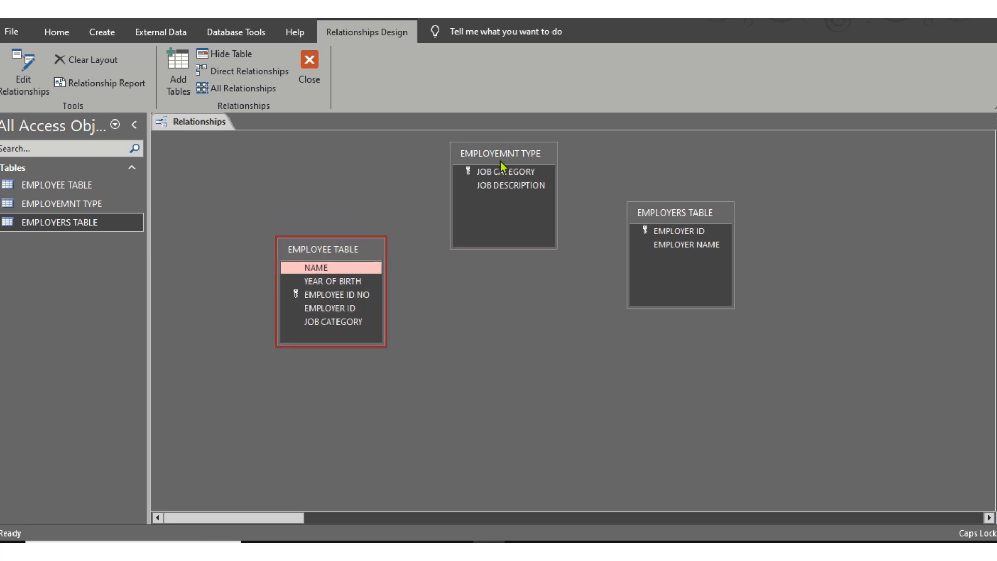
left_click_drag(503, 166, 234, 178)
left_click_drag(331, 238, 444, 166)
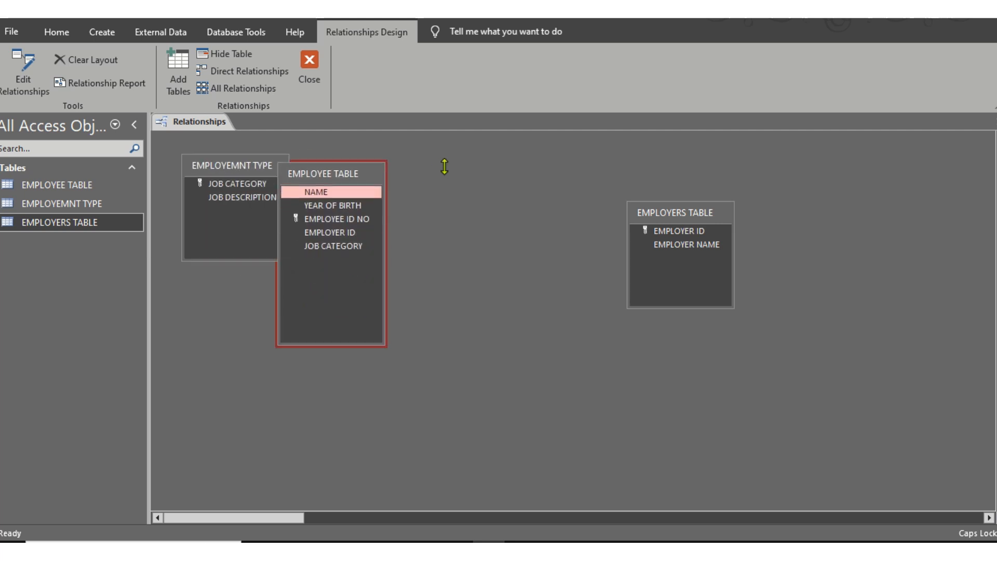
left_click_drag(363, 173, 456, 170)
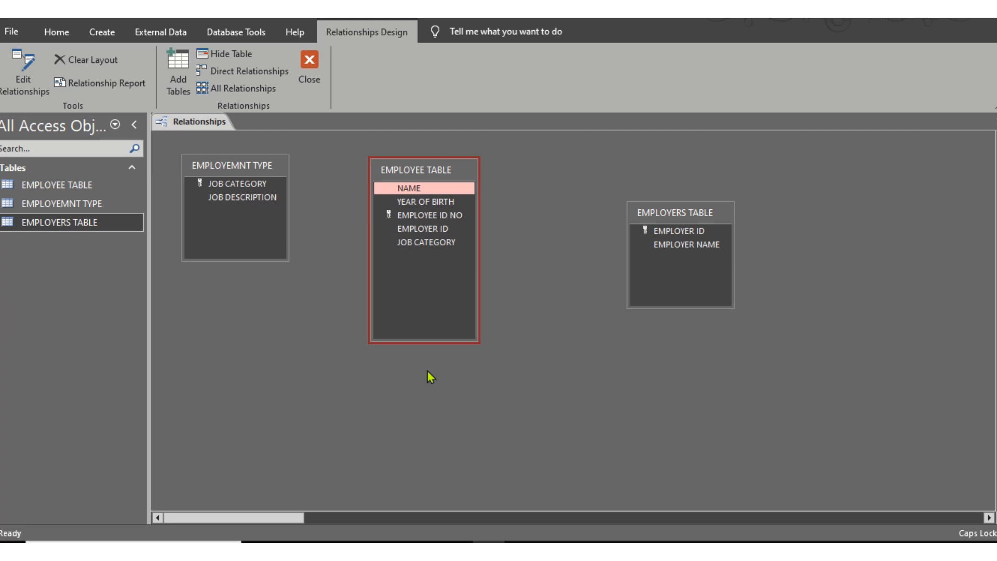
left_click_drag(428, 338, 429, 279)
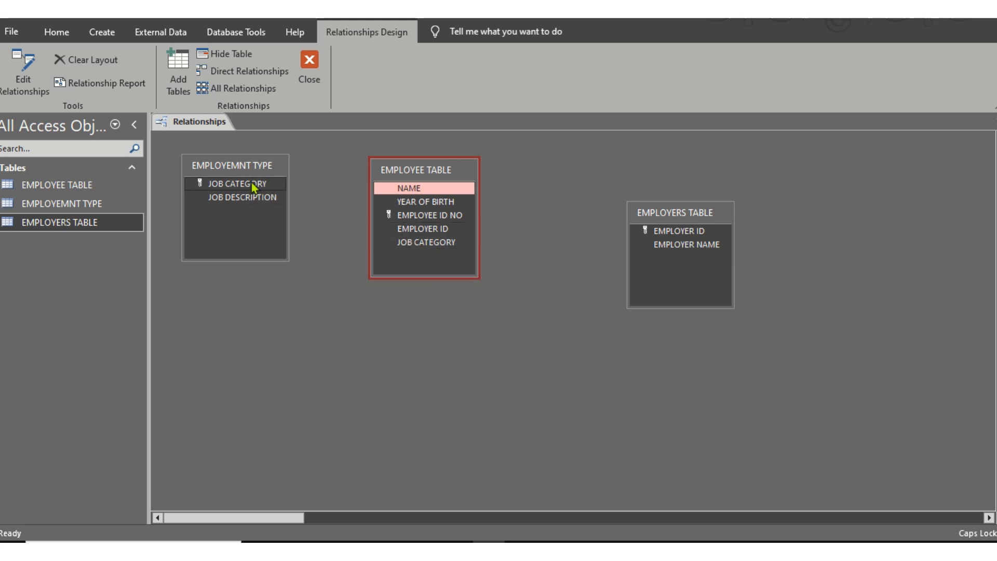
- Relate EMPLOYEMNT TYPE to EMPLOYEE TABLE on JOB CATEGORY, enforcing referential integrity with cascade update and delete, and using join type 2
left_click_drag(258, 186, 411, 249)
left_click(383, 224)
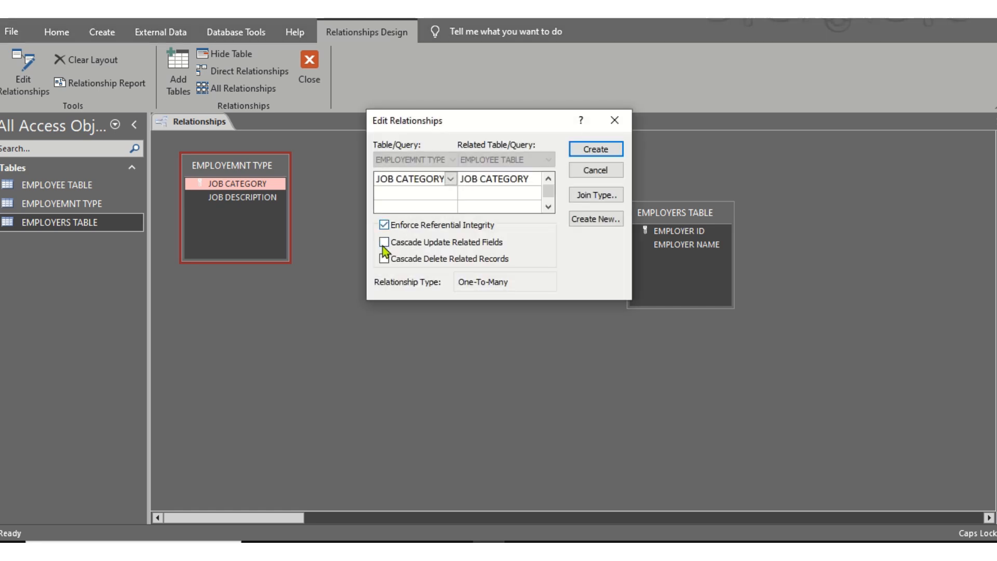
left_click(384, 243)
left_click(383, 259)
left_click(590, 196)
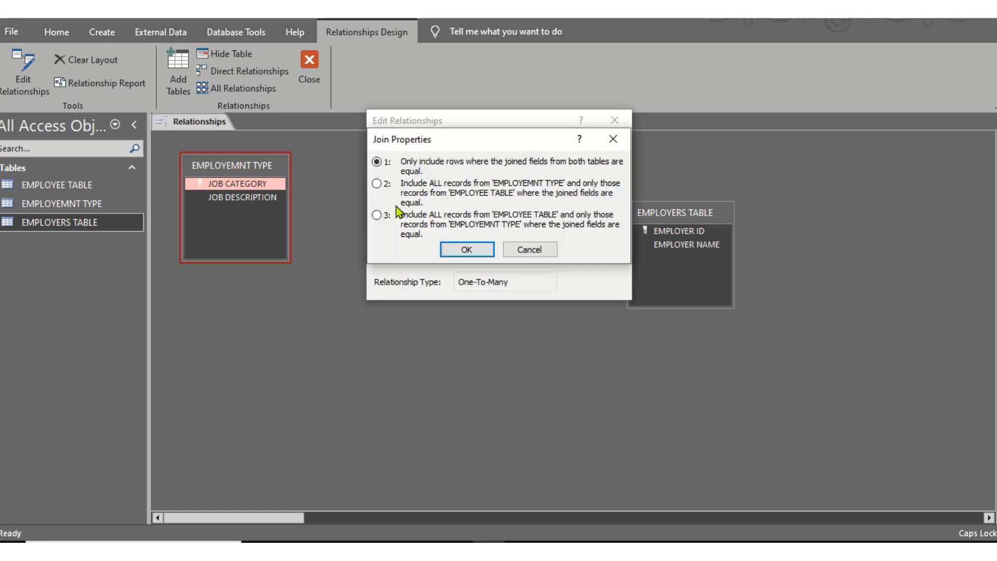
left_click(377, 184)
left_click(457, 250)
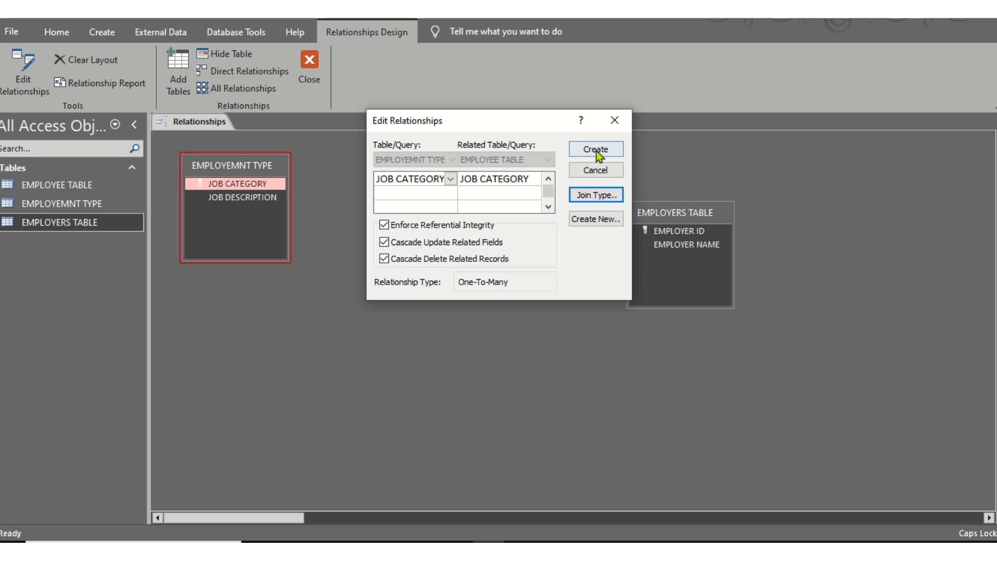
left_click(596, 151)
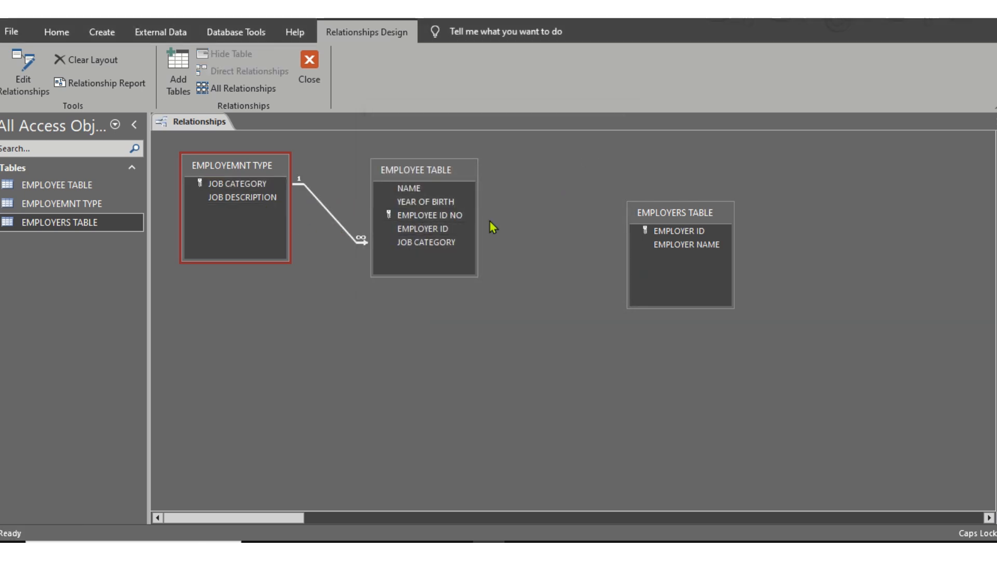
- Relate EMPLOYERS TABLE to EMPLOYEE TABLE on EMPLOYER ID, enforcing referential integrity with cascade update and delete, and using join type 2
left_click(446, 229)
left_click(443, 243)
left_click_drag(692, 230, 469, 224)
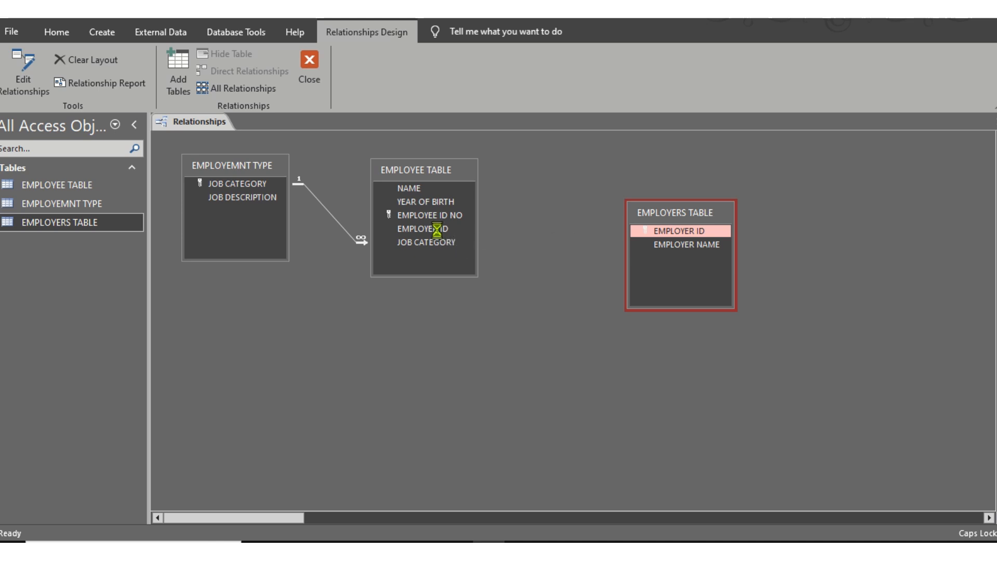
left_click(384, 225)
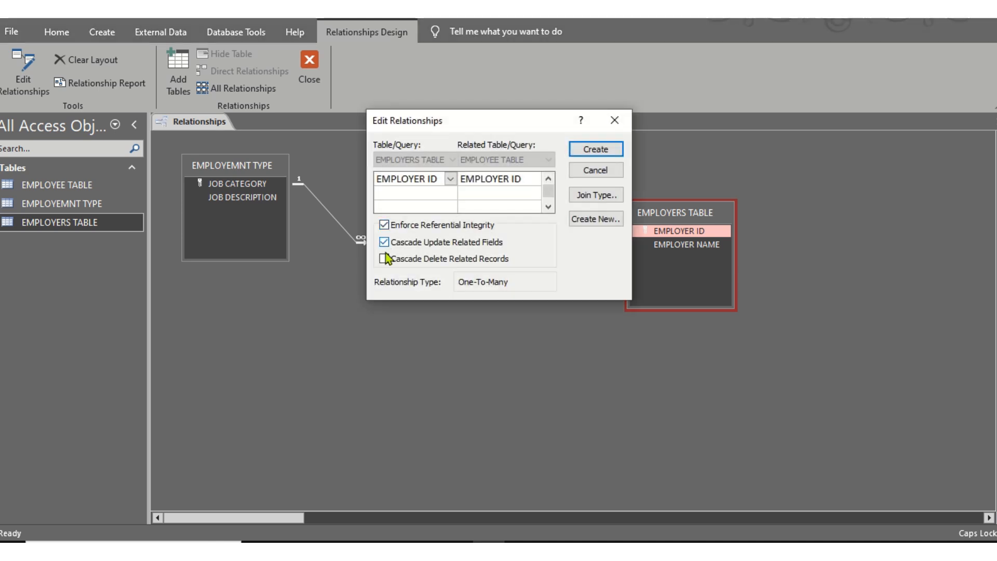
left_click(592, 195)
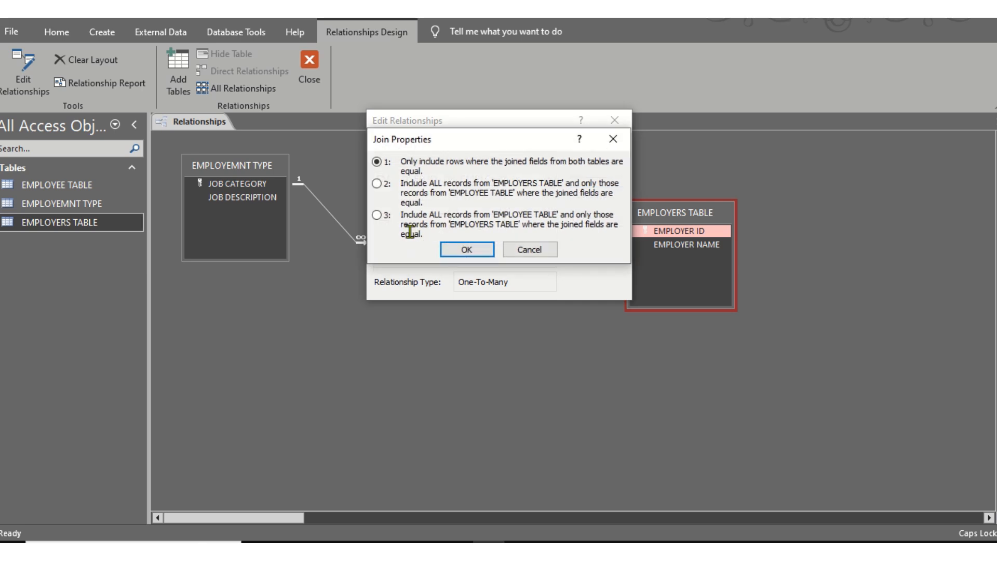
left_click(377, 185)
left_click(469, 250)
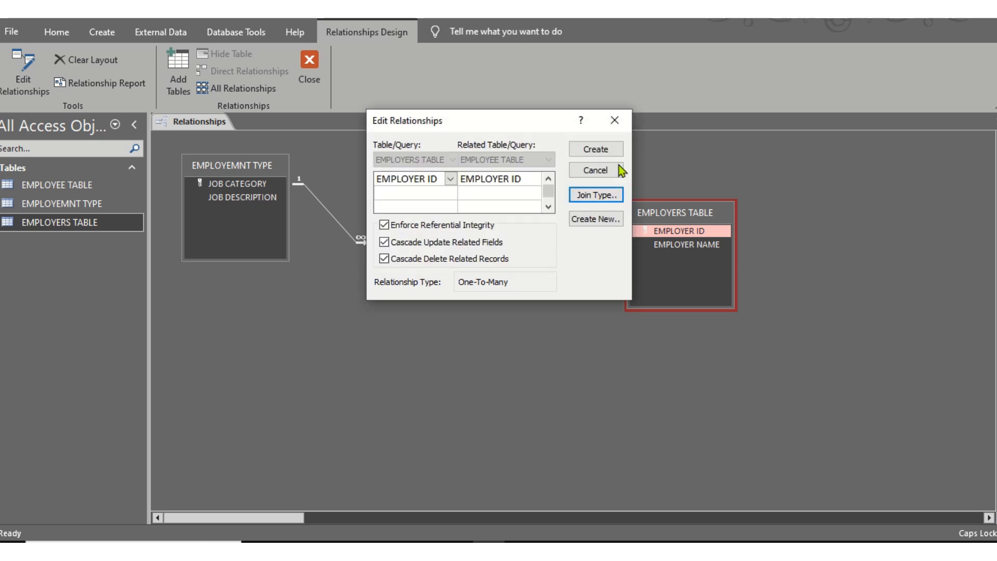
left_click(601, 151)
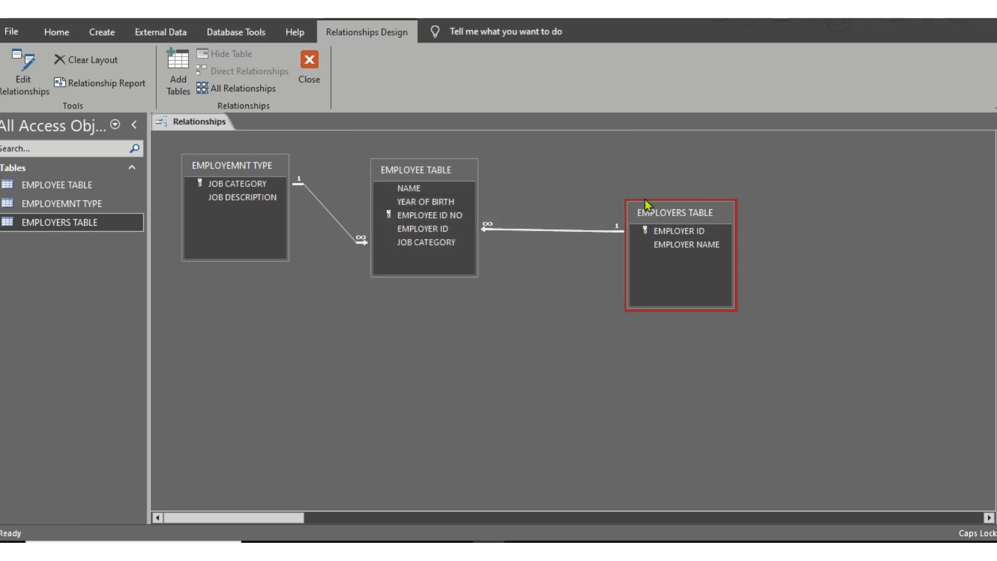
- Move EMPLOYERS TABLE closer to EMPLOYEE TABLE in the layout and close the Relationships window
left_click_drag(640, 212, 553, 181)
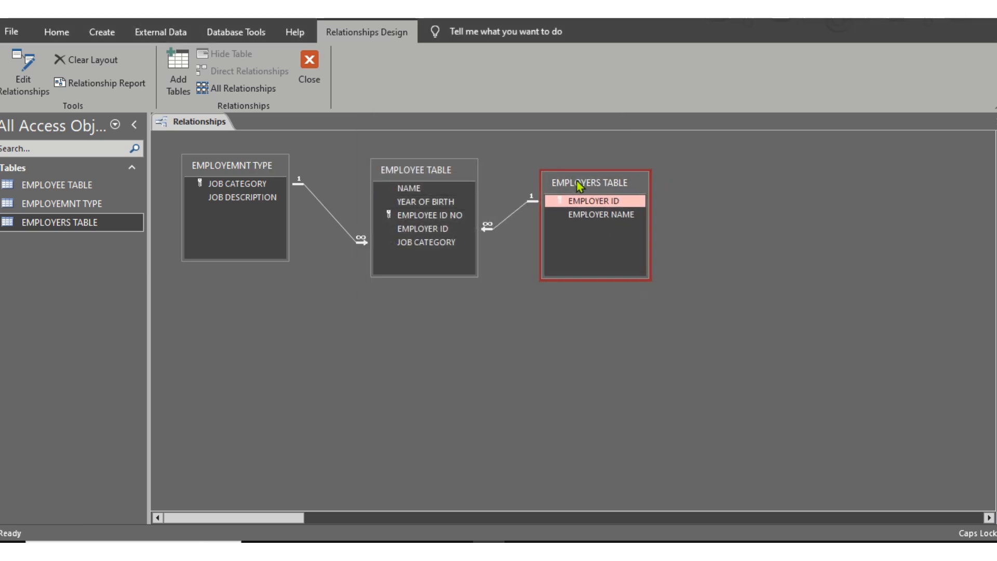
right_click(224, 125)
left_click(185, 118)
right_click(184, 117)
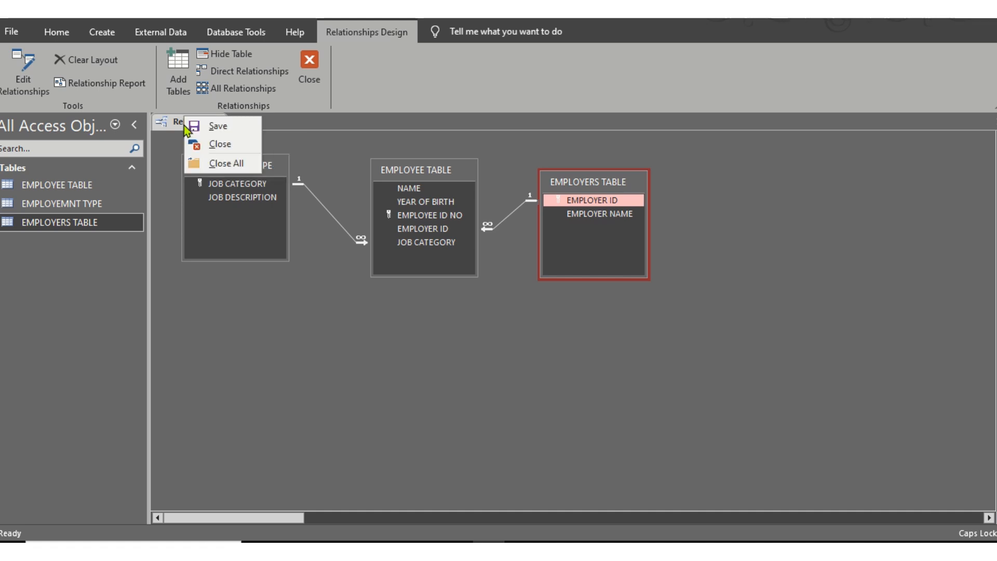
left_click(221, 145)
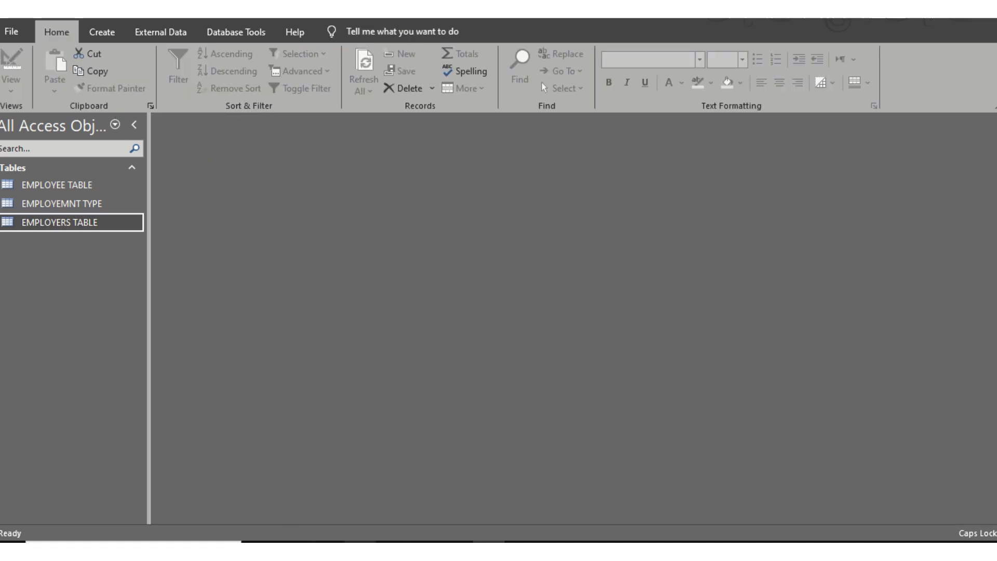
- Review the exam paper's tasks and the JOB CATEGORY columns in Tables 1 and 2, then return to Access
left_click(359, 550)
scroll(386, 292, "down", 2)
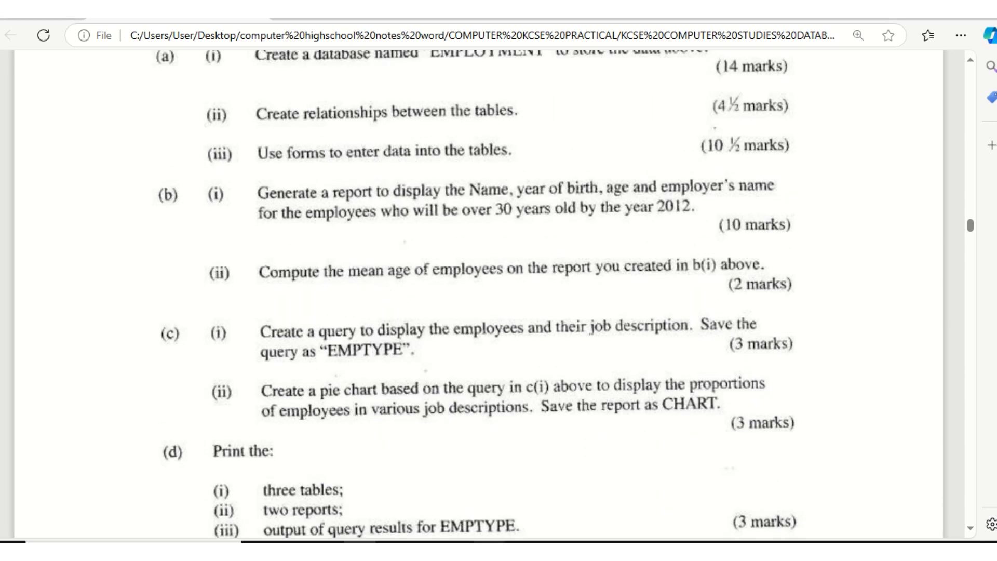
scroll(467, 400, "up", 15)
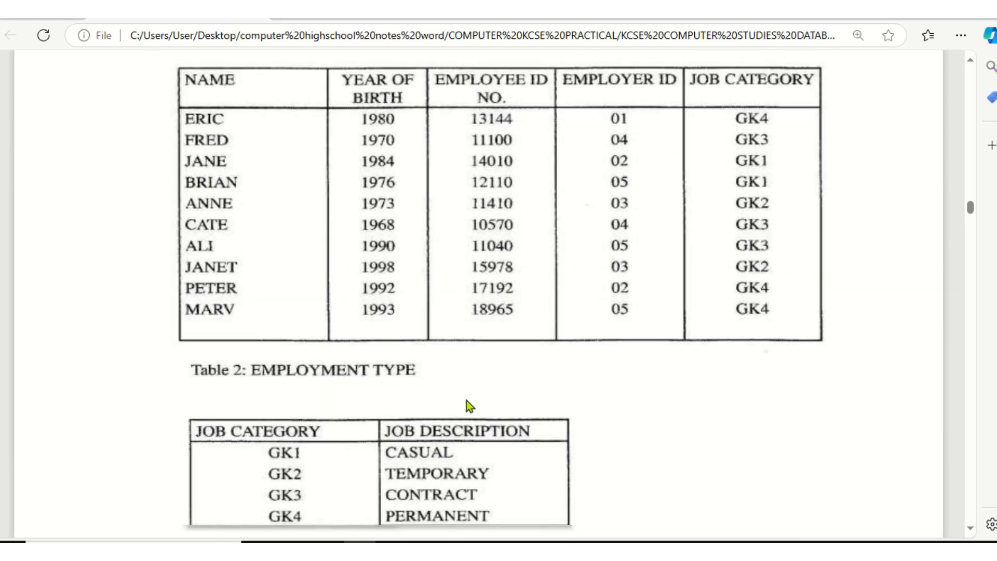
scroll(466, 401, "up", 4)
scroll(466, 400, "down", 6)
scroll(466, 400, "up", 3)
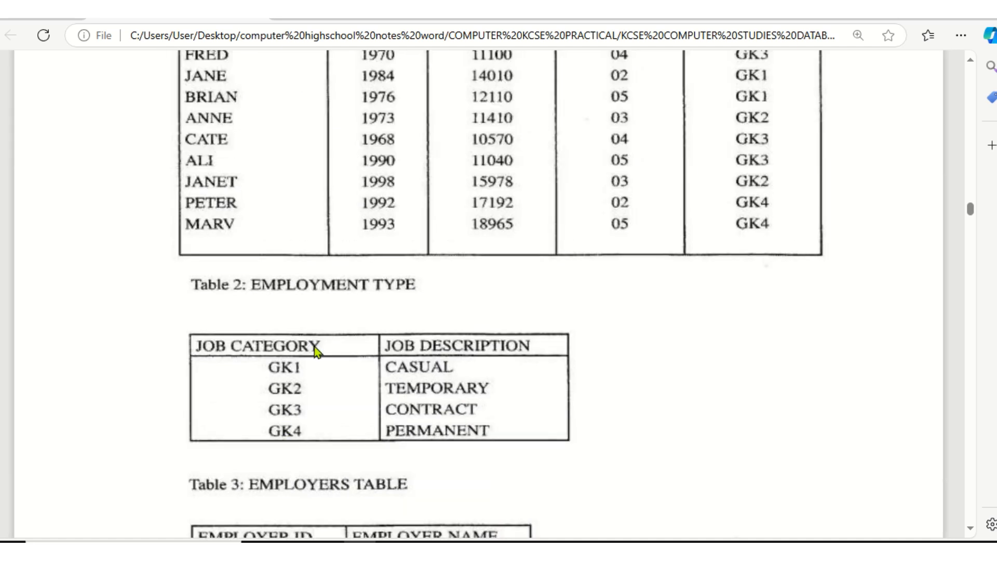
scroll(600, 304, "up", 2)
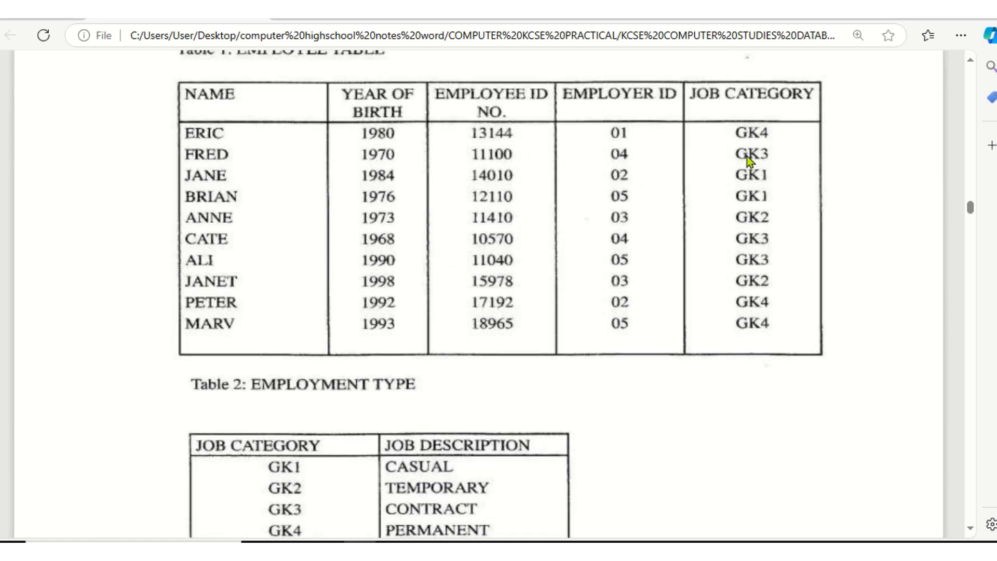
key("alt+Tab")
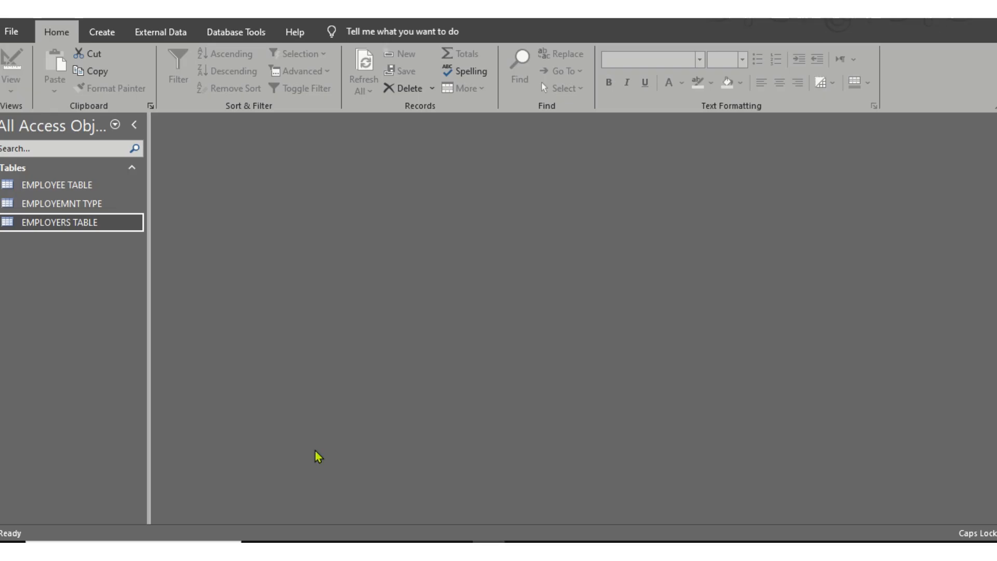
- Open EMPLOYEE TABLE in Design View and set the JOB CATEGORY field's lookup display control to Combo Box
right_click(67, 180)
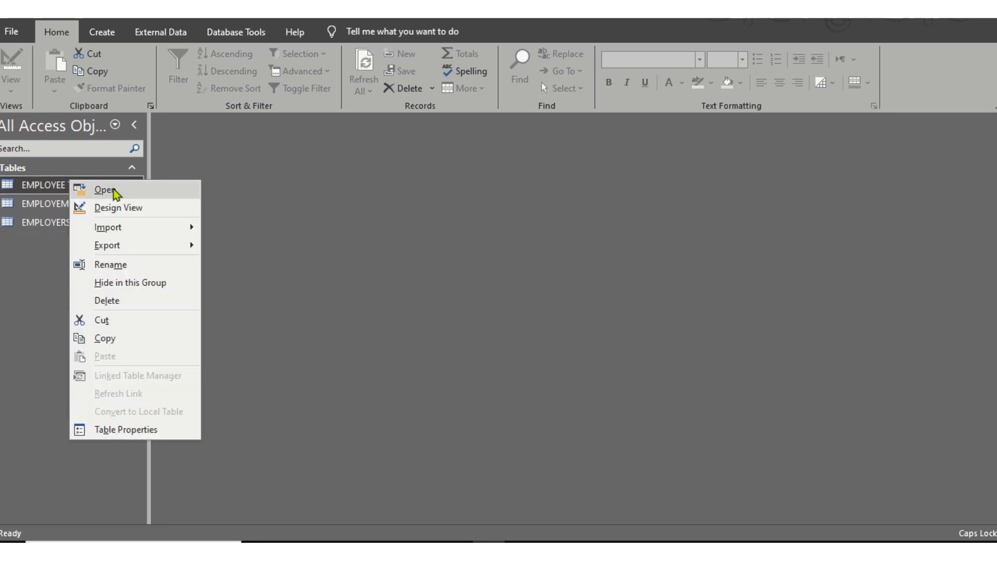
left_click(134, 208)
left_click(384, 209)
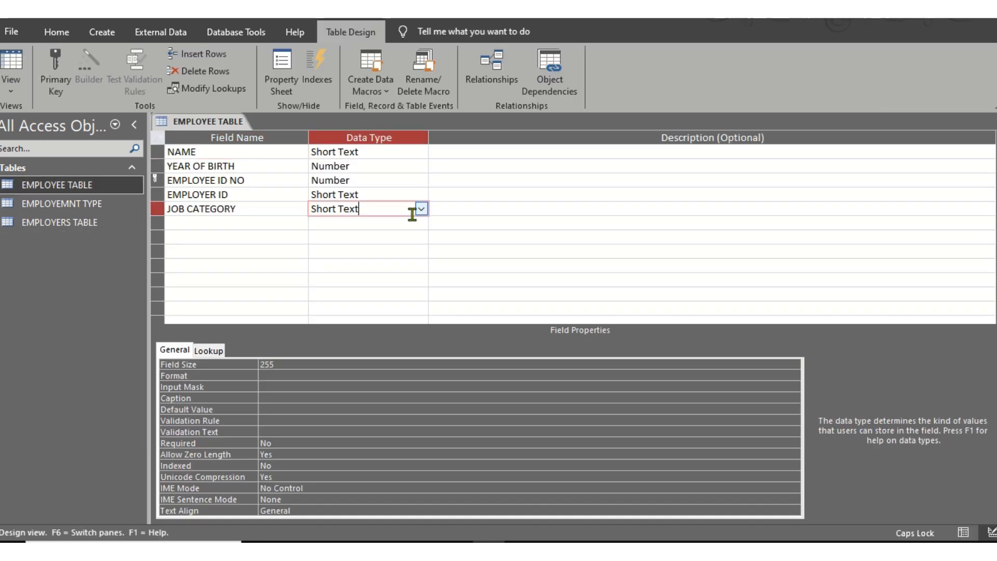
left_click(210, 350)
left_click(783, 365)
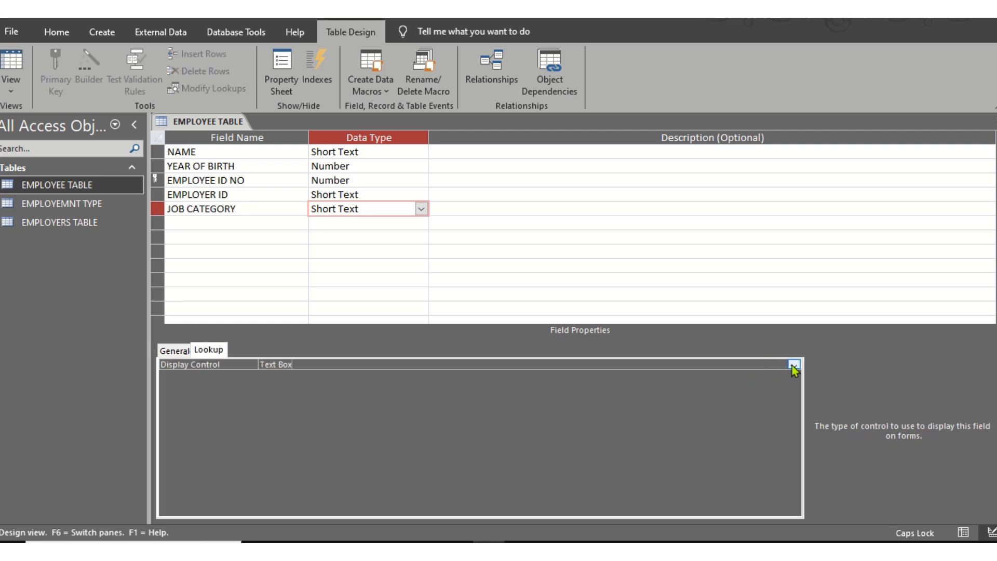
left_click(793, 364)
left_click(293, 398)
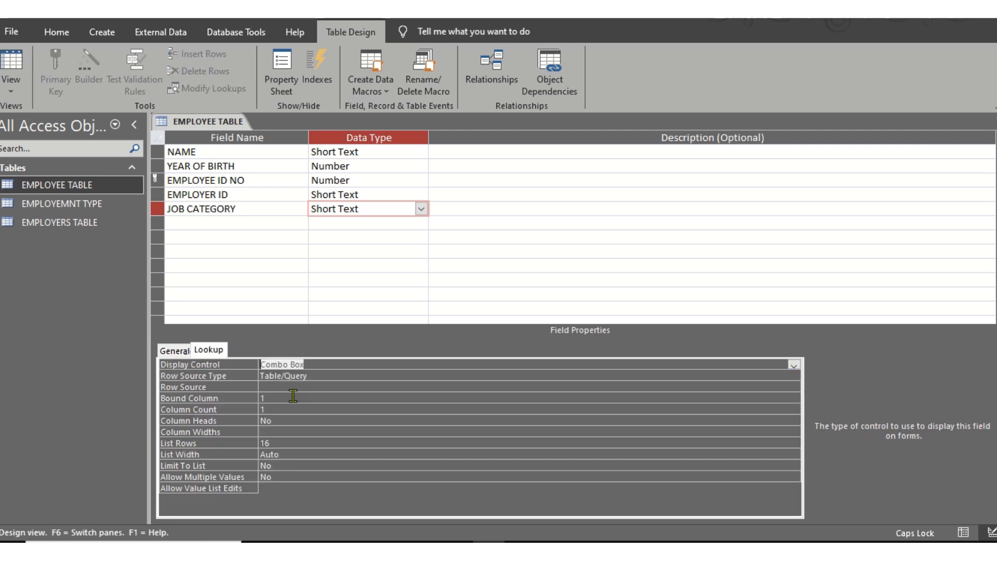
- Open the Query Builder for JOB CATEGORY's row source, check the exam paper's tables, and add EMPLOYEMNT TYPE to the query
left_click(690, 387)
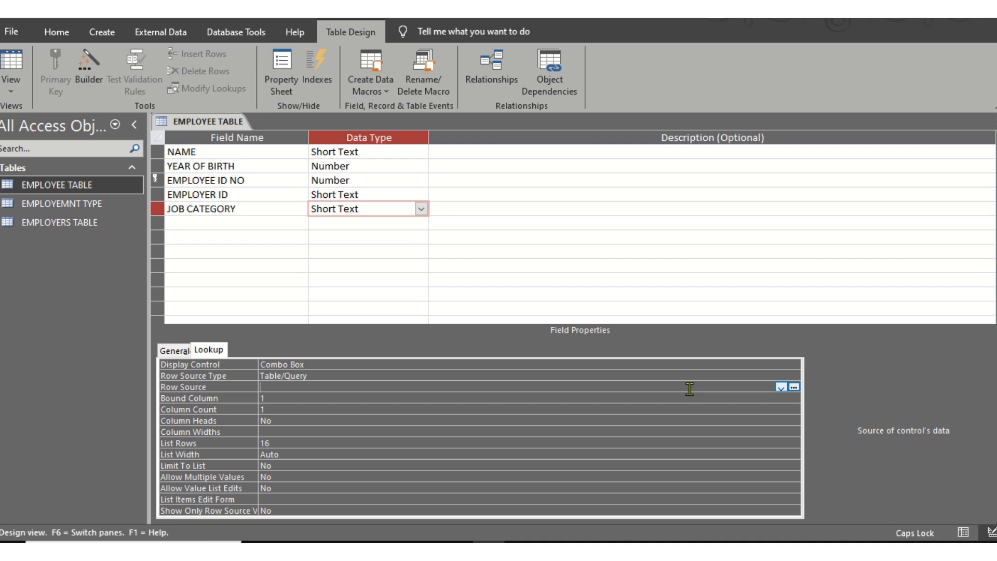
left_click(794, 388)
left_click(359, 549)
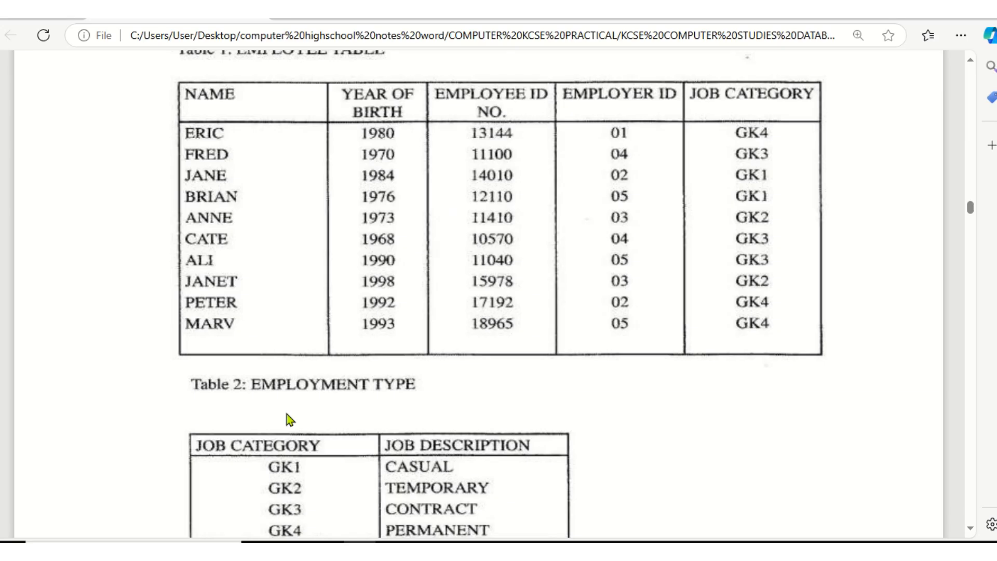
scroll(307, 434, "down", 5)
scroll(314, 384, "up", 2)
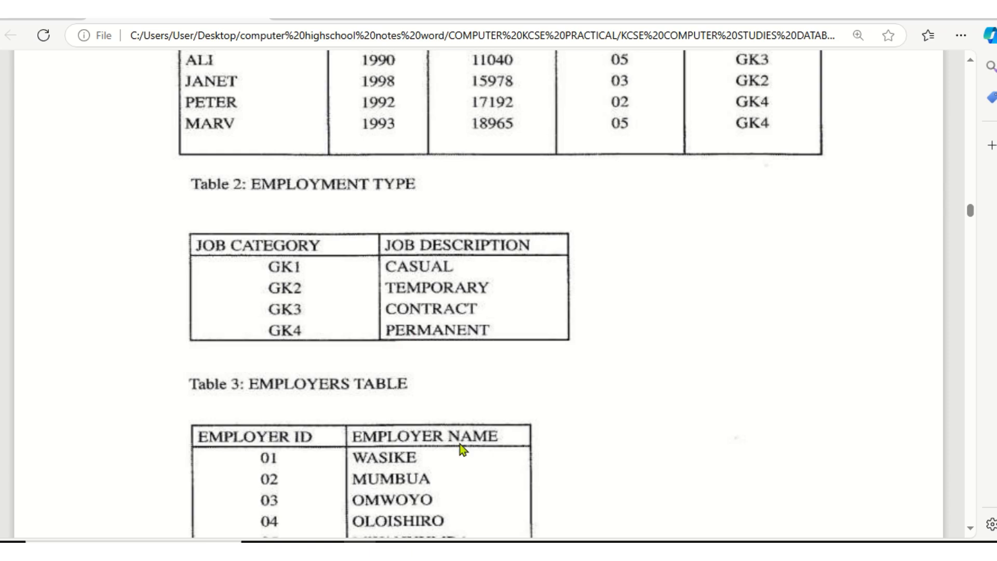
left_click(489, 549)
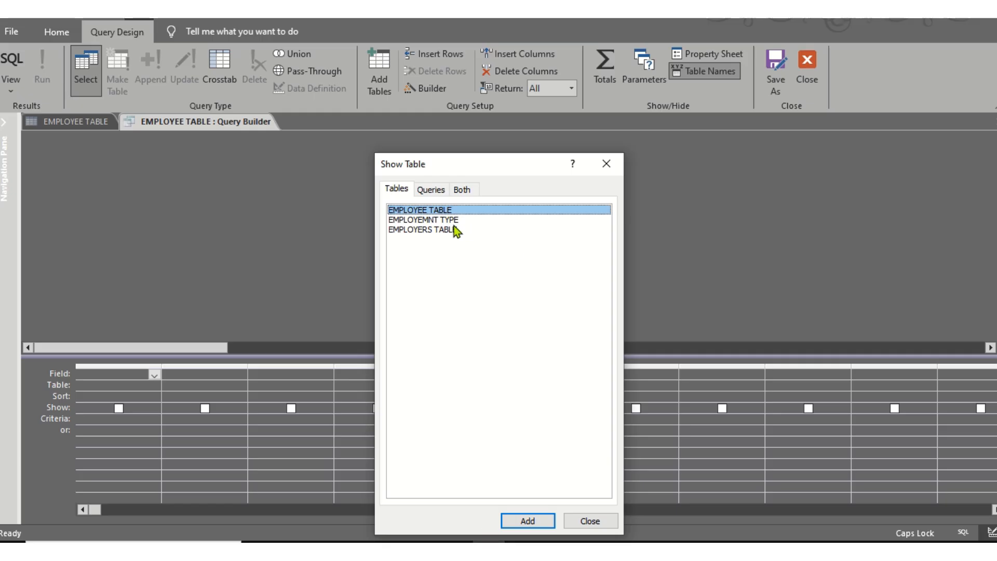
left_click(440, 223)
left_click(526, 521)
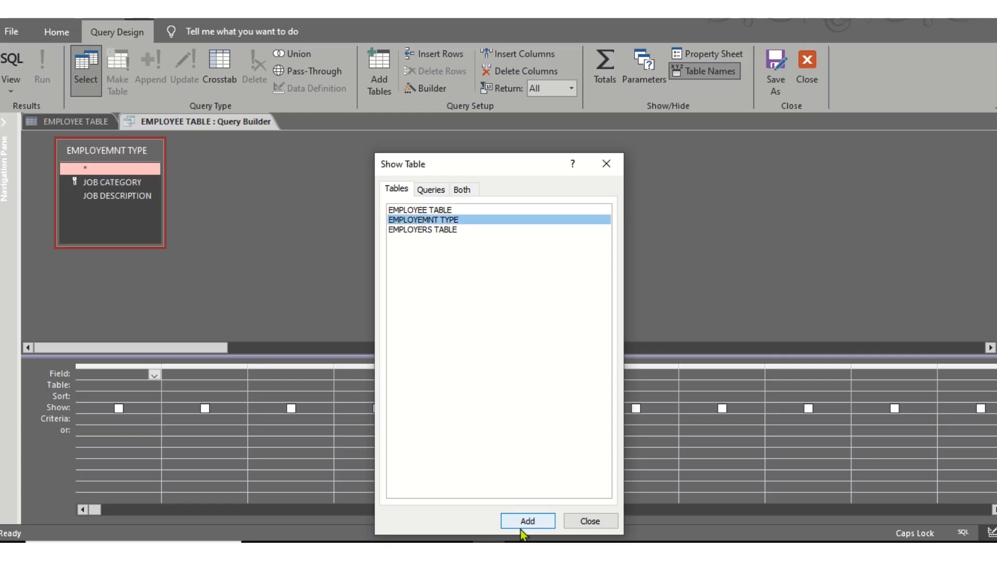
left_click(606, 164)
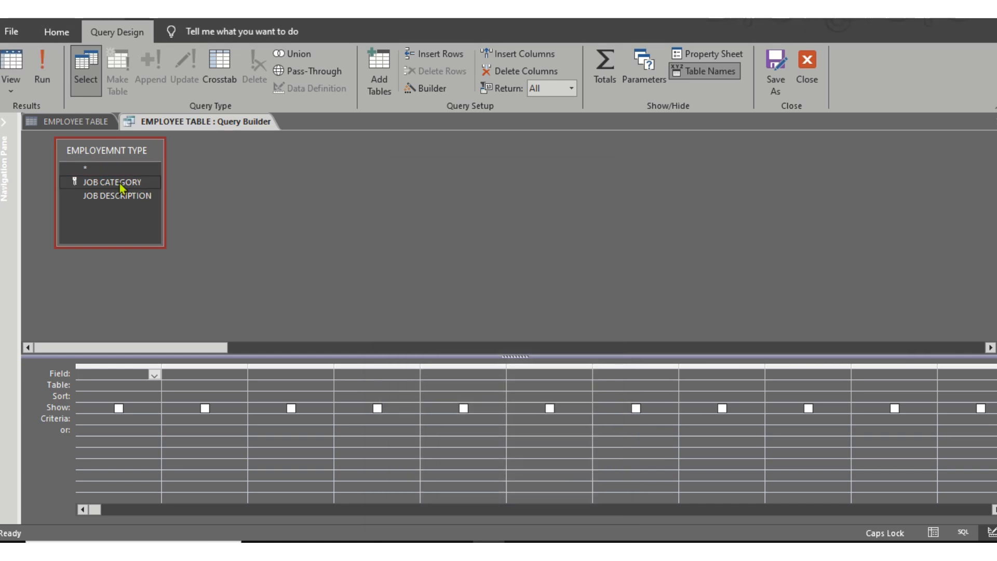
- Add the JOB CATEGORY field to the row source query, then save the query and close the builder
double_click(121, 183)
right_click(139, 124)
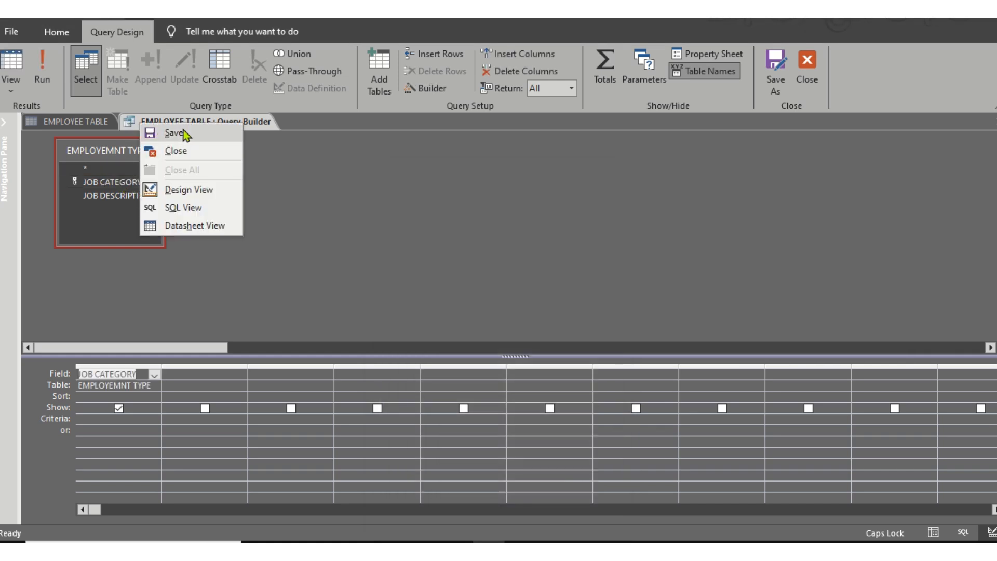
left_click(183, 130)
right_click(183, 128)
left_click(234, 155)
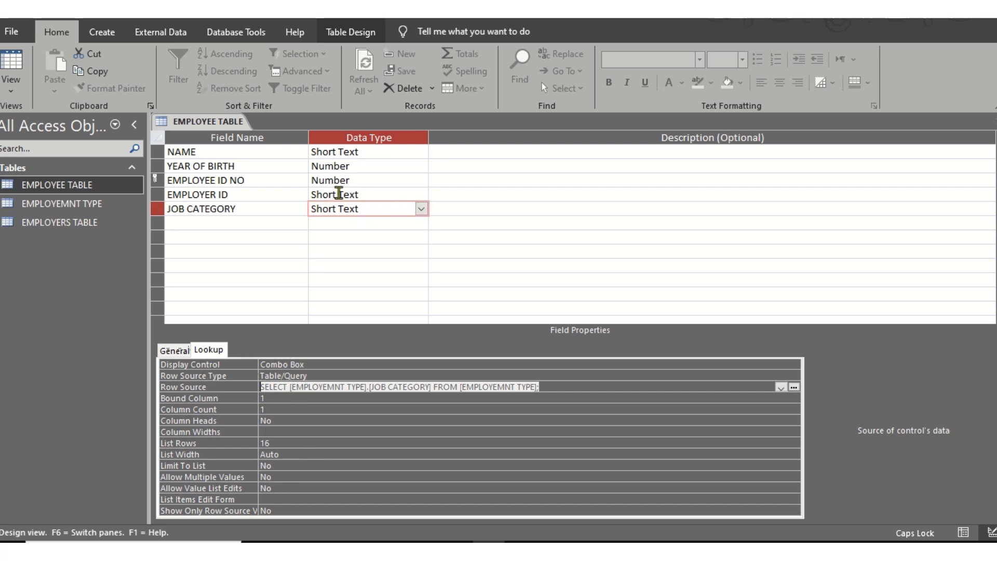
- Set the EMPLOYER ID field's lookup display control to Combo Box
left_click(389, 195)
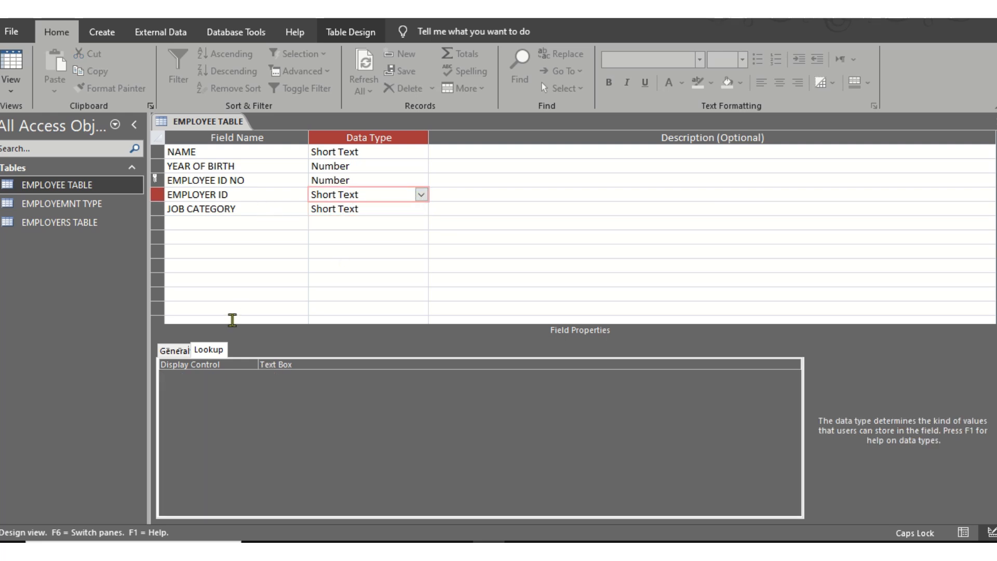
left_click(223, 348)
left_click(792, 364)
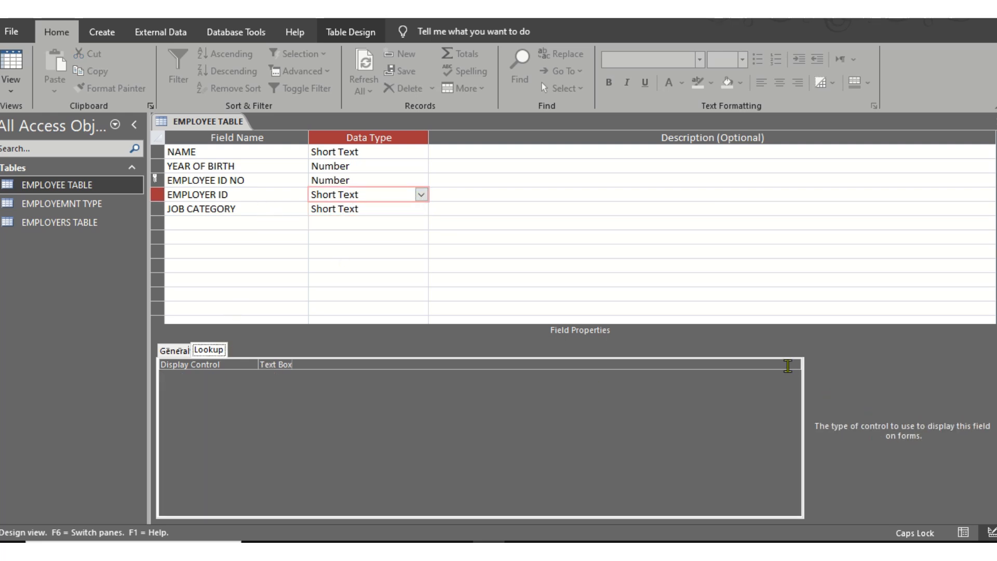
left_click(793, 365)
left_click(282, 396)
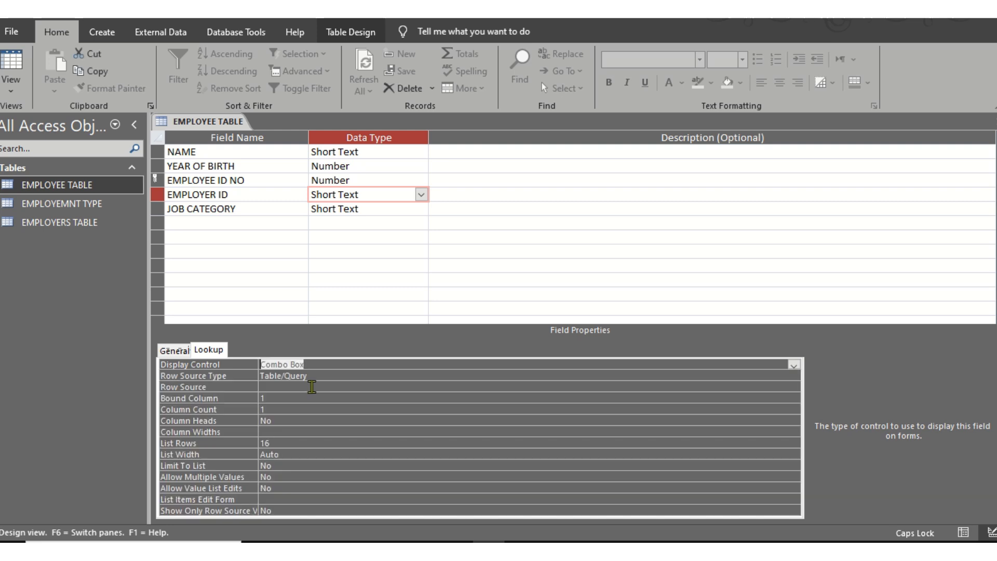
- Open the Query Builder for EMPLOYER ID's row source, check the exam paper's tables, and add EMPLOYERS TABLE to the query
left_click(312, 386)
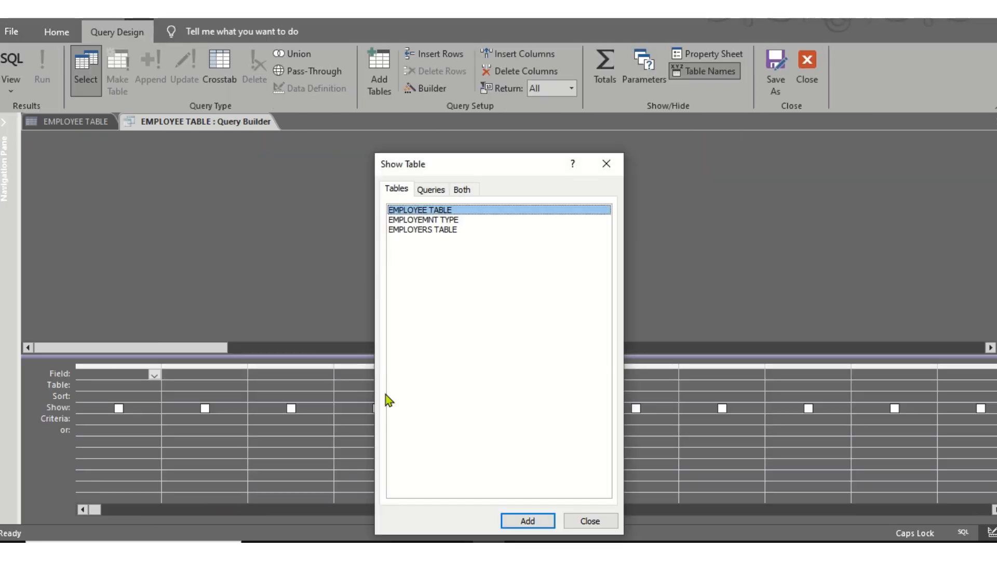
left_click(360, 542)
scroll(294, 356, "down", 2)
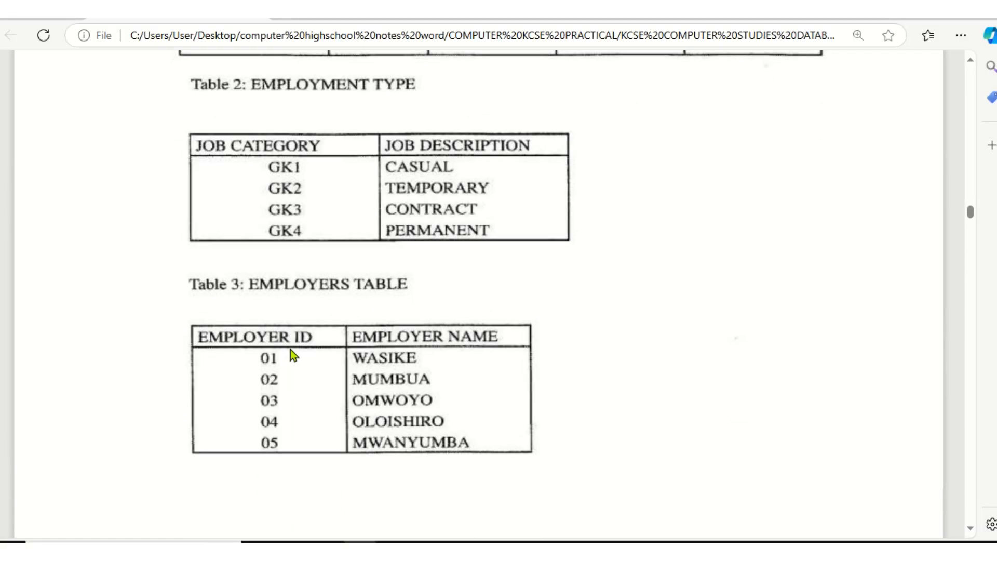
left_click(498, 542)
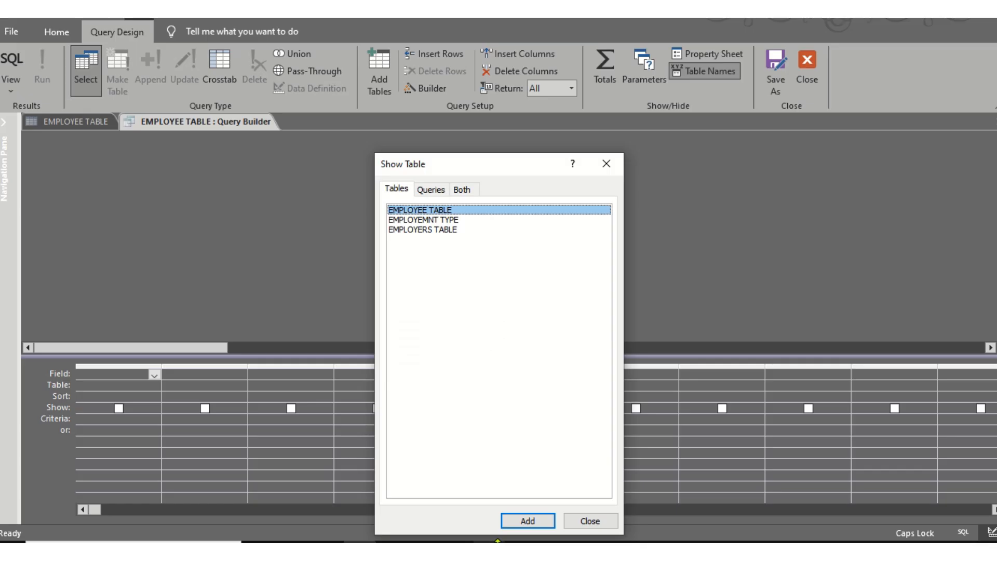
left_click(443, 231)
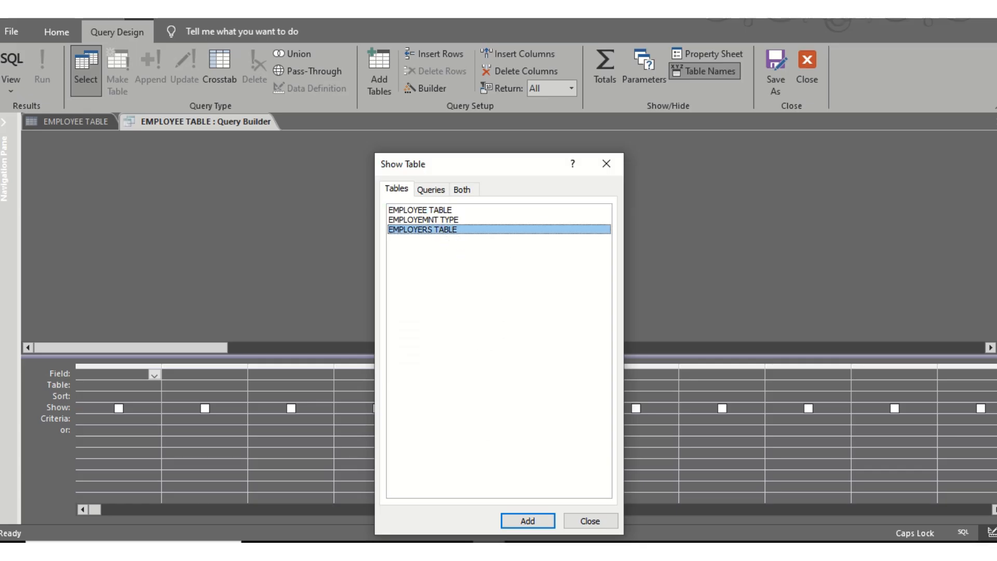
left_click(518, 527)
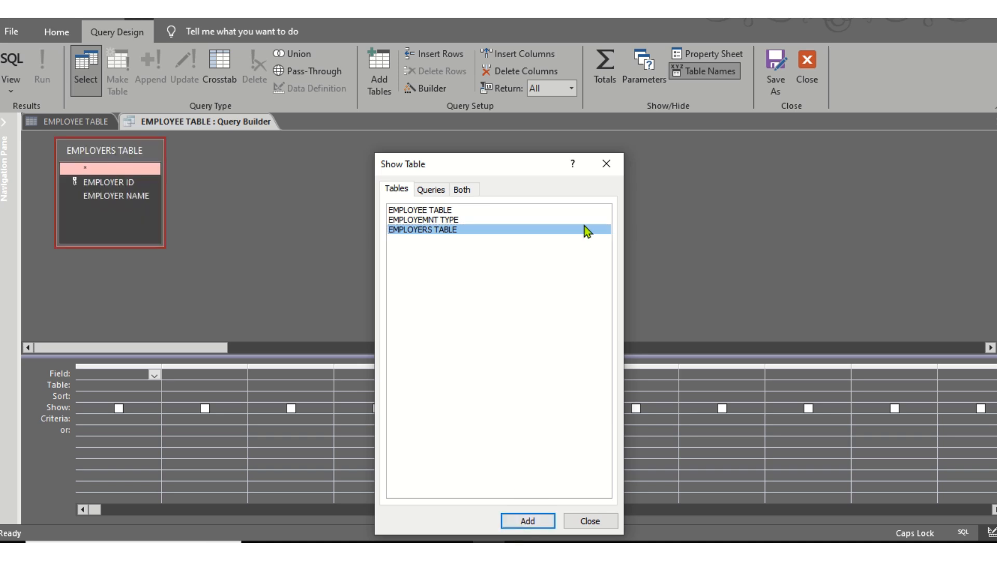
left_click(606, 164)
- Add the EMPLOYER ID field to the row source query, then save the query and close the builder
double_click(103, 184)
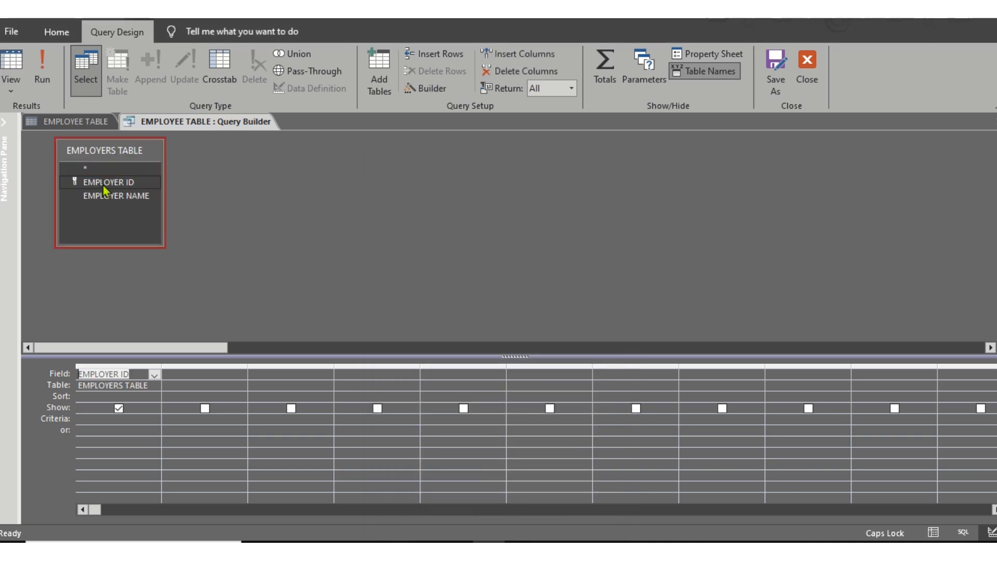
right_click(159, 124)
left_click(177, 128)
right_click(176, 126)
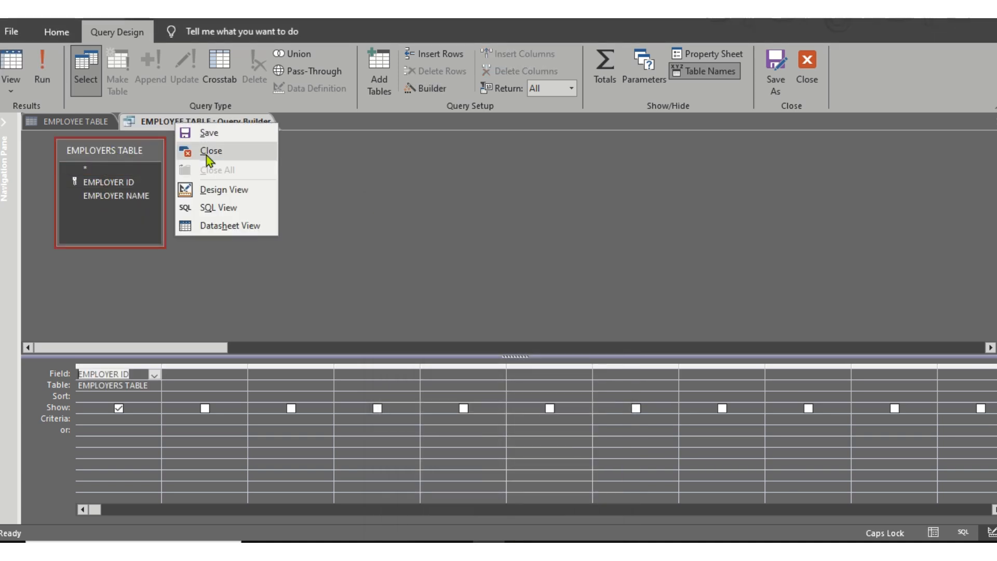
left_click(207, 155)
- Save the design changes to EMPLOYEE TABLE and close the table
right_click(219, 120)
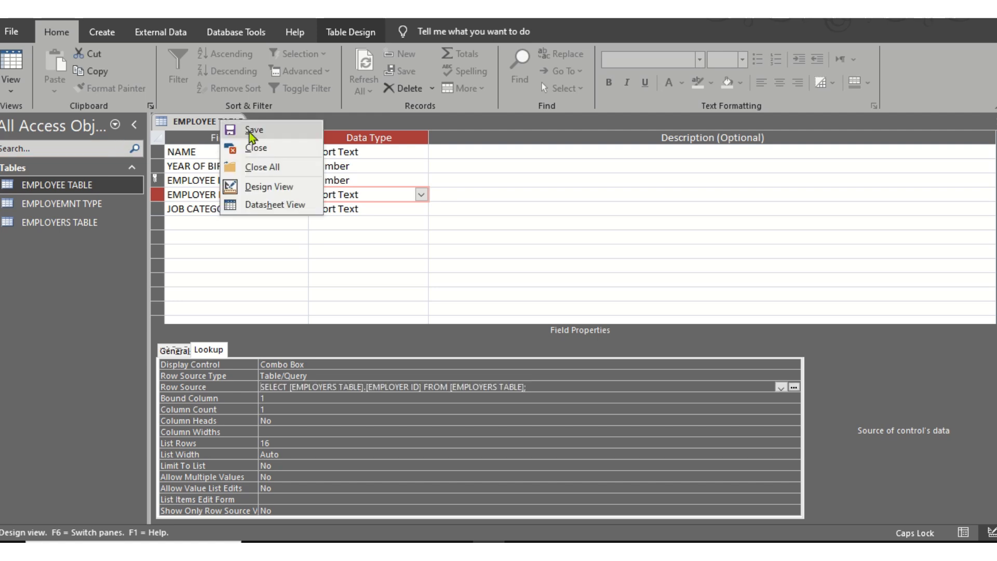
left_click(250, 130)
right_click(224, 119)
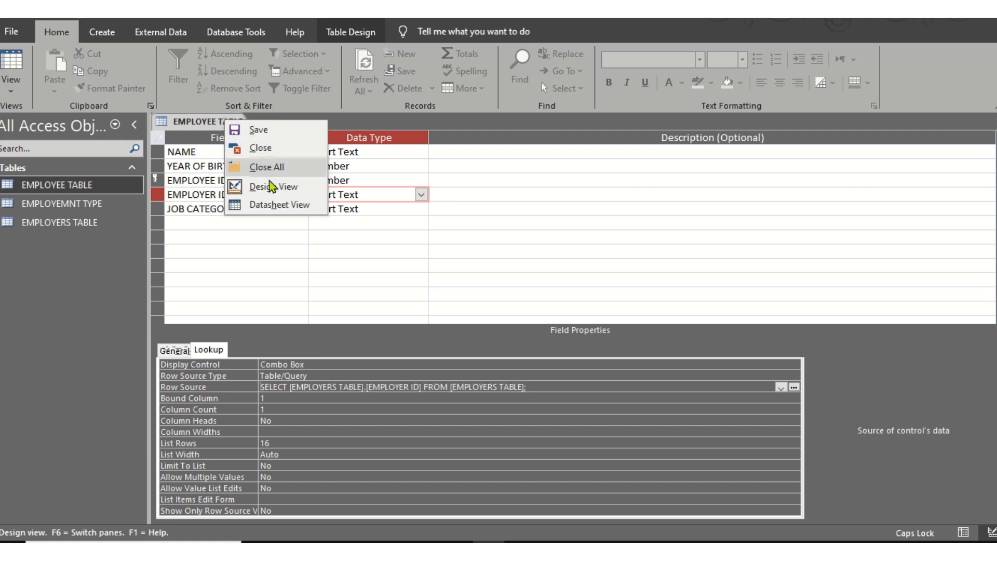
left_click(269, 130)
right_click(242, 119)
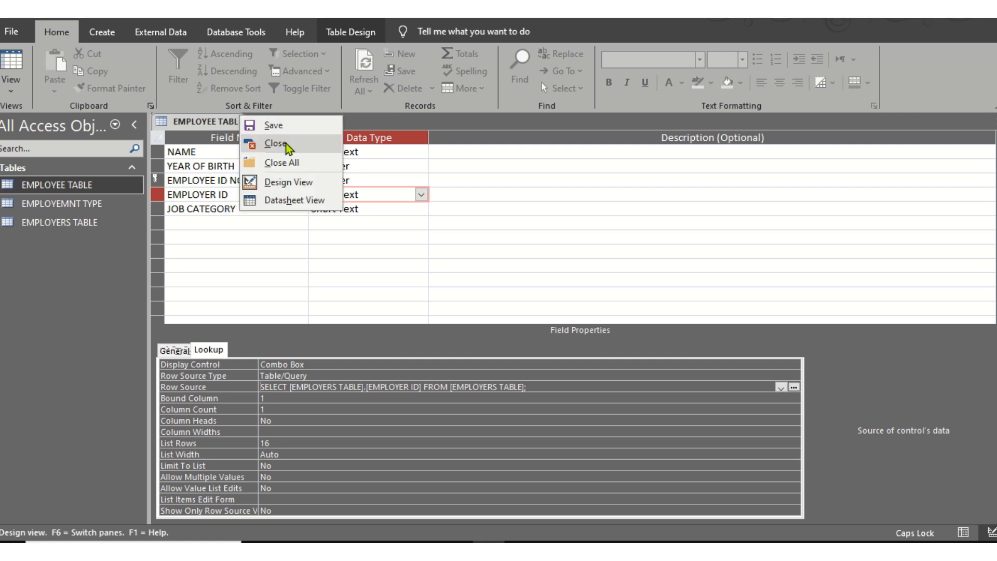
left_click(286, 143)
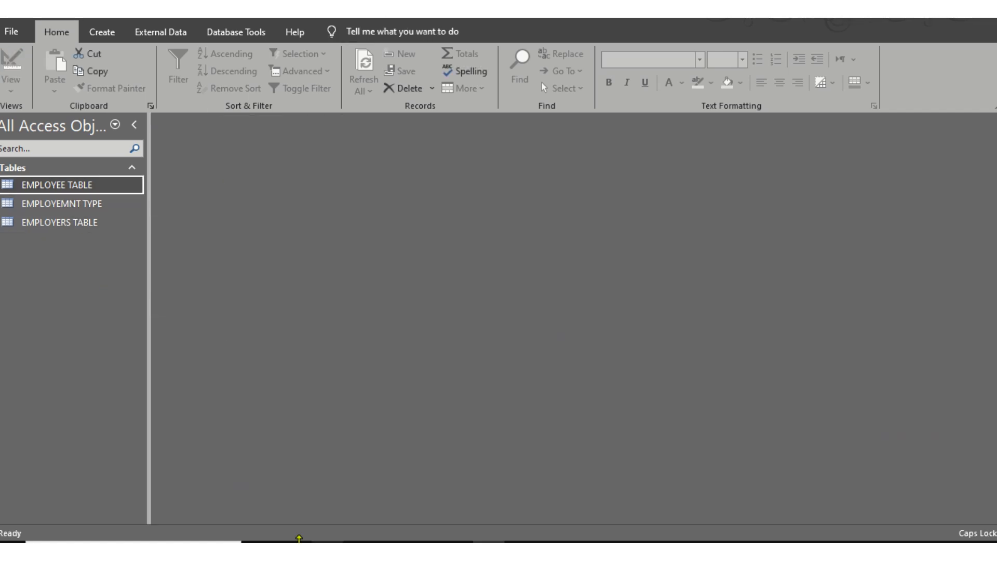
- Check the exam paper's task list, then create a form from EMPLOYEE TABLE and switch it to Design View
left_click(360, 542)
scroll(336, 316, "down", 3)
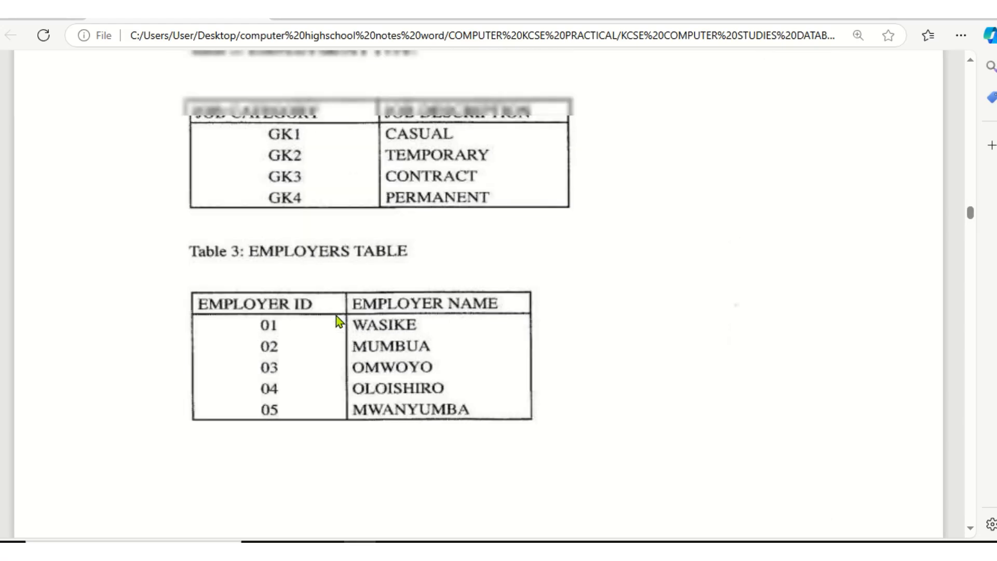
scroll(335, 315, "down", 10)
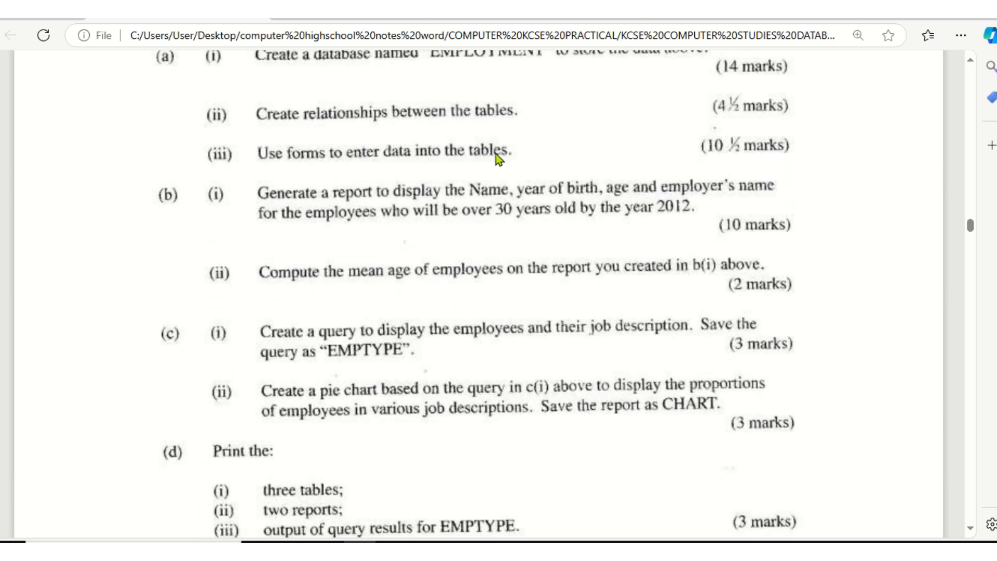
left_click(488, 542)
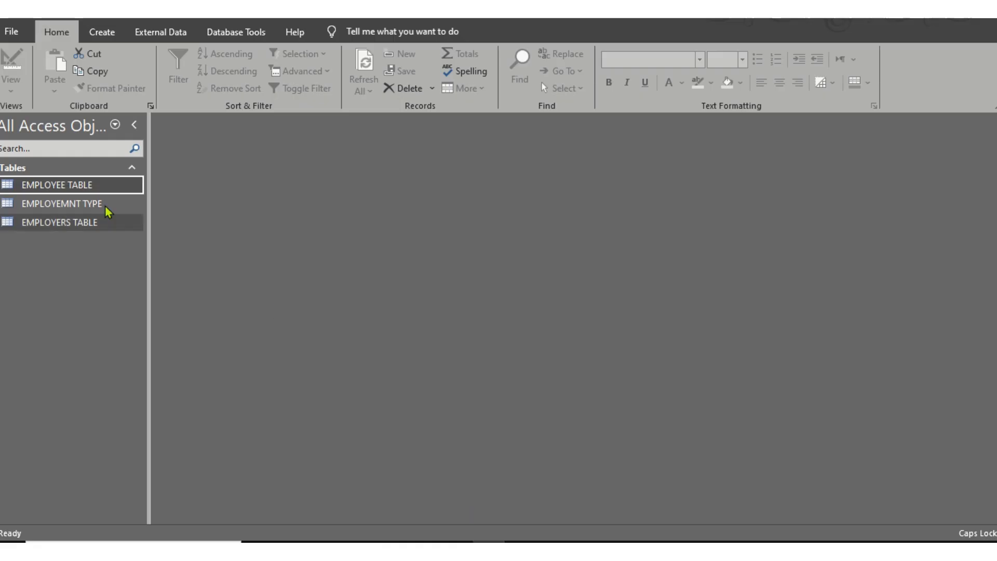
left_click(110, 33)
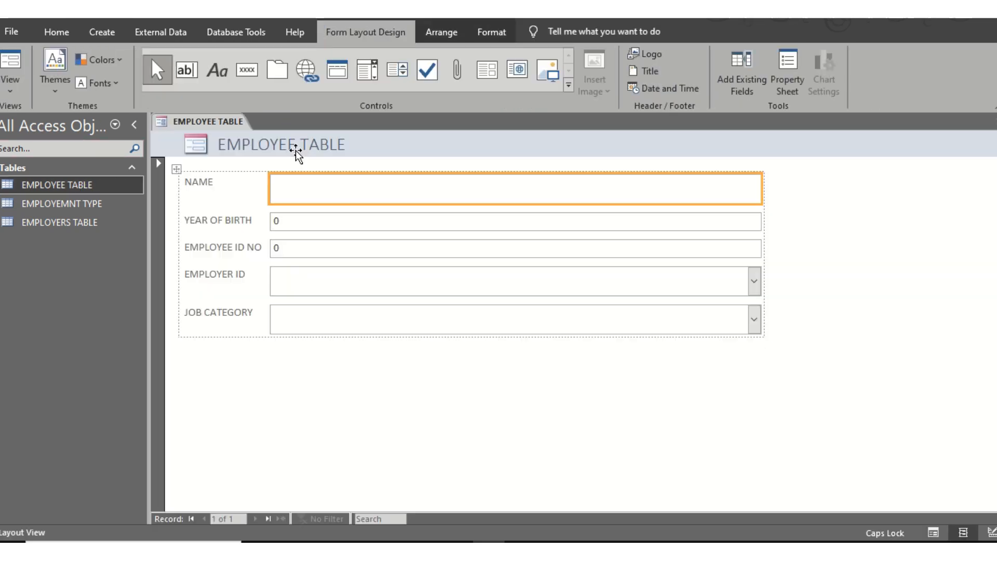
right_click(201, 124)
left_click(247, 229)
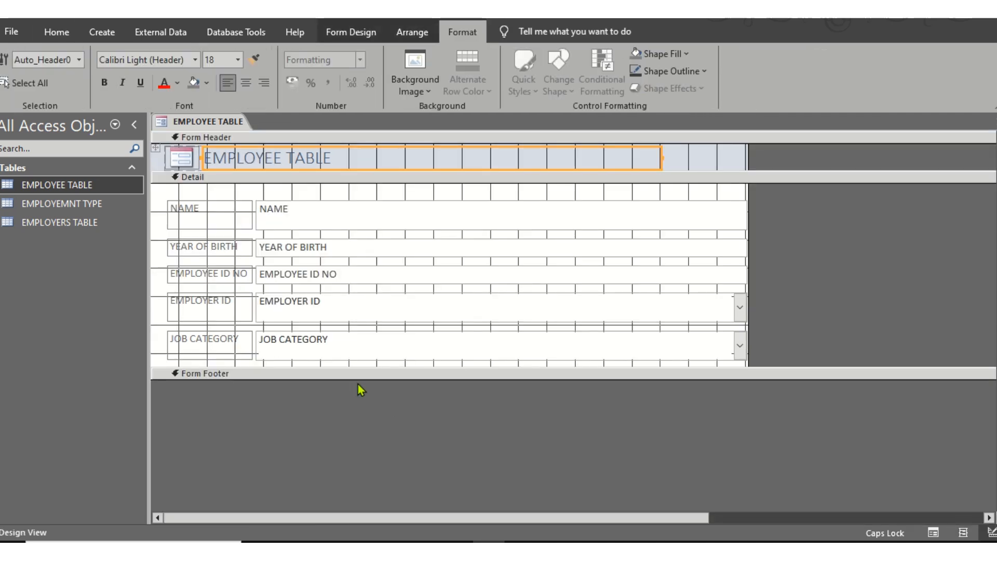
- Extend the form's Detail section downward and place a command button below JOB CATEGORY with the record operation for adding a record
left_click_drag(367, 367, 369, 433)
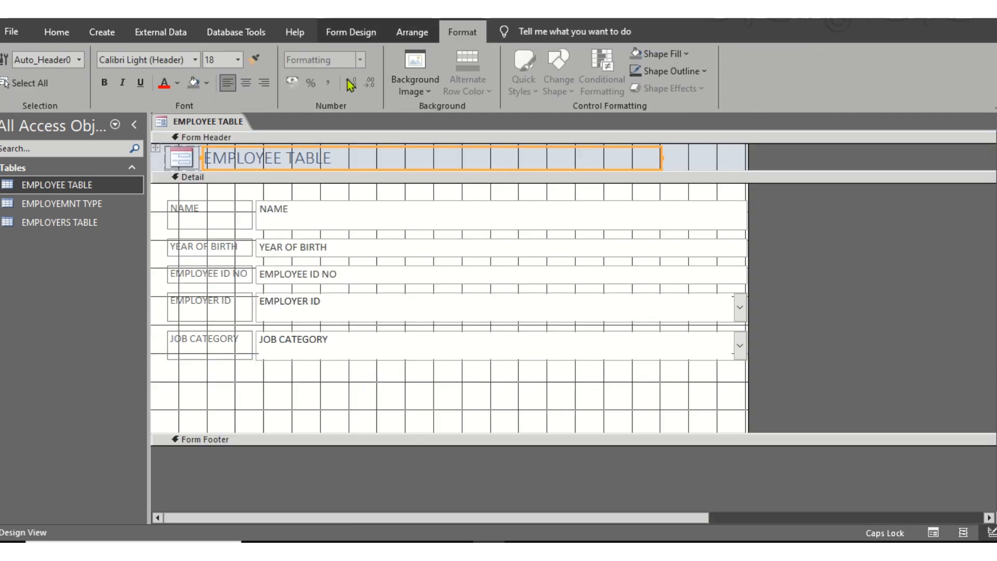
left_click(351, 32)
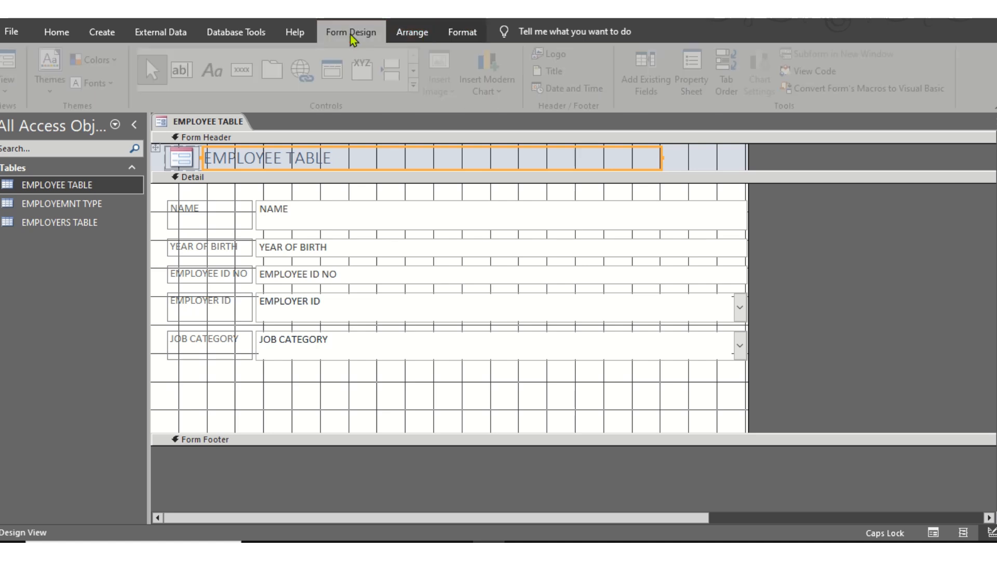
left_click(246, 72)
left_click_drag(249, 381, 298, 402)
left_click(463, 212)
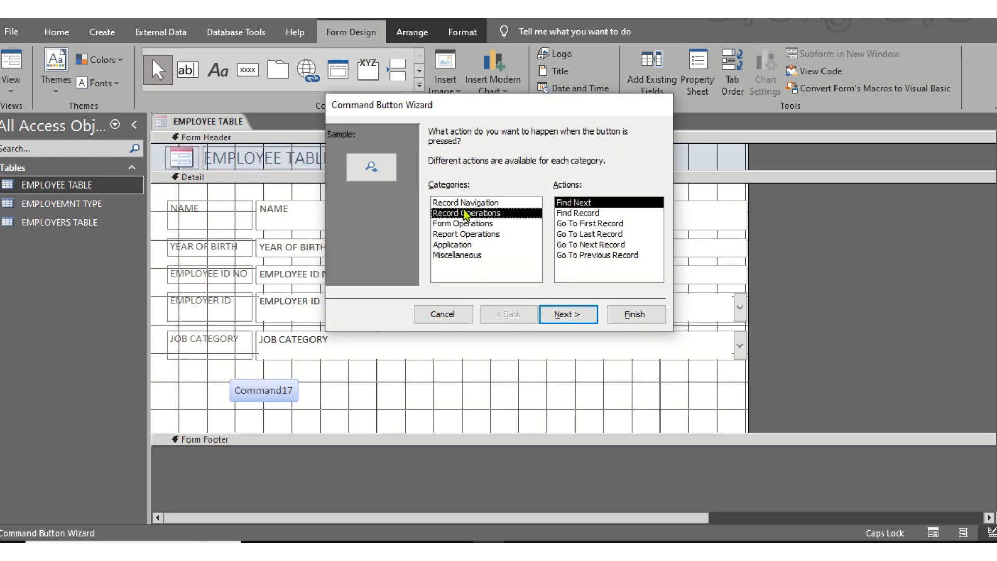
left_click(576, 315)
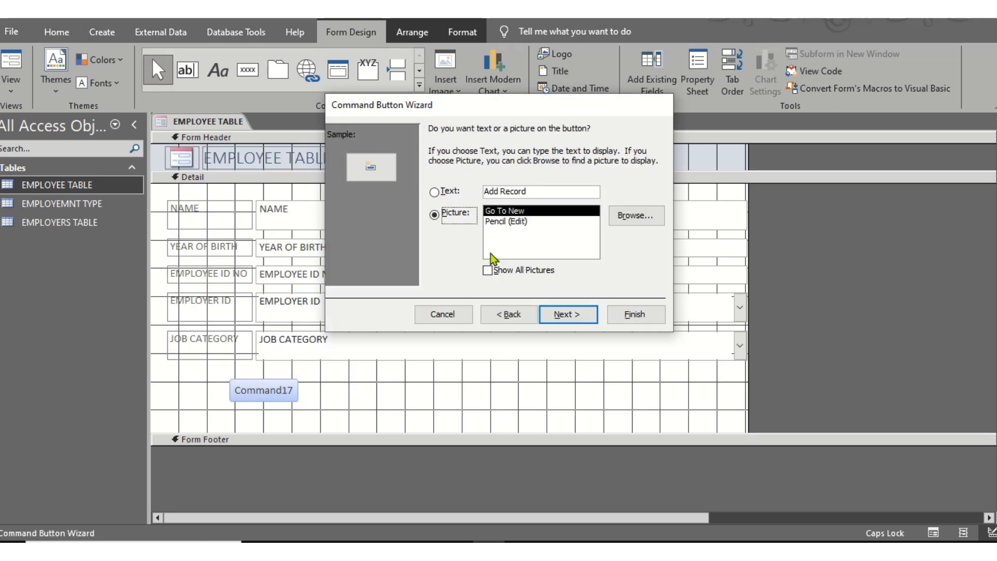
- Give the new command button the text label SAVE and finish the Command Button Wizard
left_click(439, 193)
left_click_drag(527, 191, 487, 189)
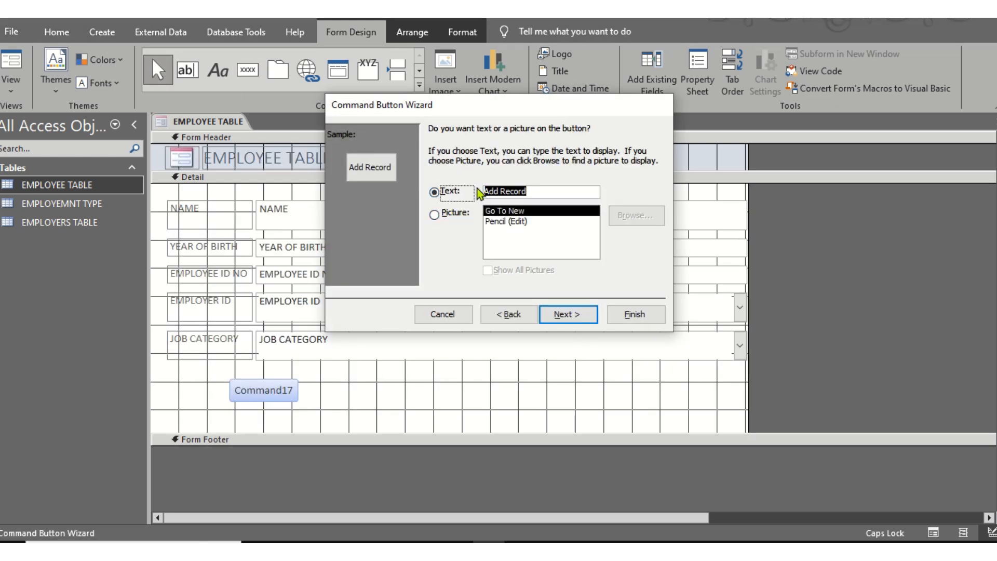
type("SAVE")
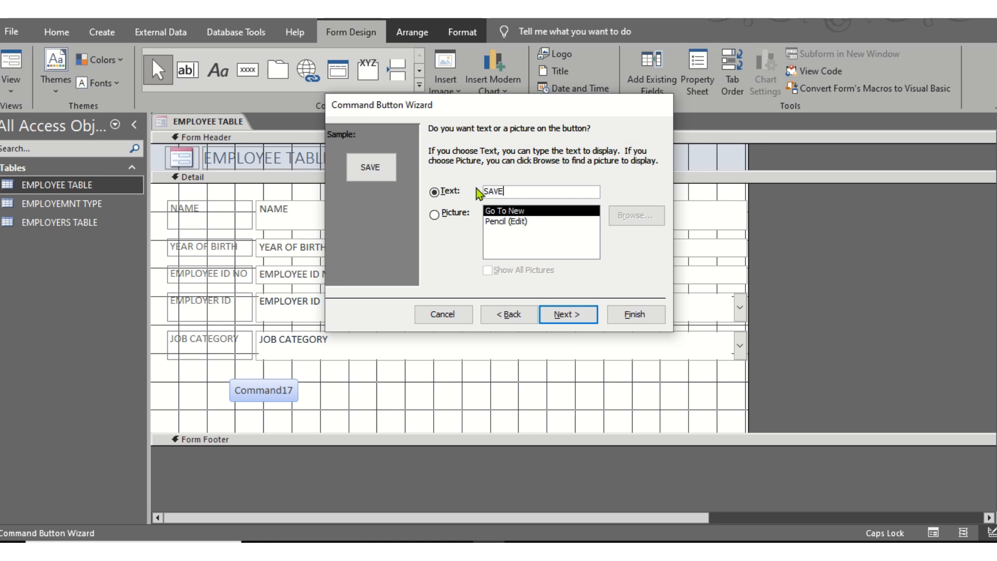
left_click(566, 314)
left_click(631, 314)
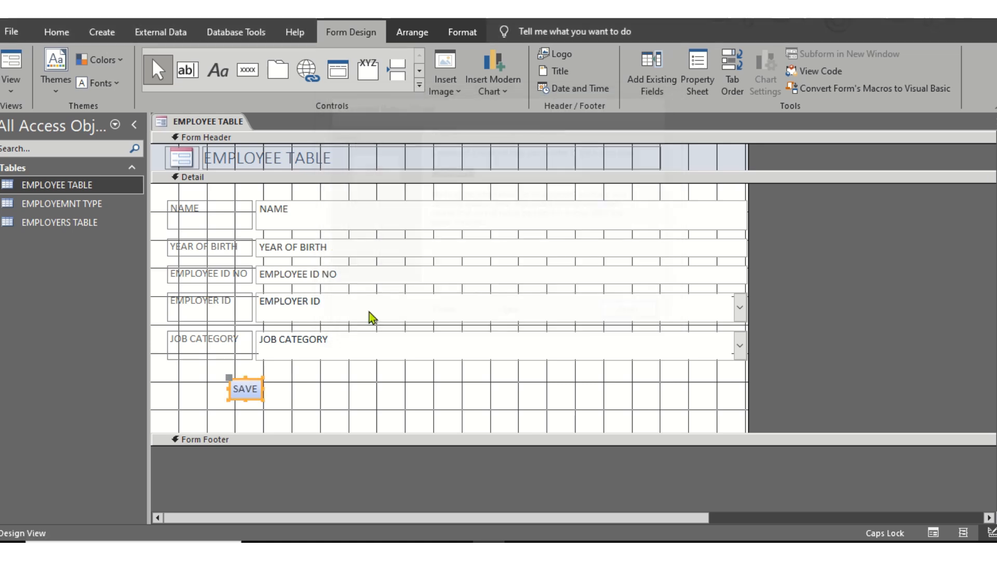
- Place a second command button beside SAVE and assign it the Delete Record operation
left_click(247, 69)
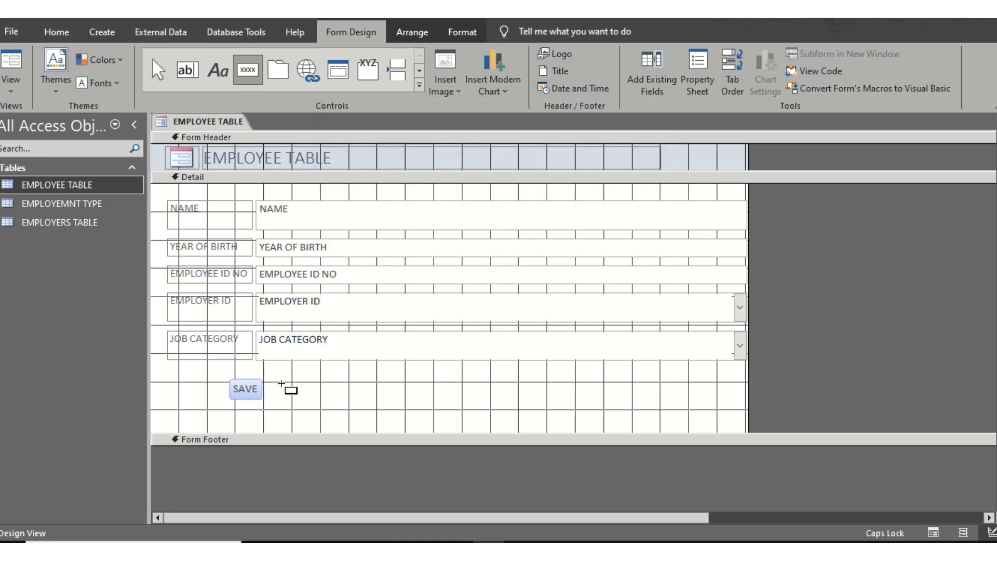
left_click_drag(281, 383, 320, 401)
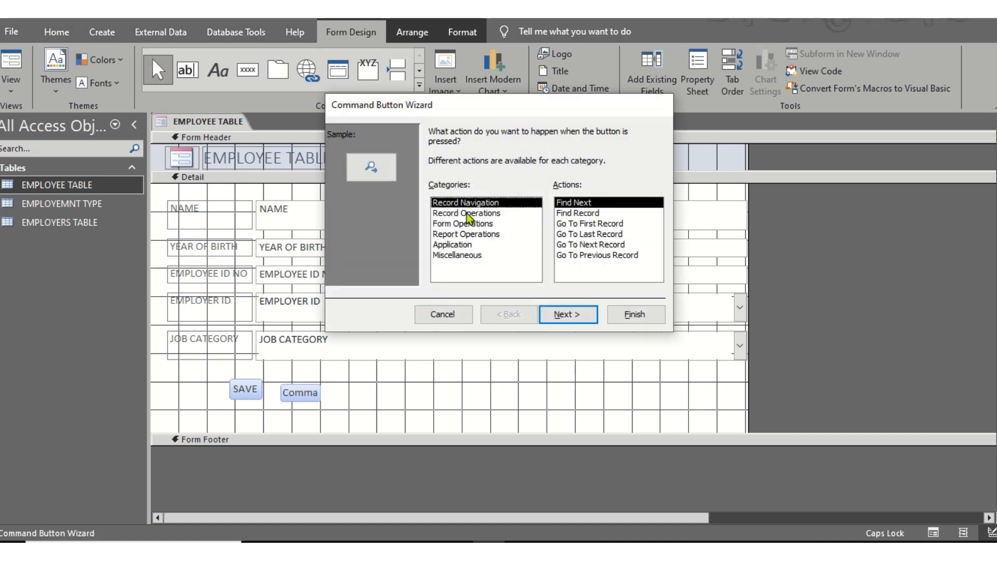
left_click(469, 213)
left_click(606, 214)
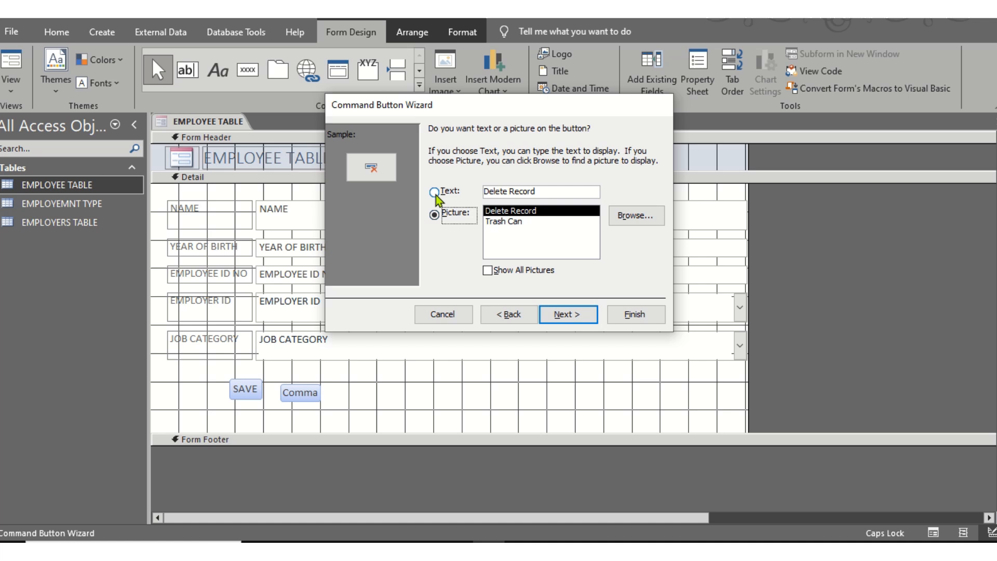
- Label the second command button with the text Delete and finish the wizard
left_click(435, 192)
left_click_drag(538, 192, 511, 187)
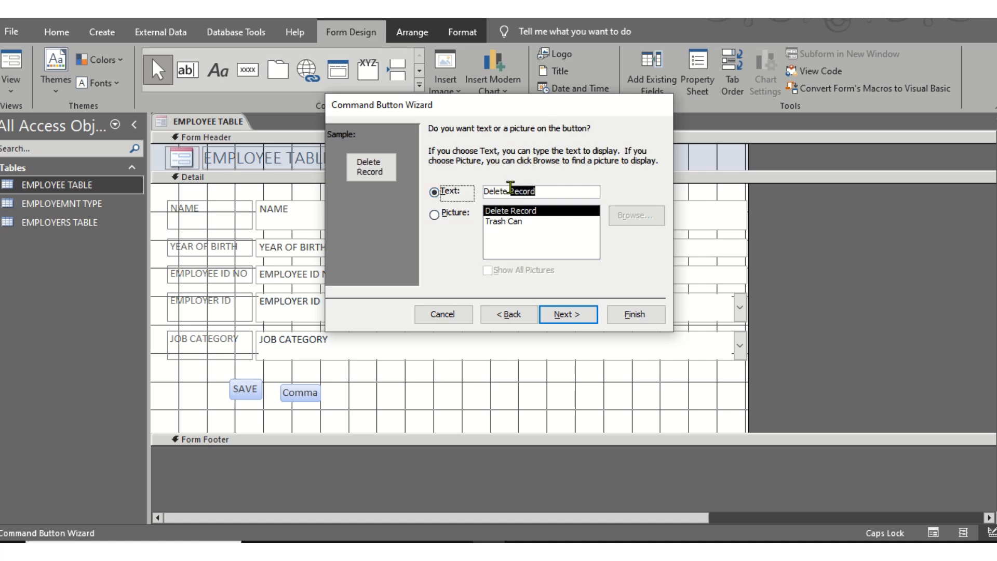
key("BackSpace")
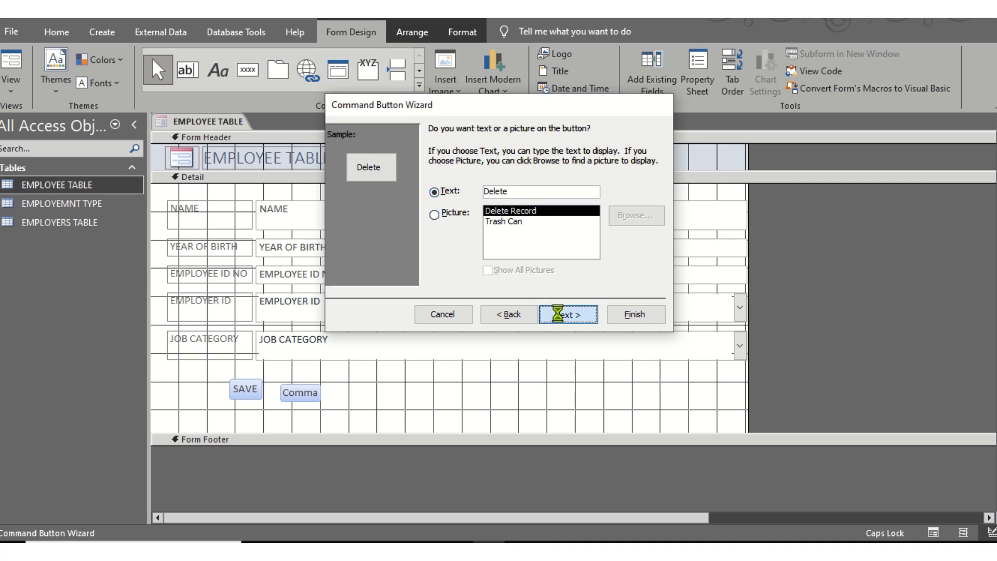
left_click(554, 315)
left_click(640, 316)
- Arrange the SAVE and Delete buttons together in a tabular layout
left_click_drag(216, 374, 337, 416)
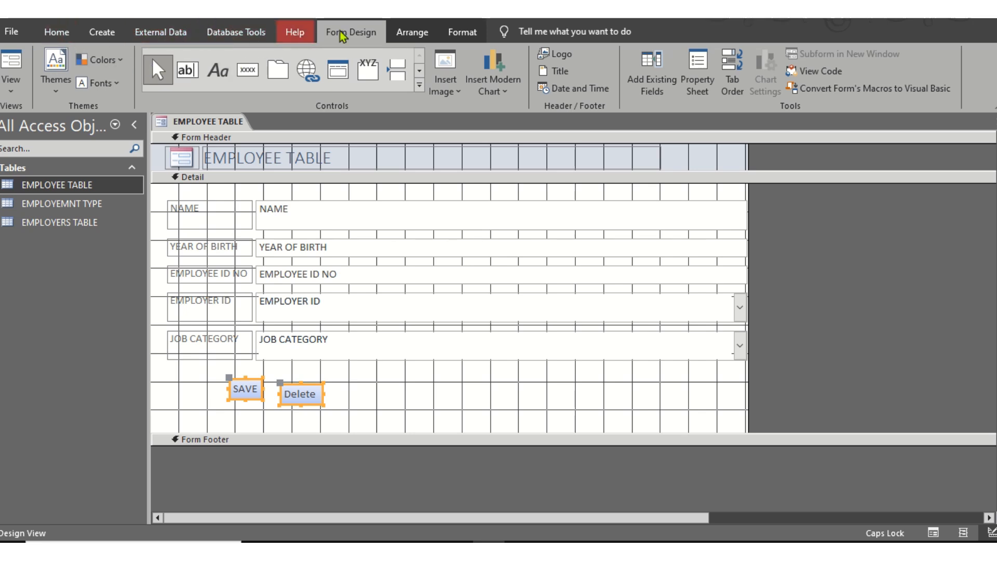
left_click(412, 32)
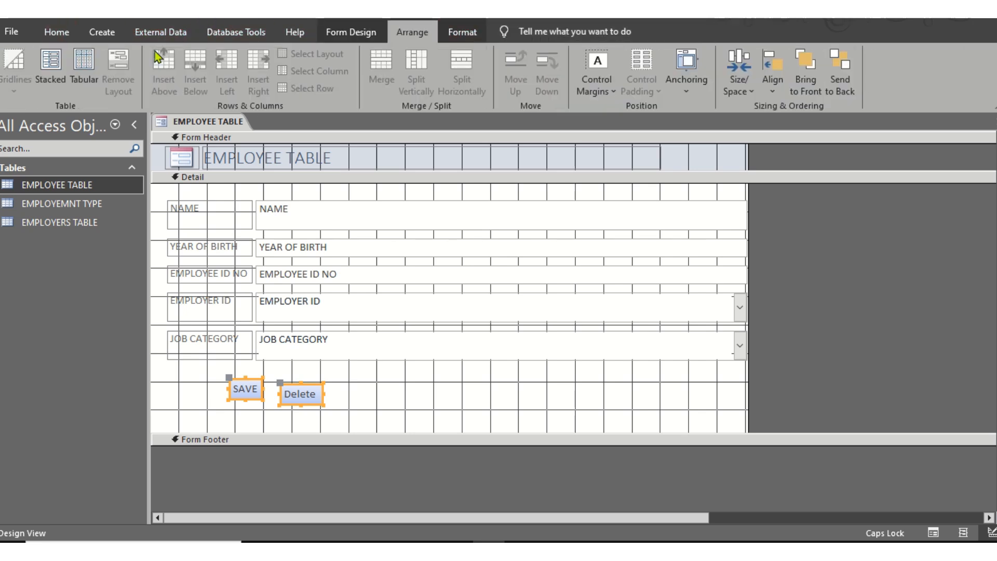
left_click(82, 70)
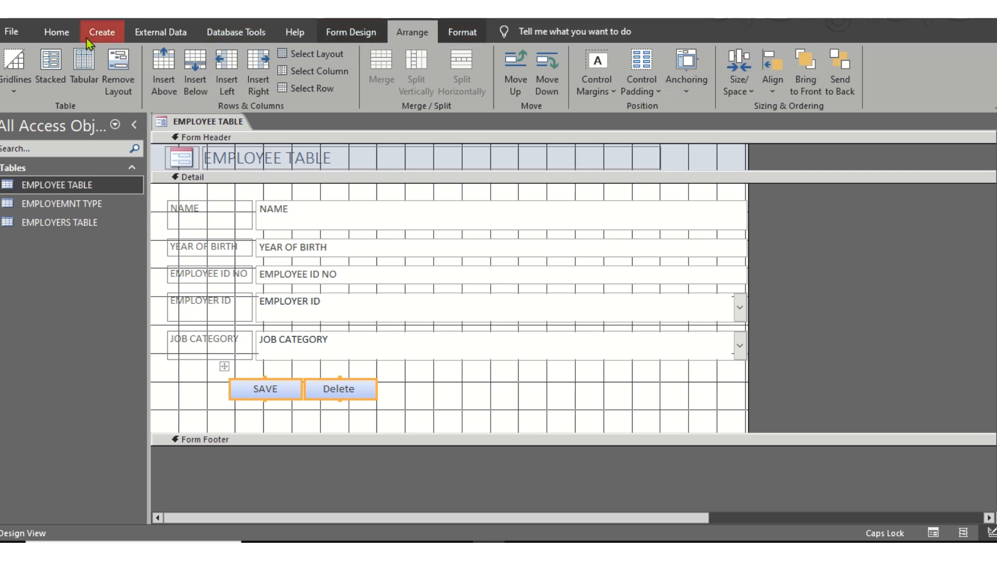
- Set the font of the SAVE and Delete buttons to Arial Black
left_click(72, 35)
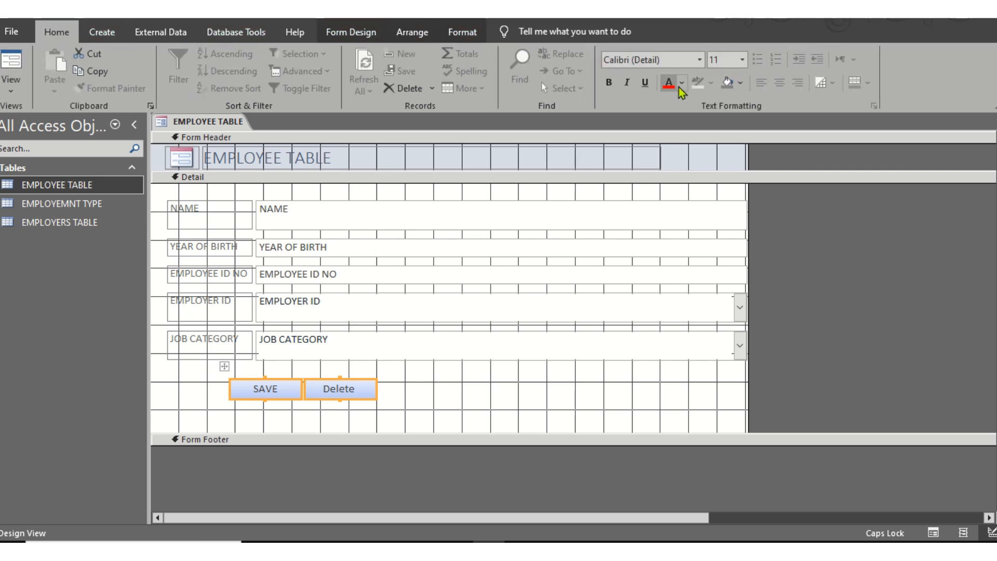
left_click(680, 84)
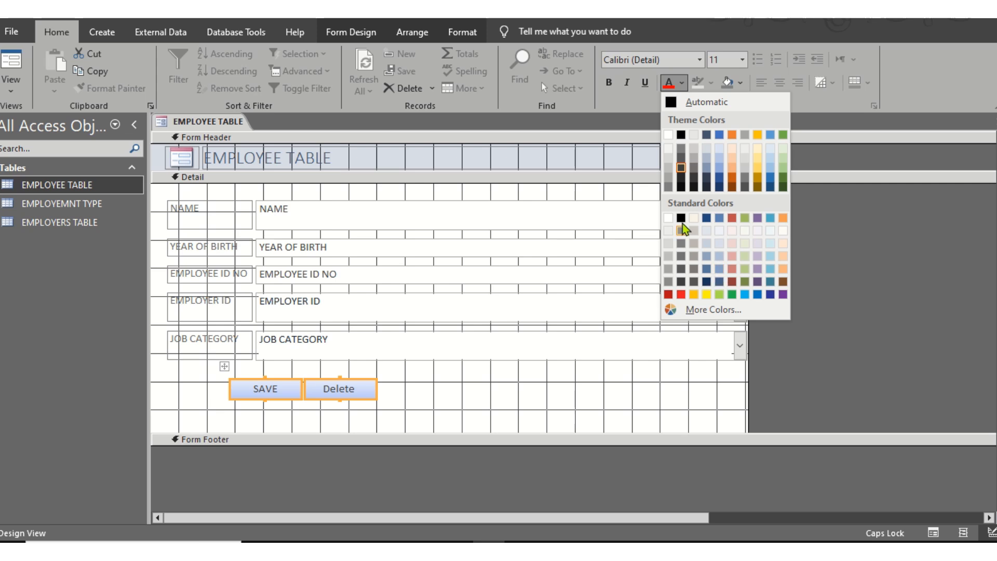
left_click(700, 59)
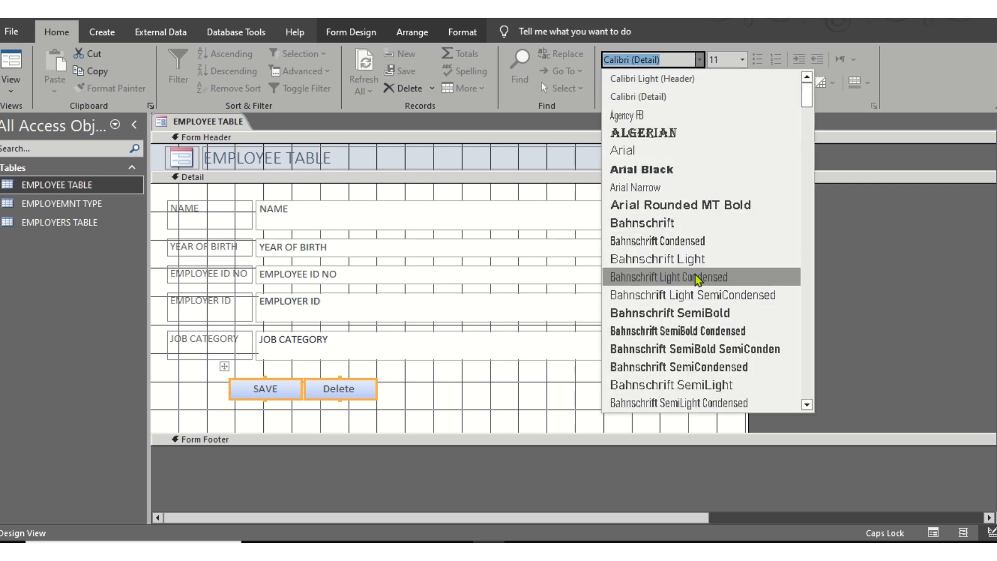
left_click(658, 170)
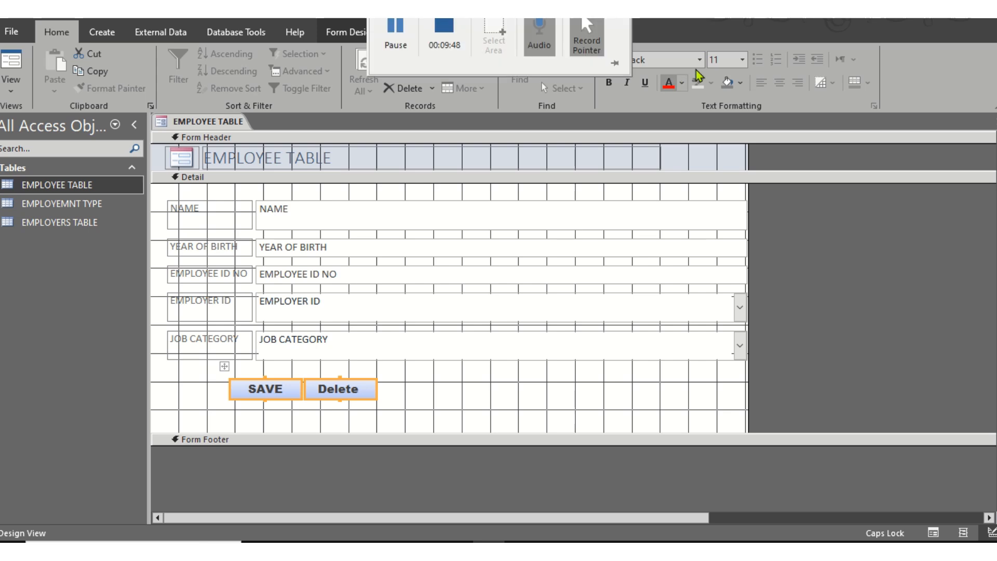
- Fill the SAVE and Delete buttons with yellow
left_click(740, 83)
left_click(767, 293)
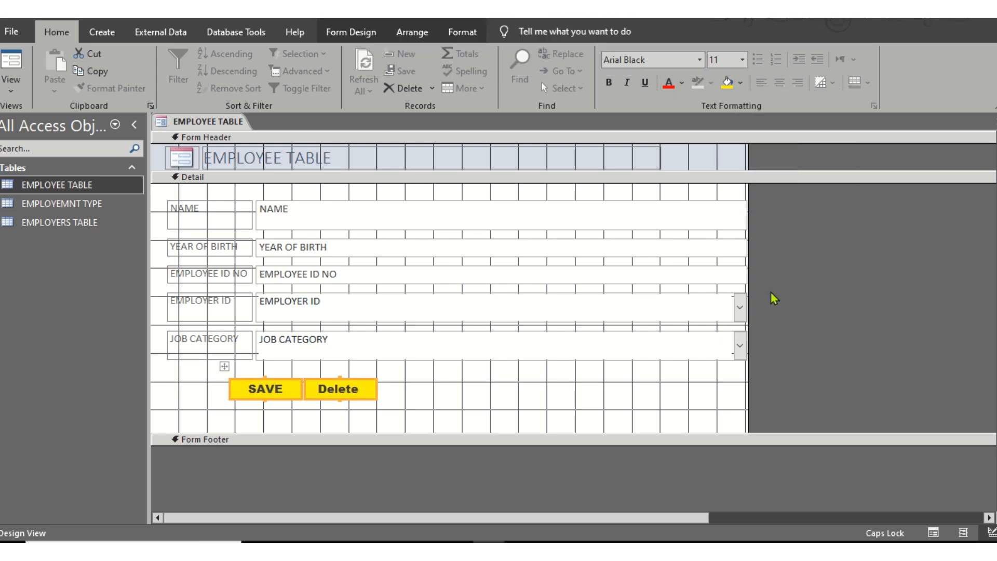
left_click(364, 372)
- Save the employee form under the name EMPLOYEE FORM and close it
right_click(240, 123)
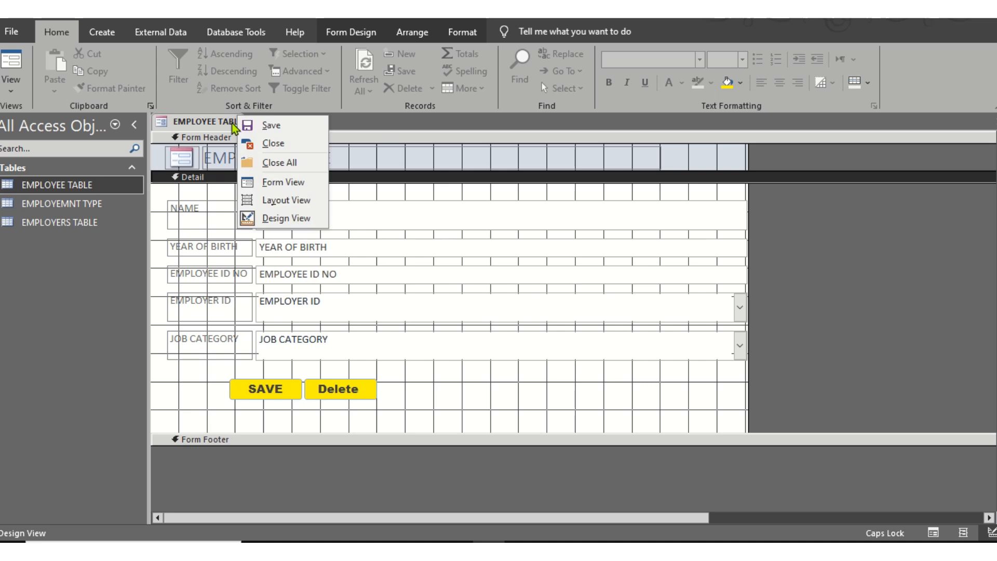
left_click(265, 128)
left_click(475, 190)
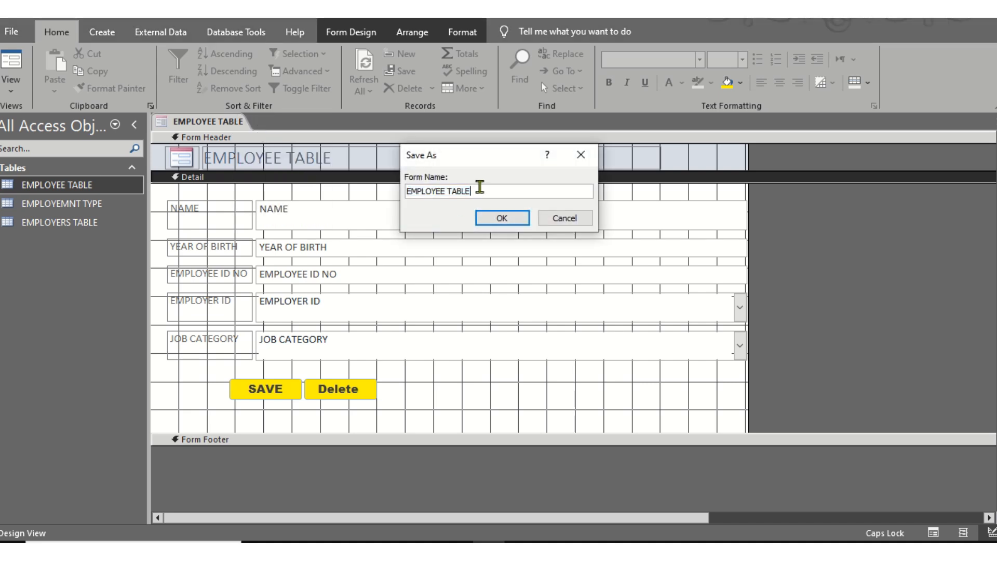
double_click(455, 191)
type("FORM")
left_click(495, 220)
right_click(208, 117)
left_click(227, 126)
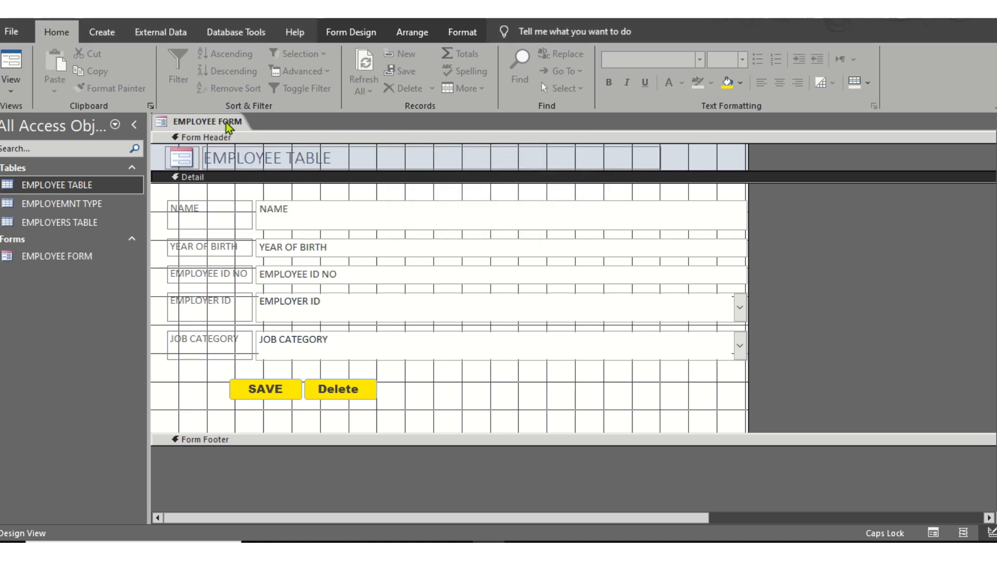
right_click(227, 126)
left_click(262, 149)
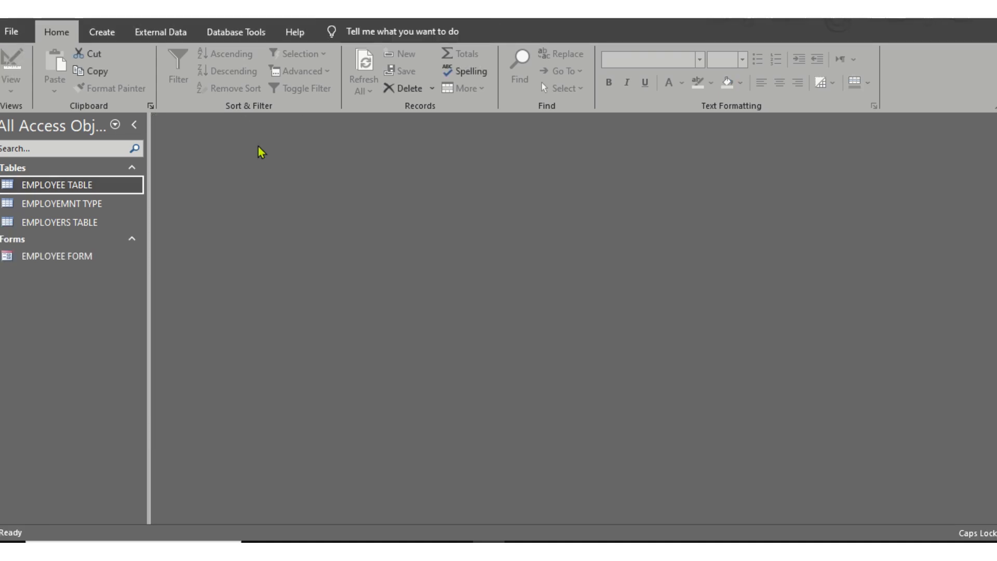
- Create a form from the EMPLOYEMNT TYPE table and remove its related-records subform in Design View
left_click(94, 205)
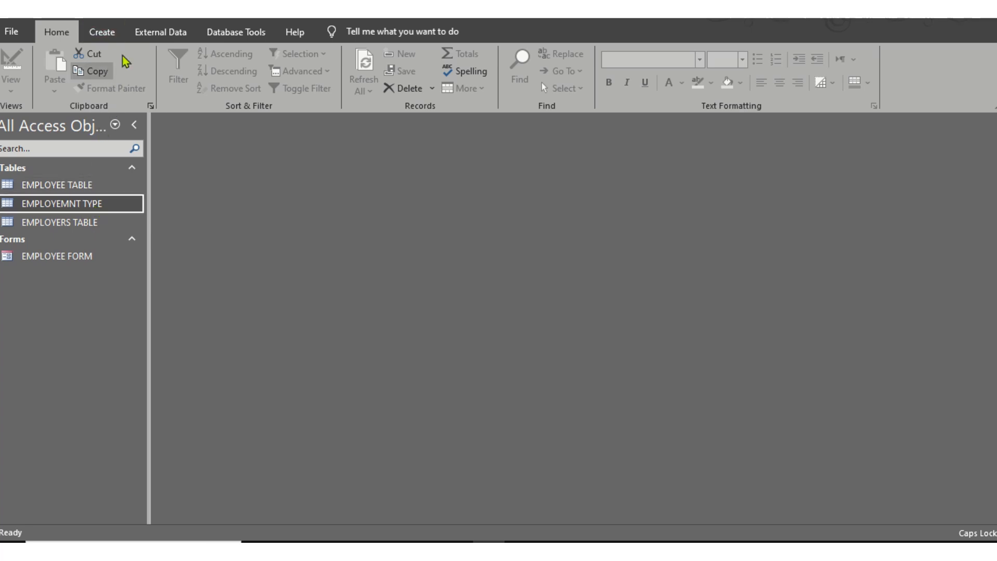
left_click(102, 31)
left_click(275, 73)
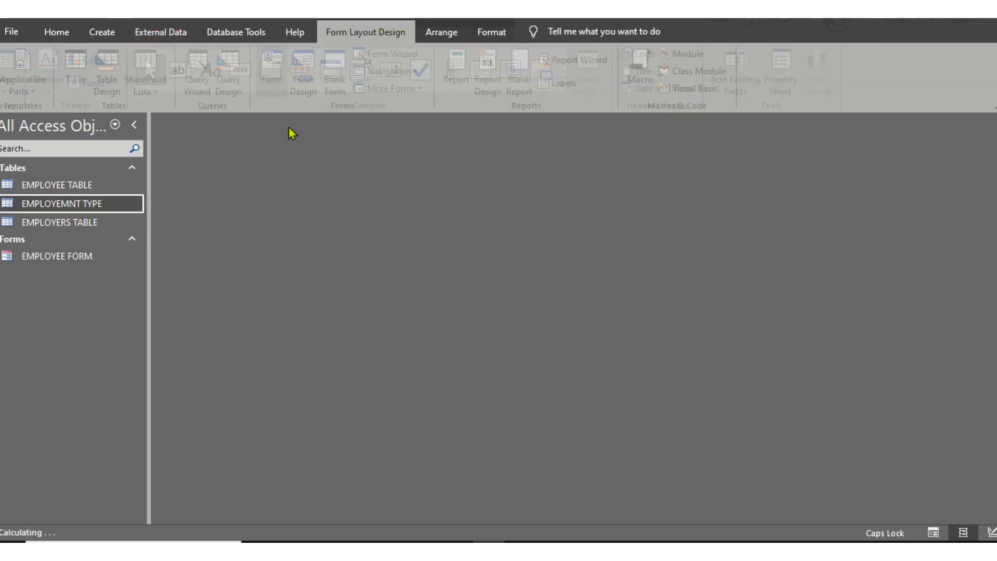
left_click(247, 268)
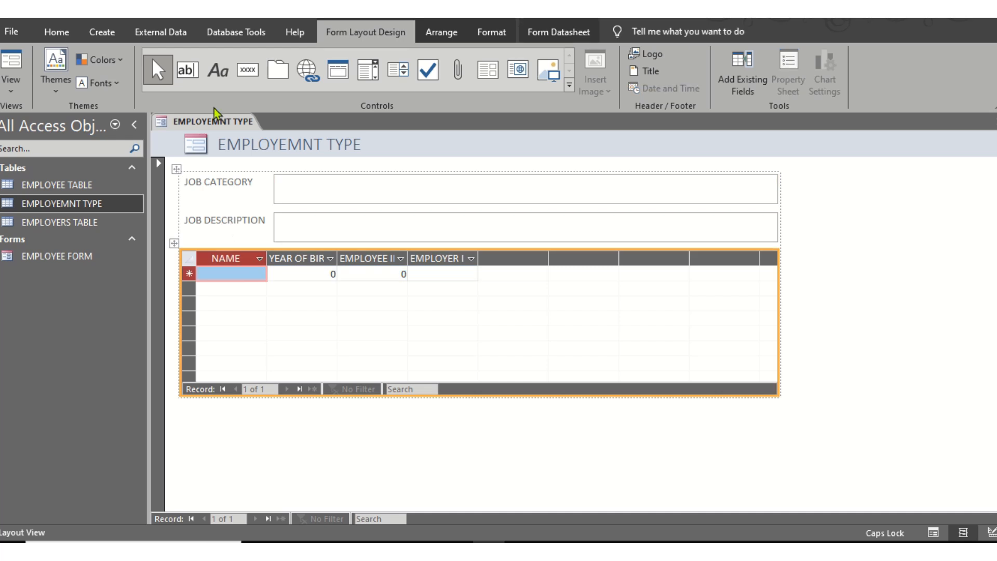
right_click(218, 120)
left_click(269, 222)
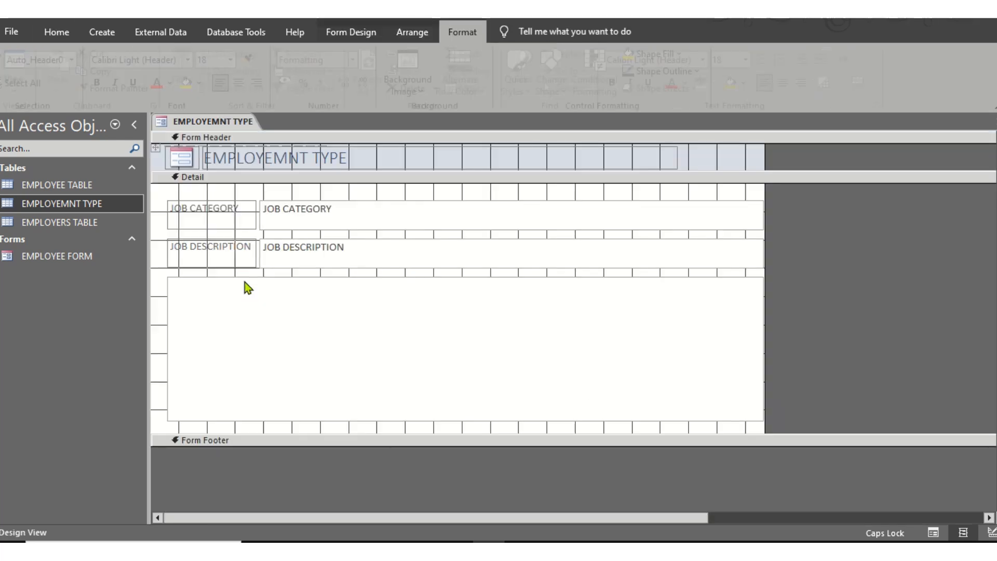
key("Delete")
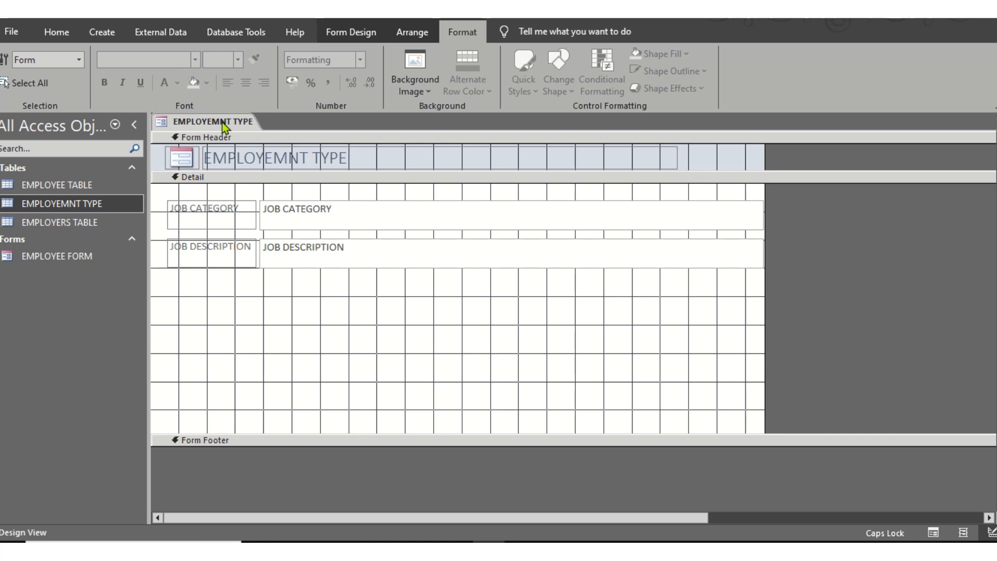
- Copy the SAVE and Delete buttons from EMPLOYEE FORM and place them below JOB DESCRIPTION on the EMPLOYEMNT TYPE form
left_click(53, 241)
left_click(71, 239)
double_click(78, 256)
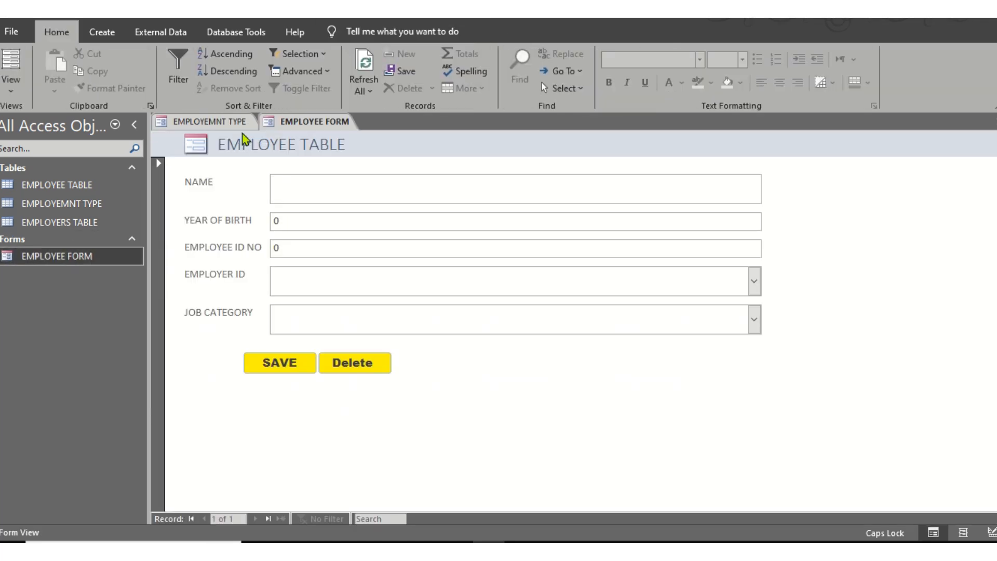
right_click(307, 113)
right_click(289, 123)
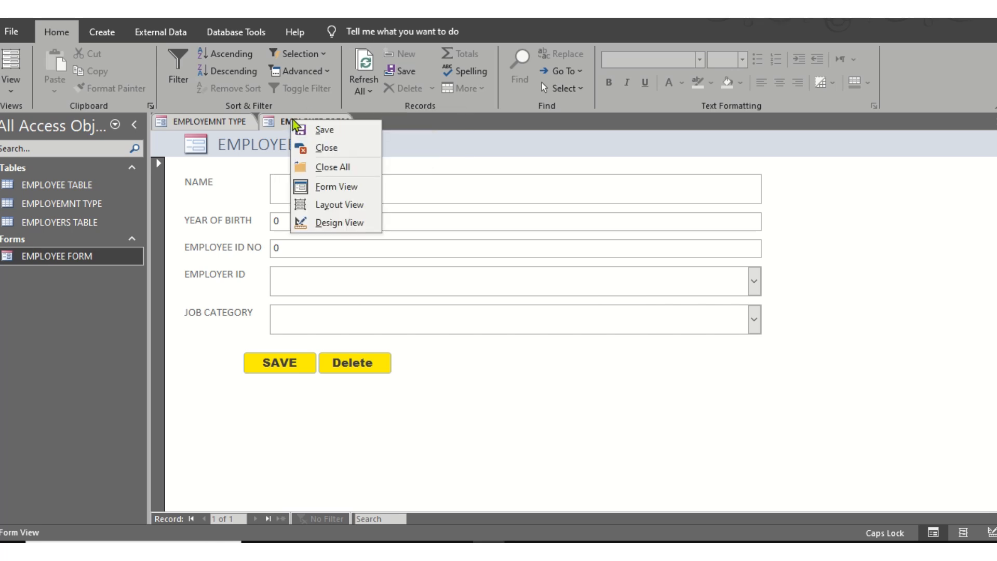
left_click(335, 222)
left_click_drag(221, 384, 397, 392)
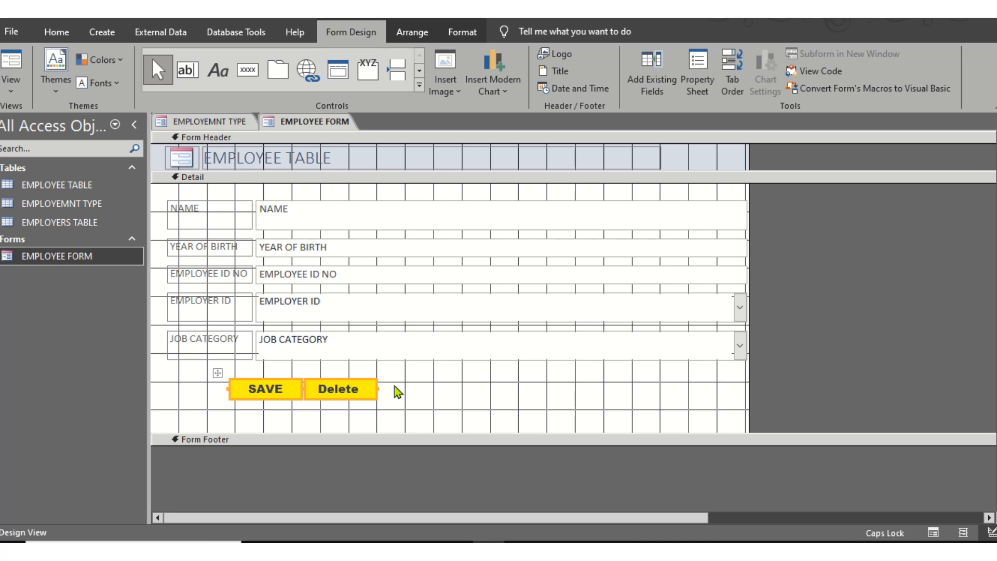
right_click(291, 123)
left_click(342, 151)
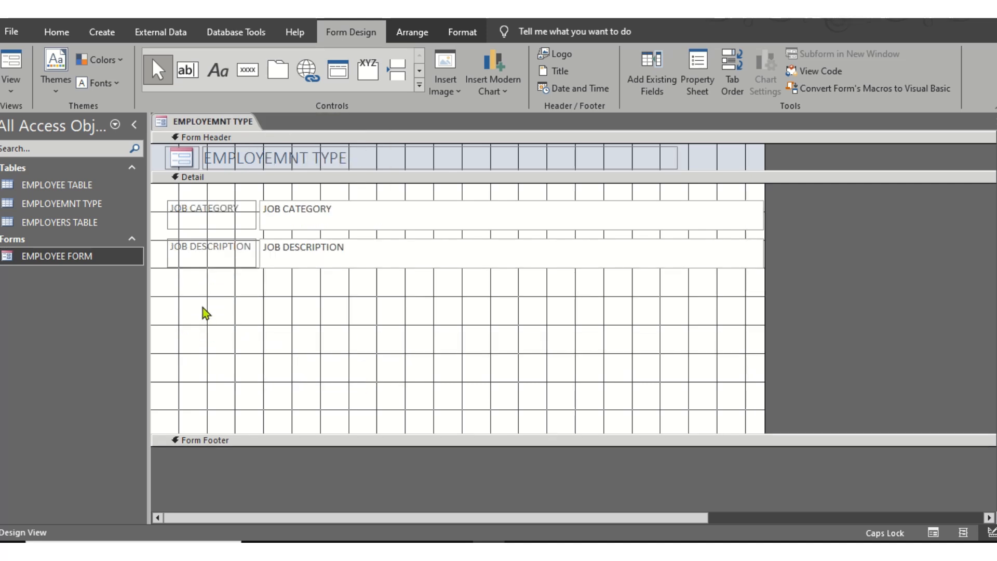
key("ctrl+v")
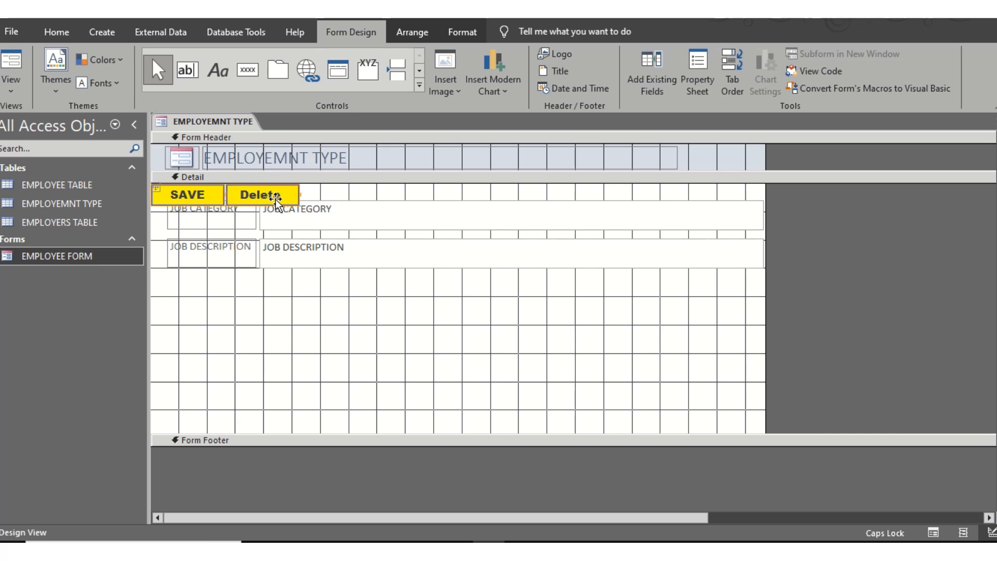
left_click_drag(275, 200, 323, 337)
- Save the employment type form under the name EMPLOYEMNT FORM and close it
right_click(227, 123)
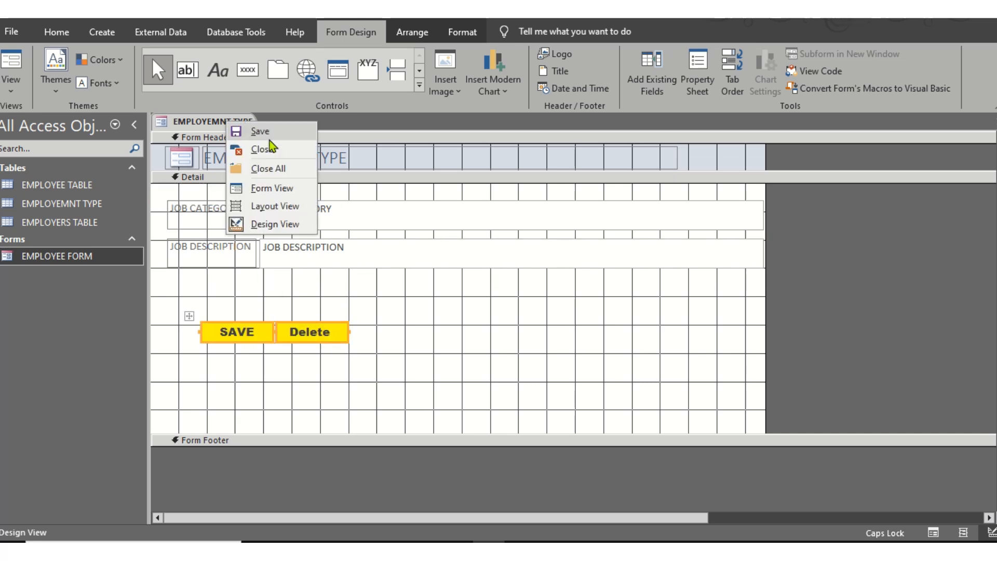
left_click(265, 134)
left_click(490, 193)
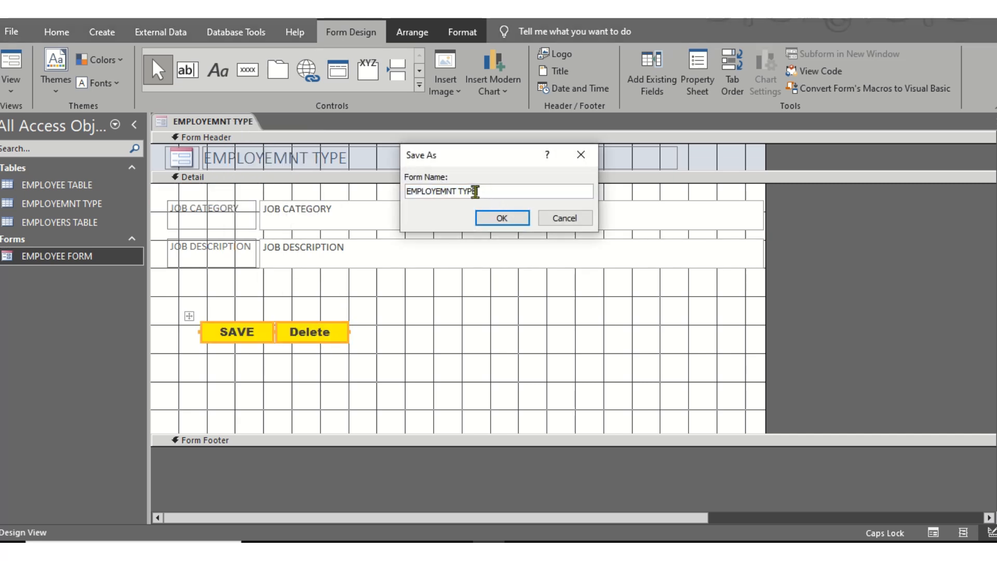
left_click_drag(476, 192, 460, 192)
type("FORM")
left_click(501, 218)
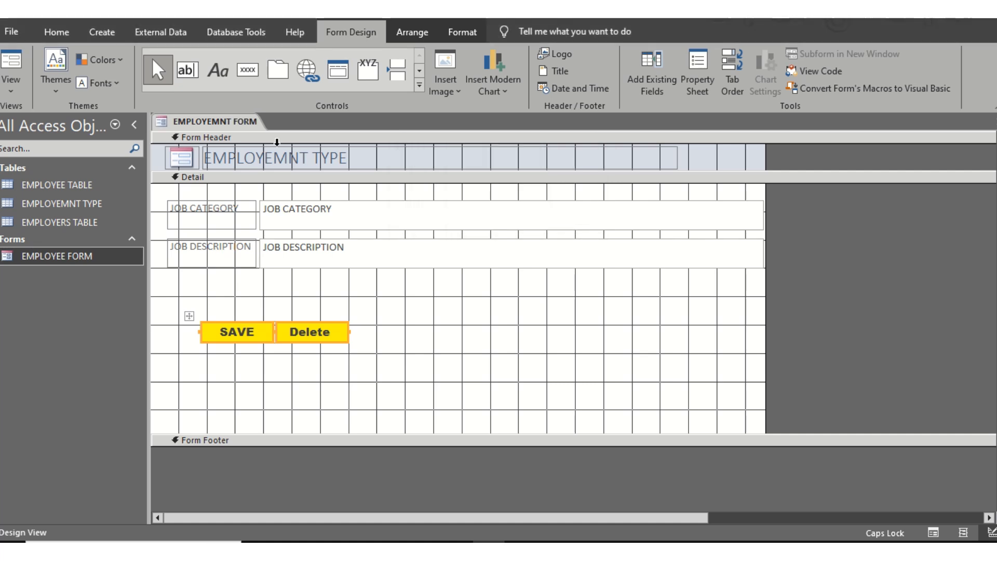
right_click(234, 123)
left_click(255, 134)
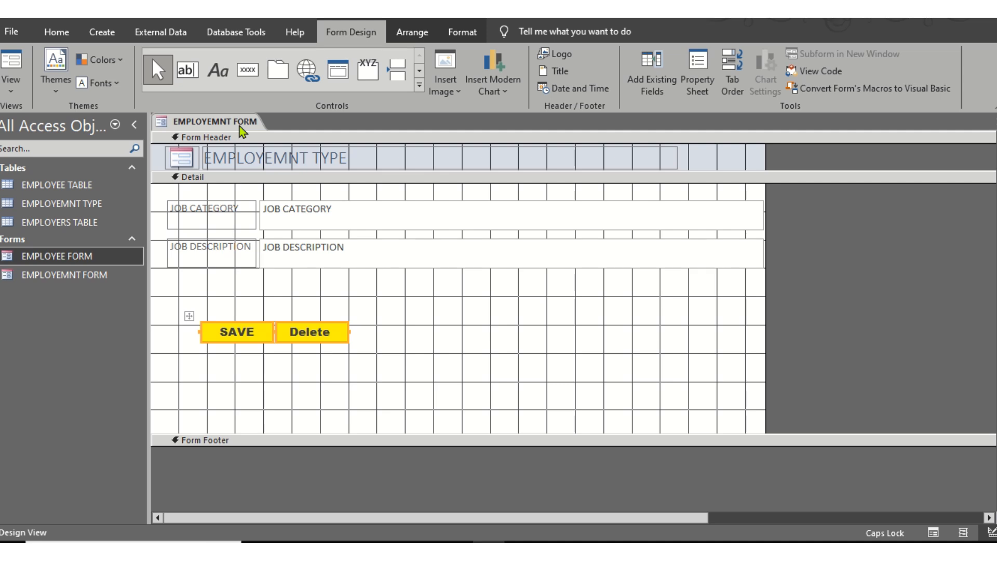
right_click(240, 126)
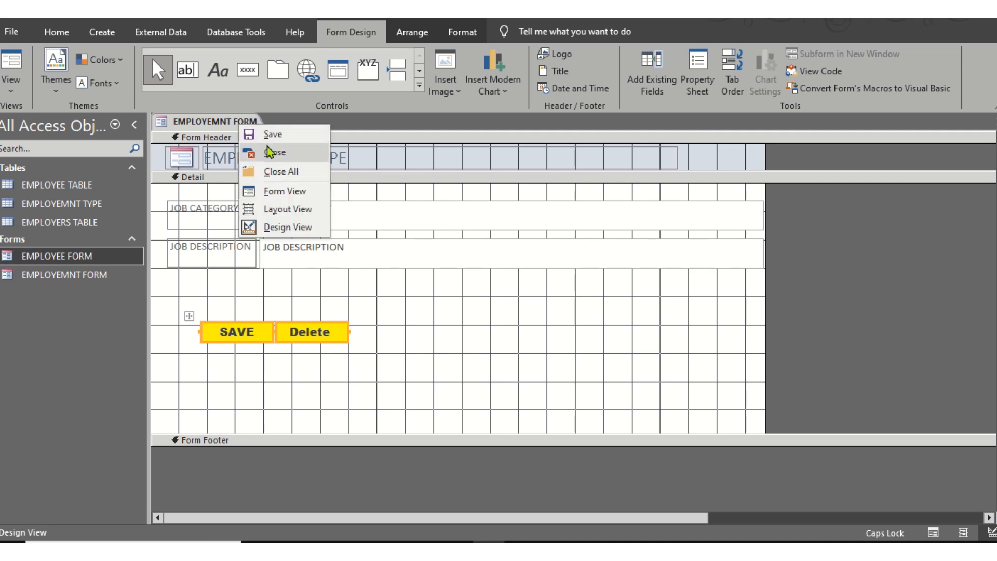
left_click(277, 156)
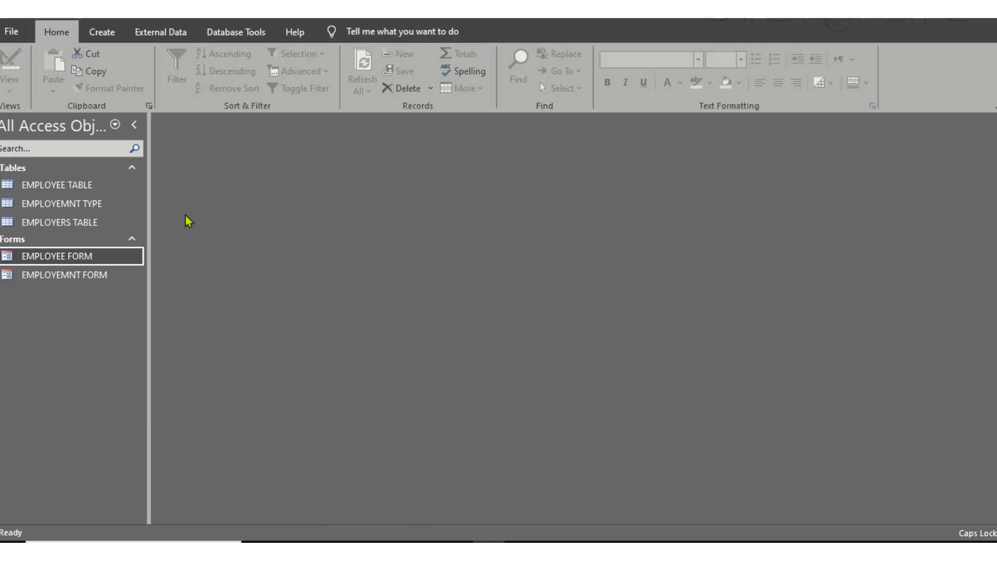
- Create a form from the EMPLOYERS TABLE and switch it to Design View
left_click(114, 224)
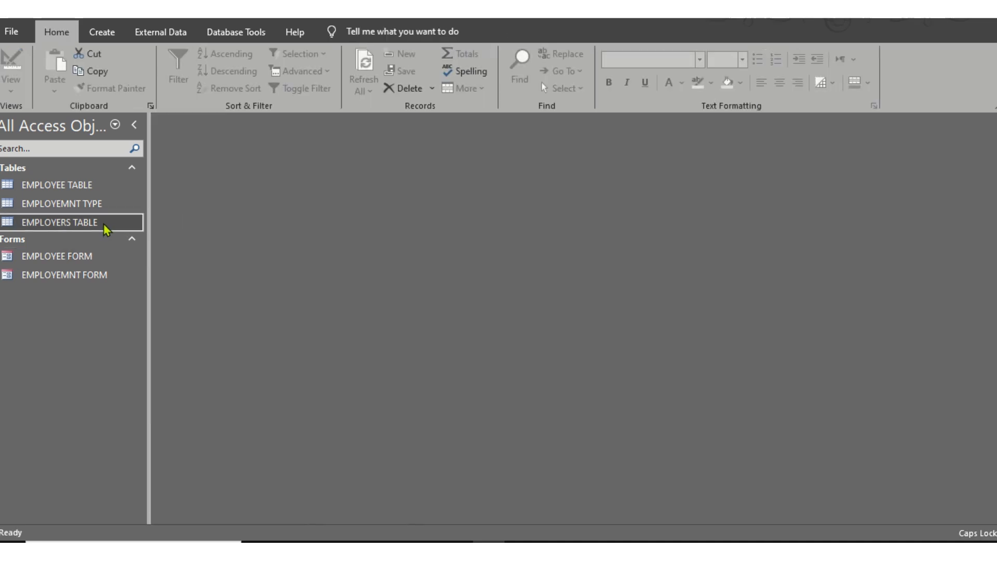
left_click(116, 32)
left_click(270, 72)
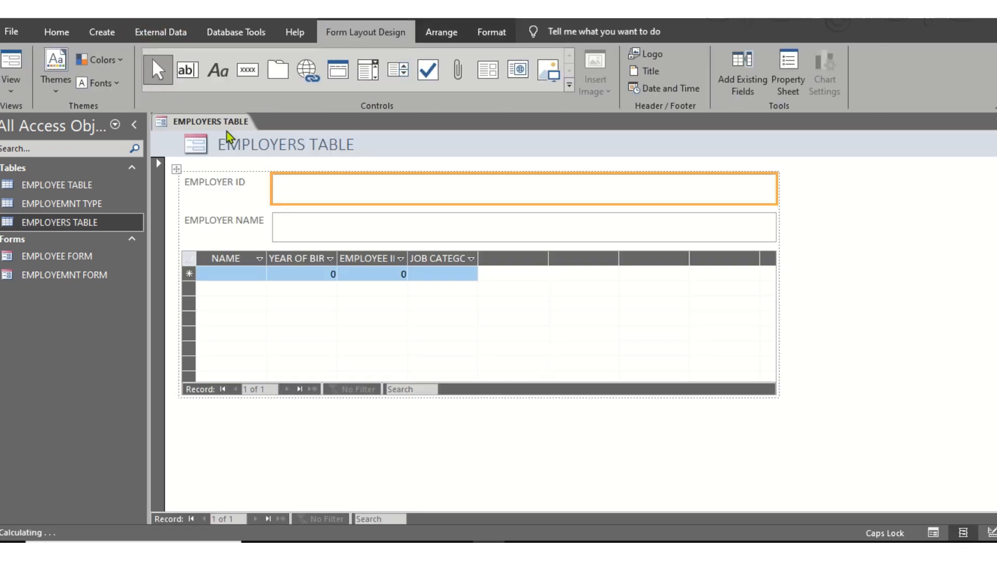
right_click(226, 120)
left_click(271, 217)
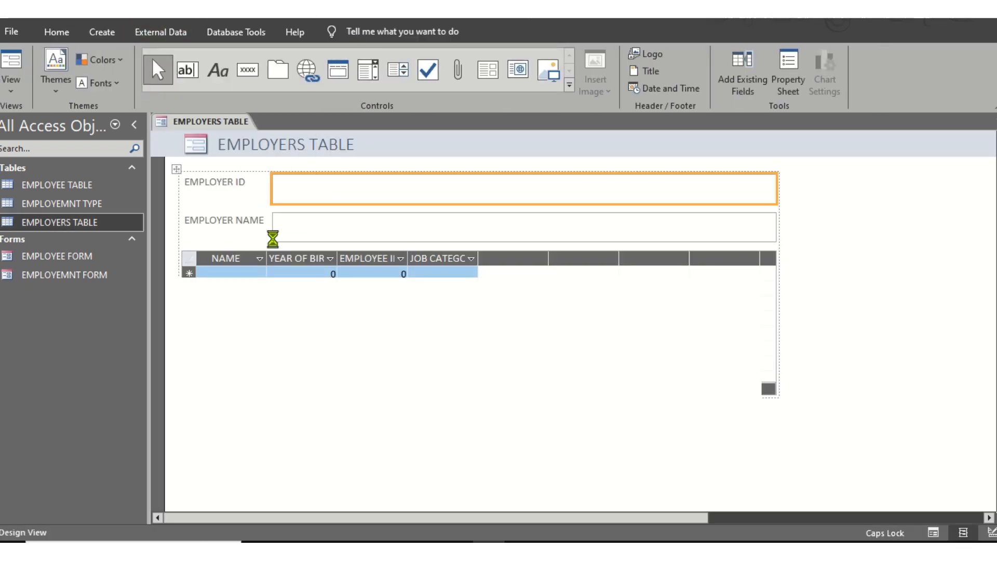
- Delete the employers form's subform and paste the copied SAVE and Delete buttons below EMPLOYER NAME
key("Delete")
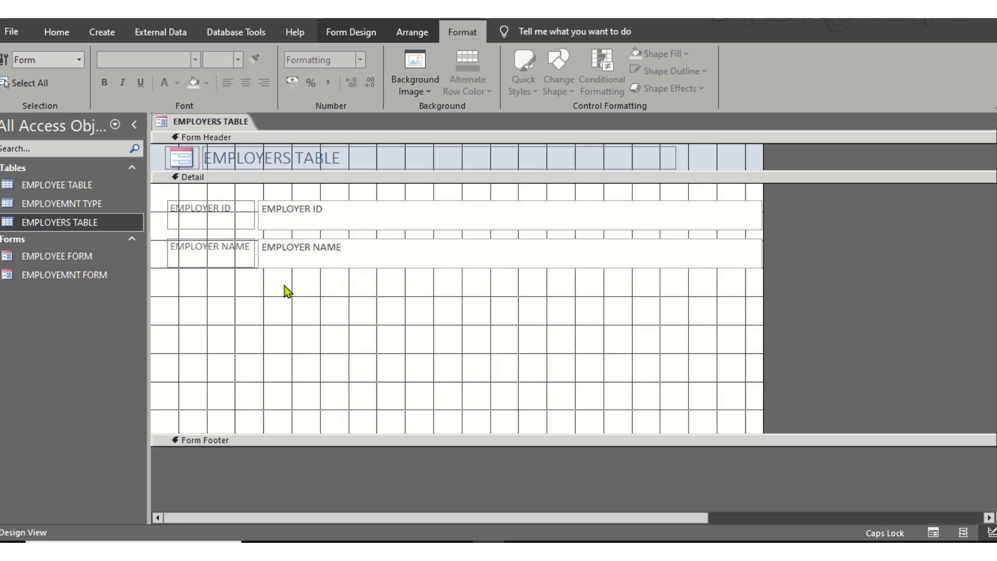
key("ctrl+v")
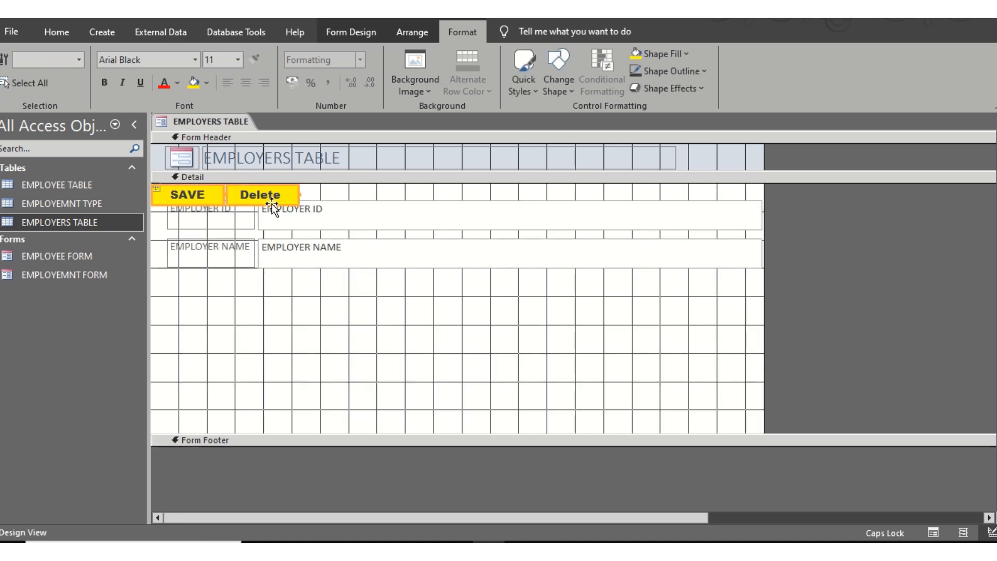
left_click_drag(273, 198, 309, 310)
- Save the employers form under the name EMPLOYERS FORM and close it
right_click(231, 125)
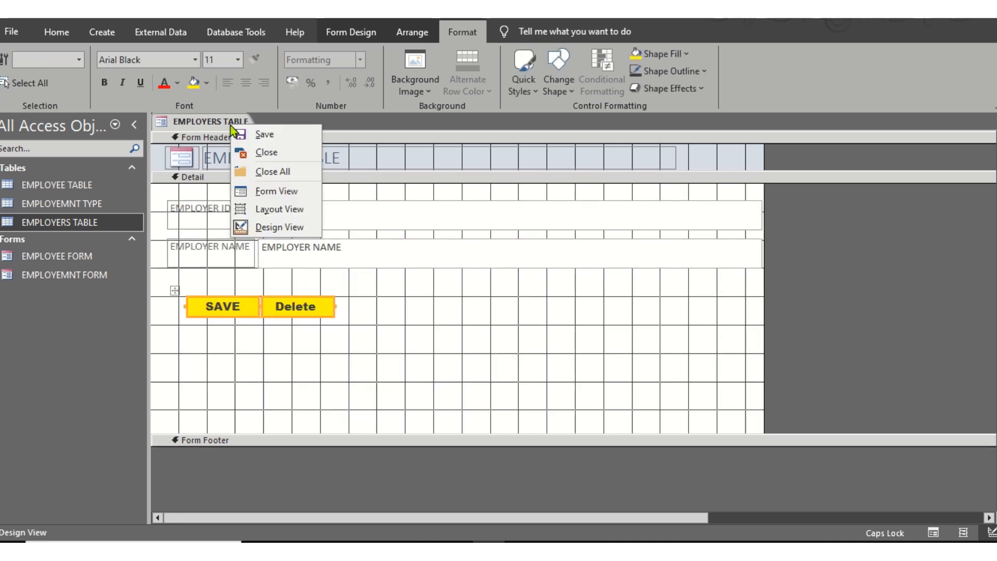
left_click(267, 140)
left_click_drag(475, 191, 453, 190)
type("FORM")
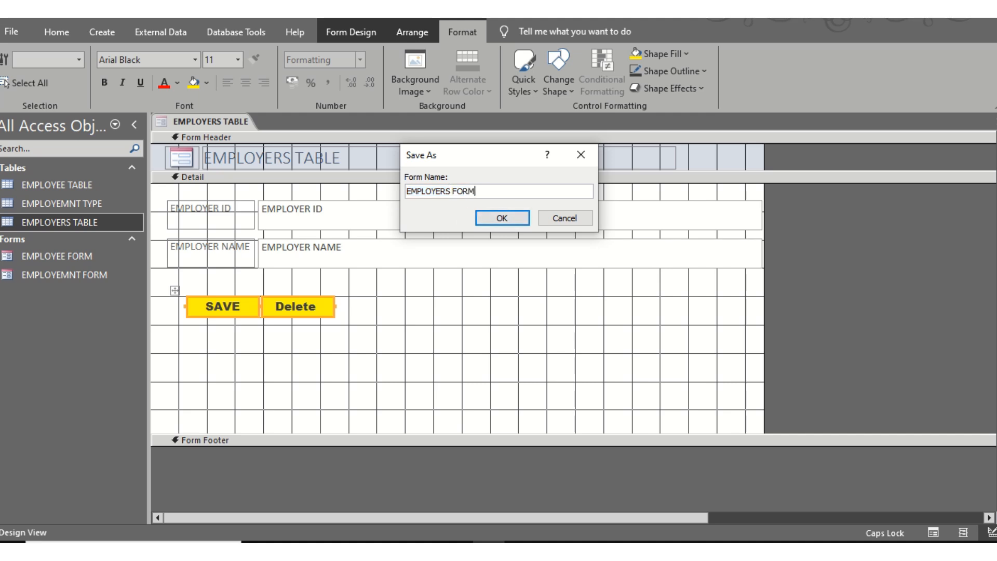
left_click(511, 222)
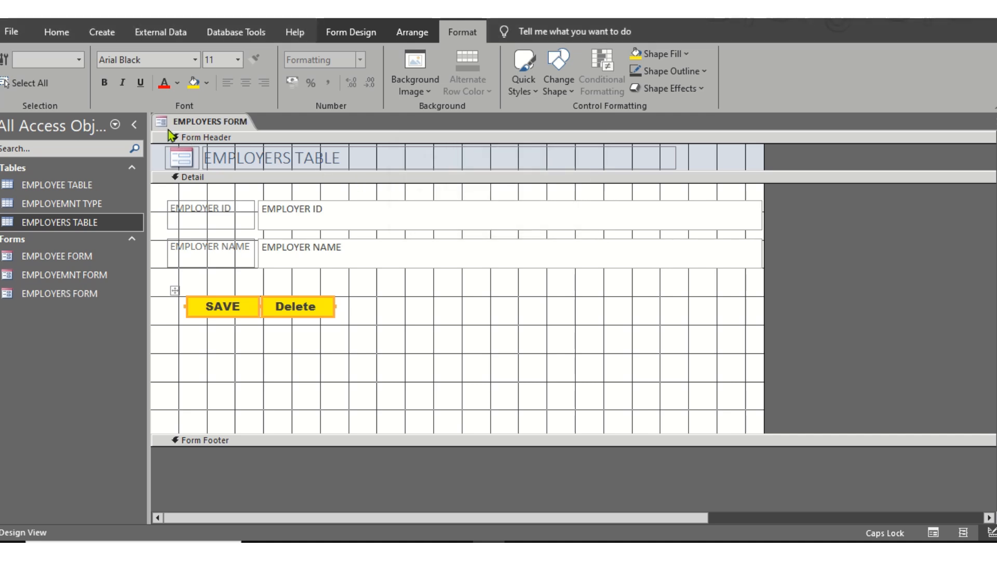
right_click(200, 126)
left_click(202, 130)
right_click(201, 124)
left_click(251, 154)
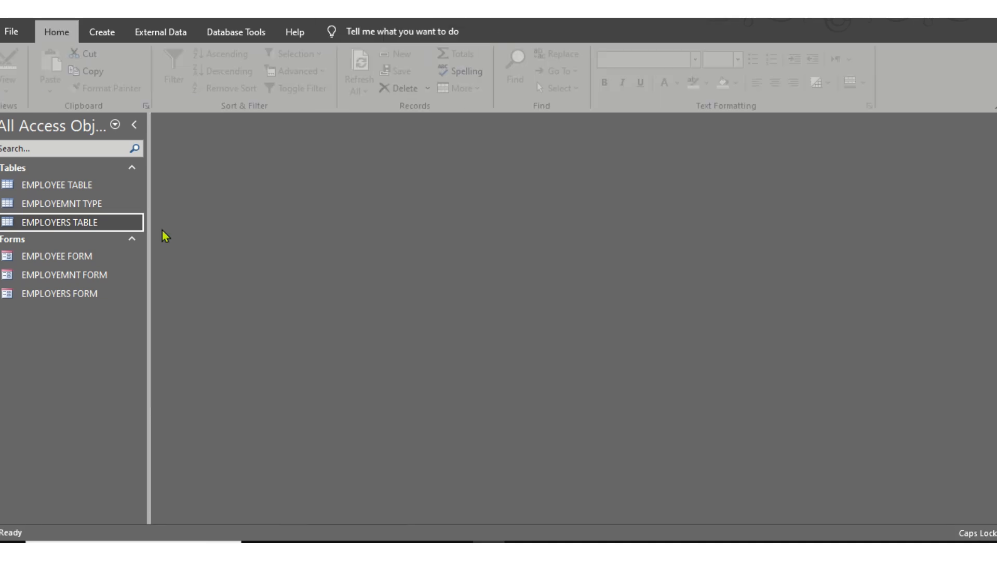
- Open EMPLOYEE FORM in Design View and change its header title to EMPLOYEE FORM
double_click(84, 261)
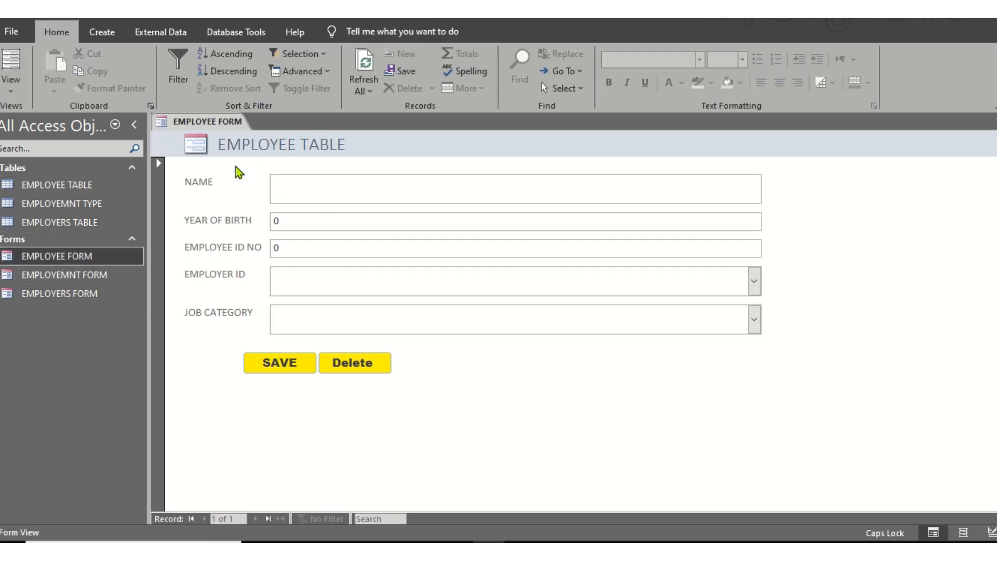
right_click(217, 125)
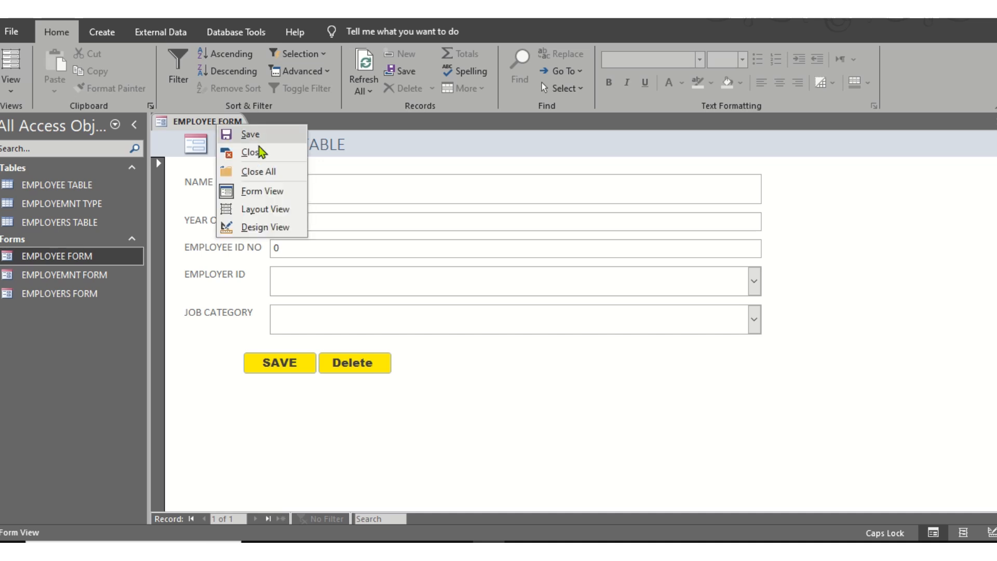
left_click(273, 227)
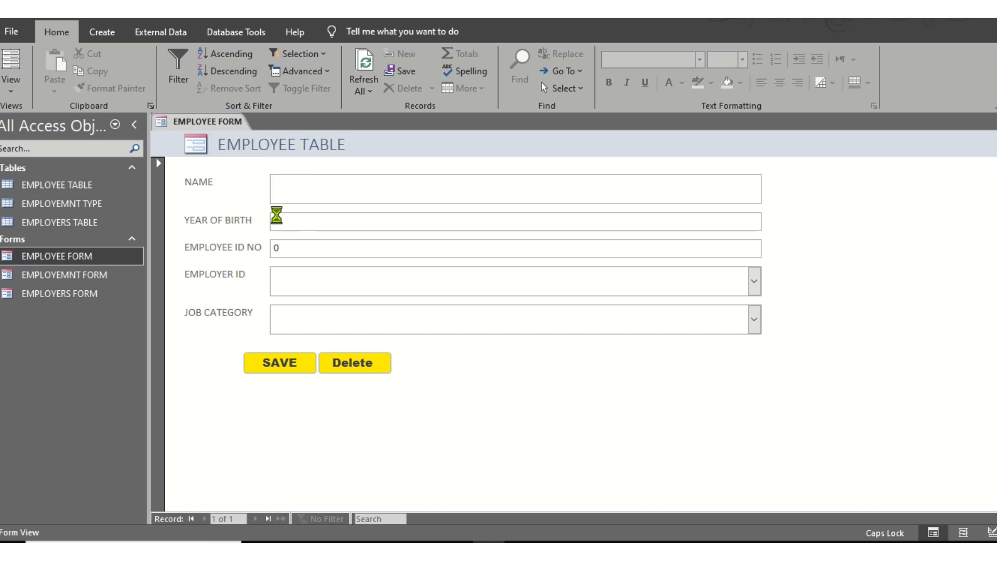
left_click(312, 159)
left_click(292, 157)
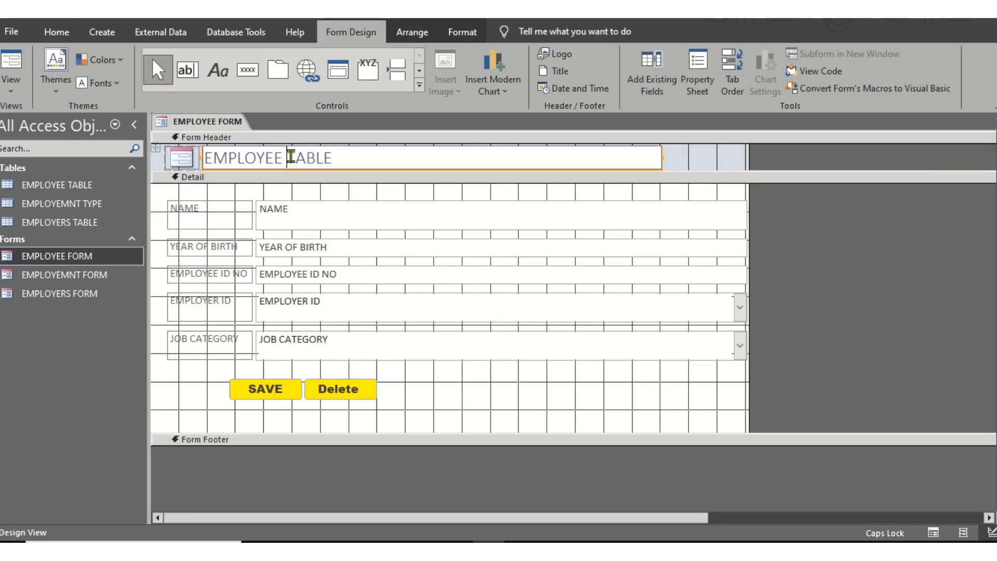
double_click(292, 157)
type("FORM")
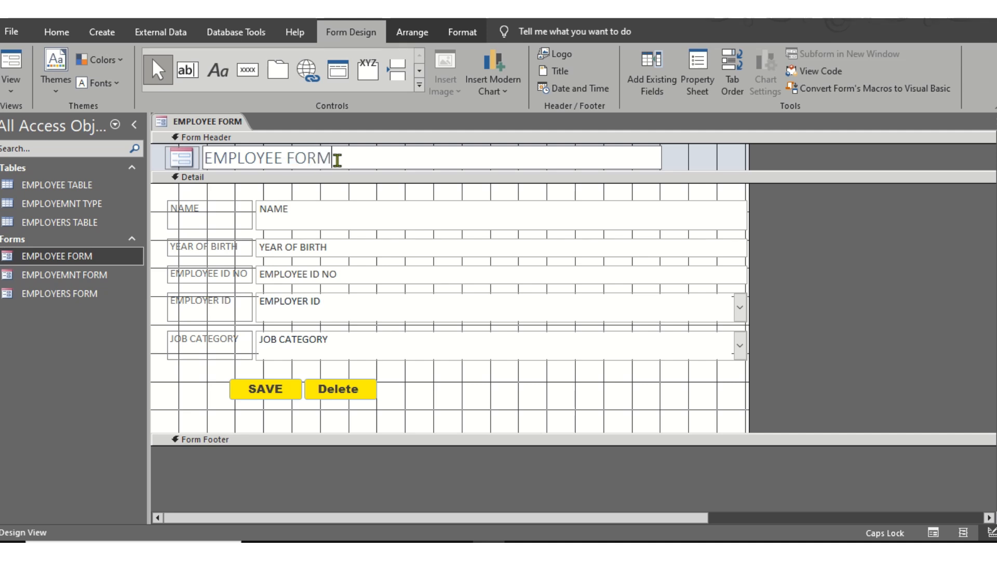
- Save the retitled EMPLOYEE FORM and close it
left_click(282, 393)
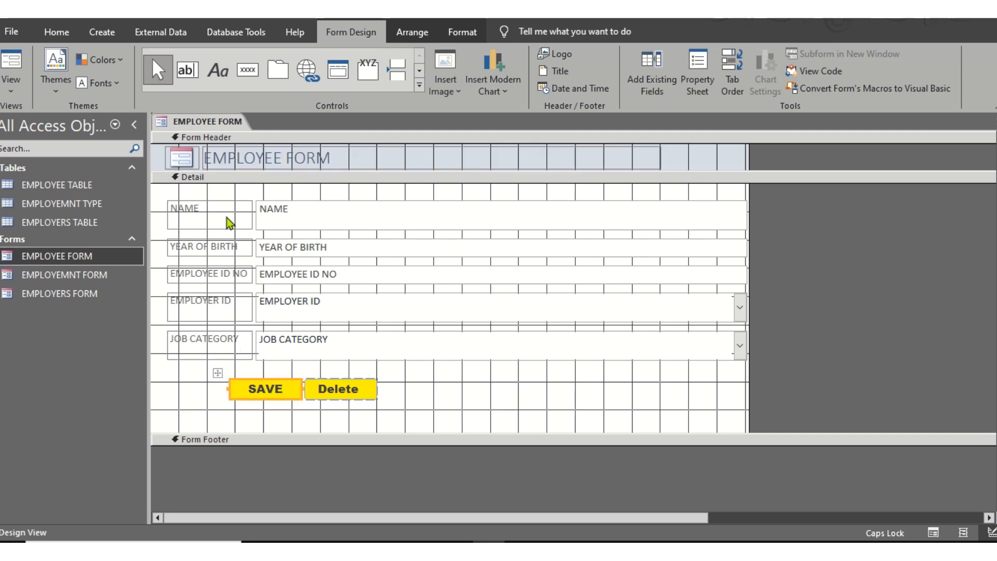
right_click(217, 117)
left_click(251, 123)
right_click(206, 129)
left_click(240, 151)
- Open the EMPLOYEE TABLE in Design View and clear the default value of the YEAR OF BIRTH field
double_click(99, 186)
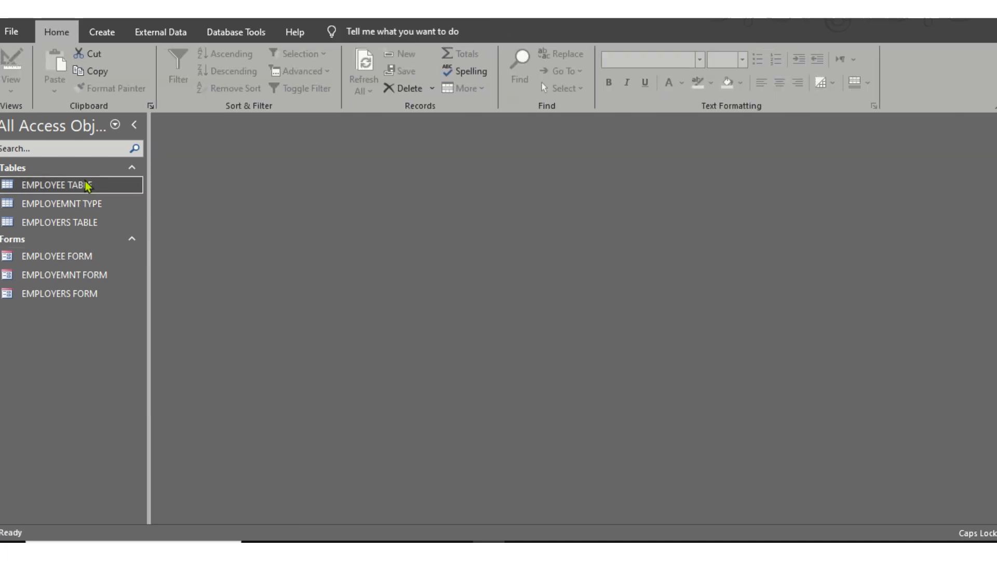
right_click(217, 121)
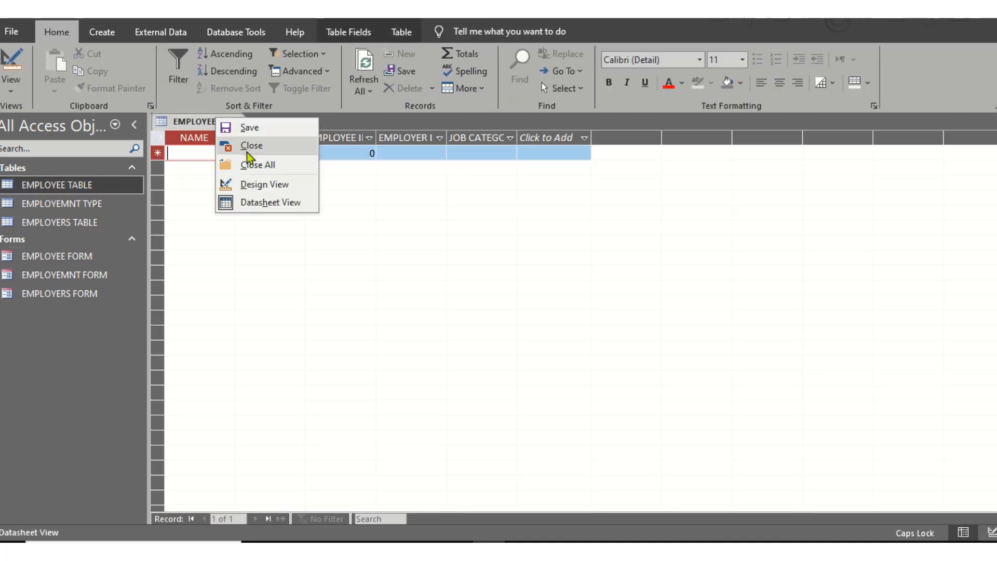
left_click(260, 184)
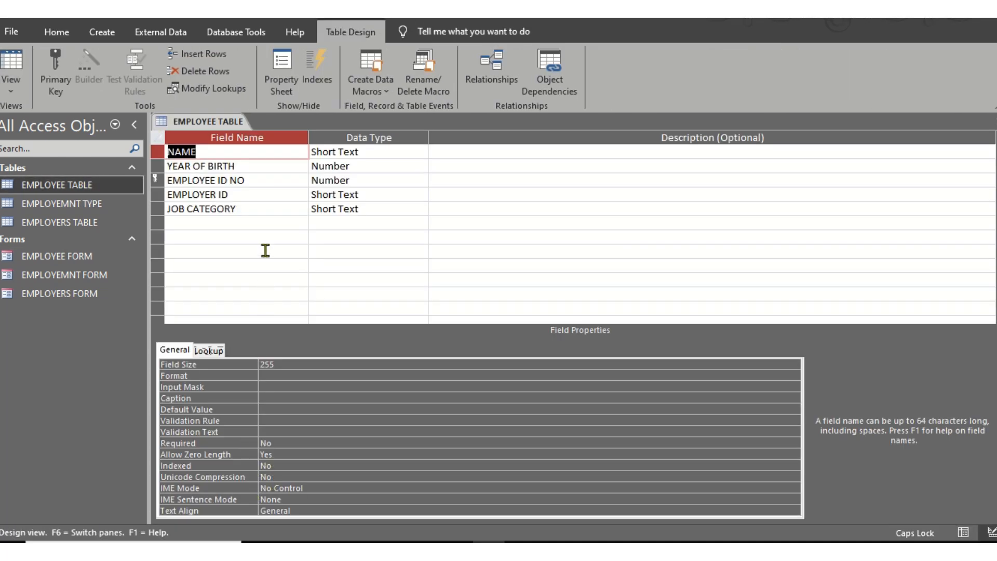
left_click(358, 166)
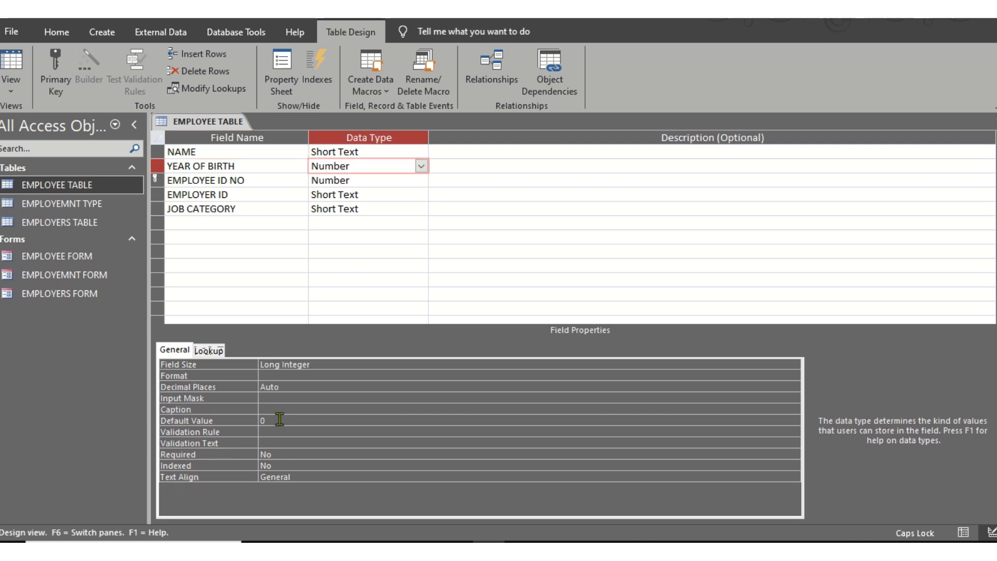
left_click(254, 421)
key("BackSpace")
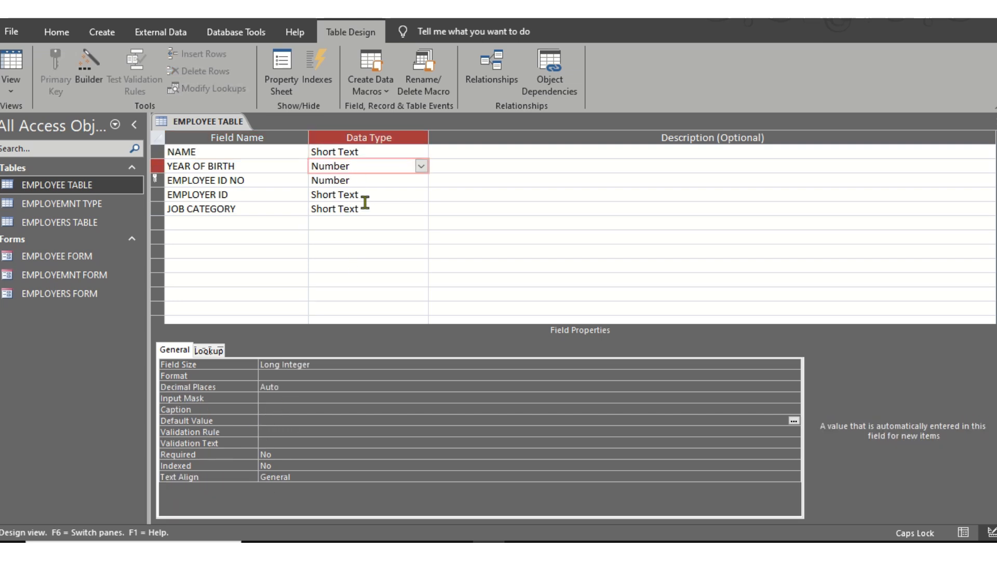
- Clear the default value of the EMPLOYEE ID NO field, and save and close the EMPLOYEE TABLE
left_click(379, 180)
left_click(262, 420)
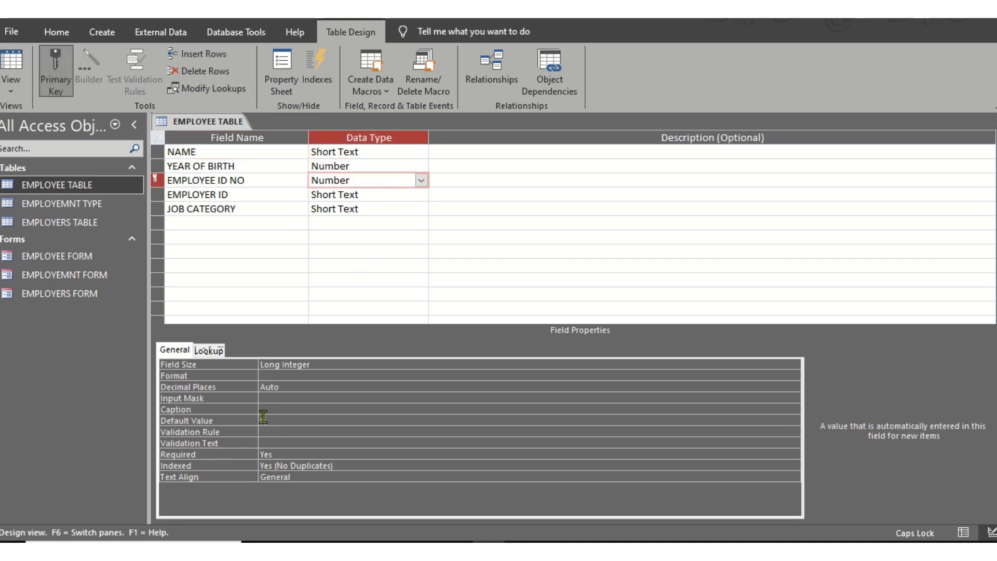
key("BackSpace")
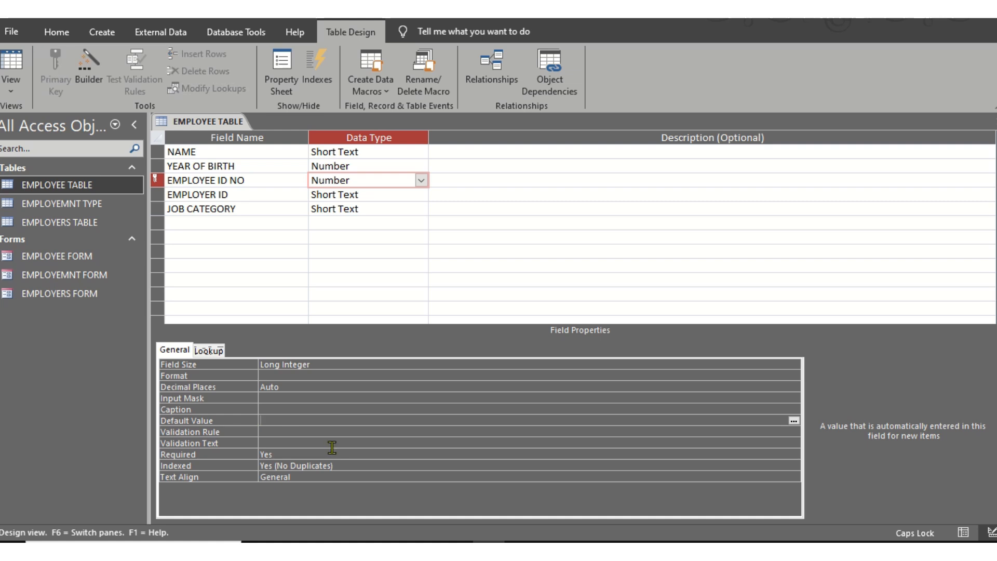
right_click(206, 124)
right_click(224, 125)
right_click(224, 125)
left_click(253, 152)
- Open EMPLOYEE FORM in Form View and review the exam paper's form task and the EMPLOYMENT TYPE and EMPLOYERS TABLE data
double_click(70, 257)
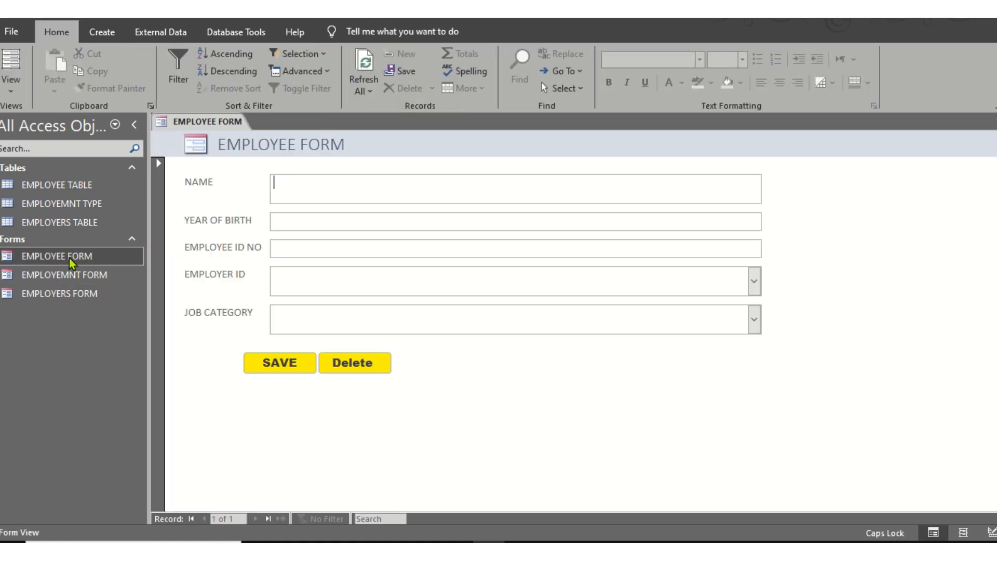
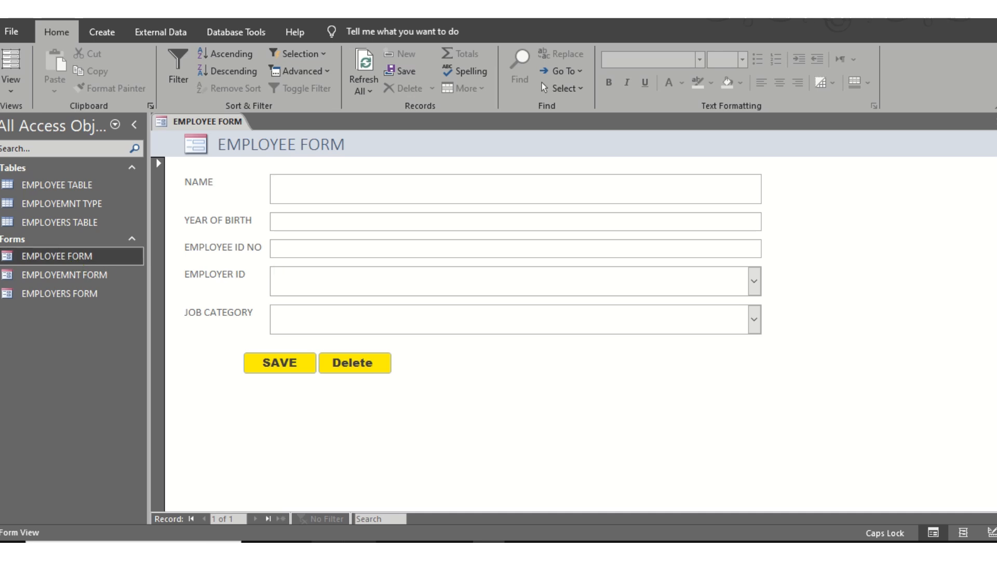
left_click(359, 544)
scroll(333, 364, "down", 2)
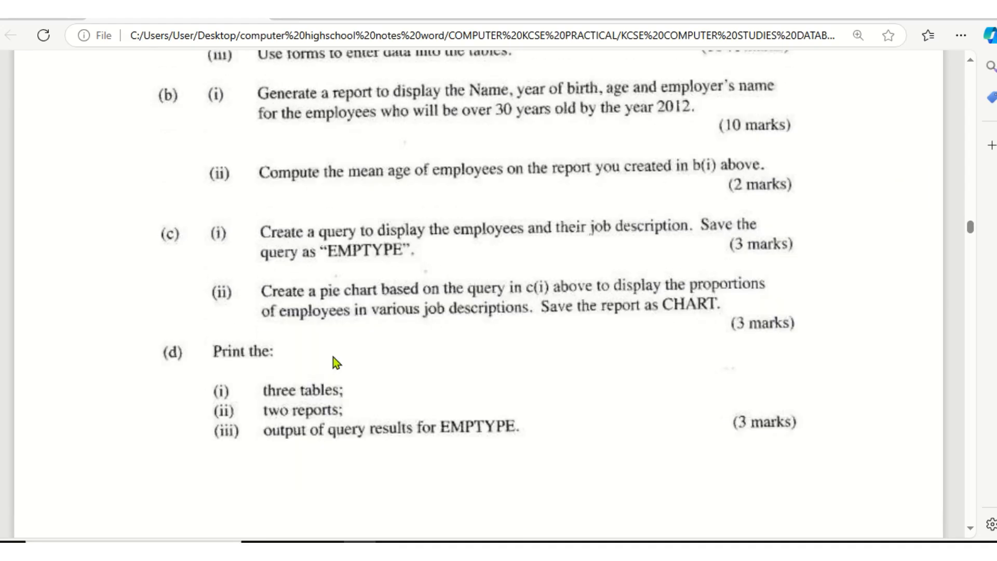
scroll(331, 355, "up", 5)
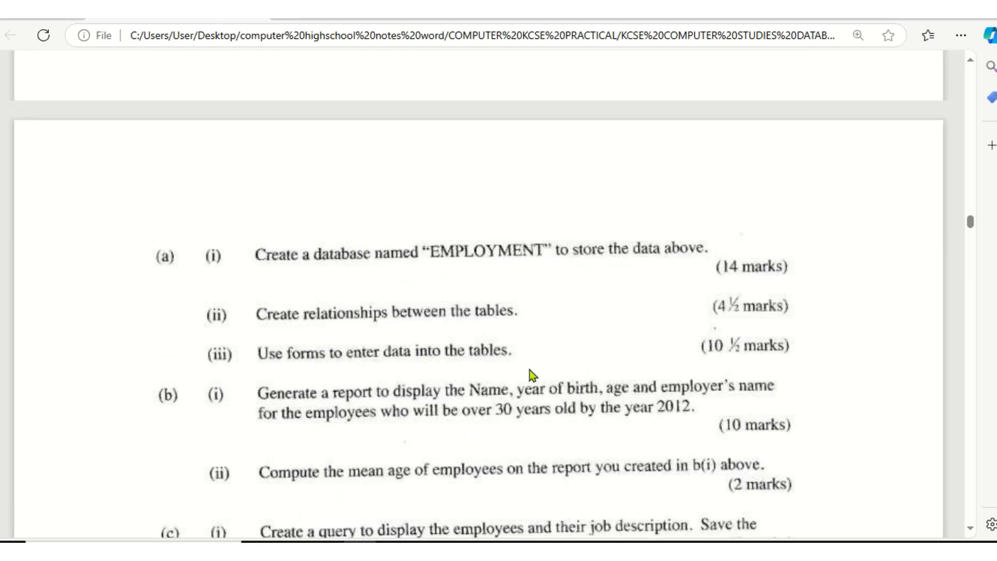
scroll(467, 369, "up", 10)
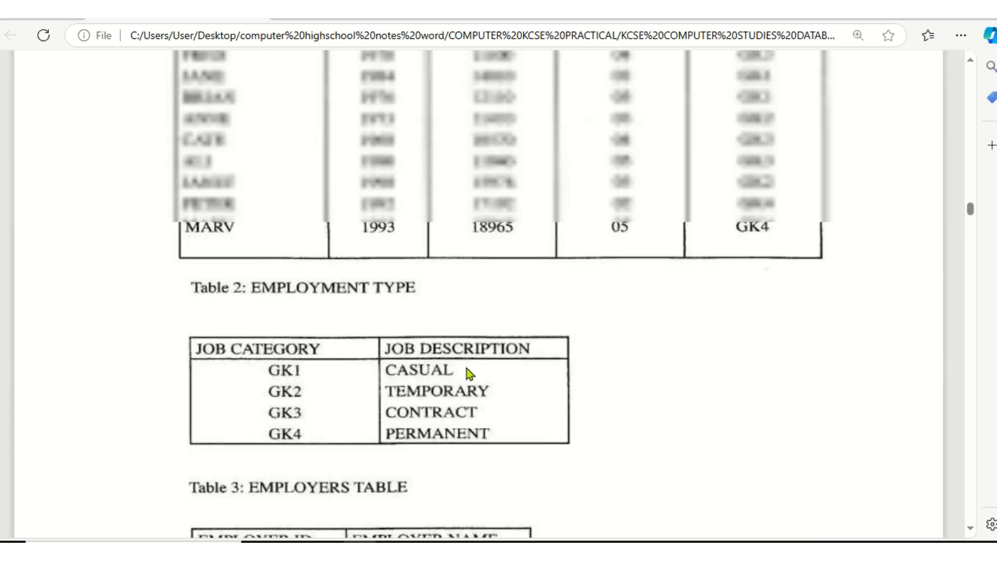
scroll(466, 369, "down", 4)
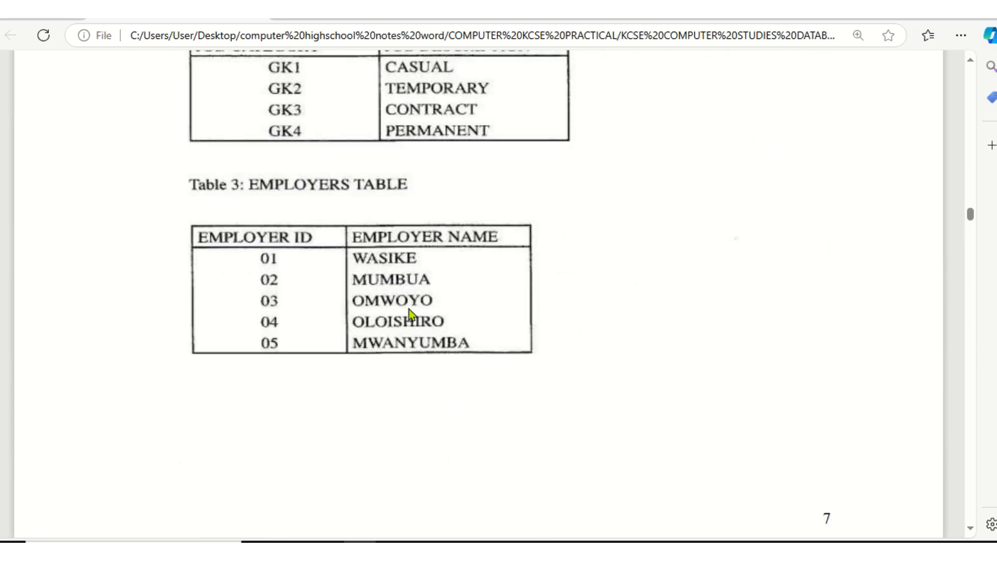
left_click(459, 538)
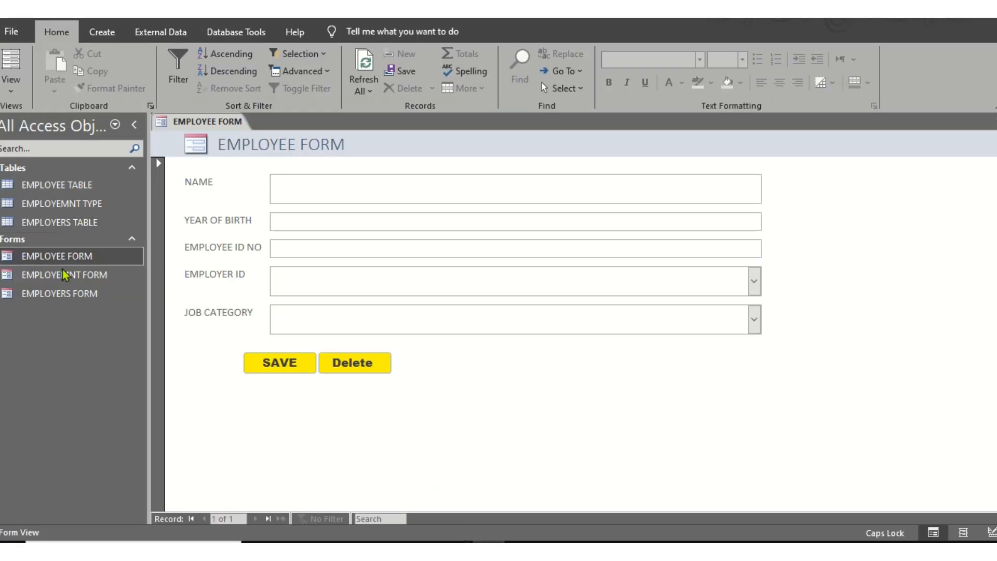
- Open EMPLOYERS FORM and save a record with EMPLOYER ID 01 and that employer's name from the exam paper's Table 3
double_click(78, 293)
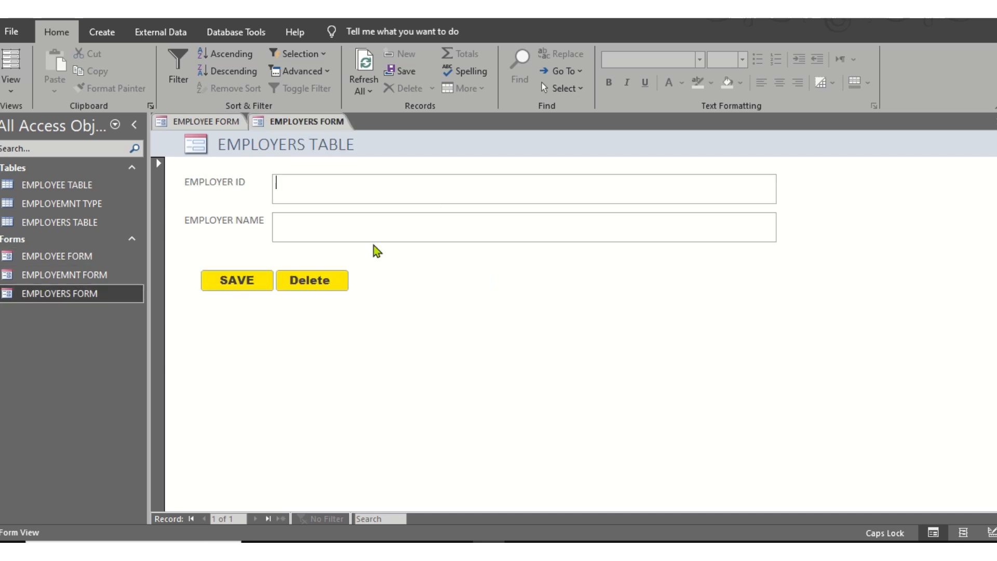
left_click(360, 541)
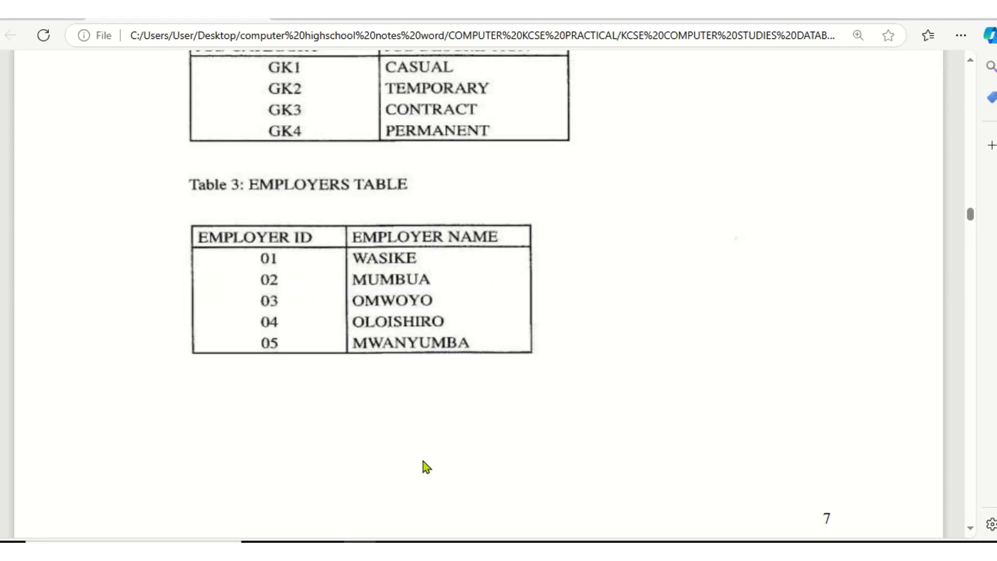
left_click(487, 541)
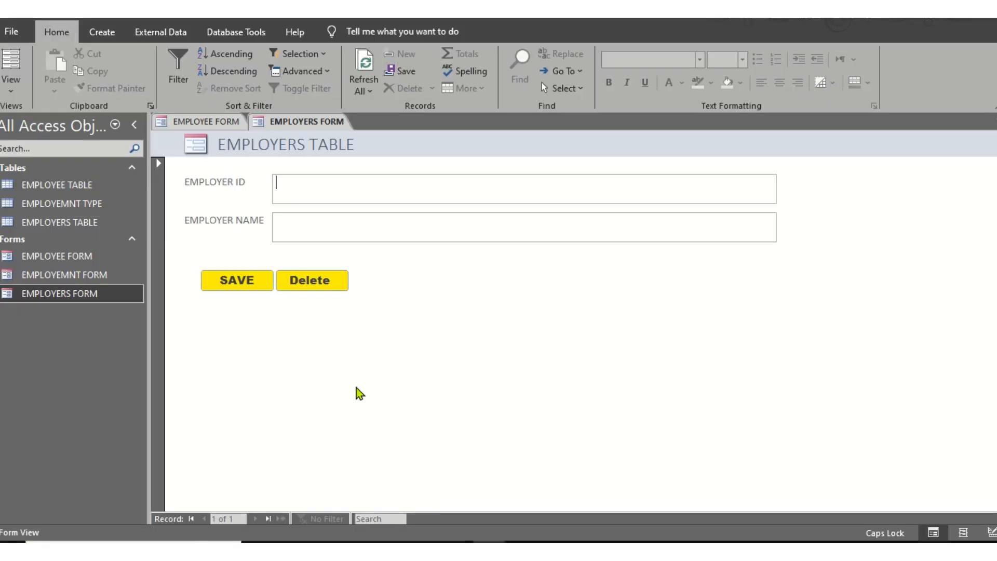
type("01")
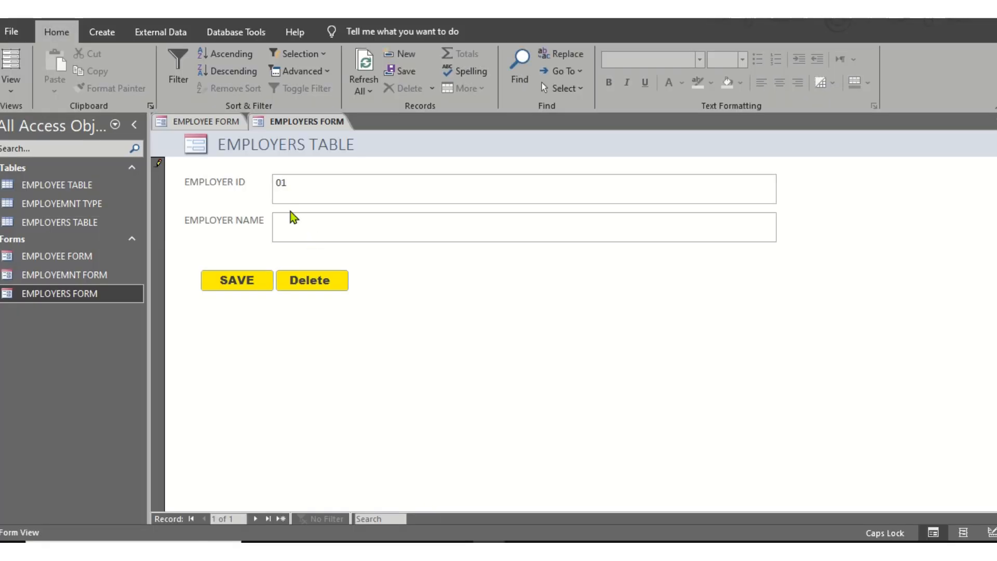
left_click(310, 241)
left_click(360, 541)
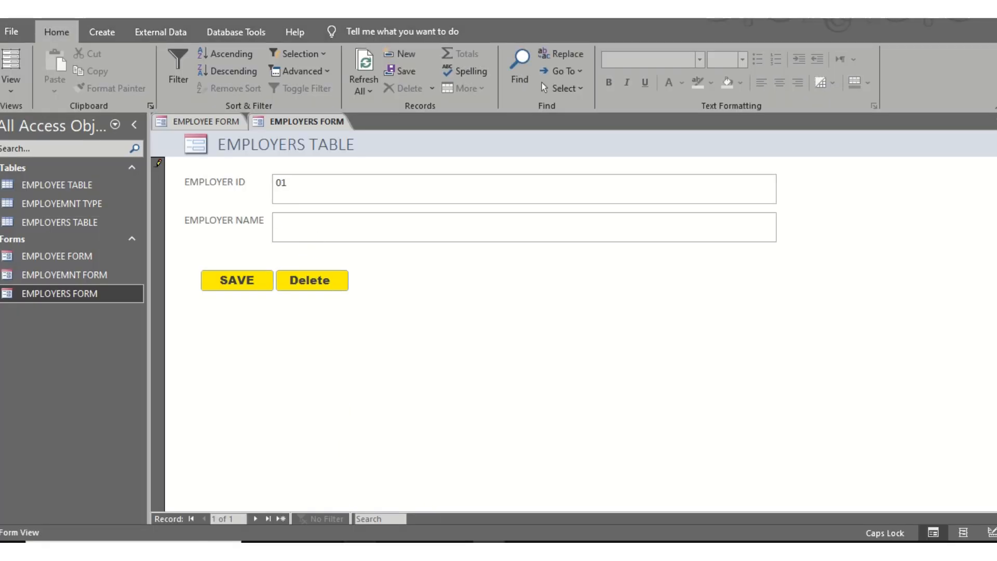
left_click(487, 541)
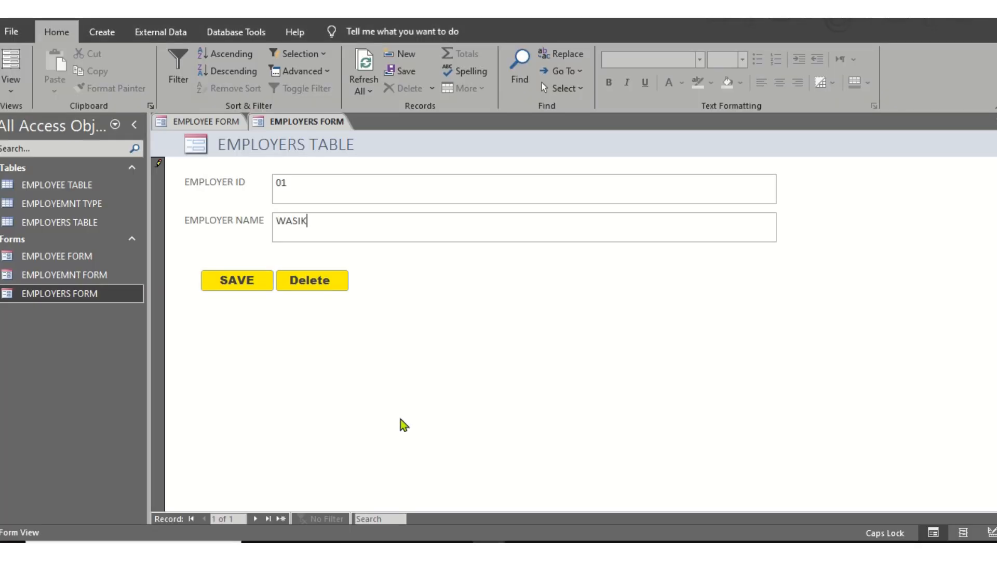
left_click(228, 281)
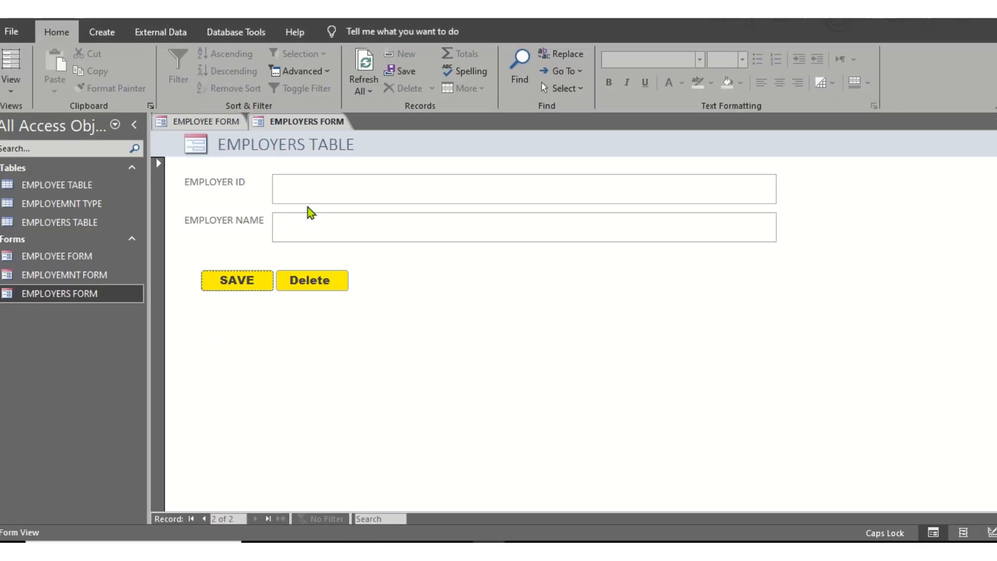
- Enter and save the employer record with EMPLOYER ID 02 and the matching employer name from the exam paper
left_click(309, 187)
left_click(360, 541)
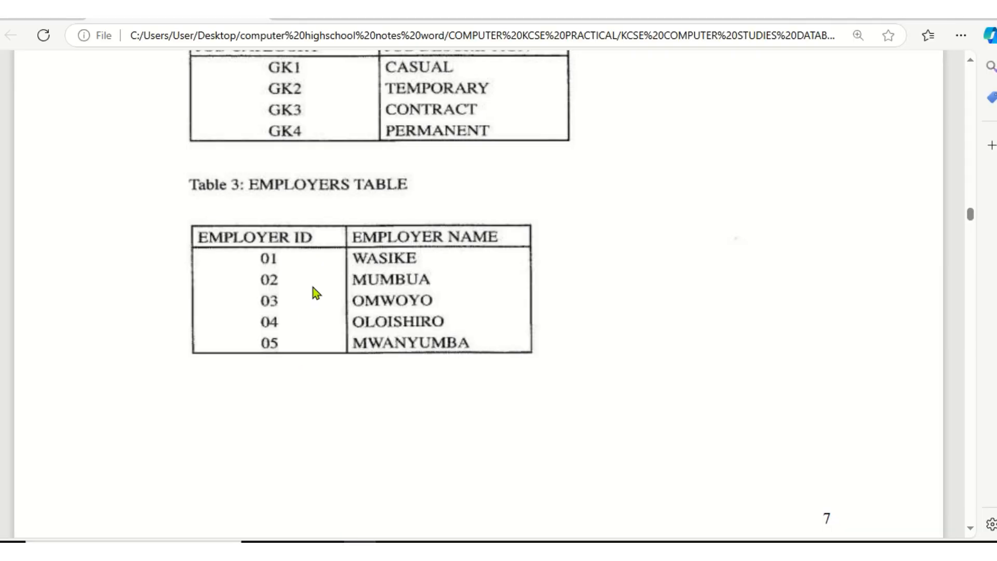
left_click(488, 541)
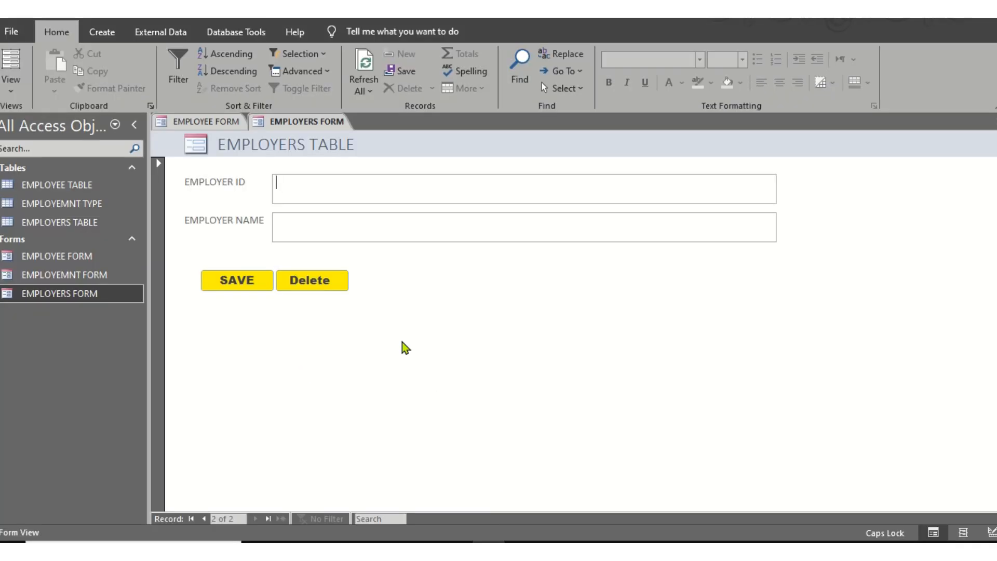
type("02")
left_click(352, 227)
type("MUMB")
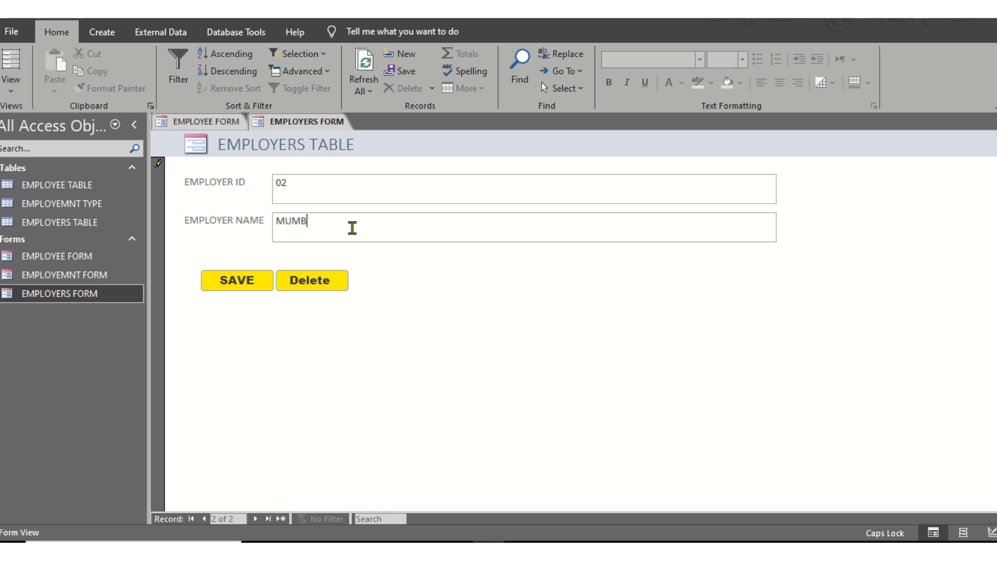
type("AI")
left_click(230, 281)
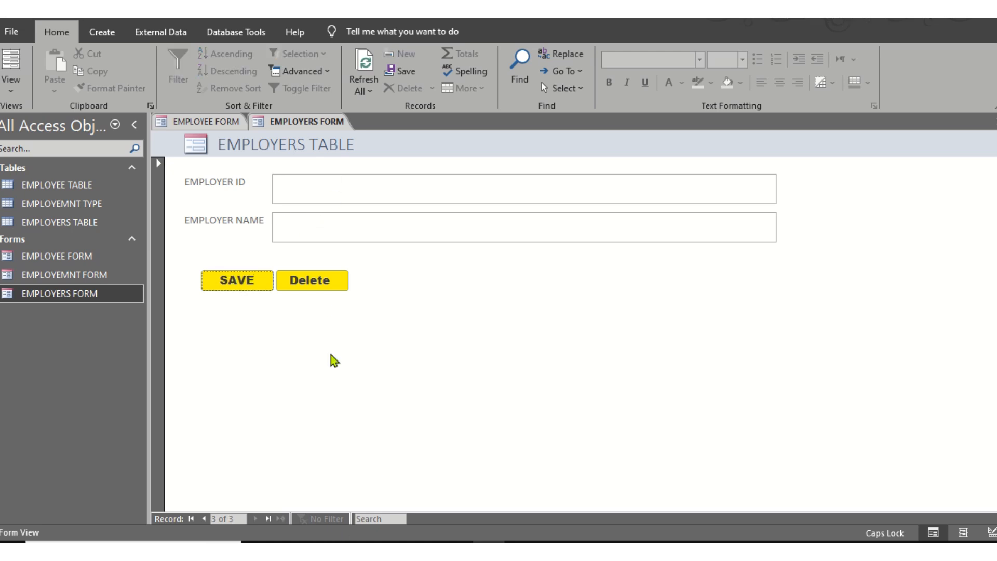
- Enter and save the employer record with EMPLOYER ID 03 and the matching employer name from the exam paper
left_click(352, 178)
type("03")
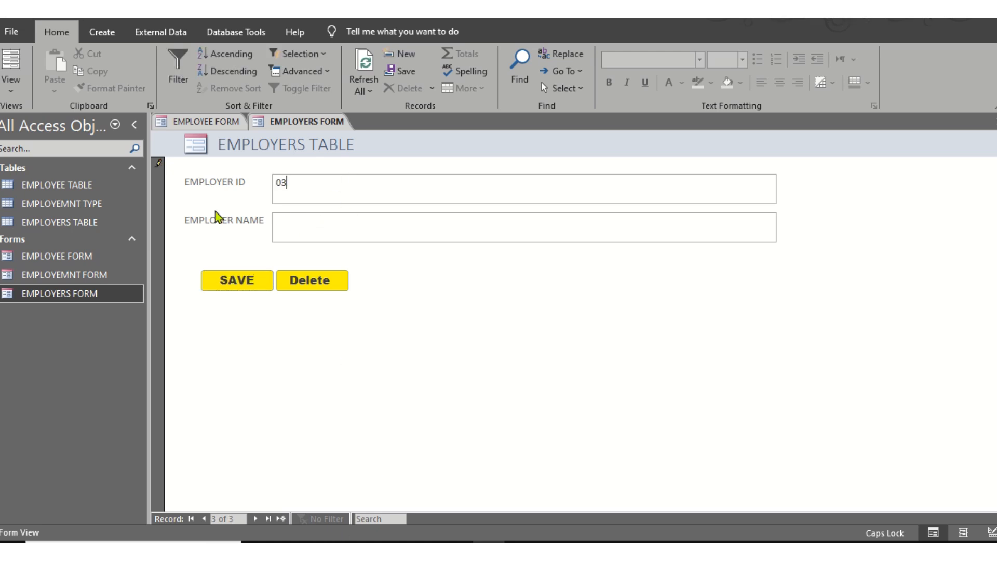
left_click(361, 542)
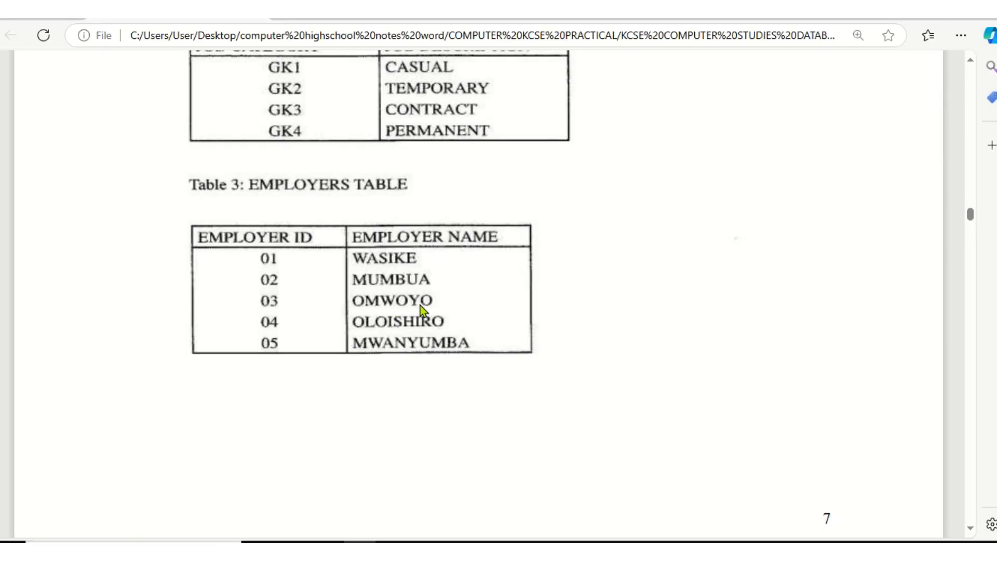
left_click(488, 542)
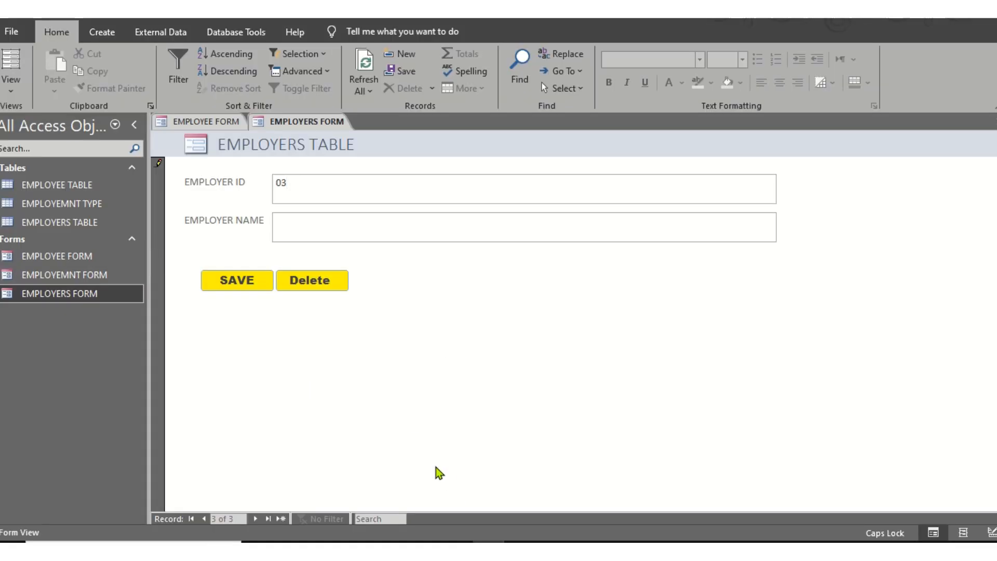
left_click(399, 232)
type("OMWOYO")
left_click(250, 282)
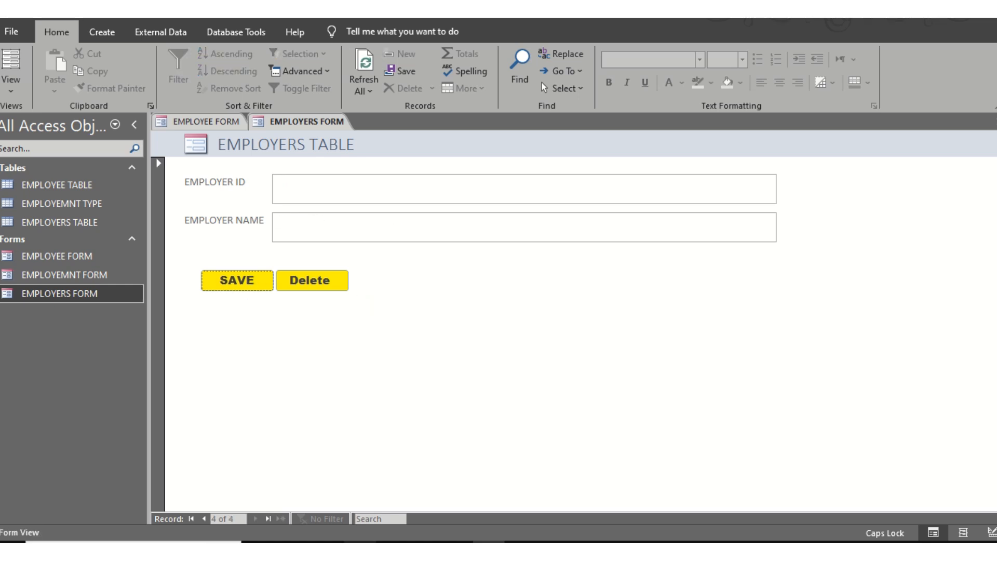
- Enter and save the employer record with EMPLOYER ID 04 and the matching employer name from the exam paper
key("alt+Tab")
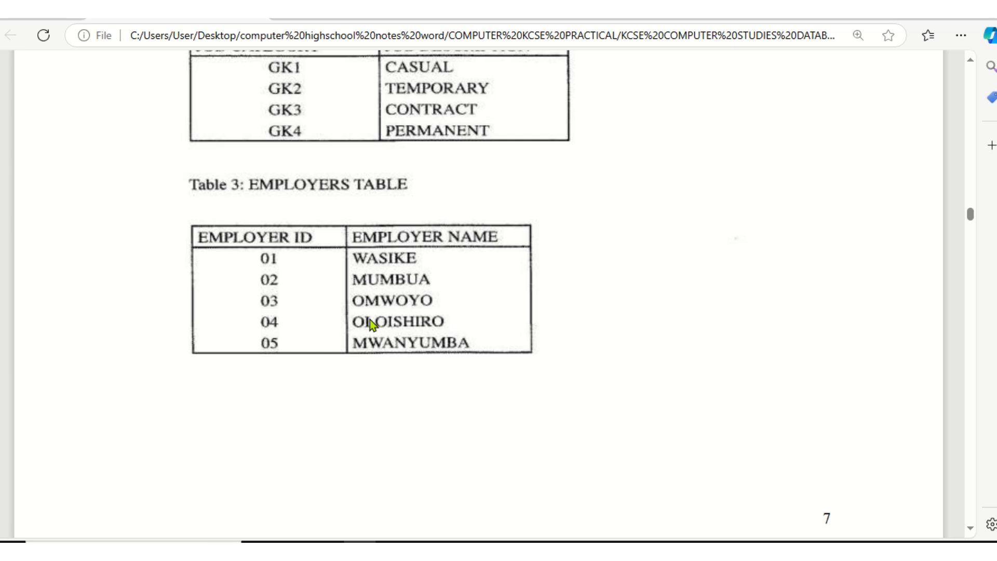
key("alt+Tab")
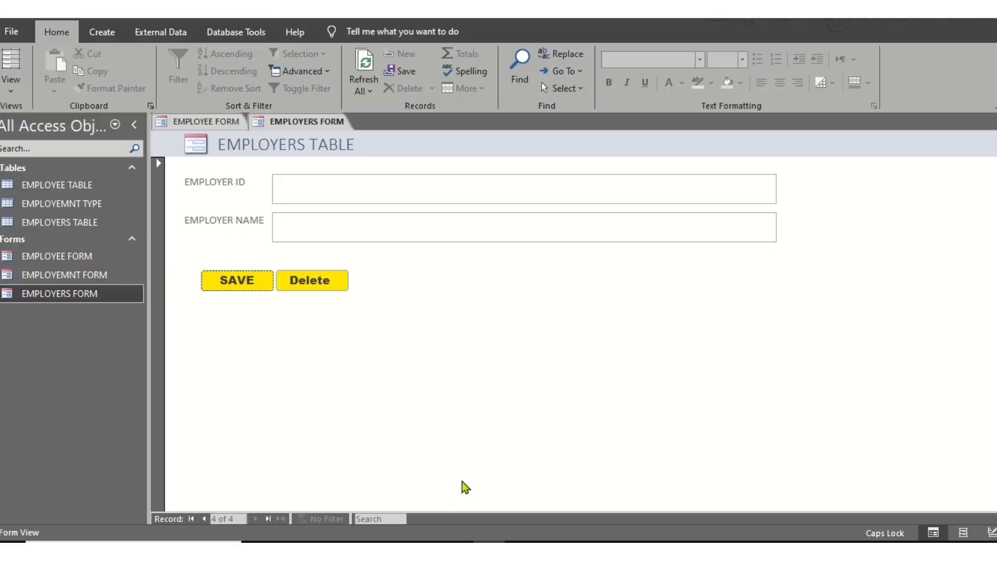
left_click(309, 188)
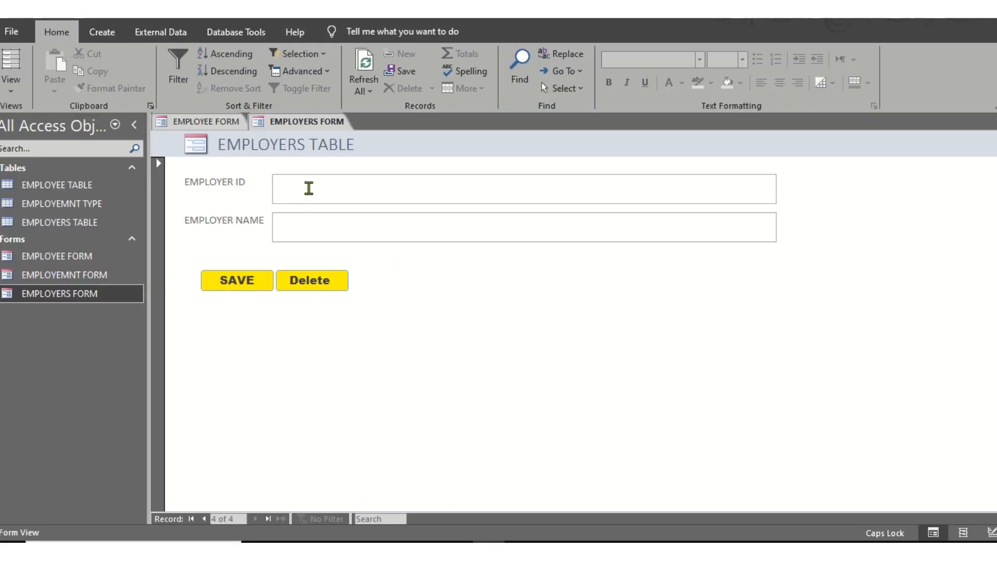
type("04")
left_click(343, 222)
type("OLOISHIRO")
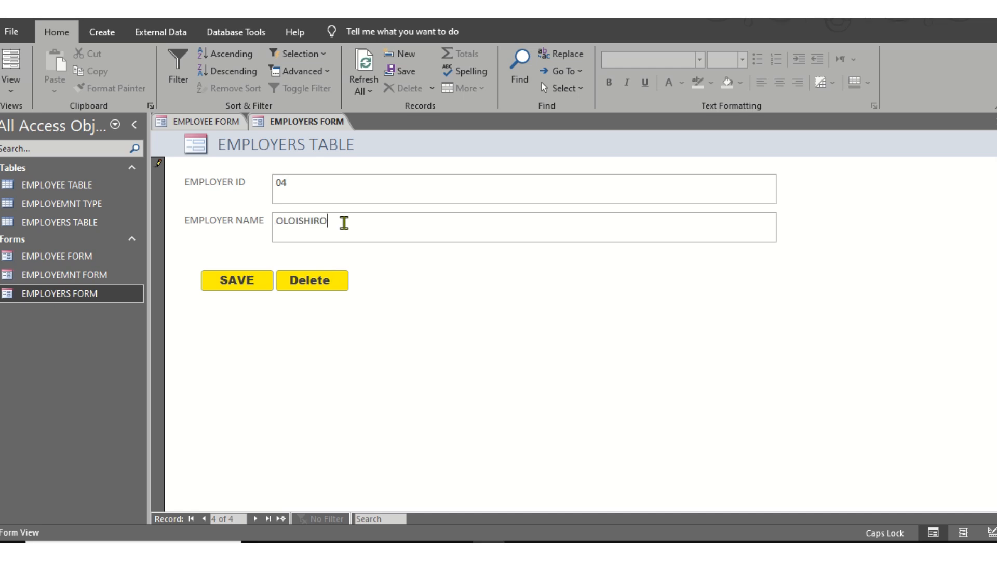
left_click(227, 288)
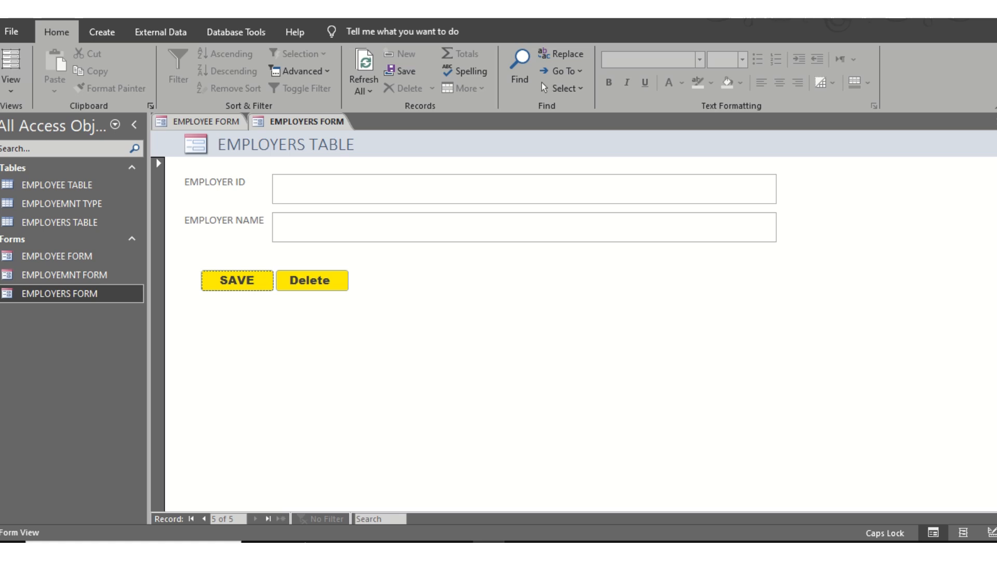
- Enter and save the employer record with EMPLOYER ID 05 and the matching employer name from the exam paper's Table 3
left_click(357, 549)
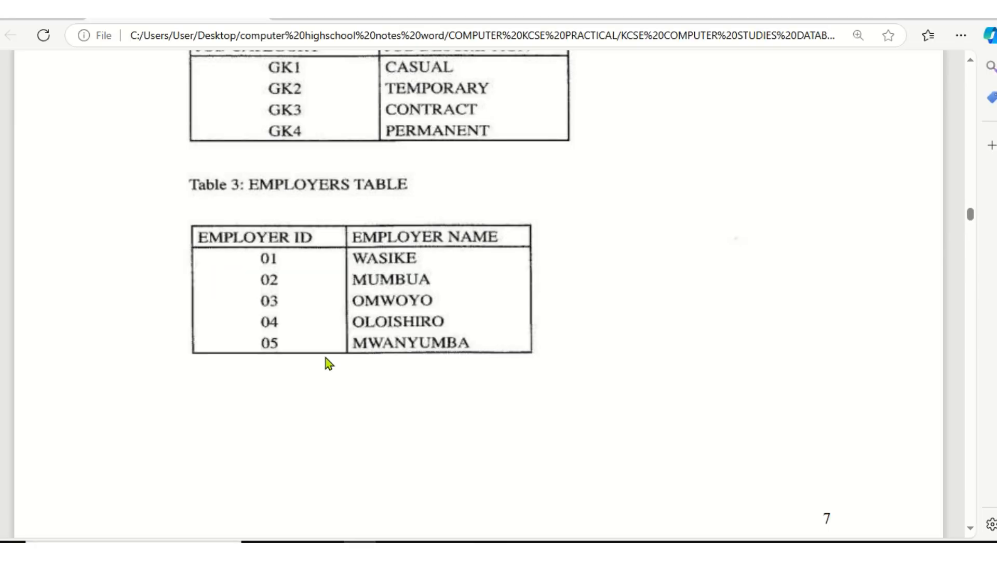
key("alt+Tab")
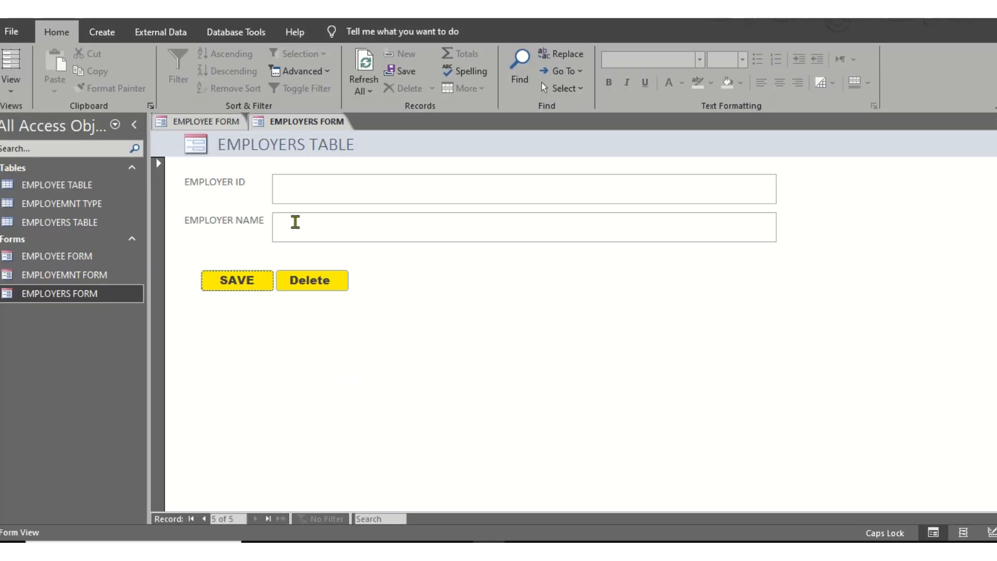
left_click(307, 194)
type("05")
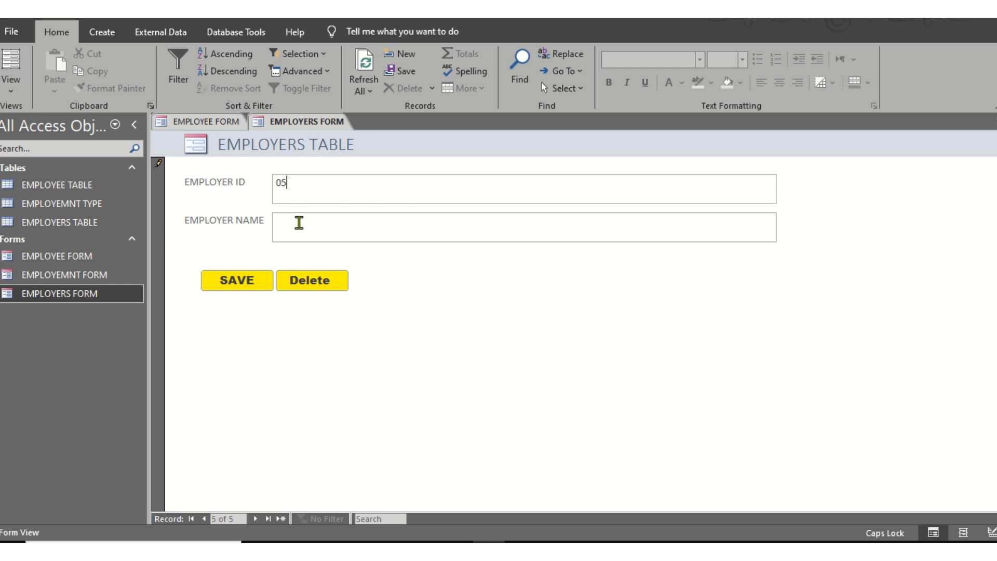
left_click(299, 223)
type("MWANYUI")
left_click(214, 279)
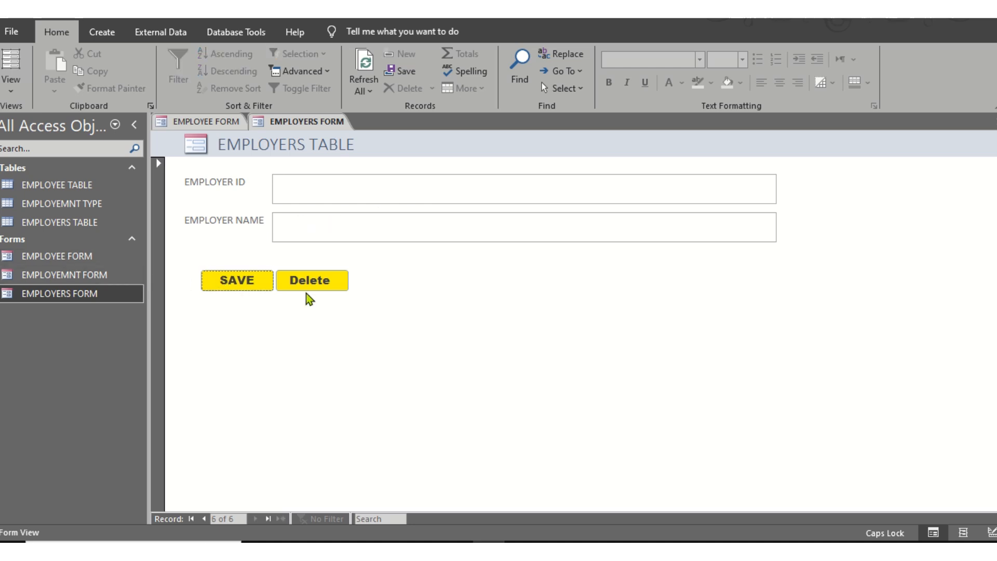
- Close both EMPLOYERS FORM and EMPLOYEE FORM
right_click(310, 123)
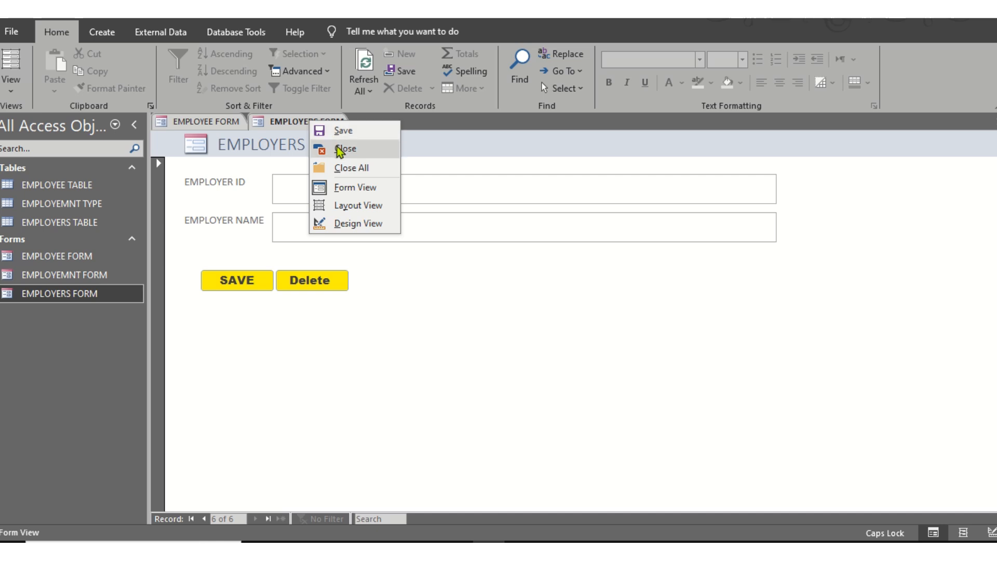
left_click(337, 146)
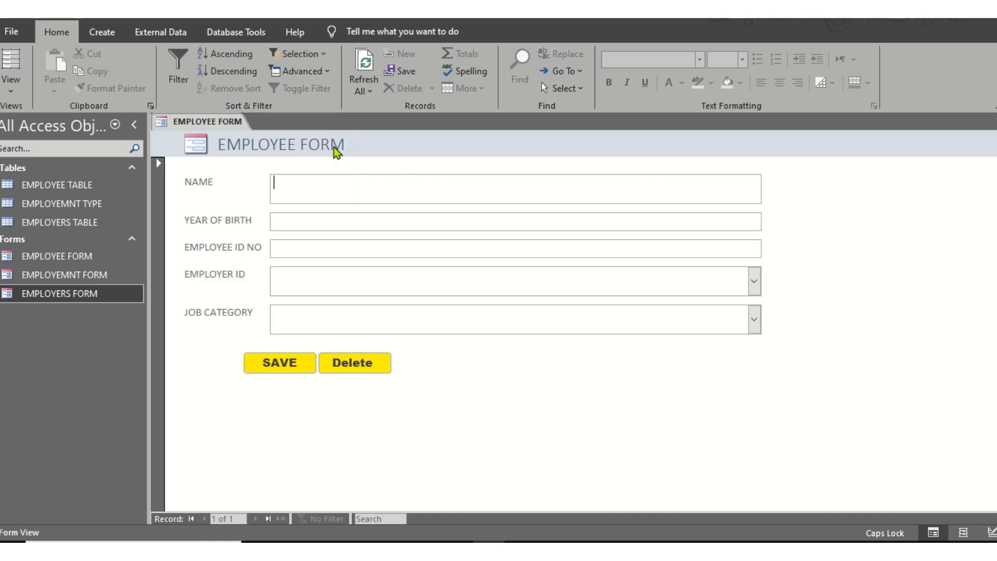
right_click(238, 126)
left_click(272, 152)
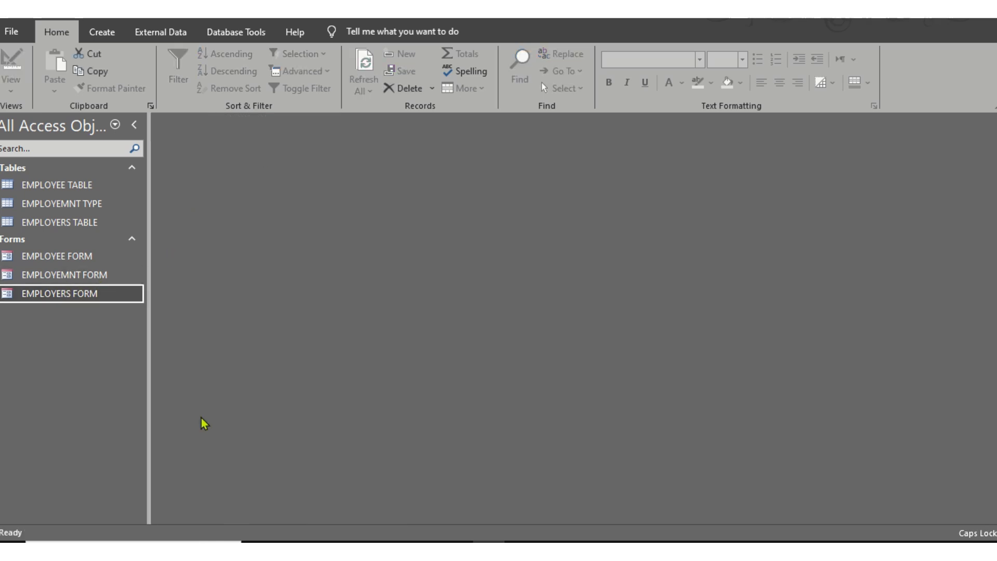
- Consult Table 2: EMPLOYMENT TYPE in the exam paper and open EMPLOYEMNT FORM in Access
key("alt+Tab")
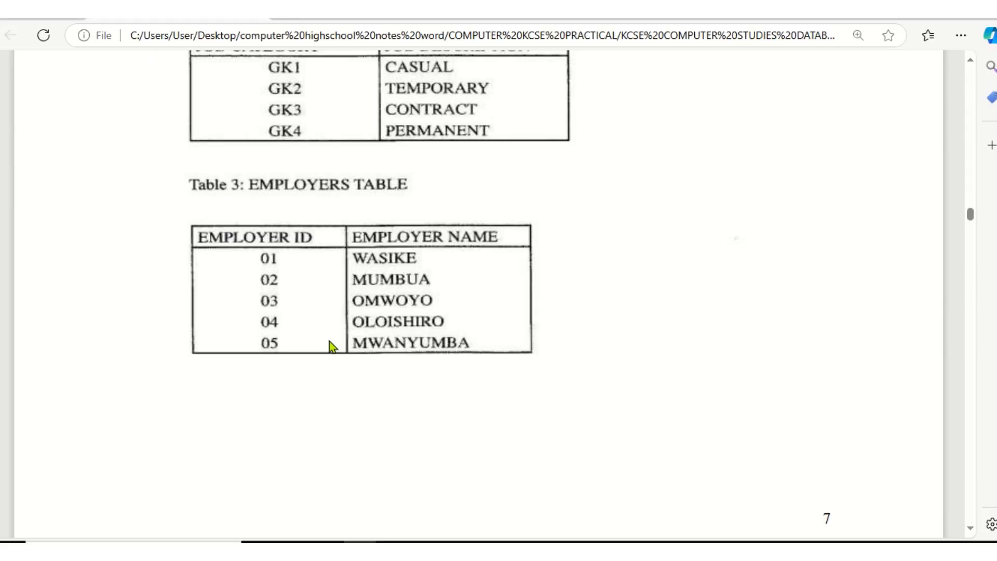
scroll(332, 335, "up", 5)
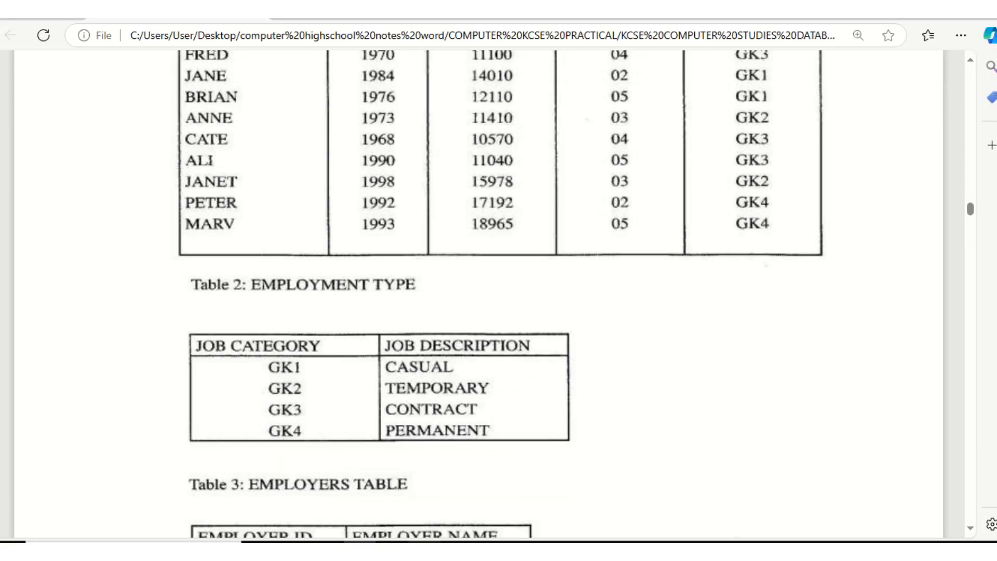
key("alt+Tab")
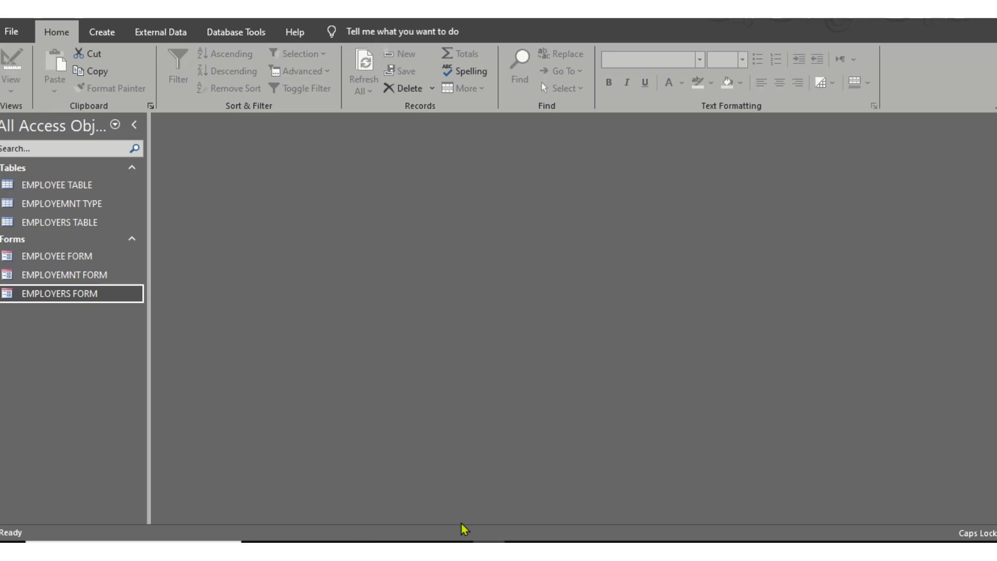
left_click(70, 280)
double_click(69, 279)
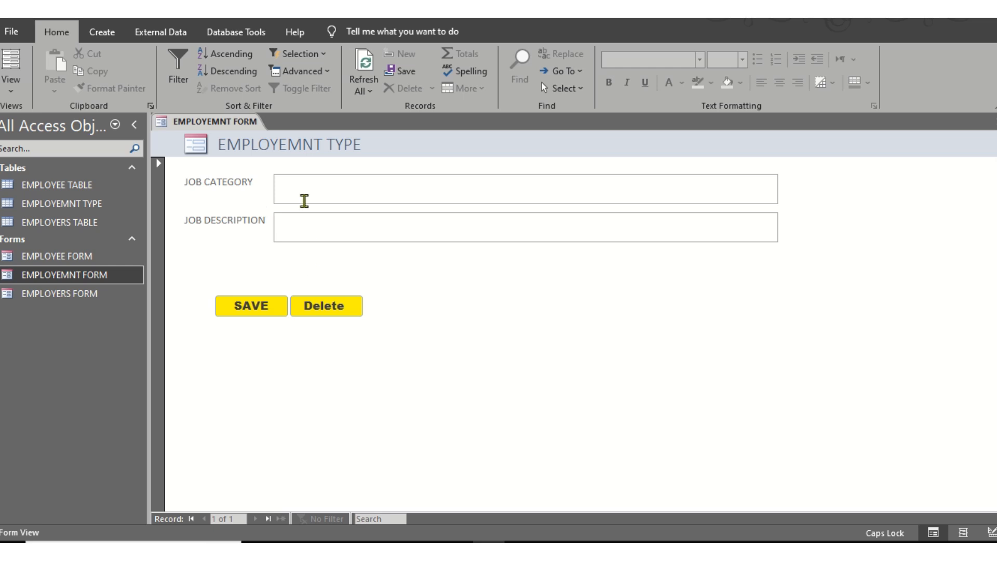
- Close EMPLOYEMNT FORM and rename it EMPLOYEMNT TYPE FORM
right_click(218, 125)
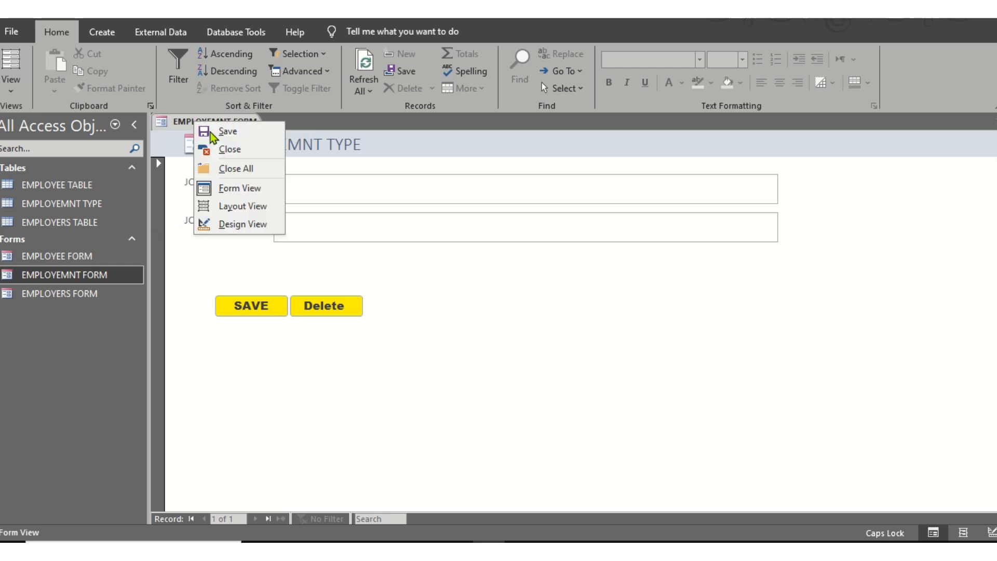
left_click(231, 148)
left_click(78, 265)
right_click(79, 265)
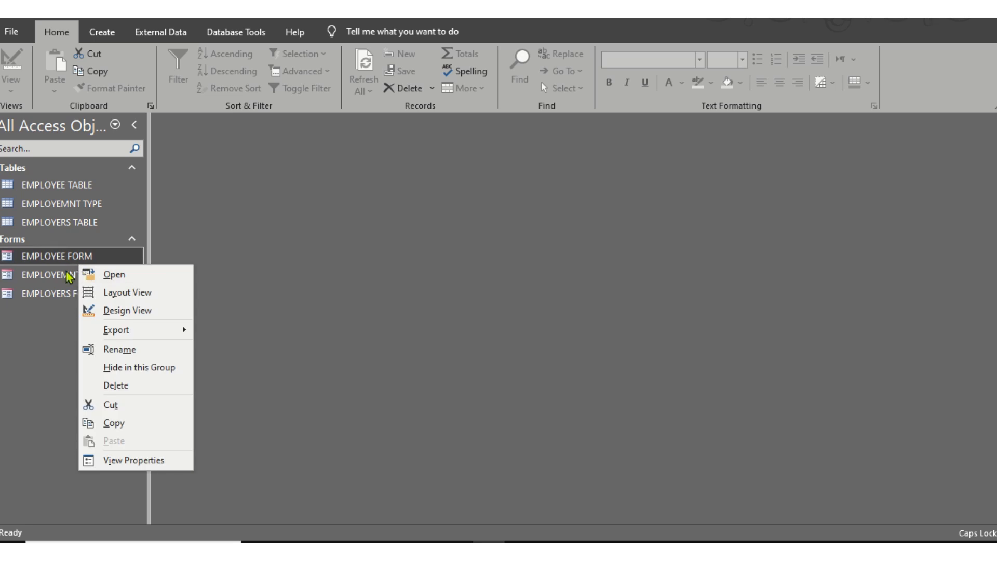
right_click(66, 270)
left_click(98, 355)
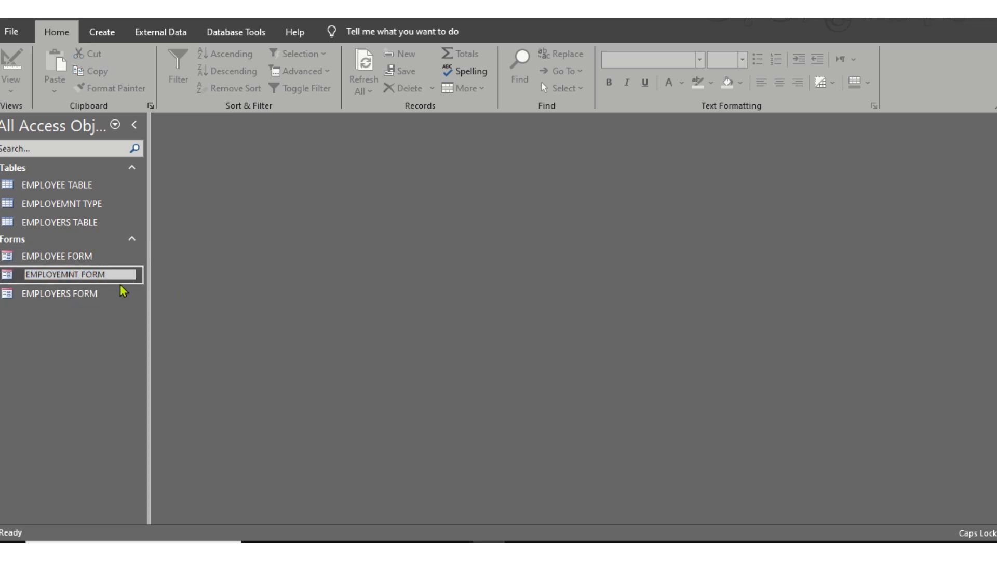
type("TYPE")
key("Return")
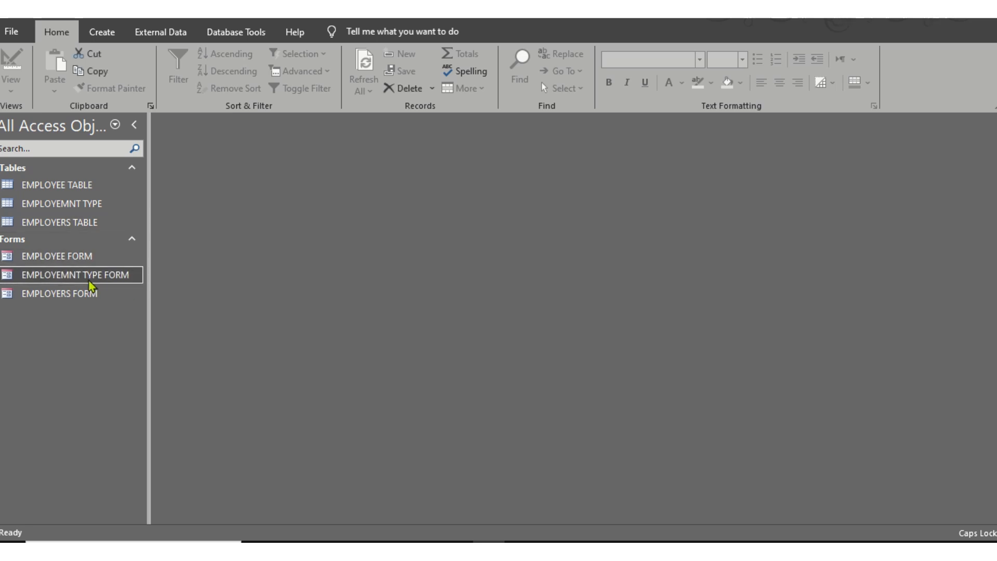
- Open EMPLOYEMNT TYPE FORM and save a record with JOB CATEGORY GK1 and JOB DESCRIPTION CASUAL
double_click(89, 281)
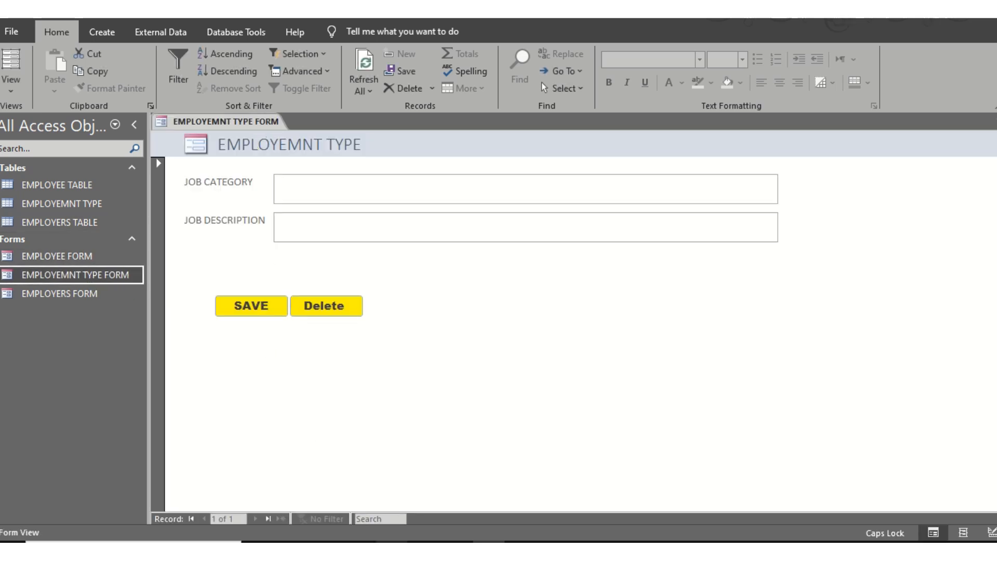
left_click(359, 542)
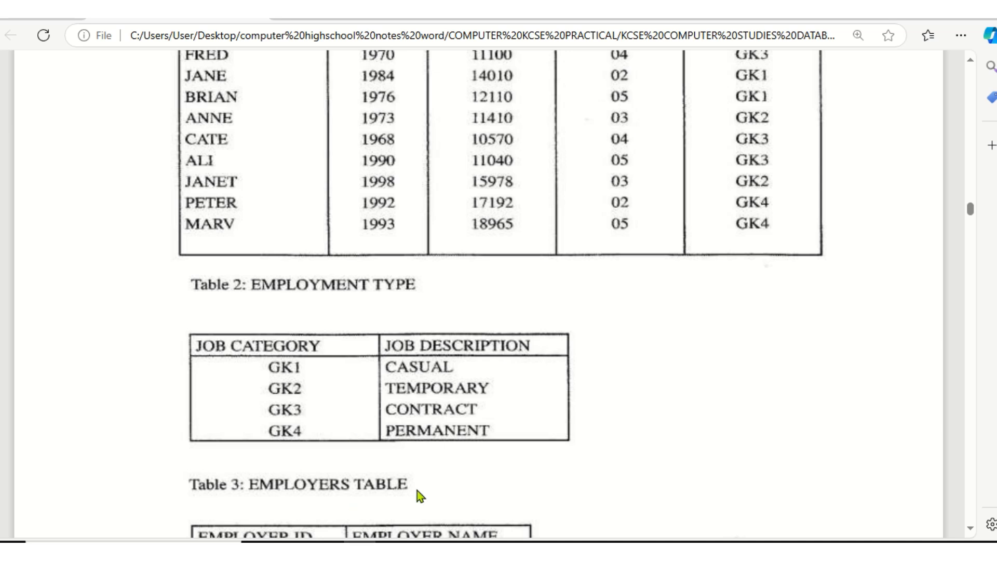
left_click(488, 542)
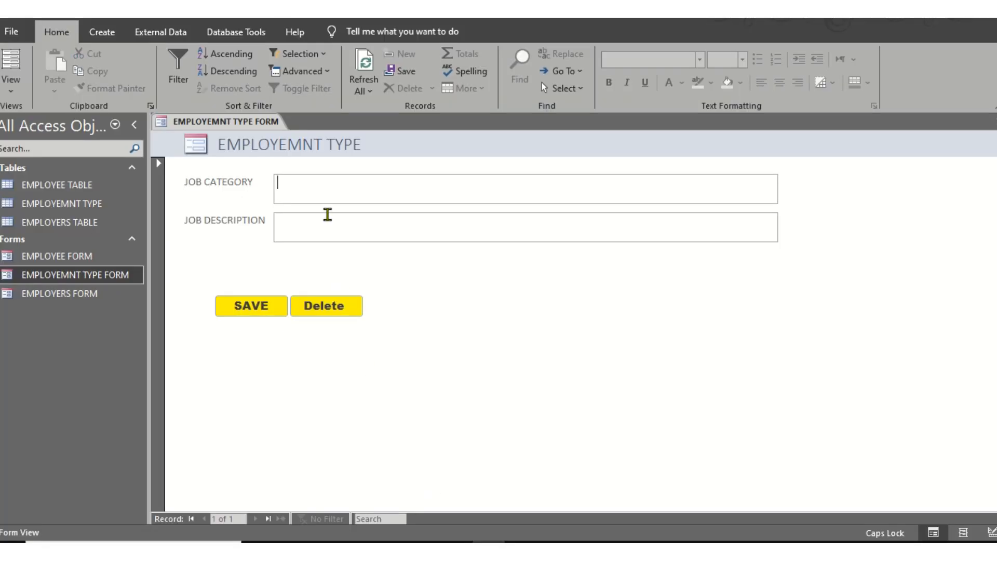
type("GK")
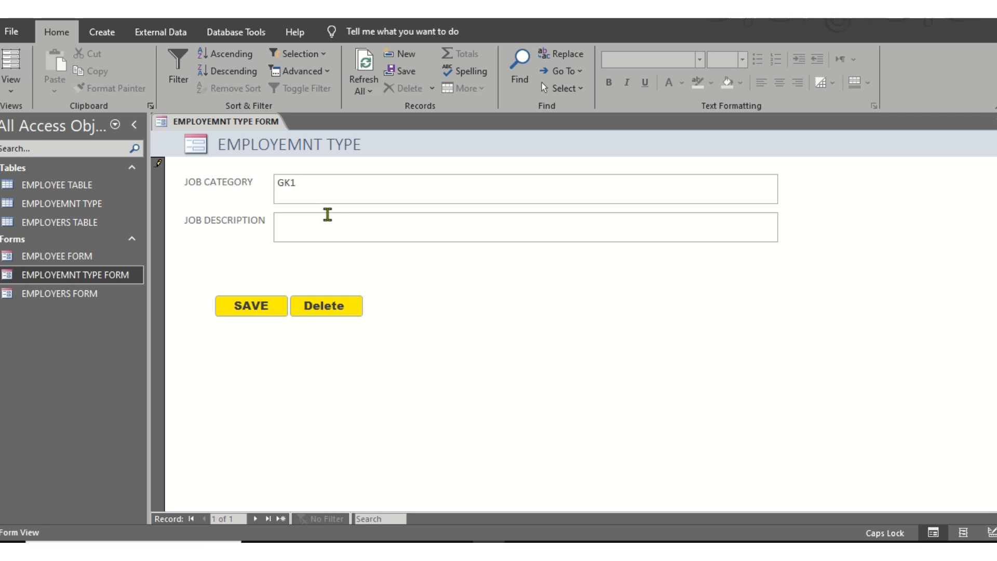
type("1")
key("Tab")
left_click(358, 542)
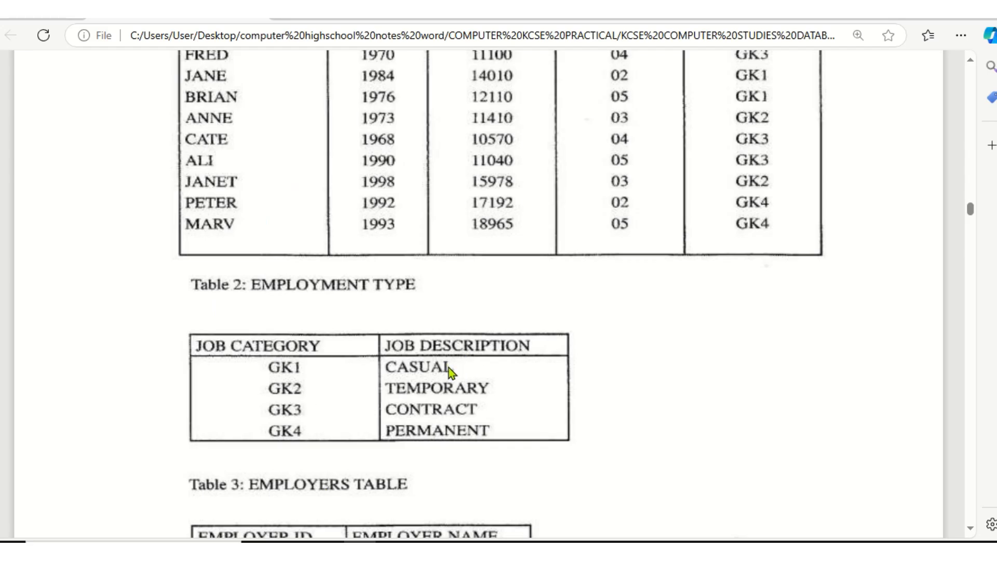
left_click(491, 542)
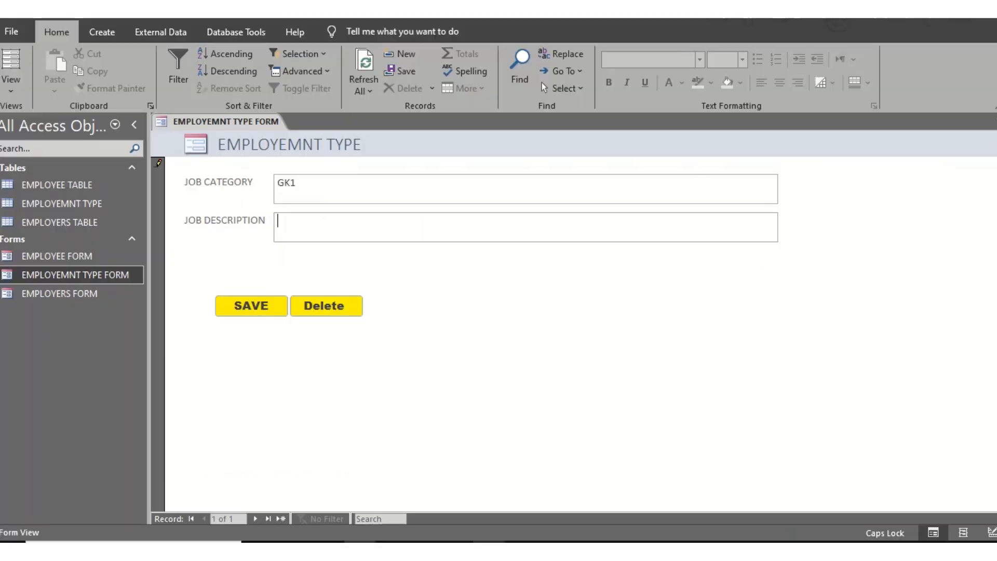
type("CASUAL")
left_click(250, 306)
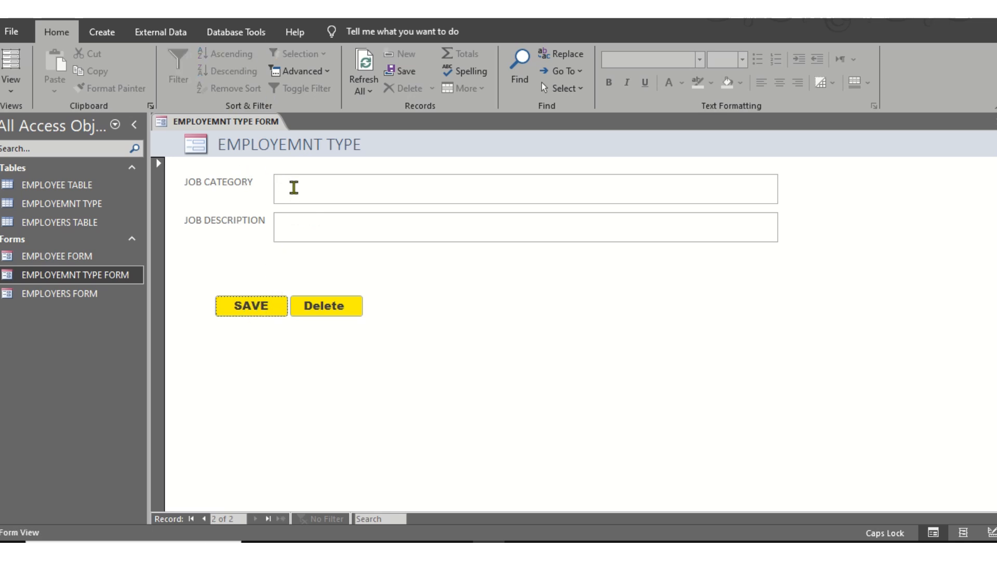
- Enter and save the employment type record with JOB CATEGORY GK2 and JOB DESCRIPTION TEMPORARY
left_click(359, 542)
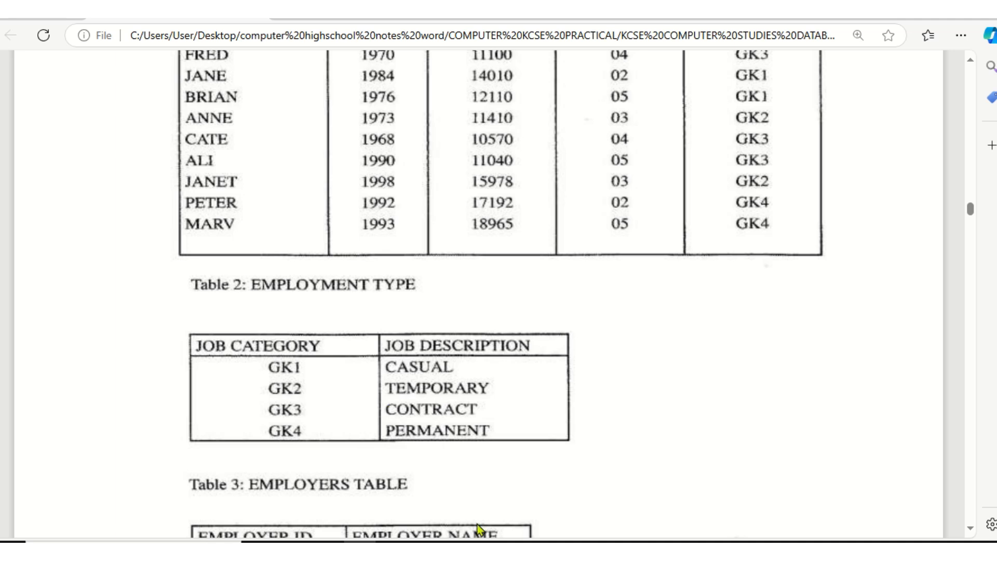
left_click(488, 542)
left_click(322, 191)
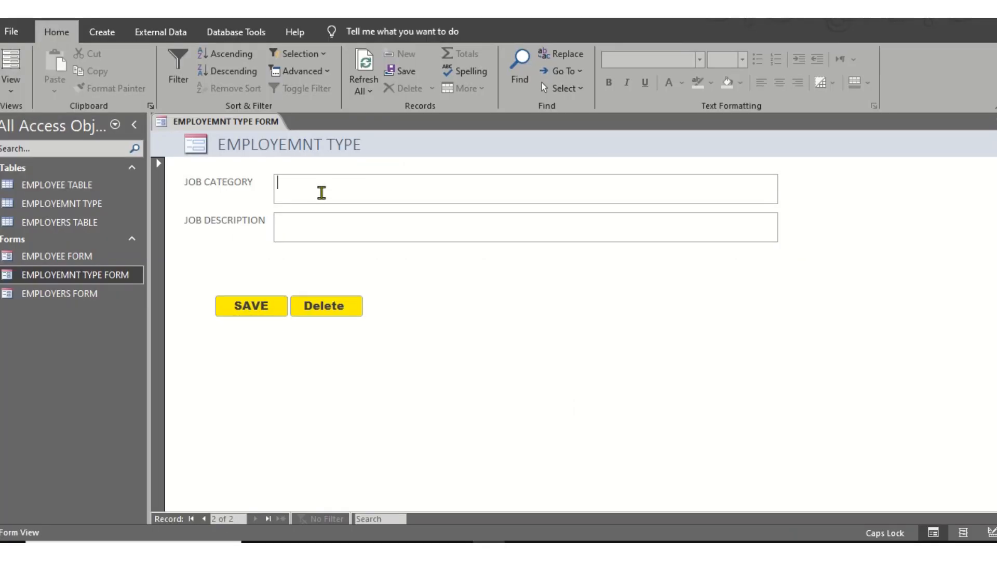
type("GK2")
left_click(358, 234)
type("TEMPORA")
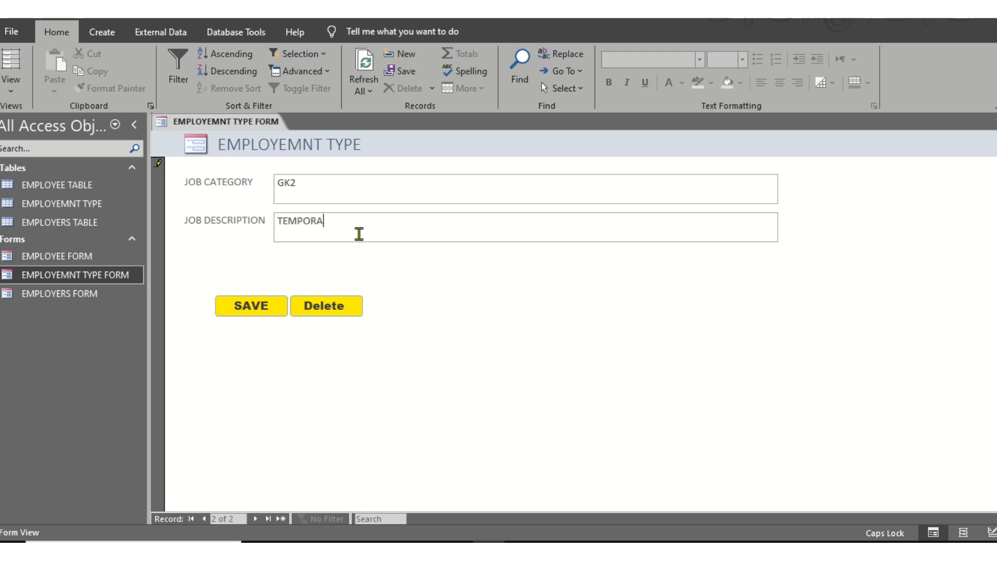
type("RY")
left_click(250, 306)
key("alt+Tab")
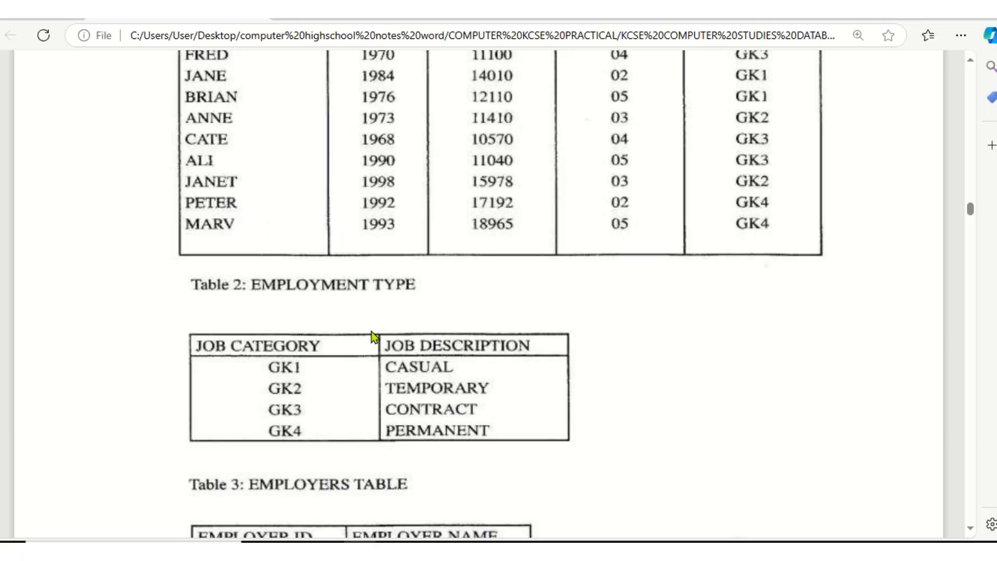
key("alt+Tab")
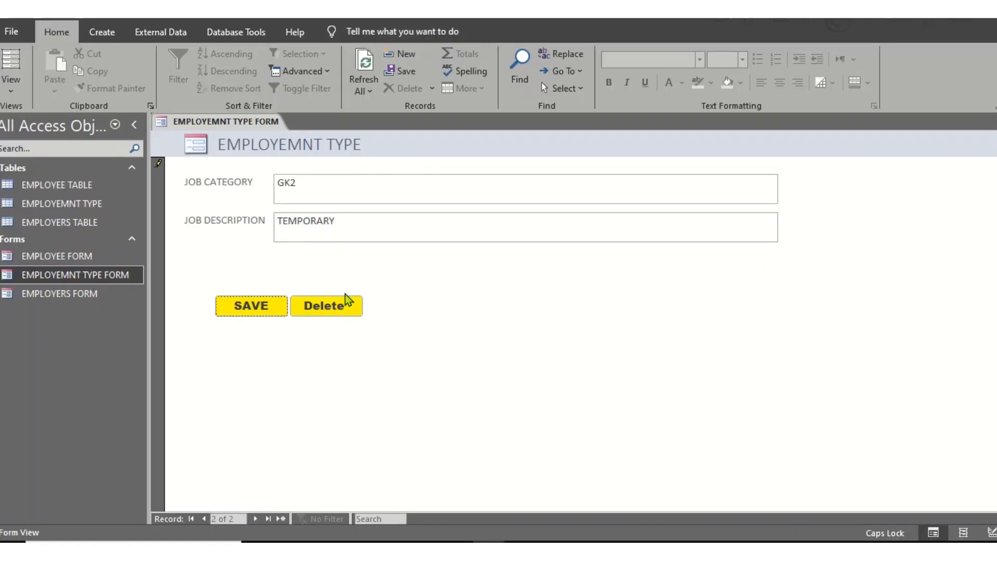
left_click(260, 307)
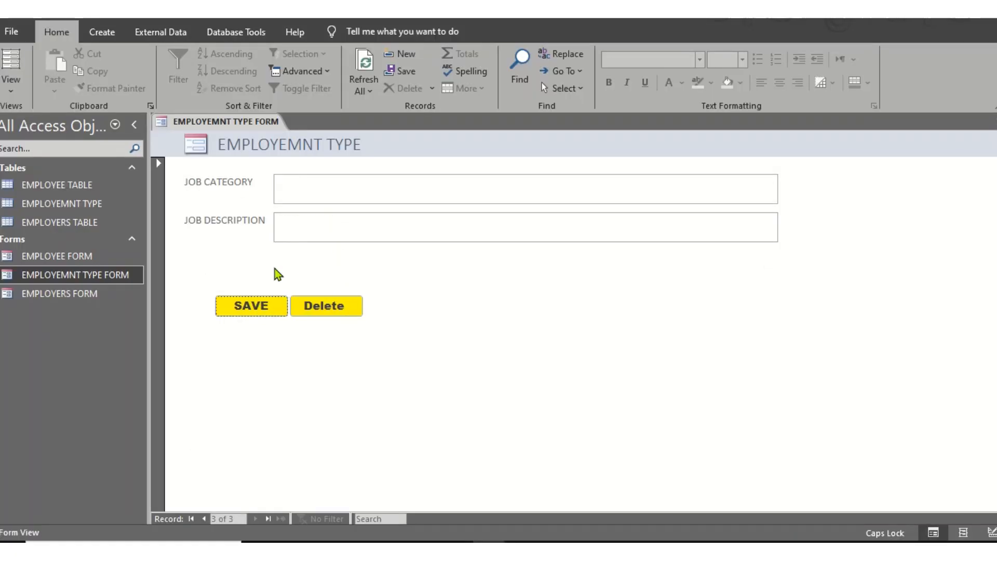
- Enter and save the employment type record with JOB CATEGORY GK3 and JOB DESCRIPTION CONTRACT
left_click(339, 195)
type("G")
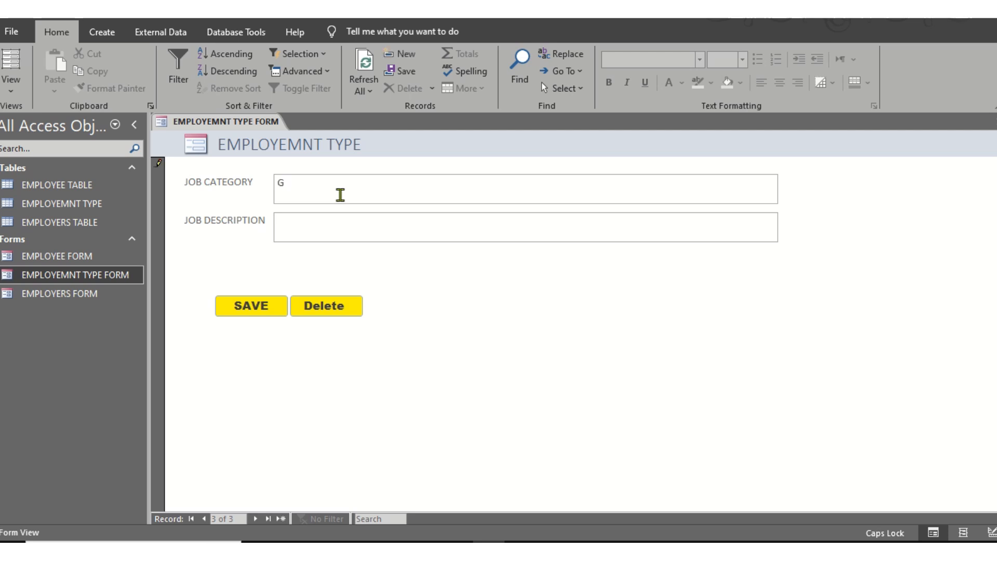
type("K3")
left_click(322, 224)
type("CONTTRA")
key("BackSpace")
key("BackSpace")
key("BackSpace")
type("RA")
left_click(278, 310)
- Enter and save the employment type record with JOB CATEGORY GK4 and JOB DESCRIPTION PERMANENT, and close the form
left_click(364, 543)
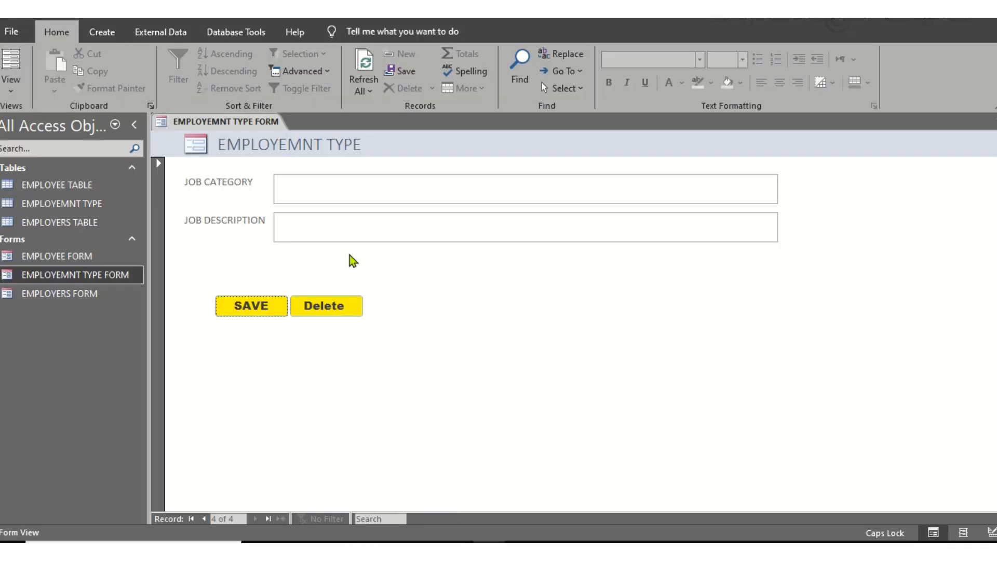
left_click(488, 542)
left_click(333, 192)
type("GK4")
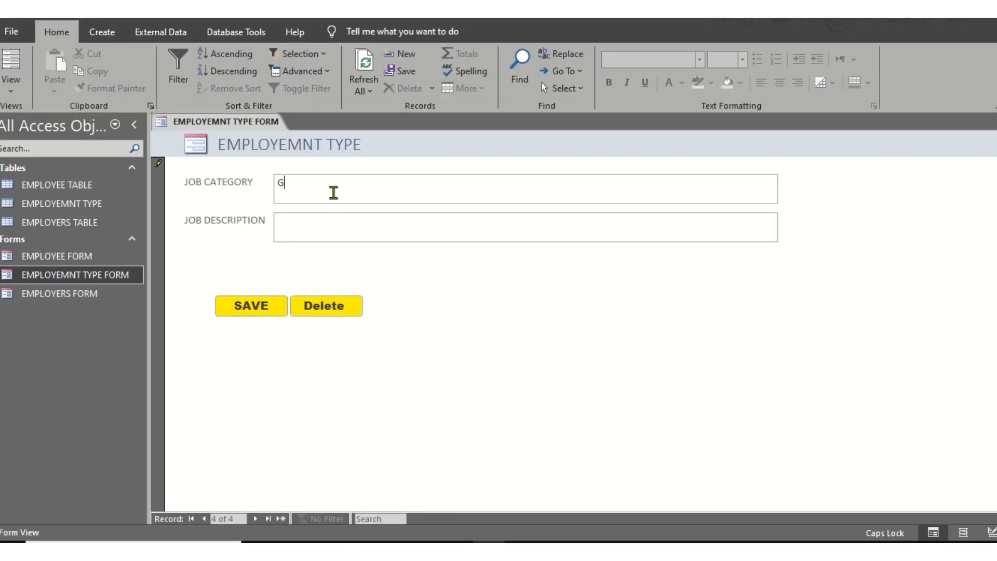
left_click(397, 231)
type("PERMANENT")
left_click(240, 307)
right_click(246, 119)
left_click(279, 150)
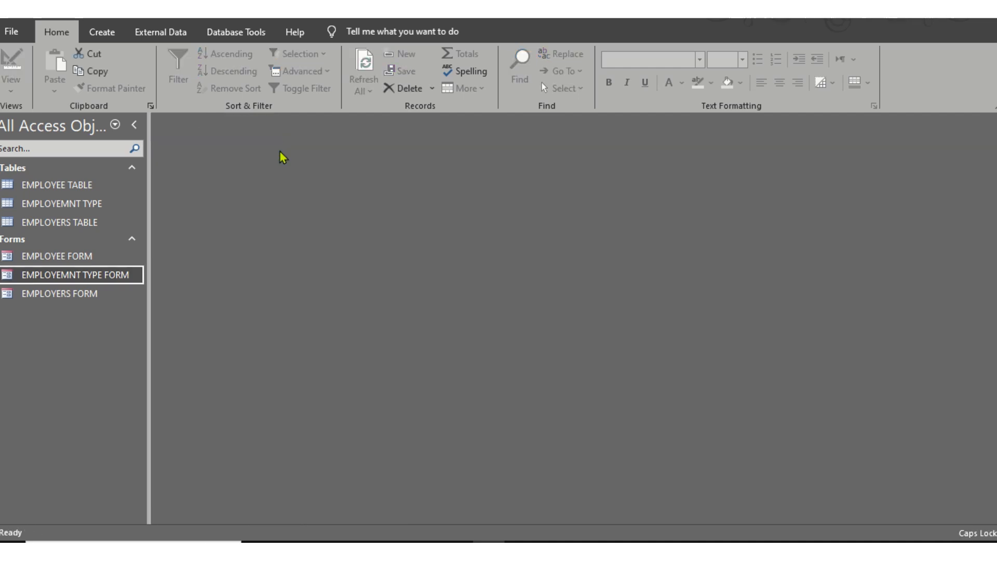
- Open EMPLOYEE FORM, consult Table 1: EMPLOYEE TABLE in the exam paper, and return to the blank record in Access
double_click(103, 255)
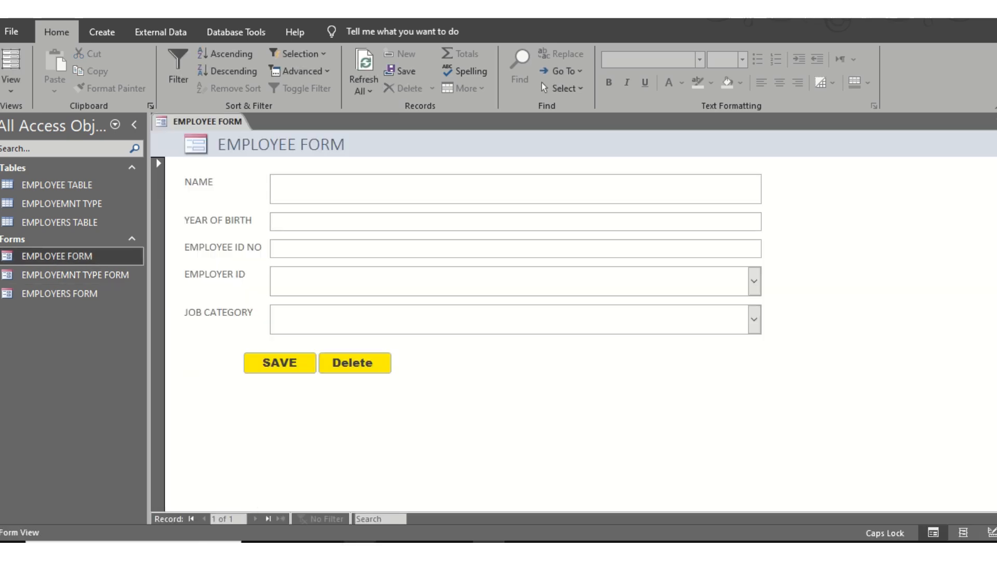
left_click(352, 540)
scroll(384, 358, "up", 4)
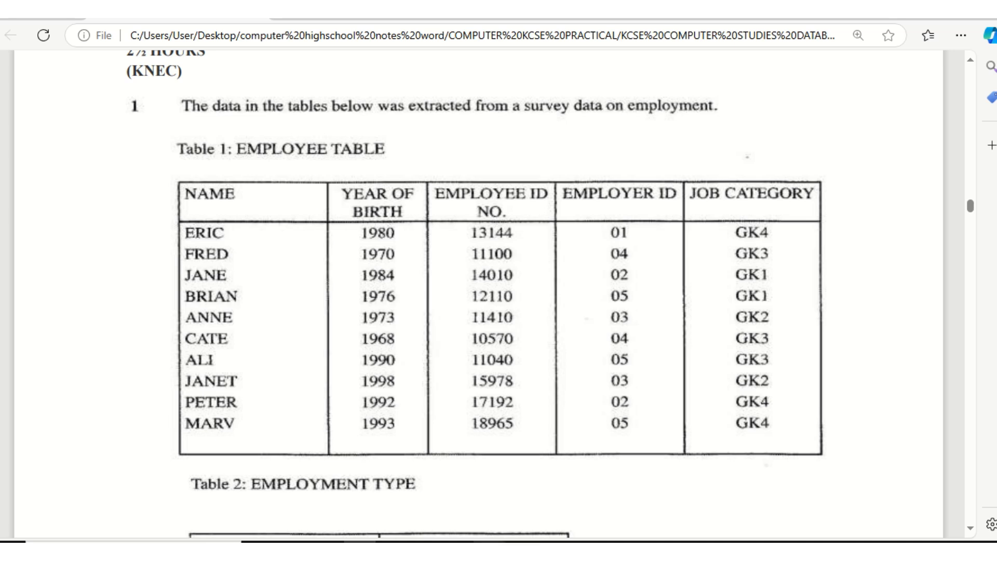
mouse_move(490, 541)
left_click(476, 503)
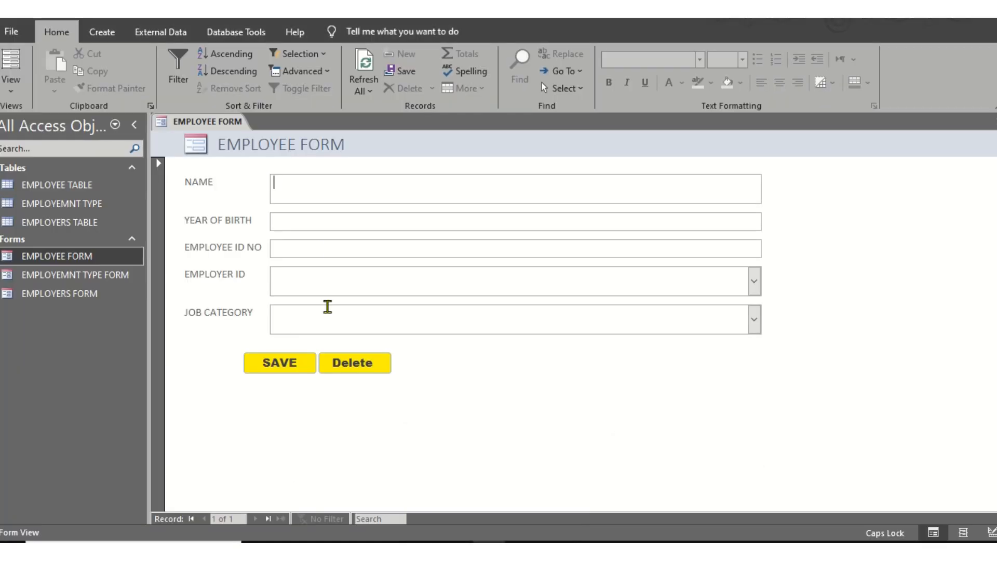
- Fill in the first employee's name, year of birth and employee ID number from the first row of Table 1 in the exam paper
type("ERIC")
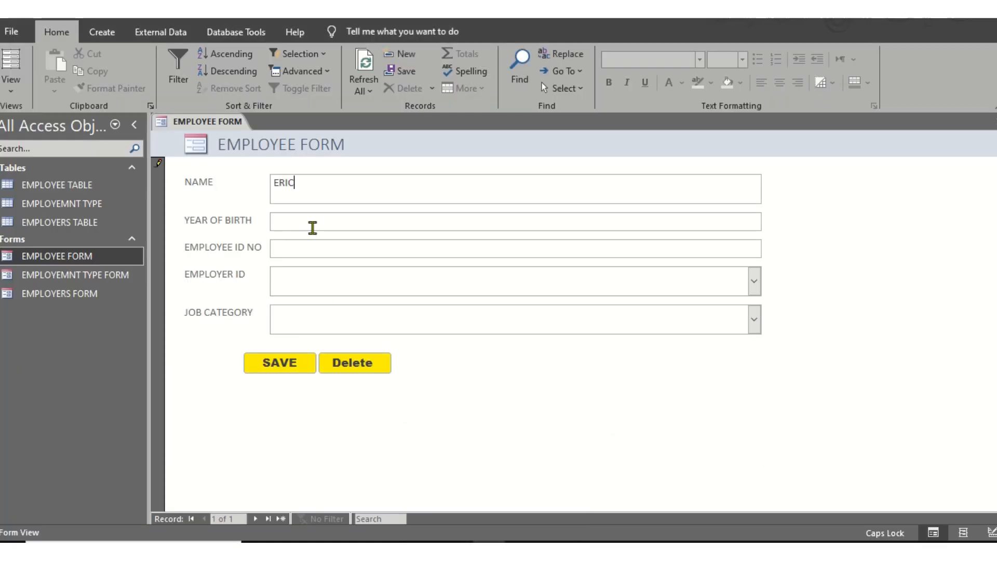
type("K1980")
left_click(335, 249)
left_click(360, 542)
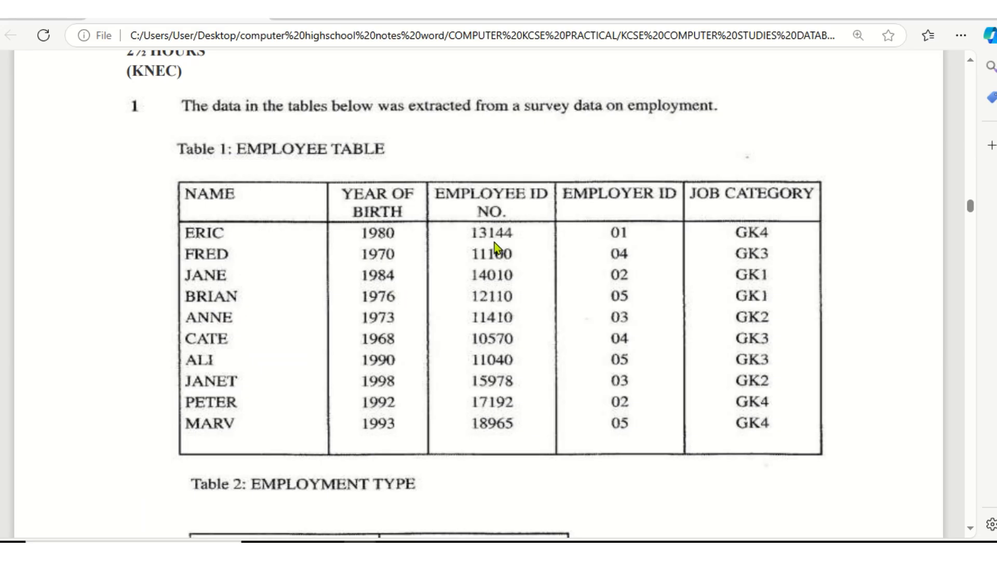
left_click(489, 542)
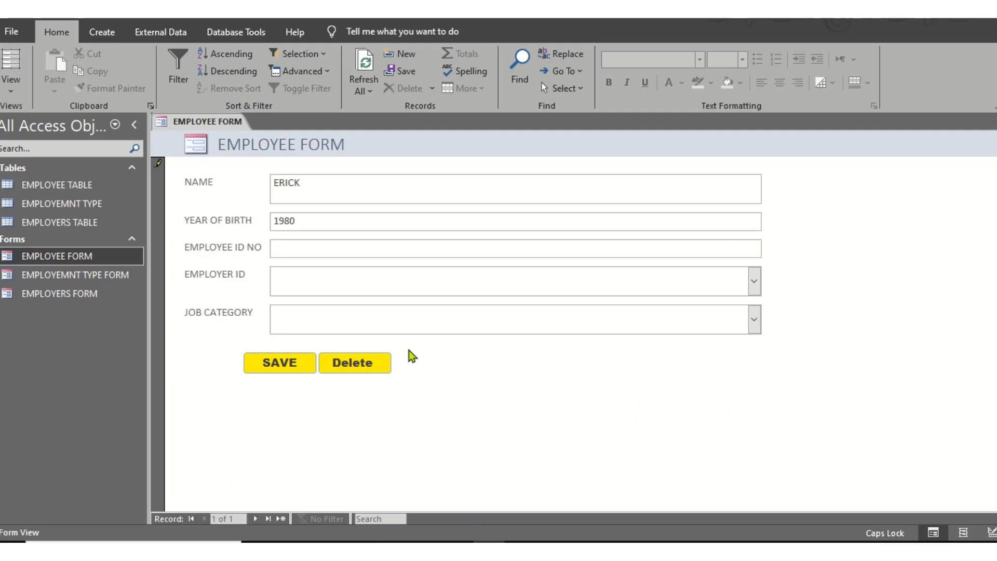
type("13144")
- Check the first employee's row in the exam paper and set the record's EMPLOYER ID to 01
left_click(360, 541)
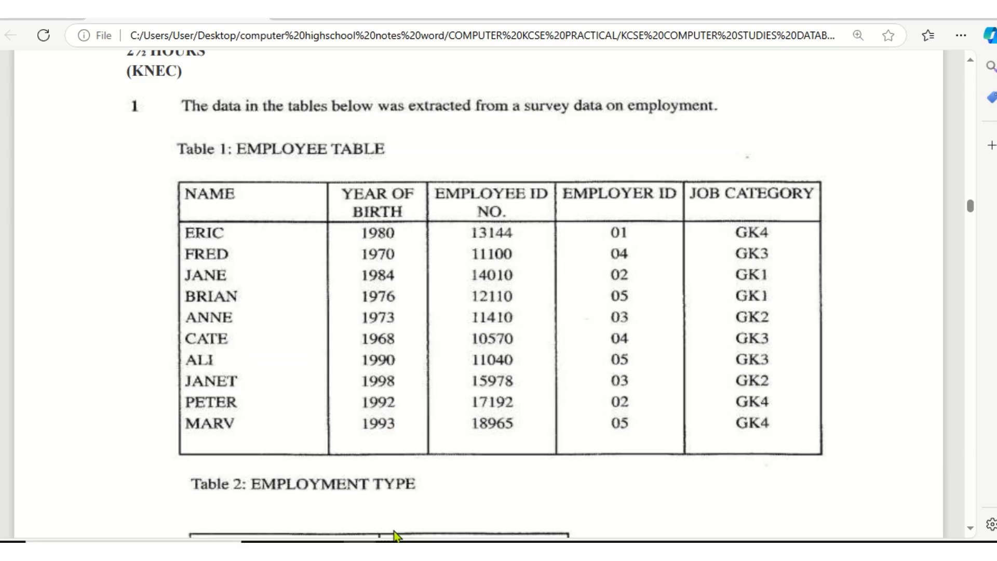
mouse_move(488, 542)
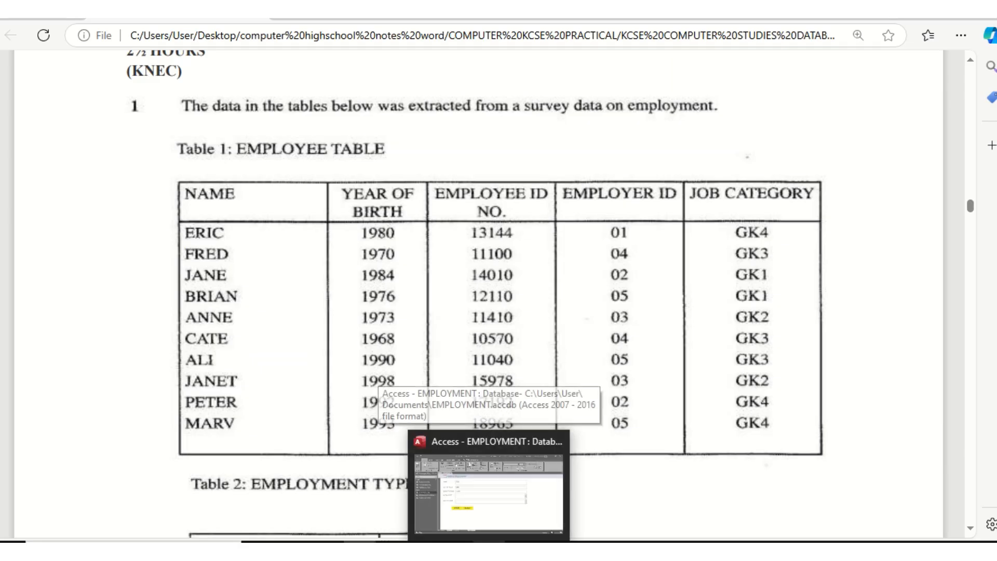
left_click(510, 509)
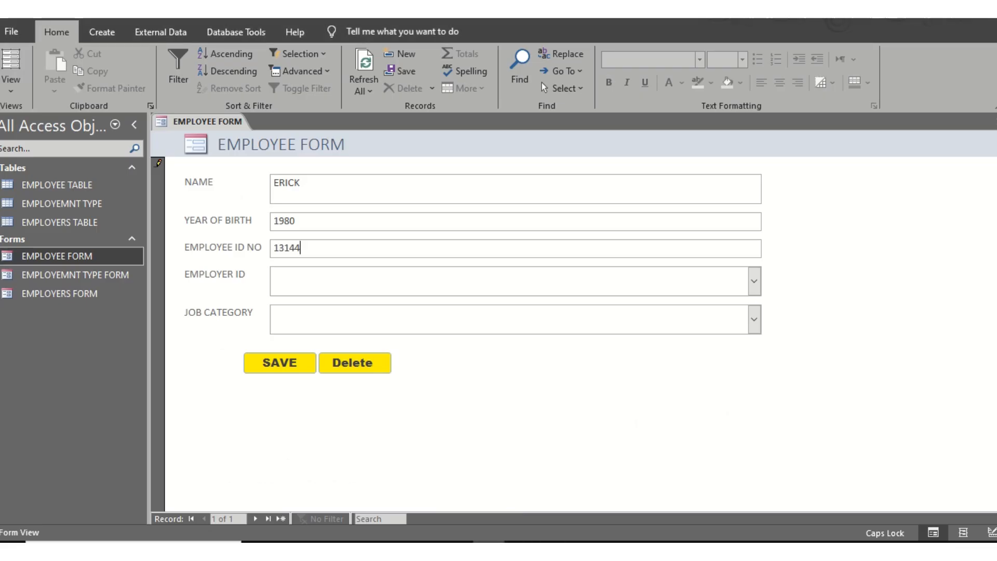
left_click(359, 542)
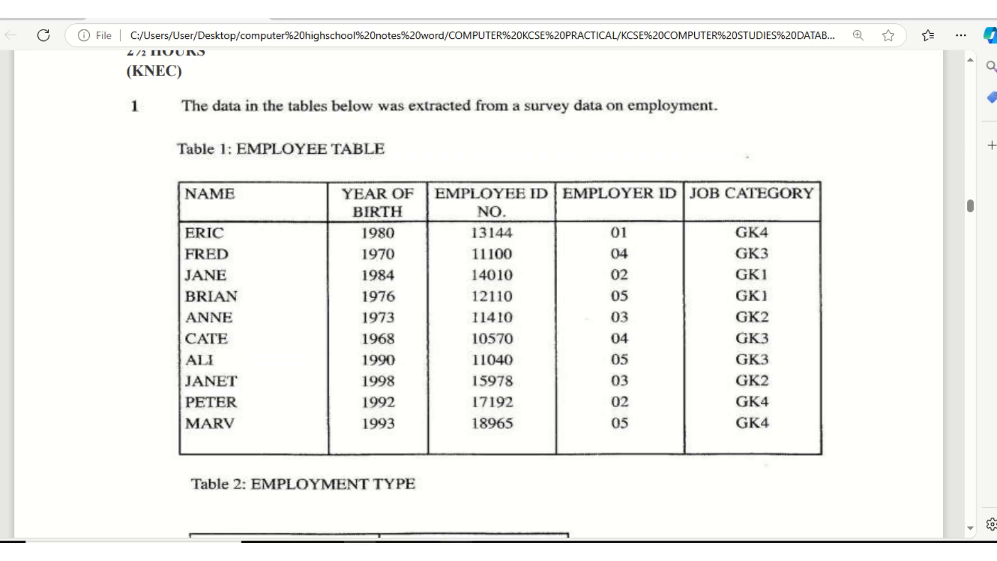
key("alt+Tab")
left_click(754, 281)
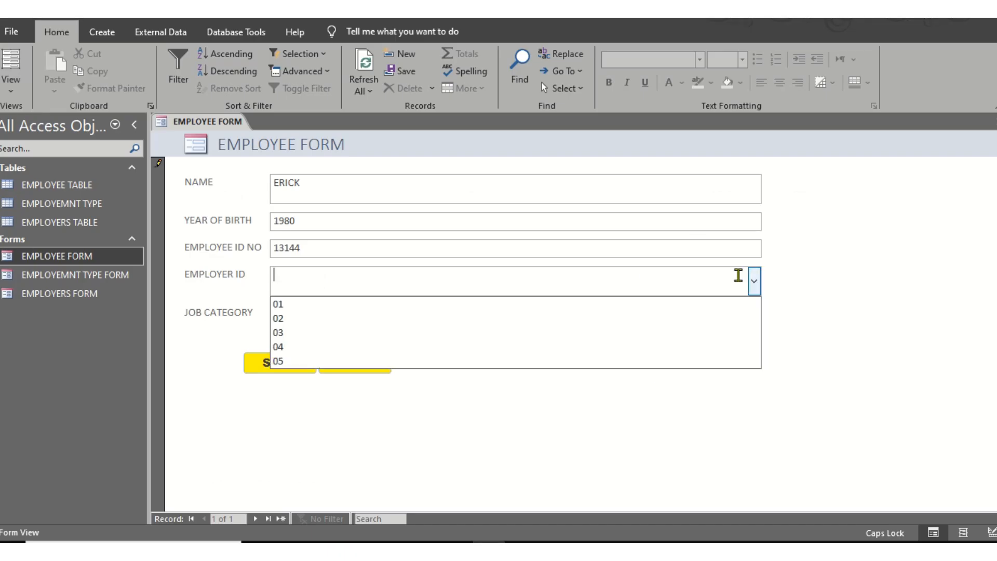
left_click(300, 304)
- Check the paper for the first employee's job category, set JOB CATEGORY to GK4, and save the record
left_click(334, 332)
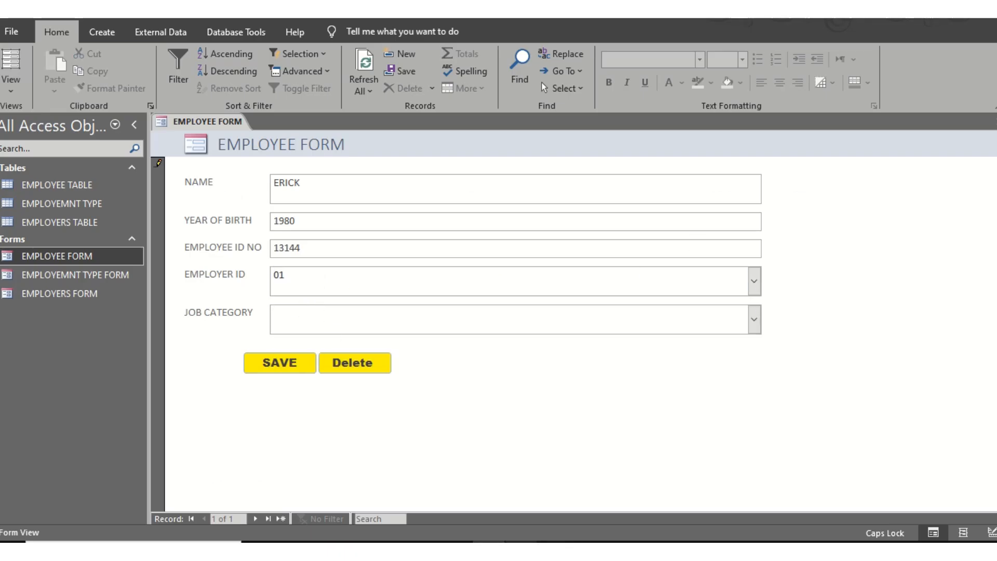
key("alt+Tab")
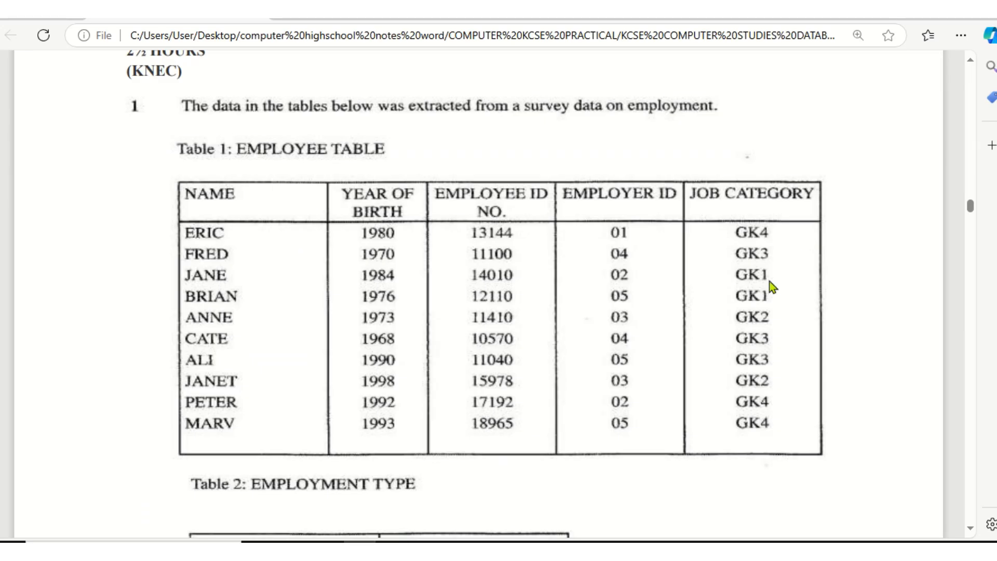
key("alt+Tab")
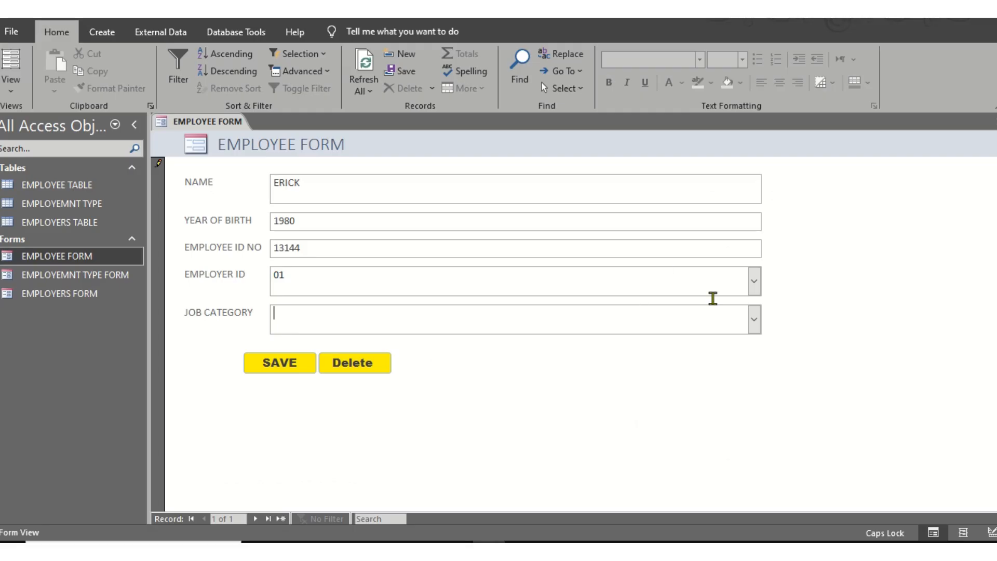
left_click(753, 319)
left_click(289, 384)
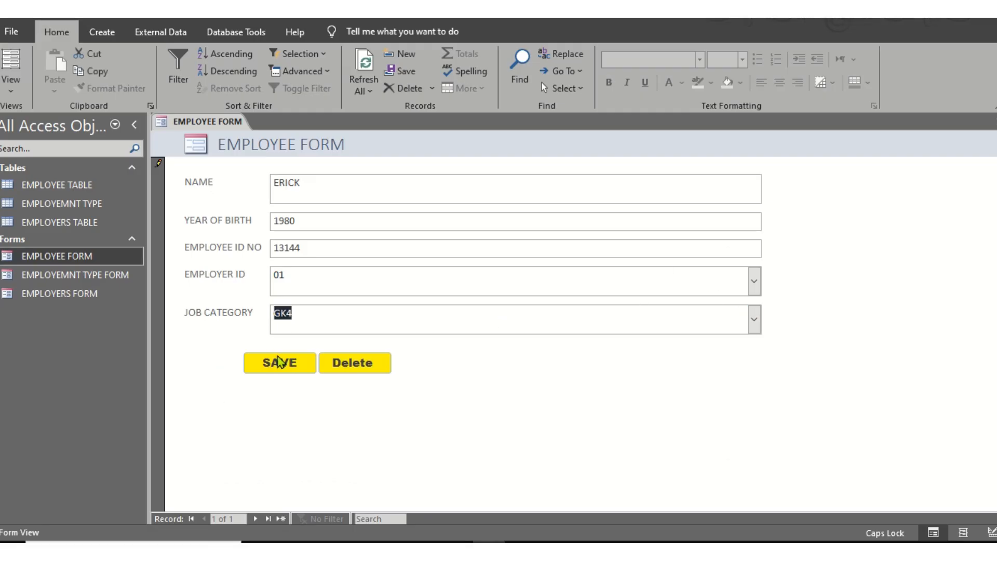
left_click(284, 366)
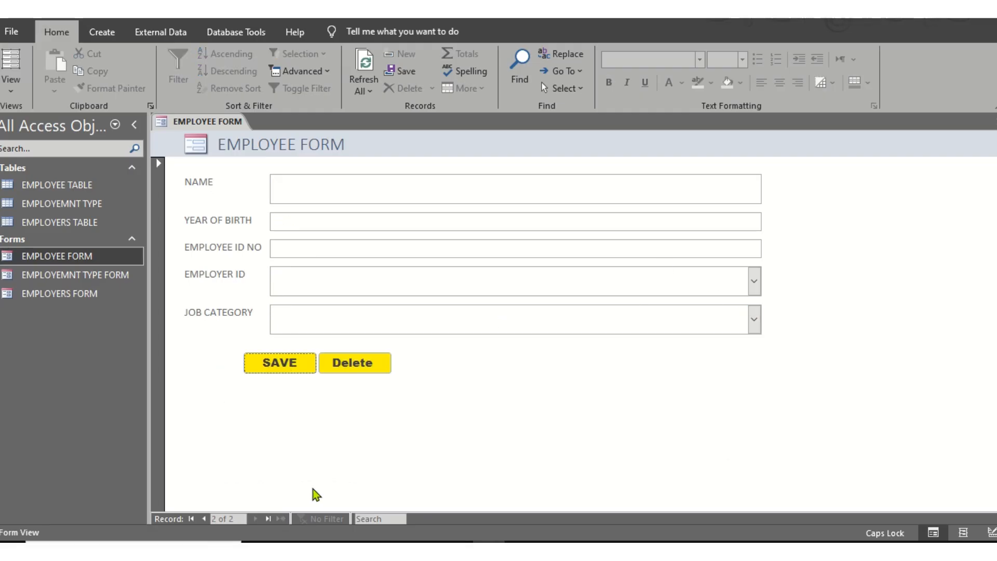
- Fill in the second employee's name, year of birth and employee ID number in the blank record from Table 1's second row
key("alt+Tab")
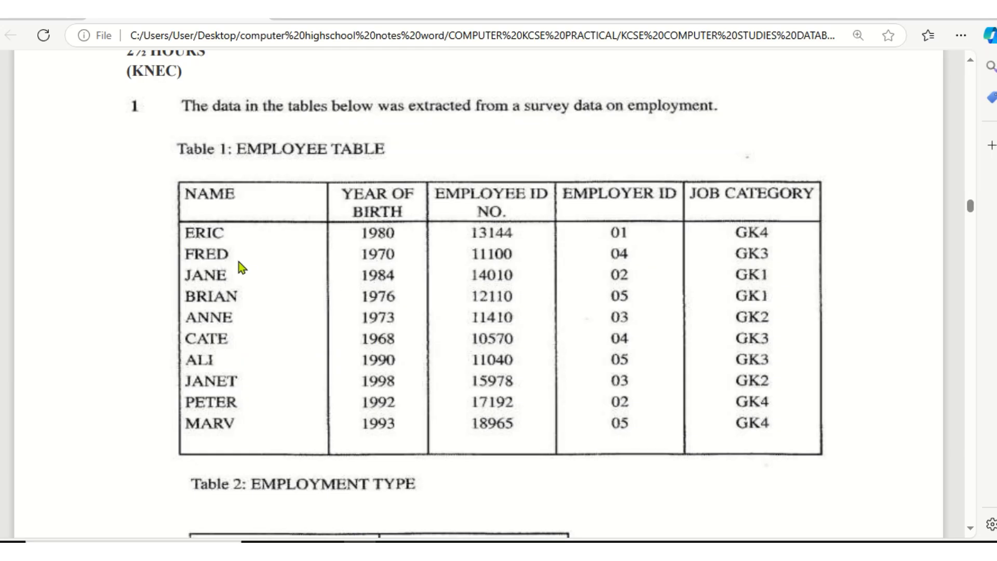
key("alt+Tab")
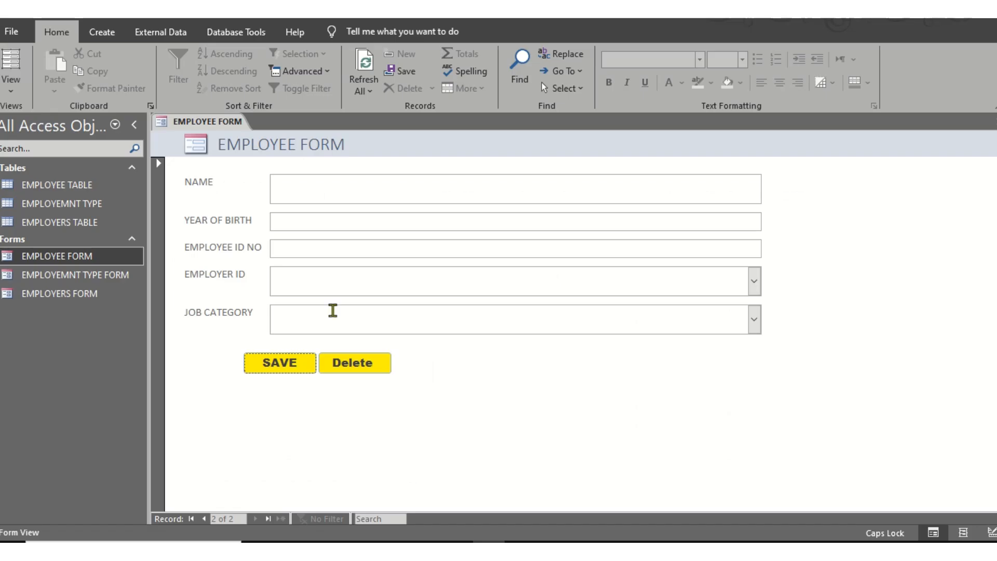
left_click(292, 193)
type("FRE")
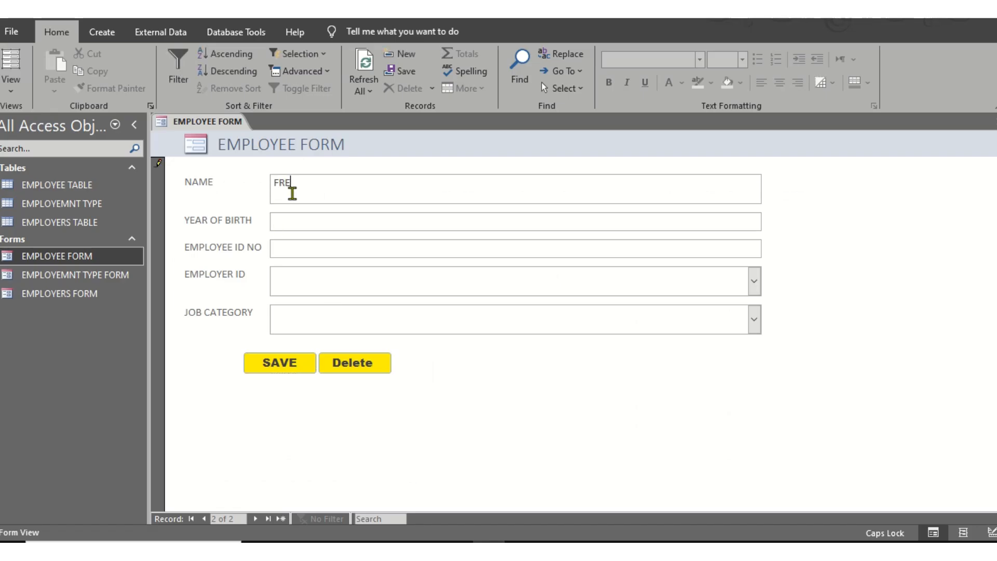
type("D")
left_click(306, 215)
type("1970")
left_click(356, 248)
left_click(489, 542)
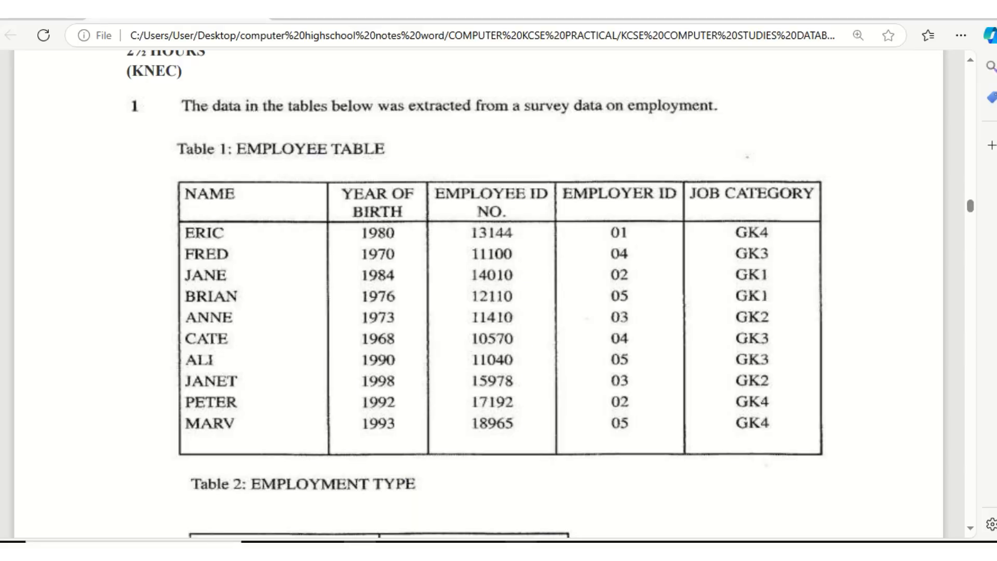
left_click(489, 541)
type("11100")
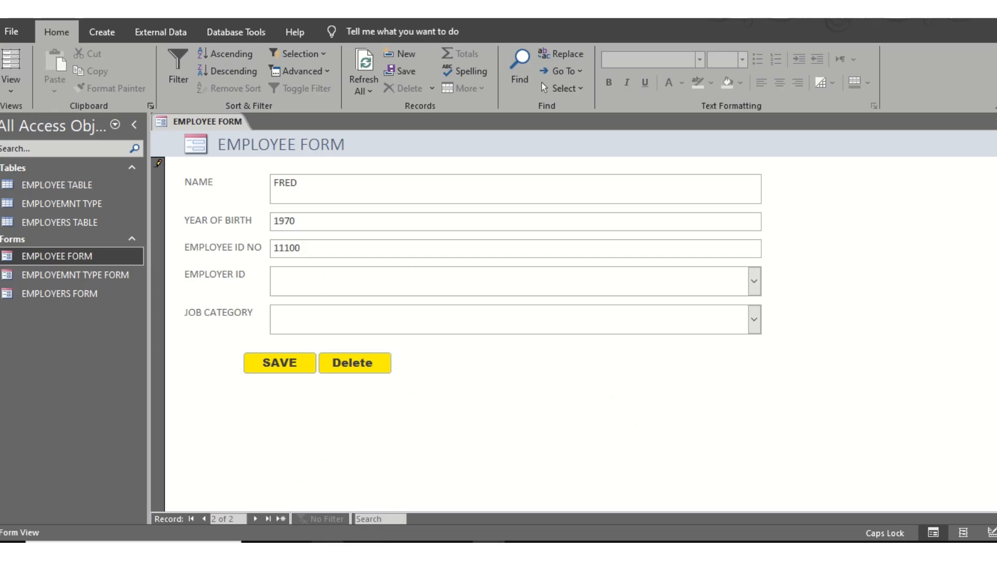
- Check the second employee's row in the paper, set EMPLOYER ID to 04 and JOB CATEGORY to GK3, and save the record
left_click(359, 542)
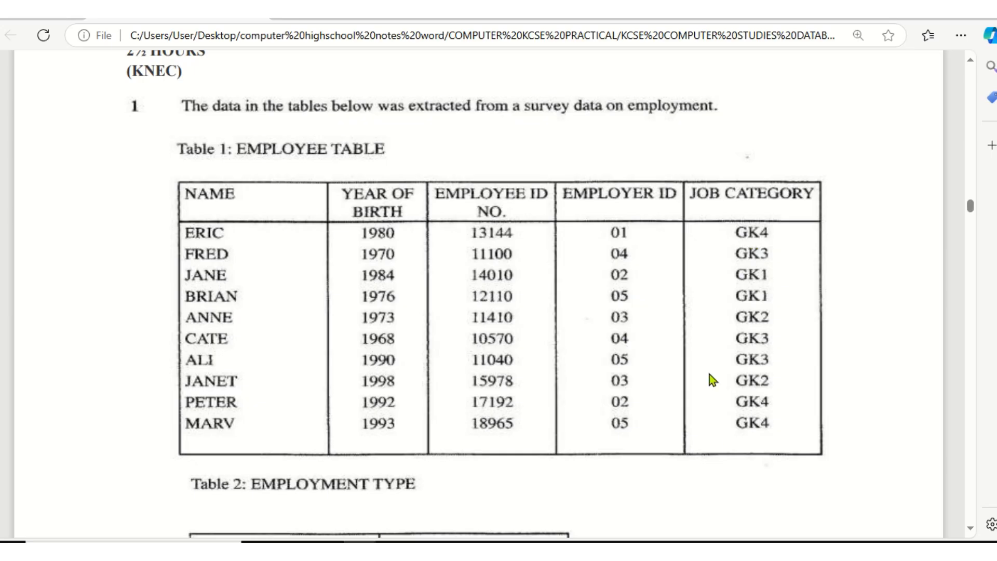
left_click(488, 541)
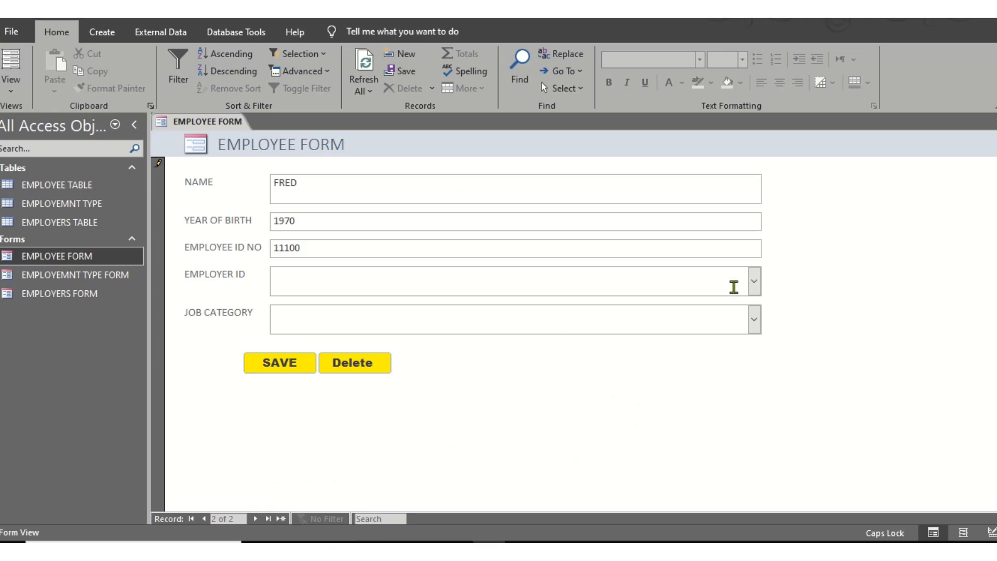
left_click(756, 282)
left_click(278, 346)
left_click(754, 319)
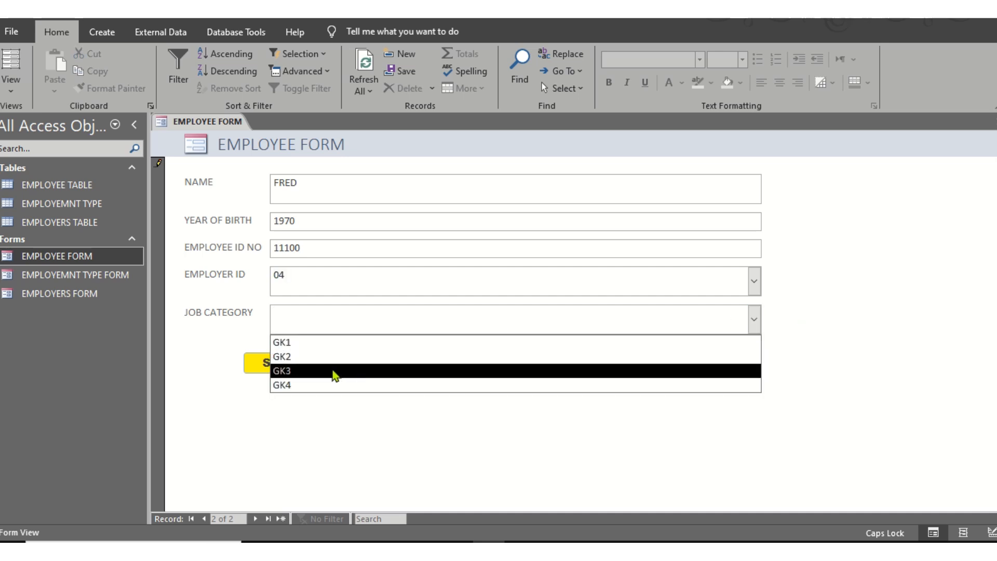
left_click(314, 384)
left_click(281, 362)
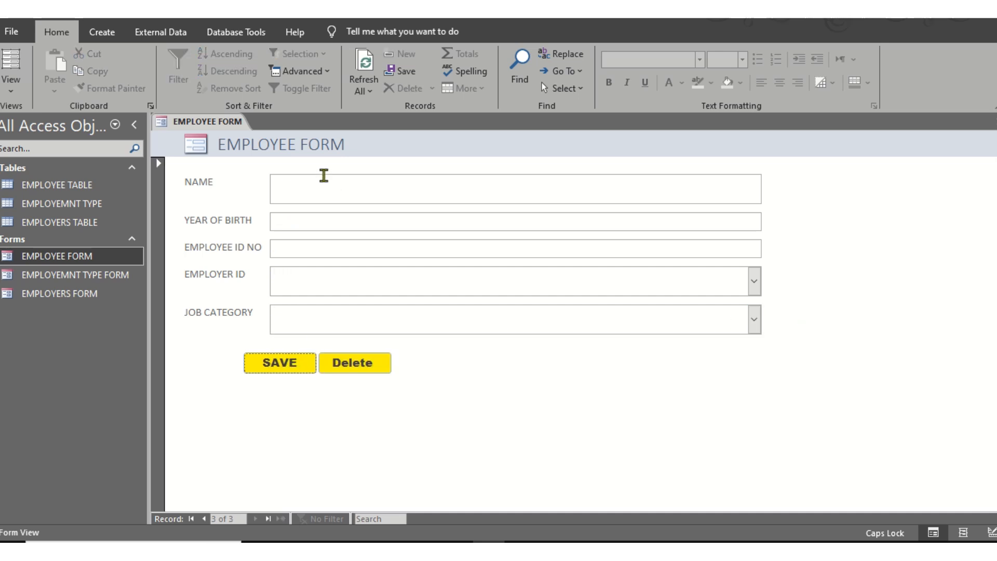
- Consult the third row of Table 1 in the exam paper and start the third employee's record at the NAME field
key("alt+Tab")
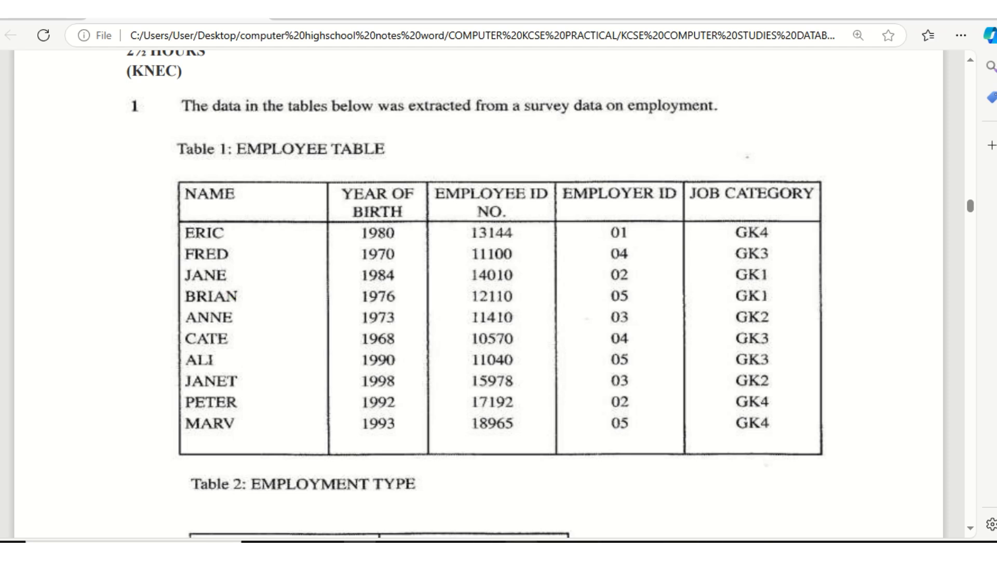
key("alt+Tab")
left_click(316, 191)
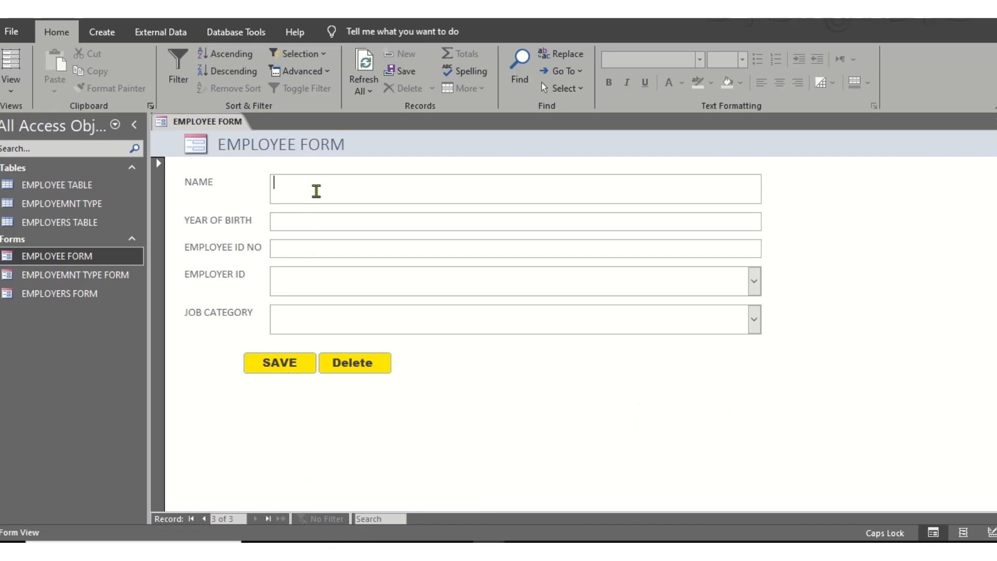
- Enter the name, year of birth and employee ID number of the source table's third employee in the employee form
type("JANE")
left_click(305, 221)
type("1984")
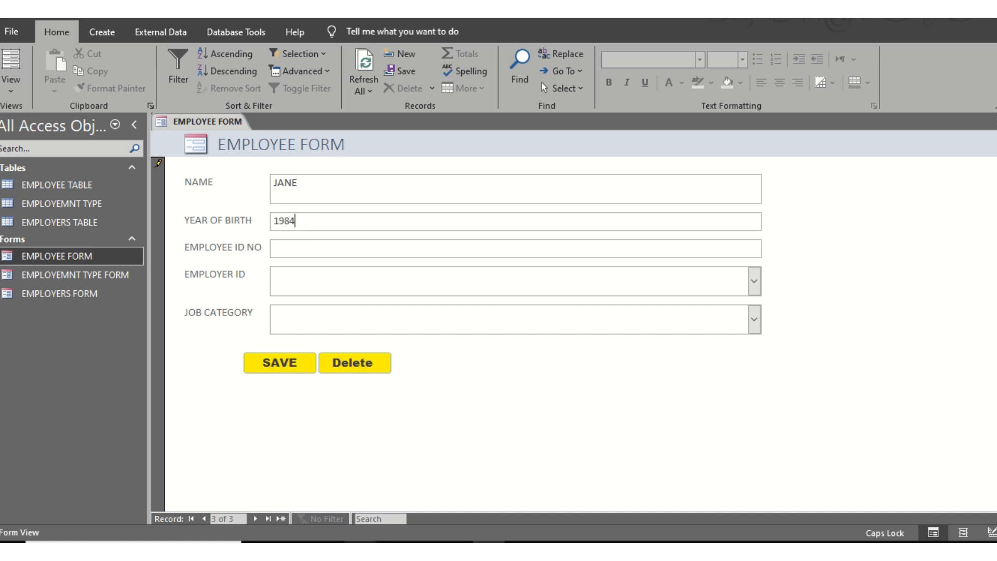
key("alt+Tab")
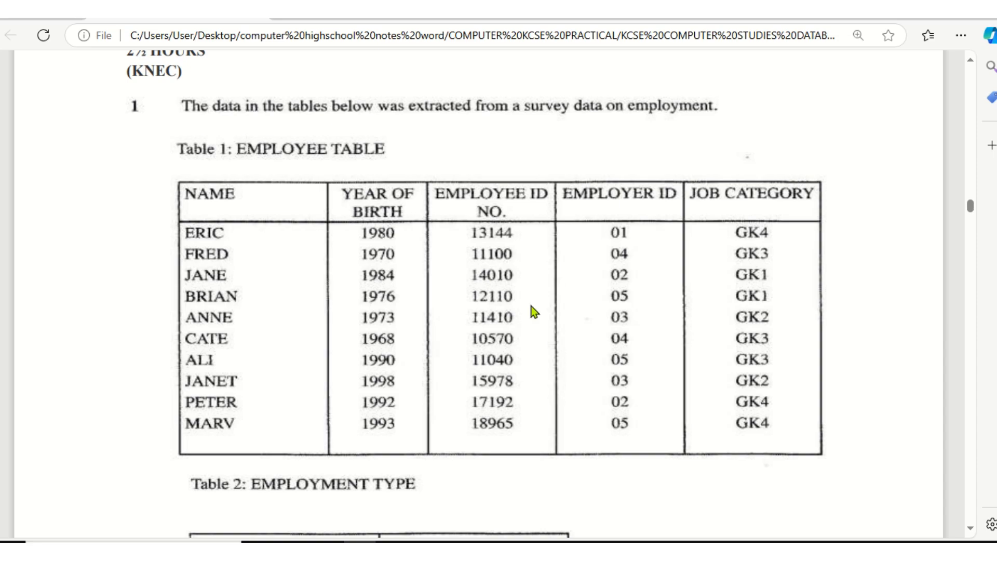
key("alt+Tab")
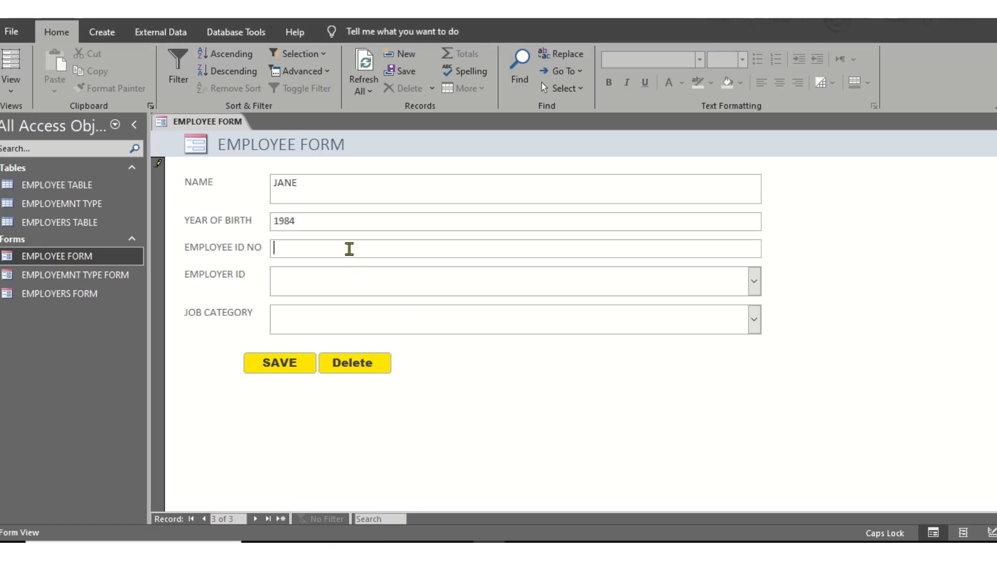
type("14010")
- Set the third employee's employer ID to 02 and job category to GK1, as in the source table, and save the record
key("alt+Tab")
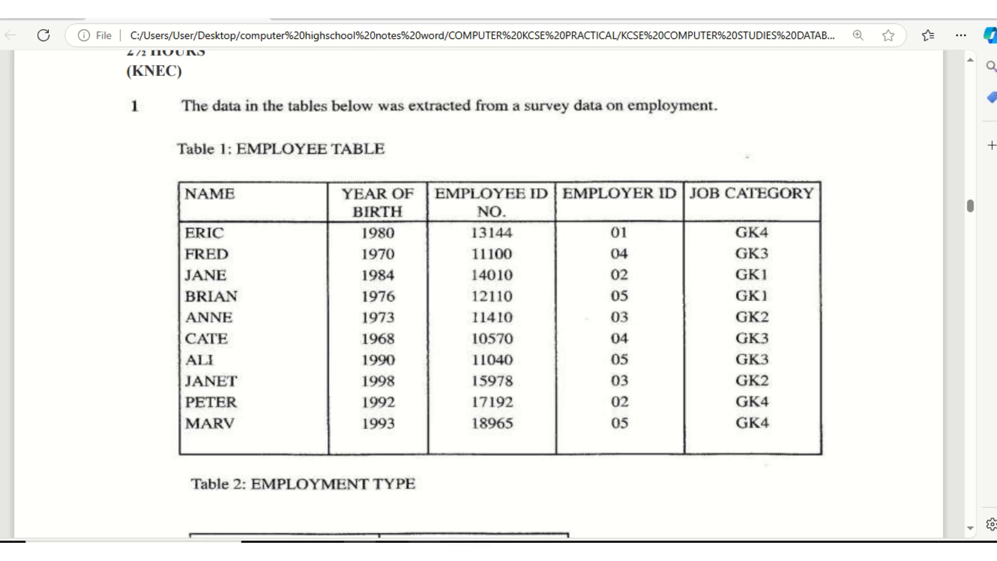
left_click(359, 546)
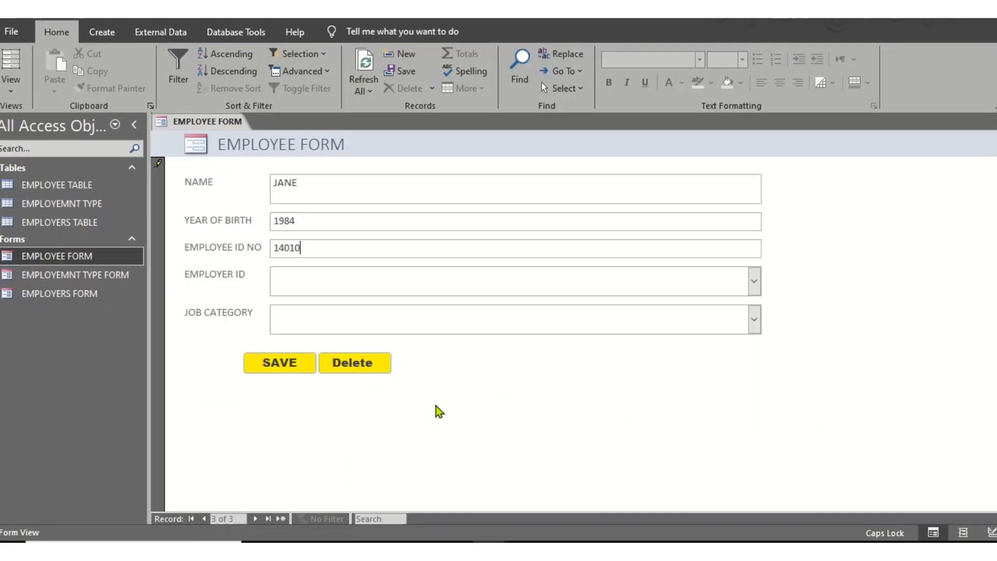
left_click(323, 288)
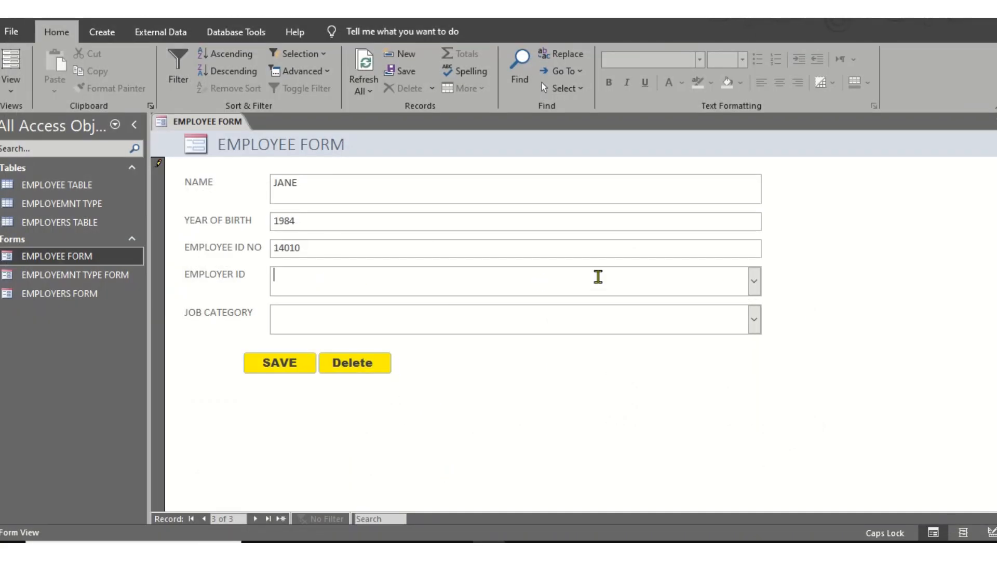
left_click(754, 281)
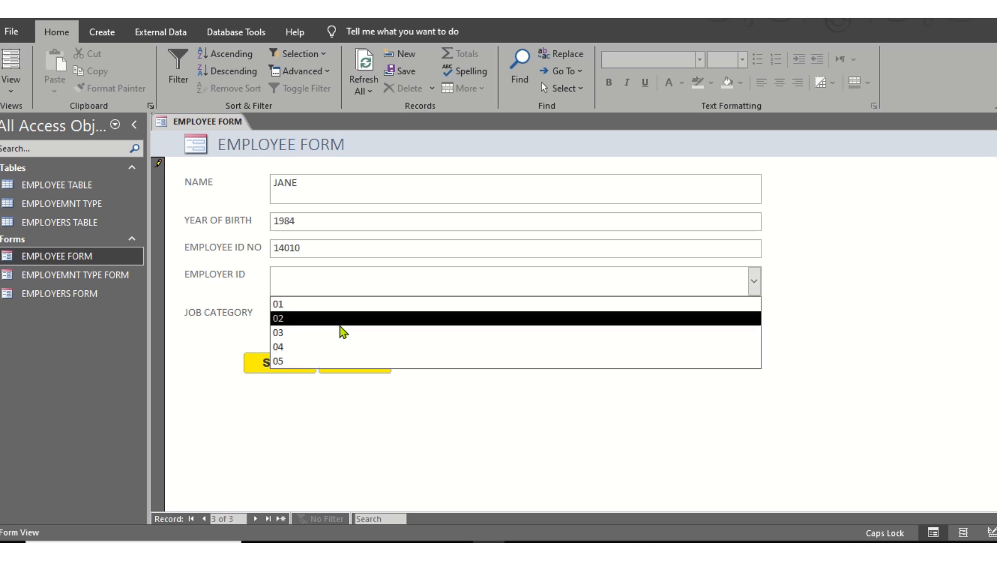
left_click(321, 319)
left_click(753, 319)
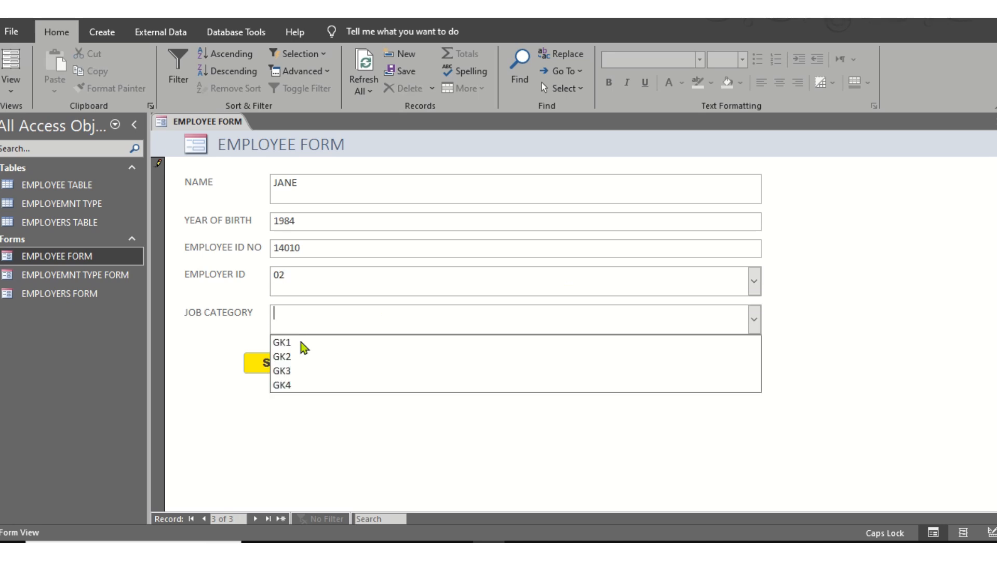
left_click(300, 342)
left_click(285, 363)
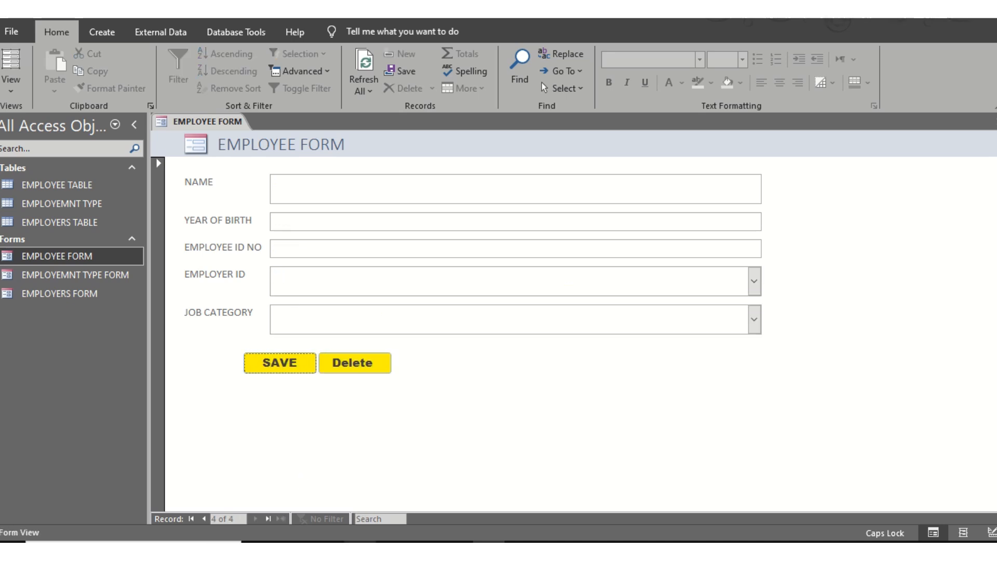
- Fill in the name, year of birth and employee ID number of the source table's fourth employee in the blank record
key("alt+Tab")
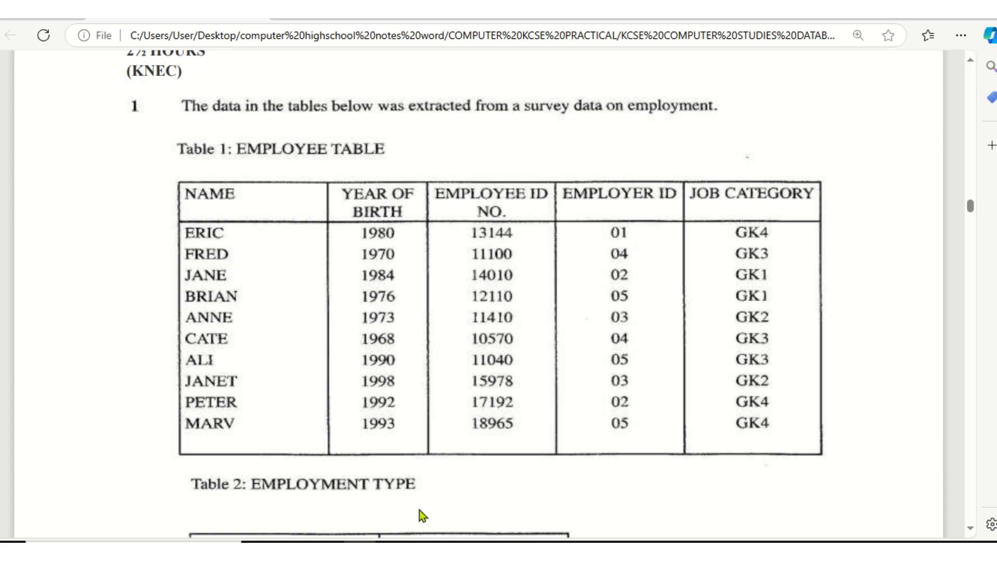
key("alt+Tab")
left_click(313, 197)
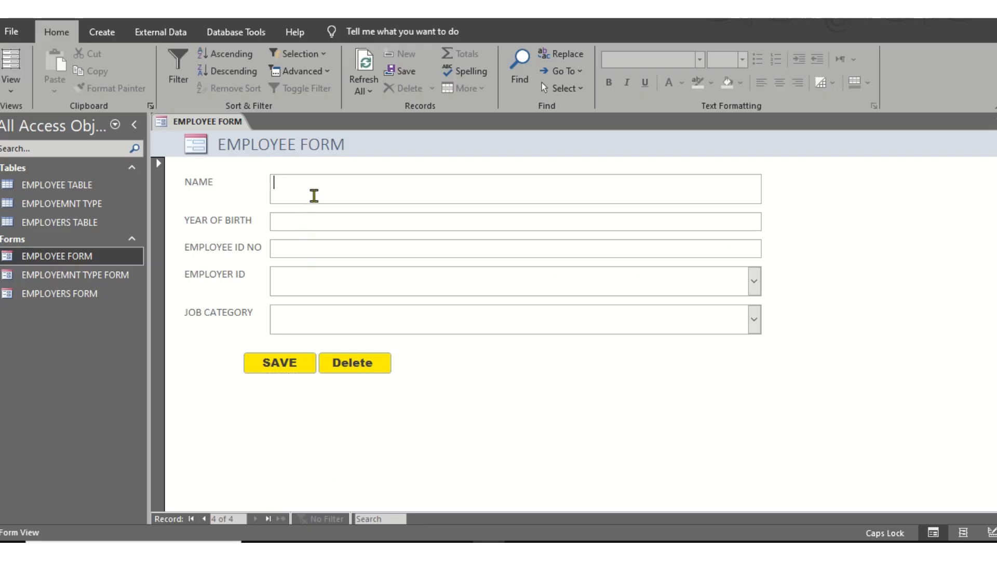
type("BRIAN")
left_click(396, 222)
type("1976")
left_click(392, 251)
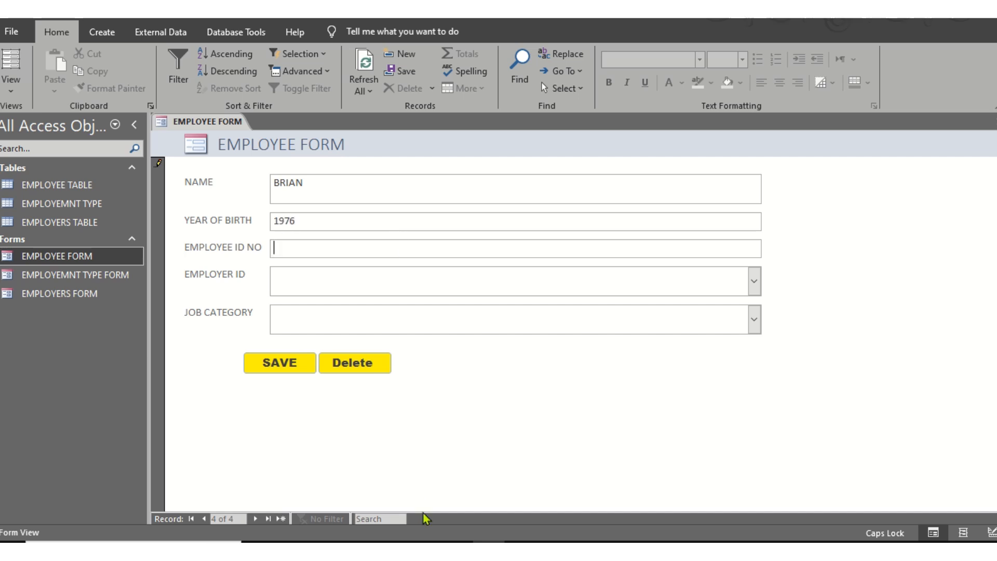
left_click(360, 542)
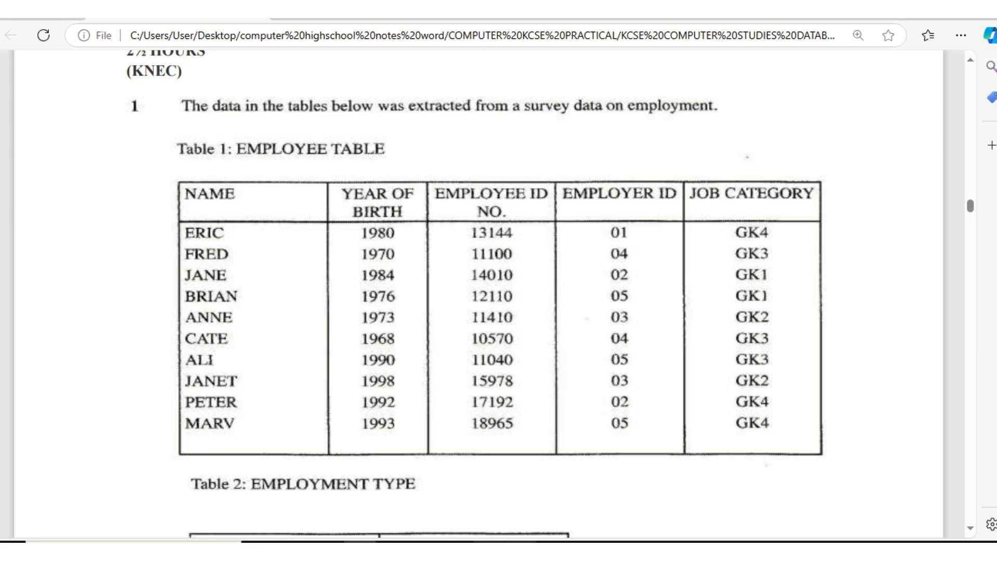
left_click(488, 542)
type("12110")
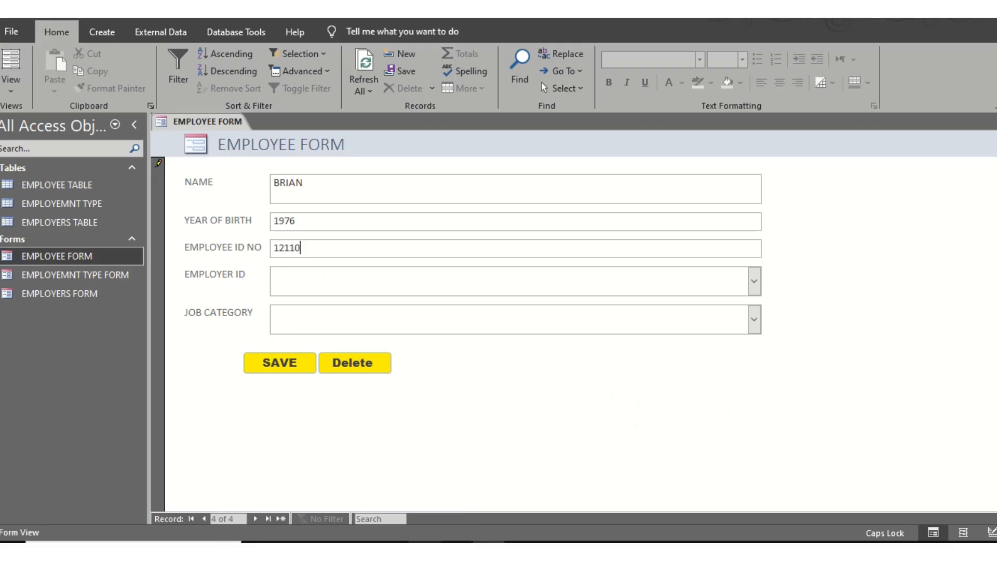
- Choose employer ID 05 and job category GK1 for the fourth employee according to the source table, and save the record
left_click(360, 541)
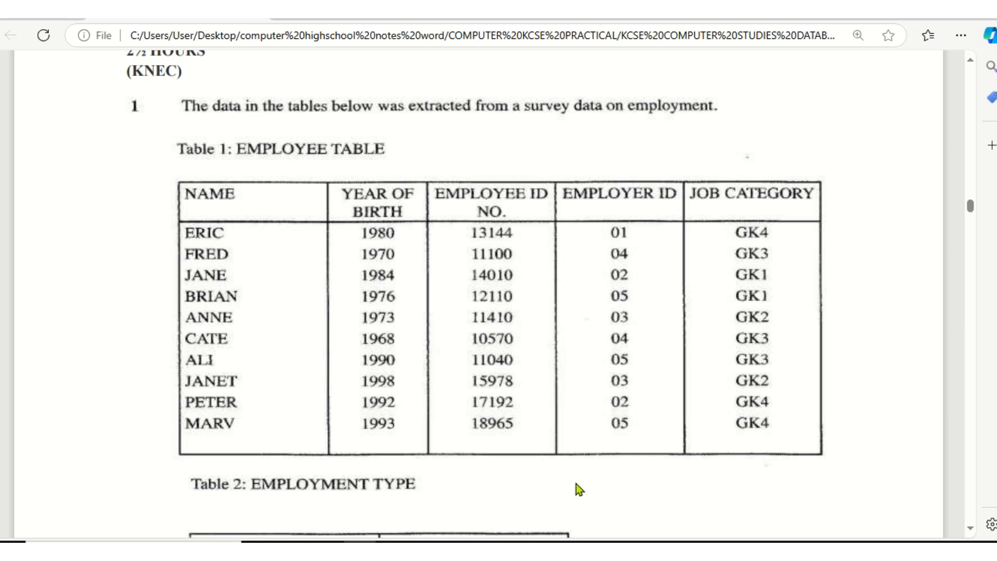
left_click(488, 542)
left_click(329, 283)
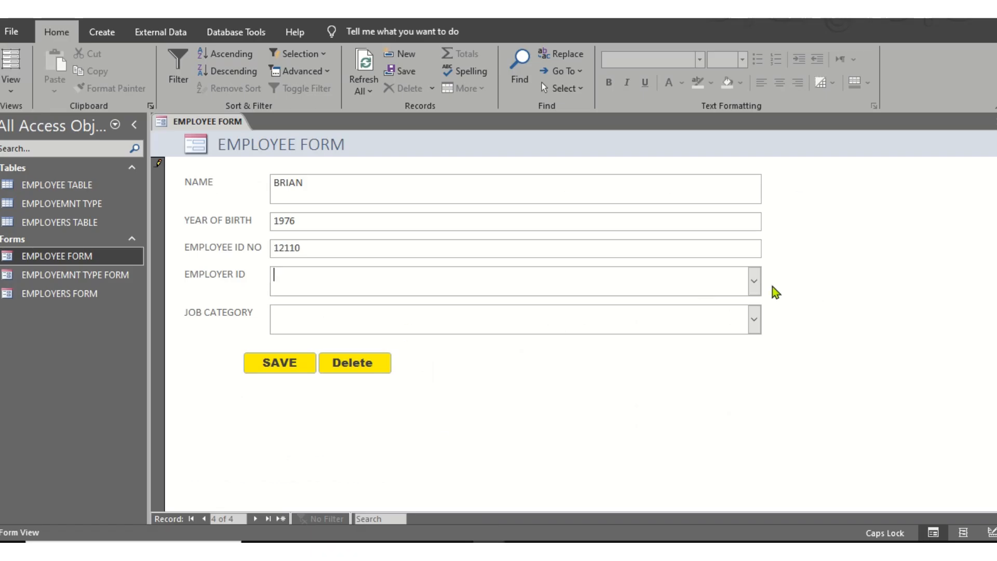
left_click(754, 282)
left_click(365, 361)
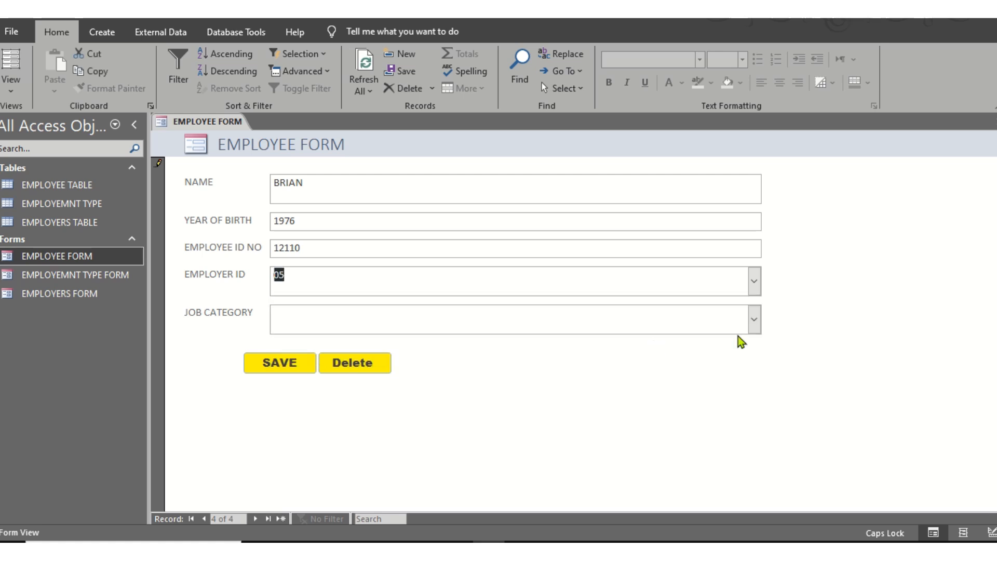
left_click(753, 320)
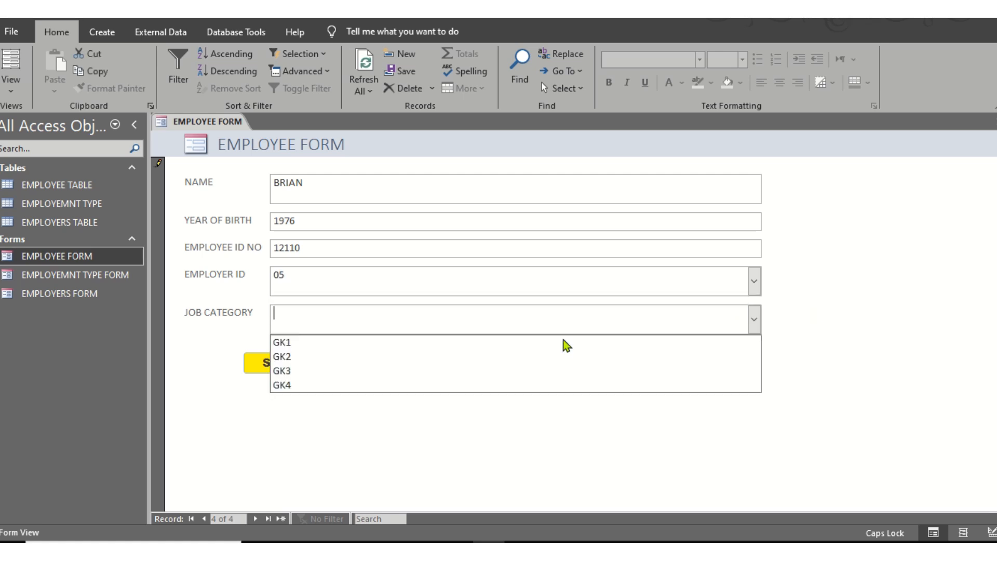
left_click(317, 343)
left_click(285, 362)
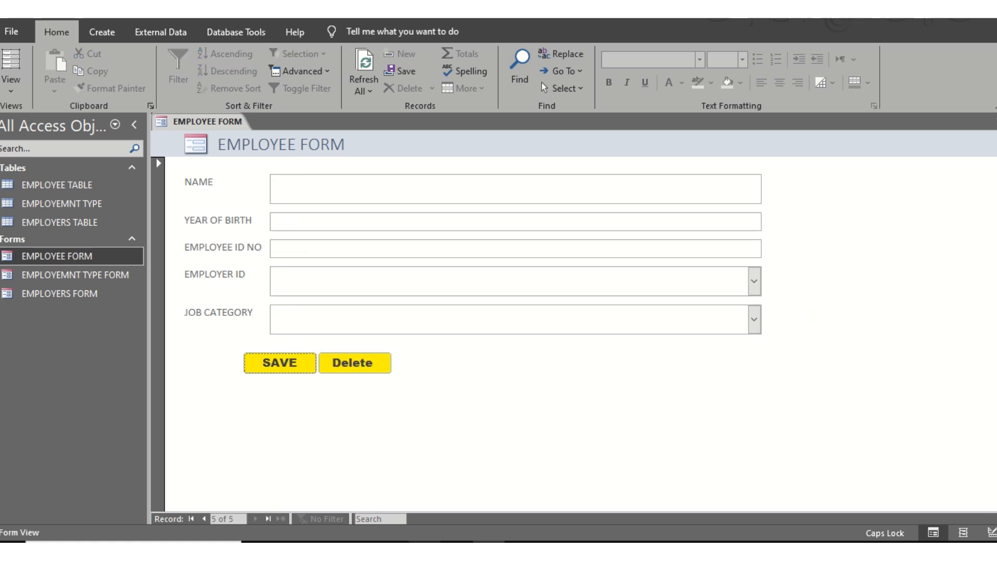
- Fill in the name, year of birth and employee ID number of the source table's fifth employee in the blank record
key("alt+Tab")
scroll(322, 376, "down", 3)
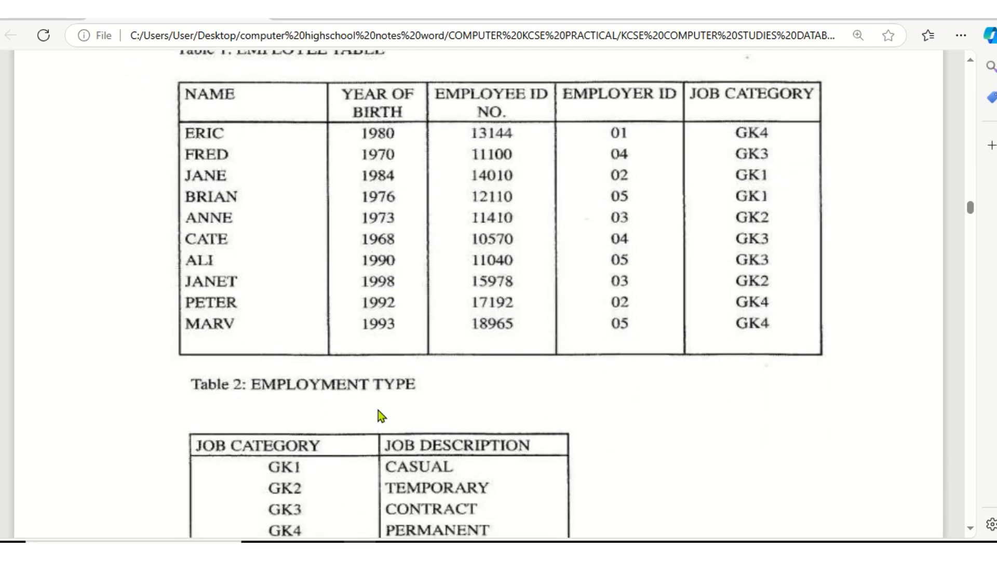
key("alt+Tab")
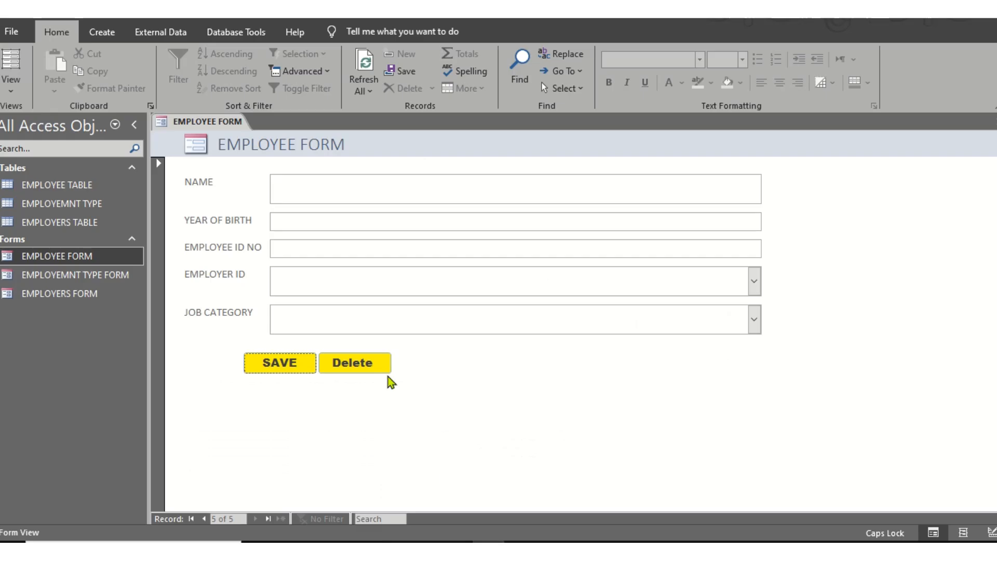
left_click(316, 192)
type("ANNE")
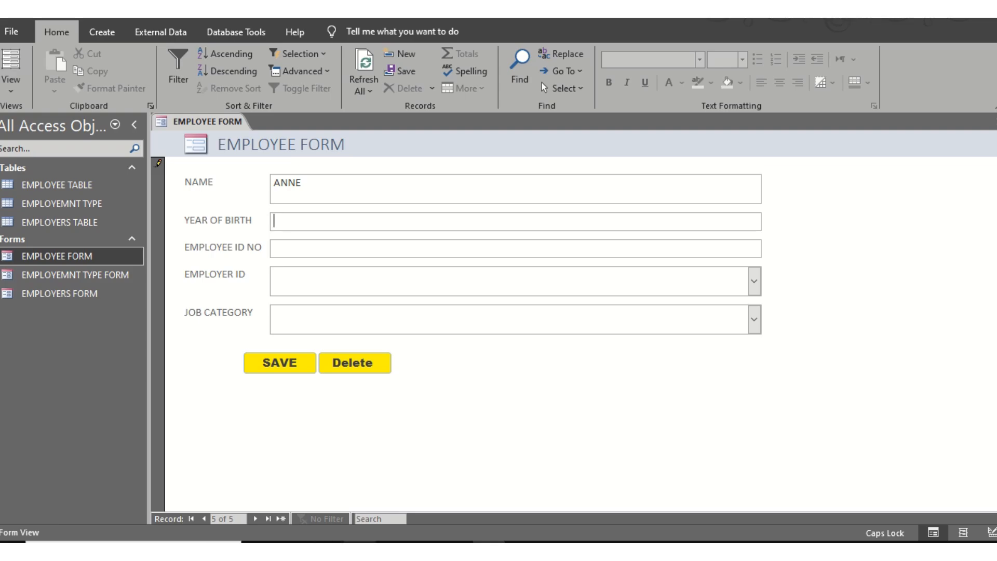
key("alt+Tab")
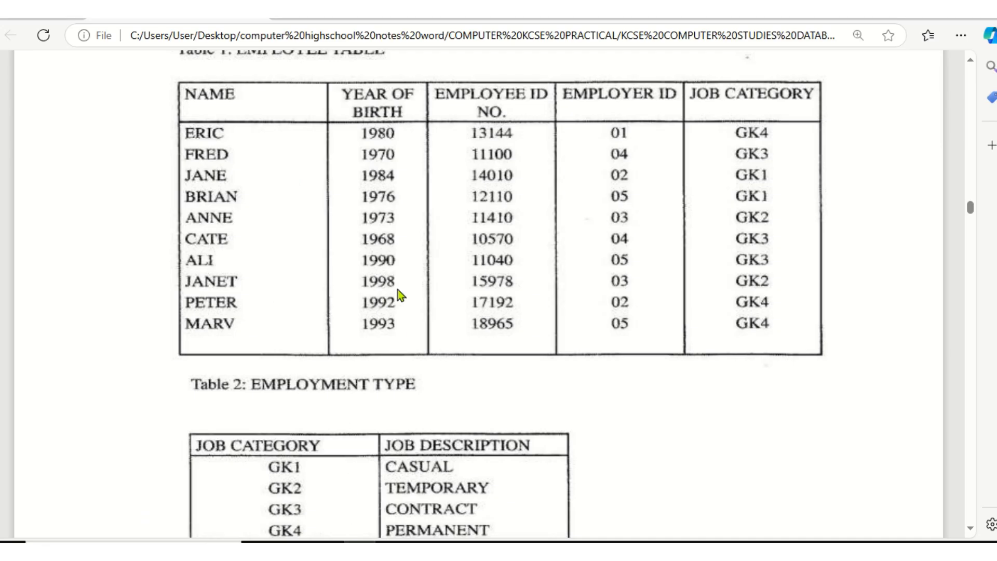
key("alt+Tab")
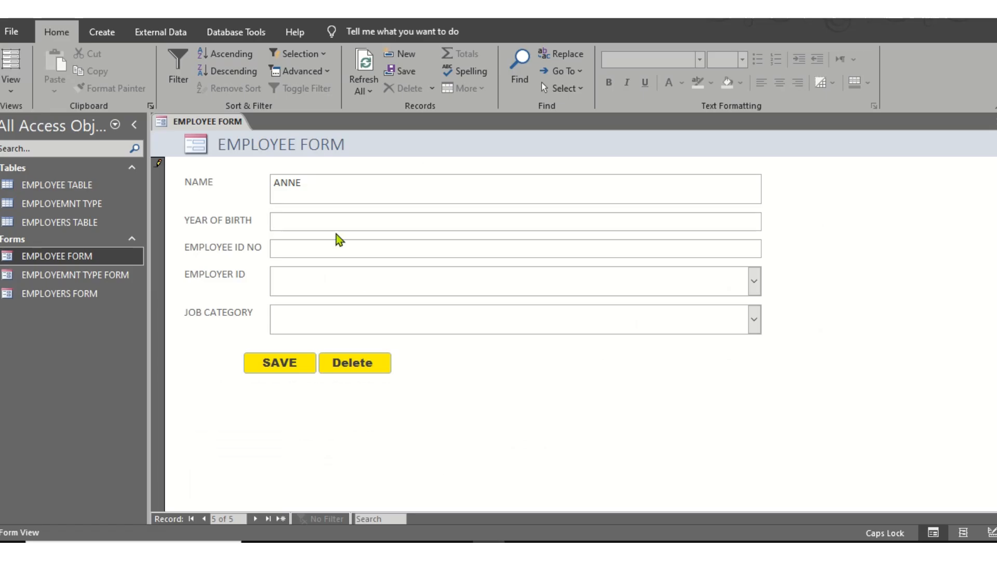
type("1973")
left_click(350, 245)
key("alt+Tab")
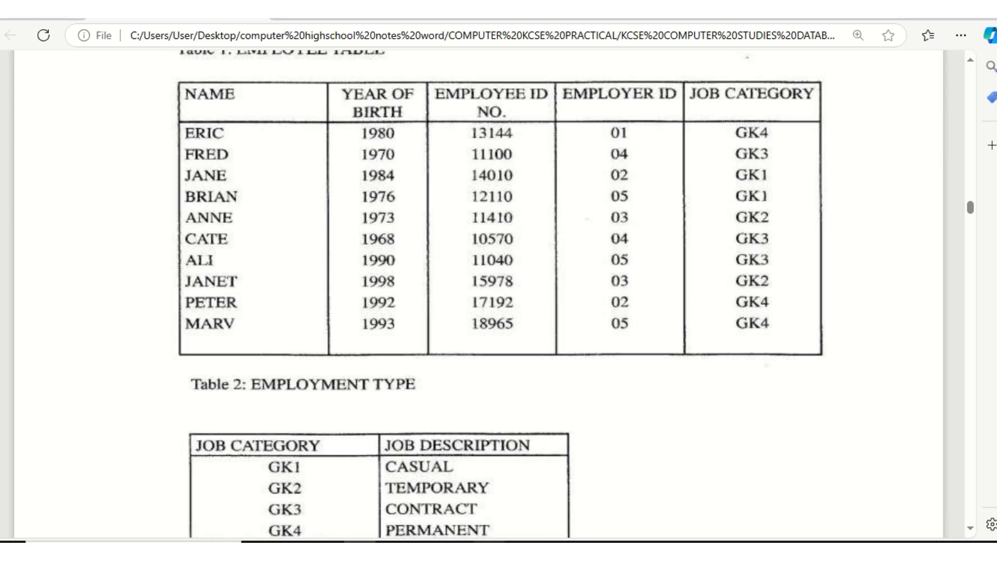
left_click(488, 542)
type("11410")
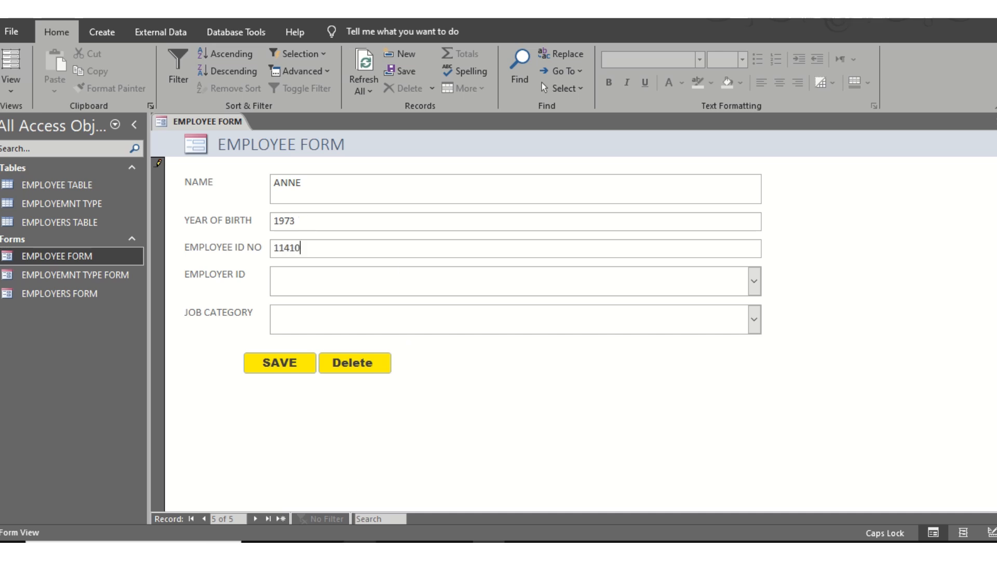
- Choose employer ID 03 and job category GK2 for the fifth employee according to the source table, and save the record
left_click(360, 542)
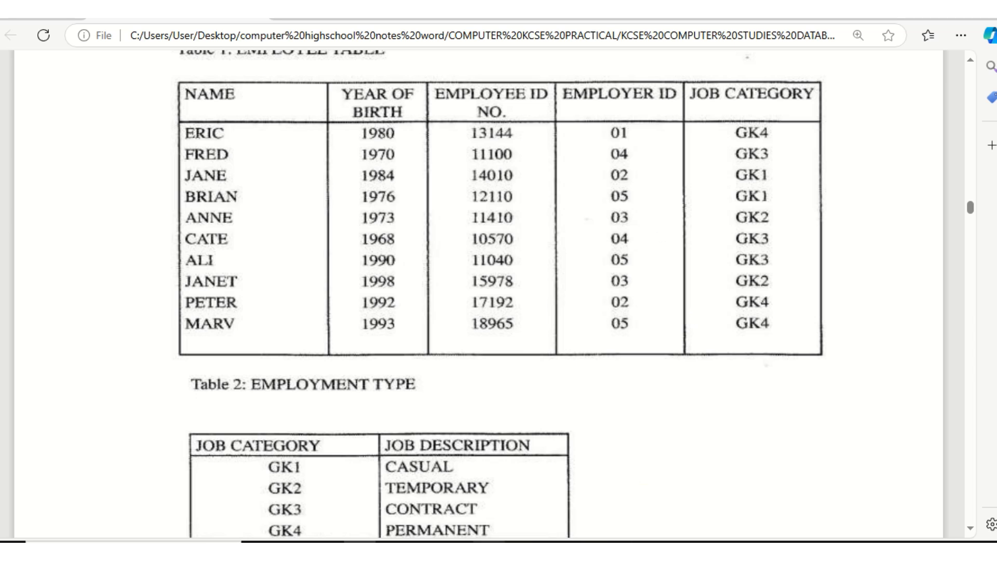
mouse_move(488, 541)
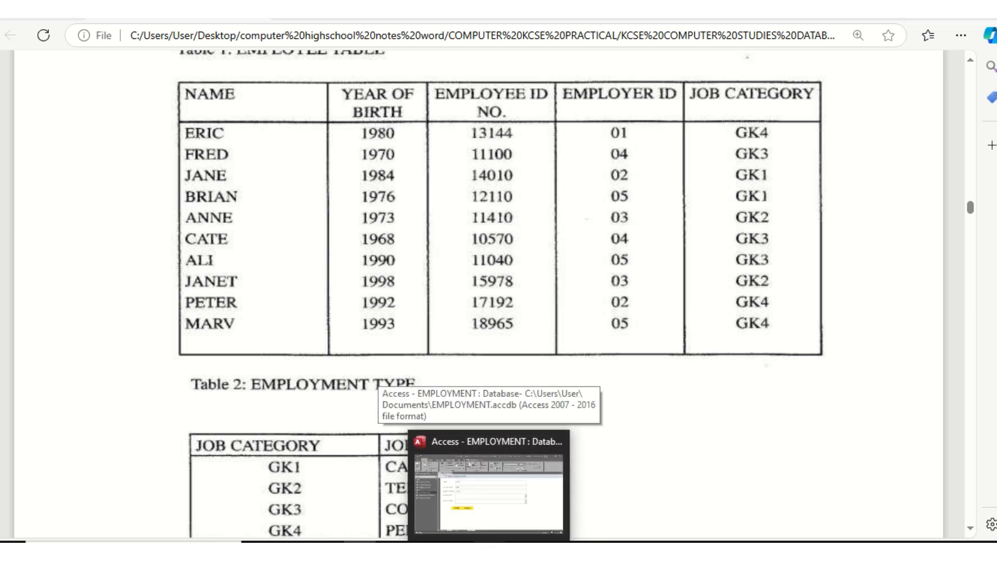
left_click(488, 493)
left_click(348, 271)
left_click(756, 291)
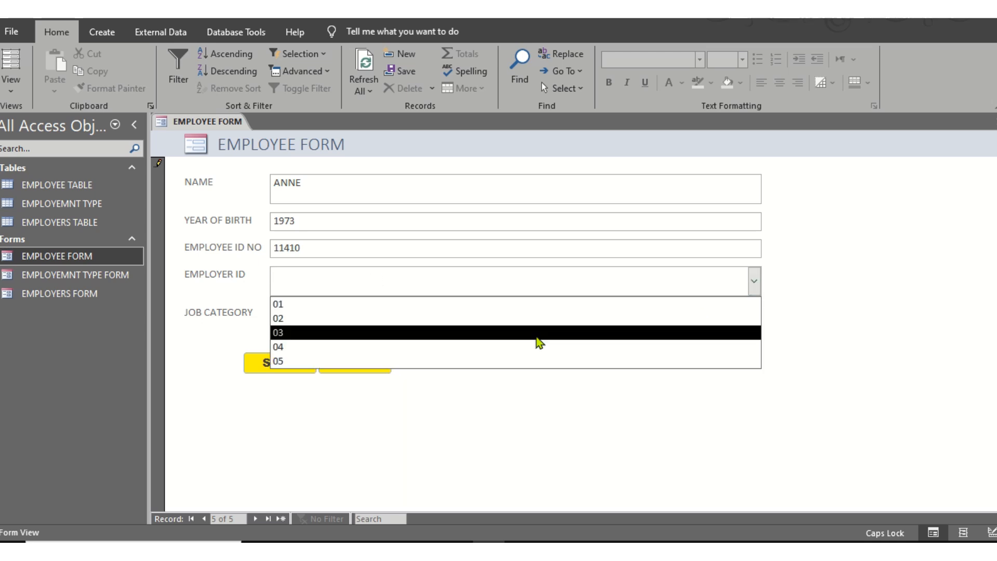
left_click(290, 328)
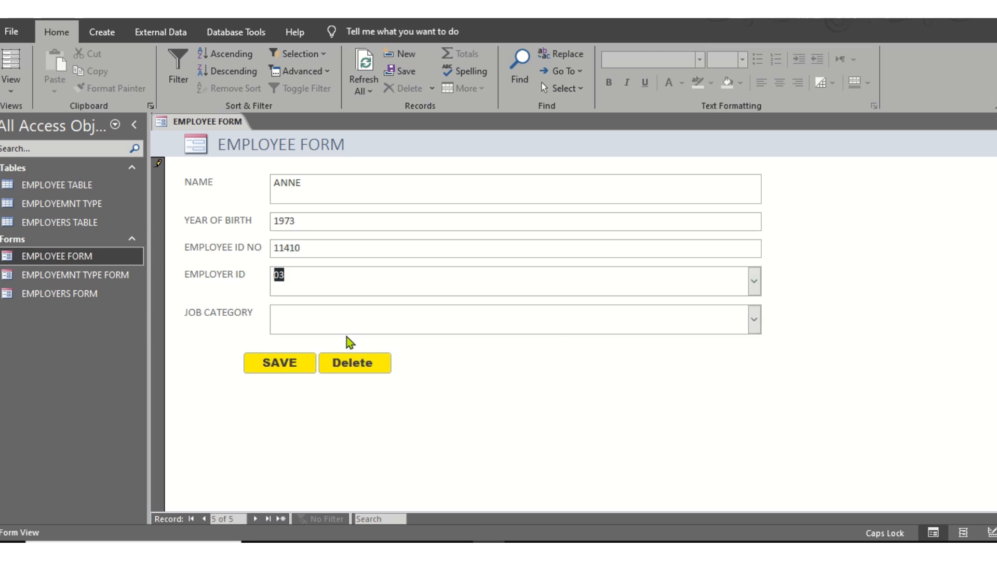
left_click(753, 319)
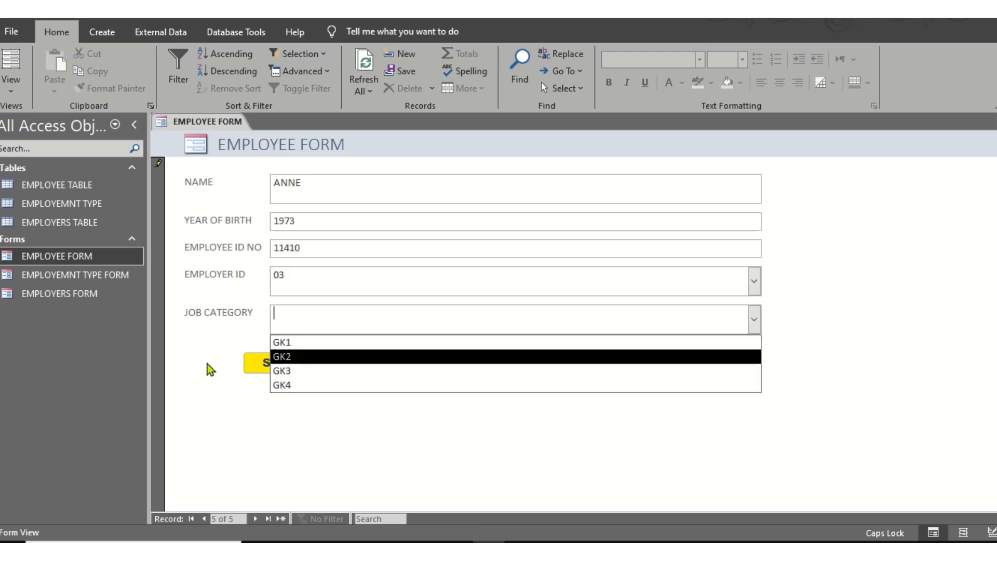
left_click(310, 357)
left_click(282, 362)
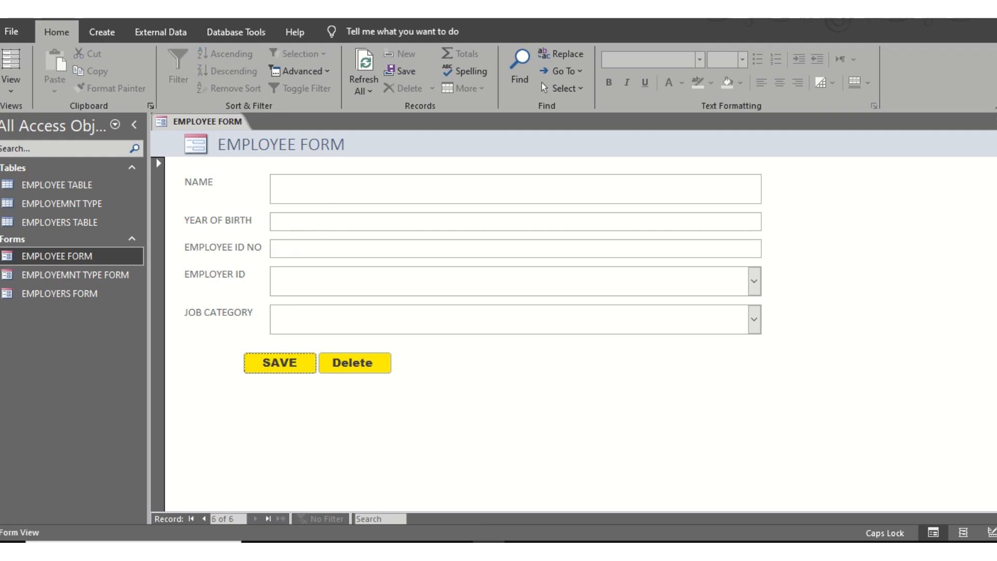
- Fill in the name, year of birth and employee ID number of the source table's sixth employee in the blank record
left_click(358, 548)
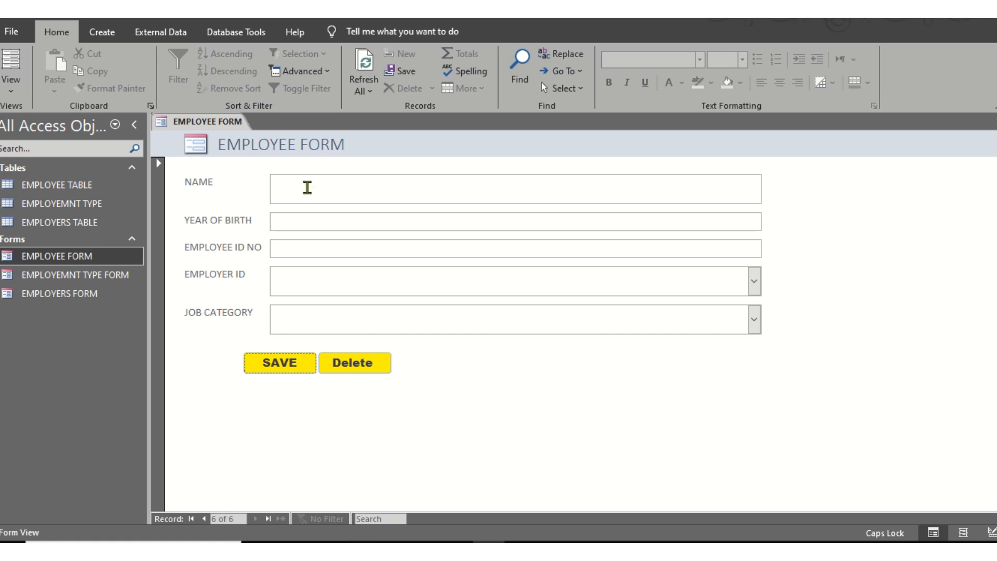
left_click(307, 187)
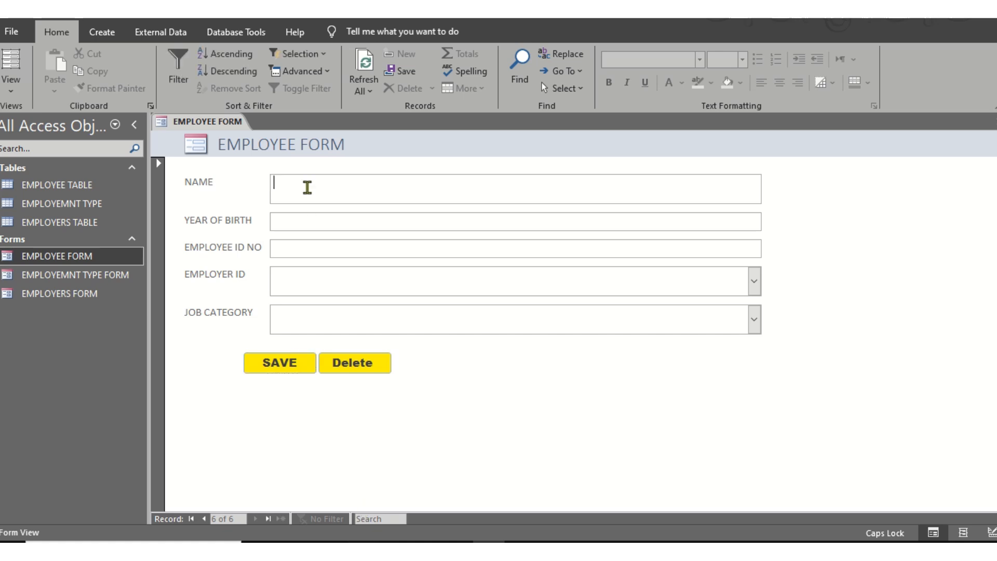
type("CATTEE")
left_click(341, 221)
left_click(358, 545)
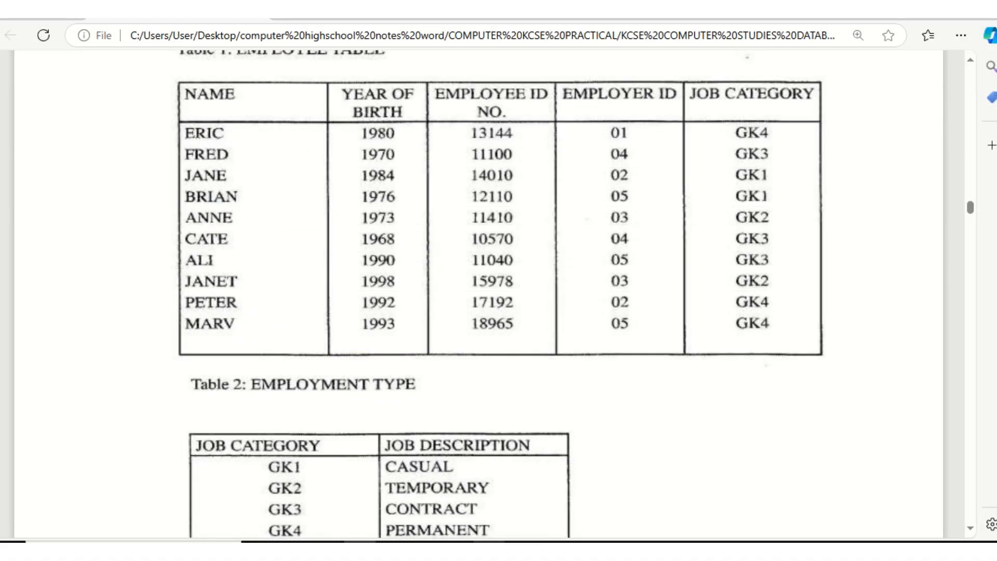
left_click(488, 545)
type("1968")
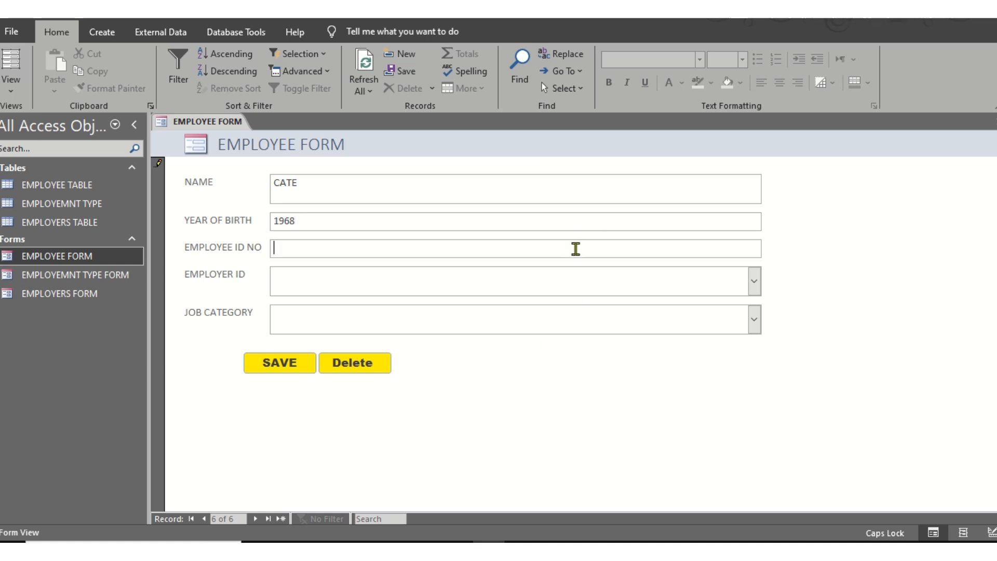
left_click(358, 543)
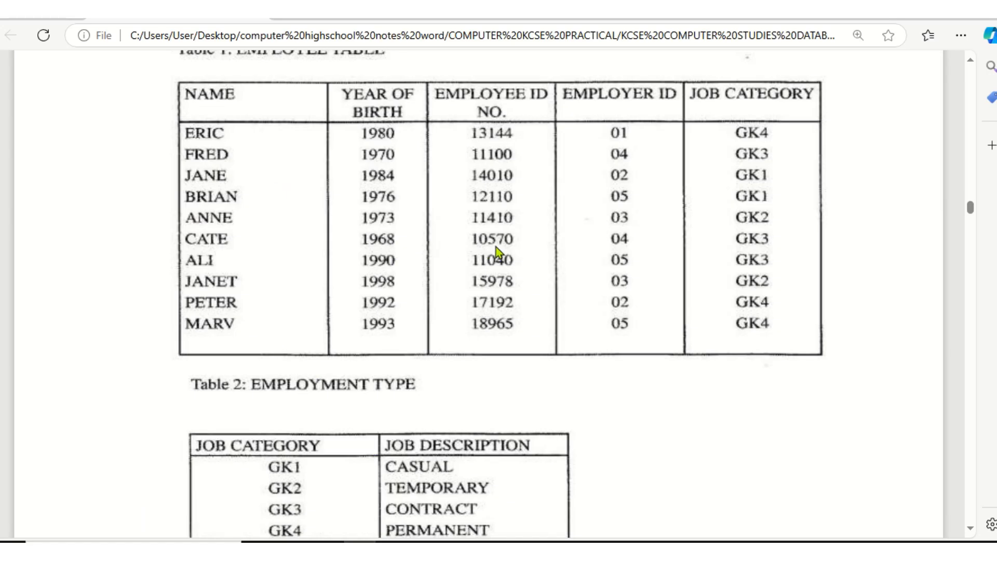
left_click(488, 542)
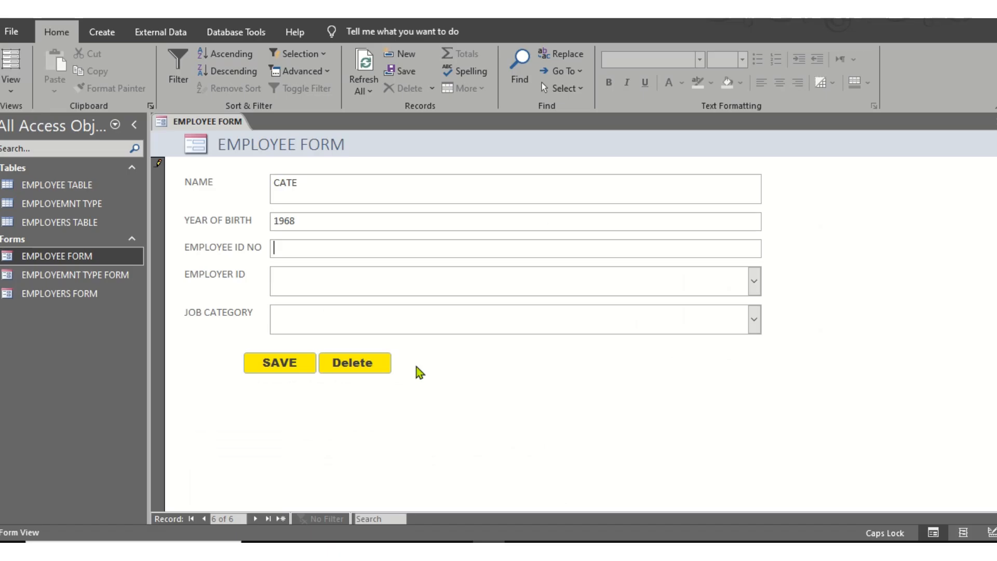
type("10570")
- Choose employer ID 04 and job category GK3 for the sixth employee according to the source table, and save the record
left_click(353, 541)
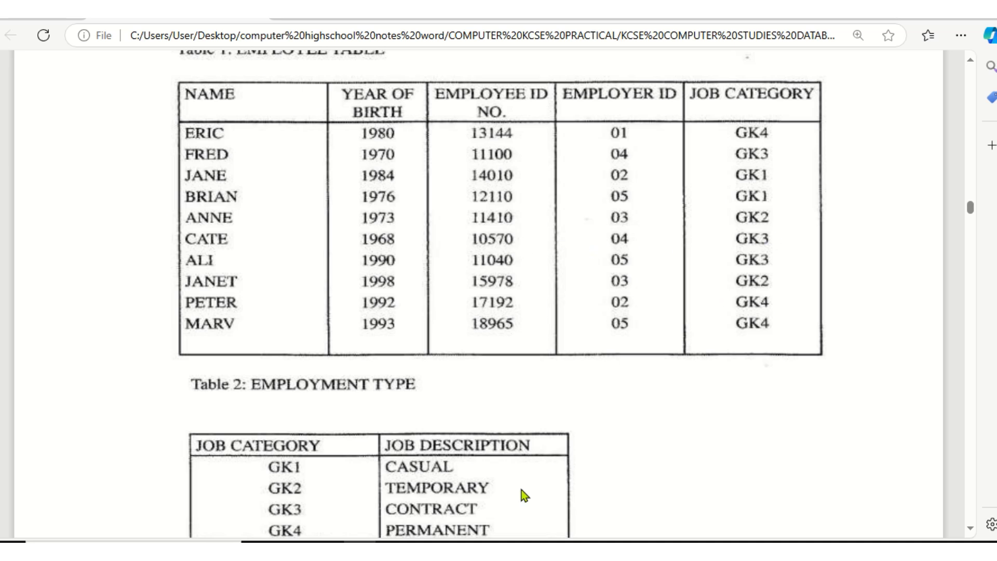
key("alt+Tab")
left_click(754, 281)
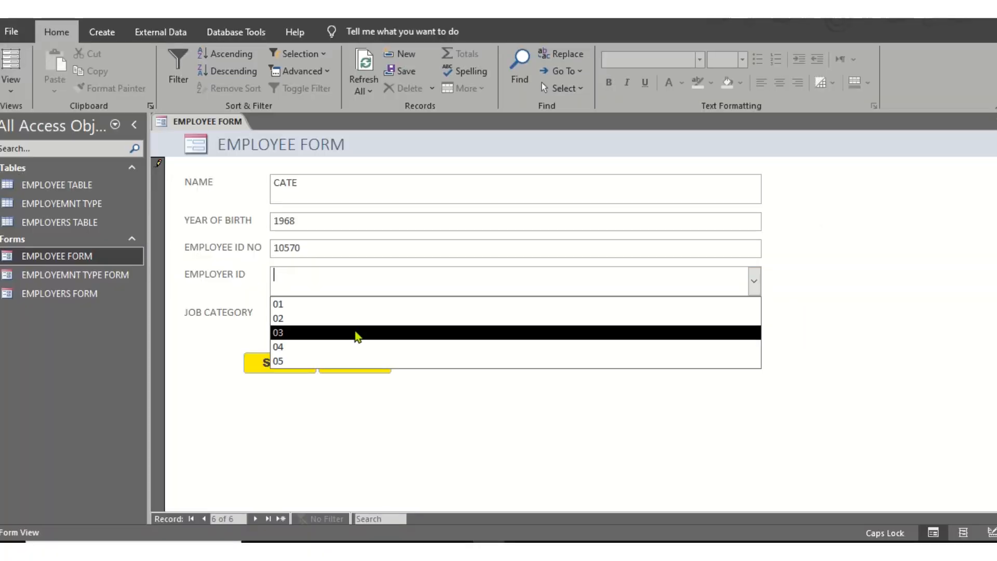
left_click(329, 348)
left_click(754, 319)
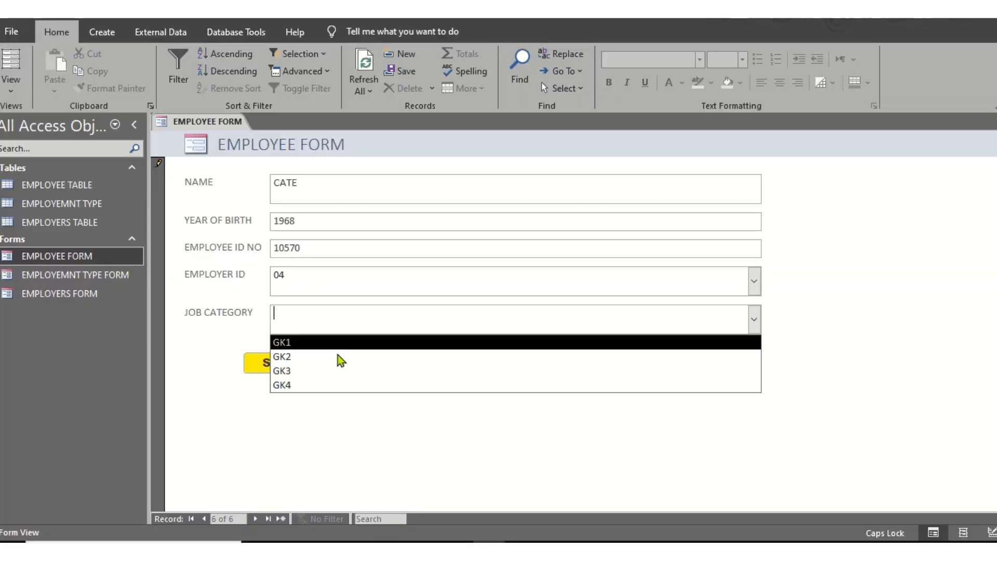
left_click(313, 371)
left_click(292, 367)
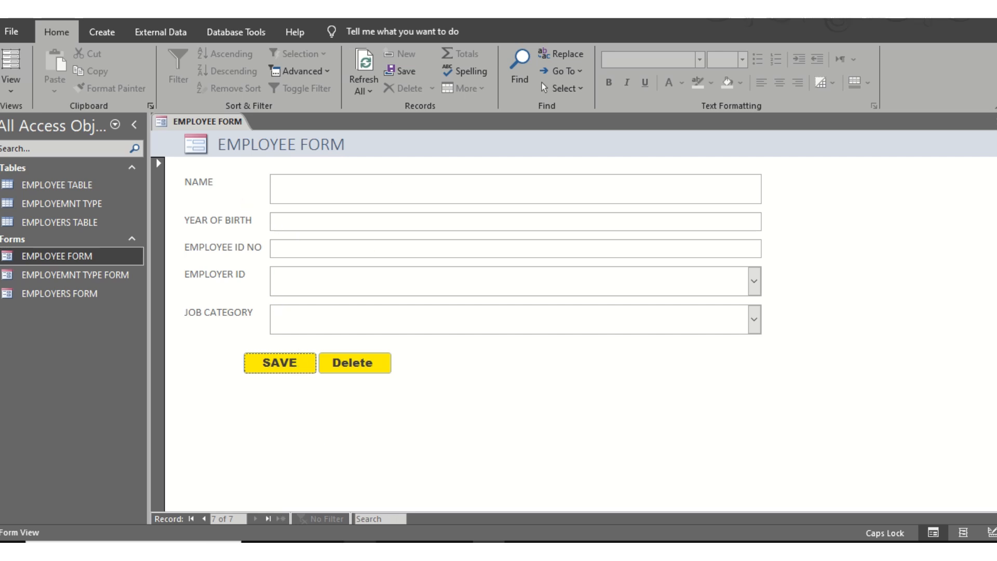
- Fill in the name, year of birth and employee ID number of the source table's seventh employee in the blank record
left_click(358, 549)
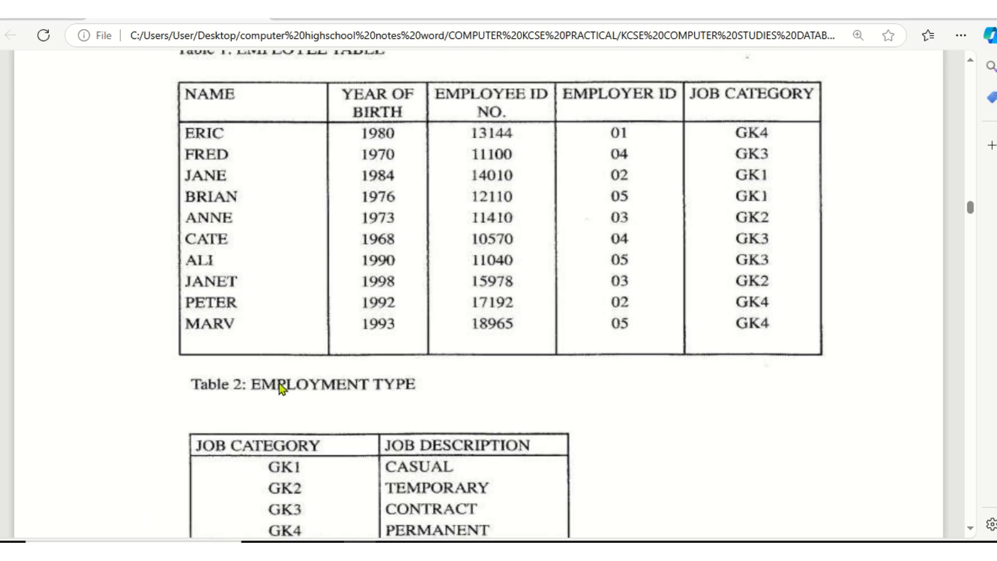
left_click(488, 549)
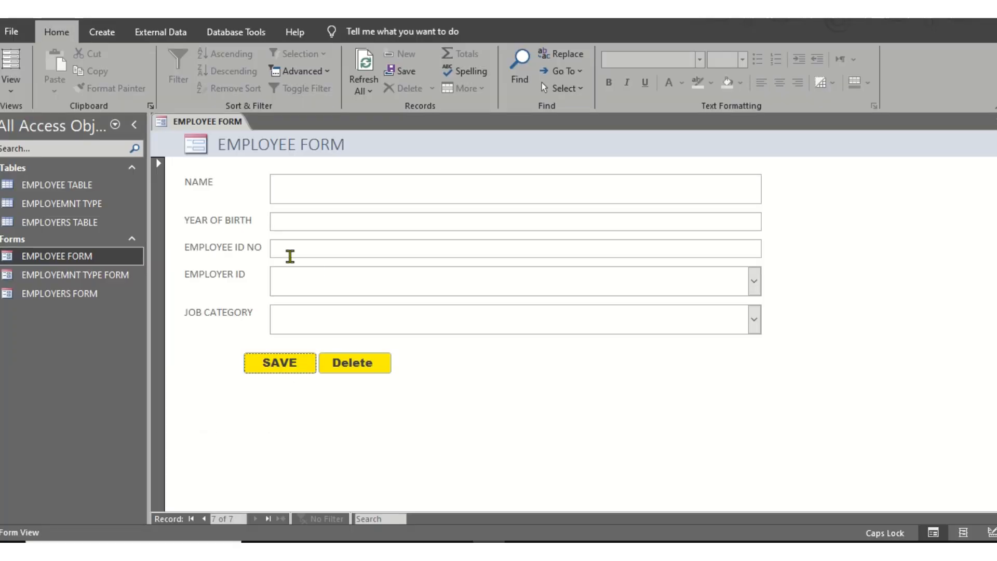
left_click(307, 194)
type("ALI")
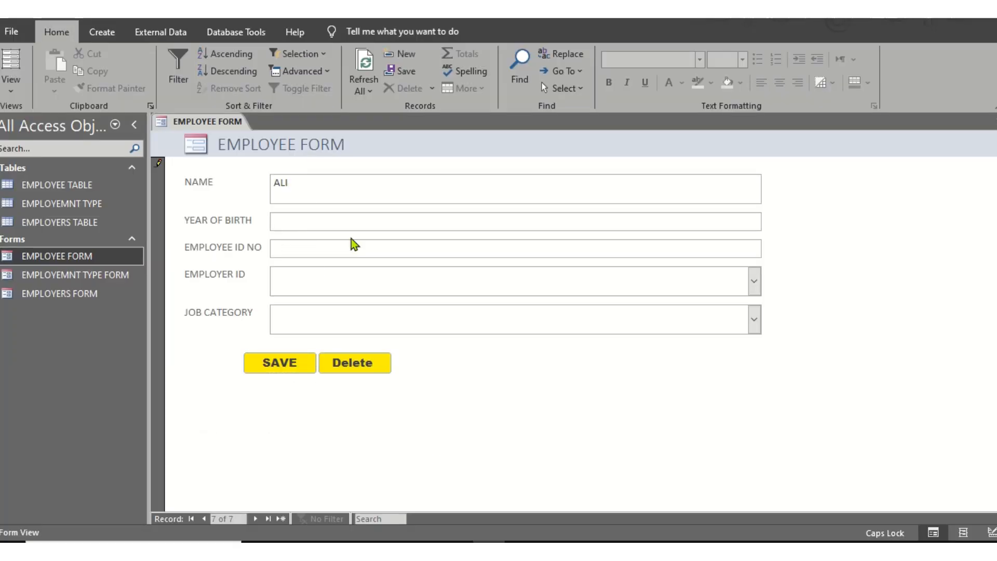
left_click(356, 217)
left_click(358, 548)
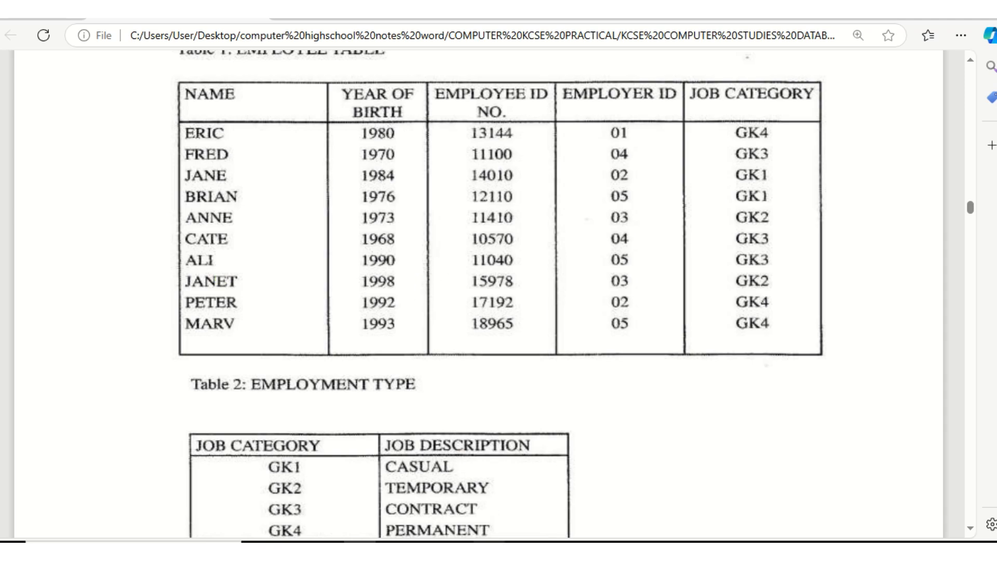
key("alt+Tab")
type("1990")
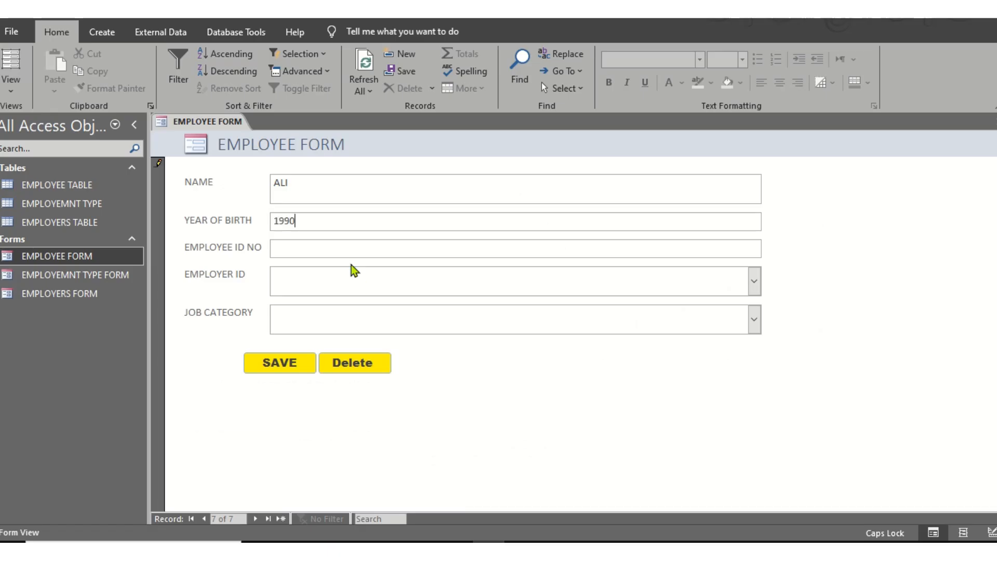
left_click(359, 541)
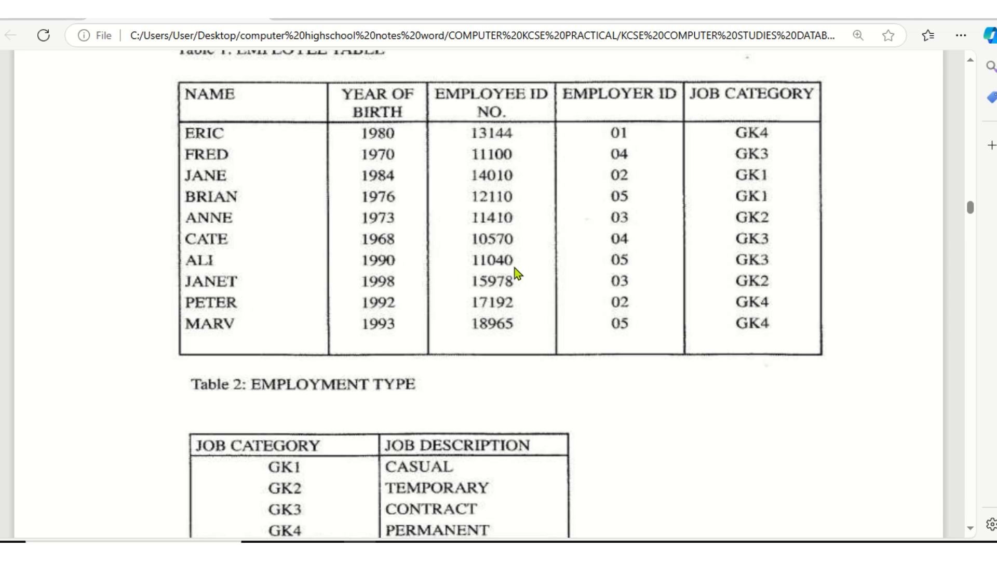
key("alt+Tab")
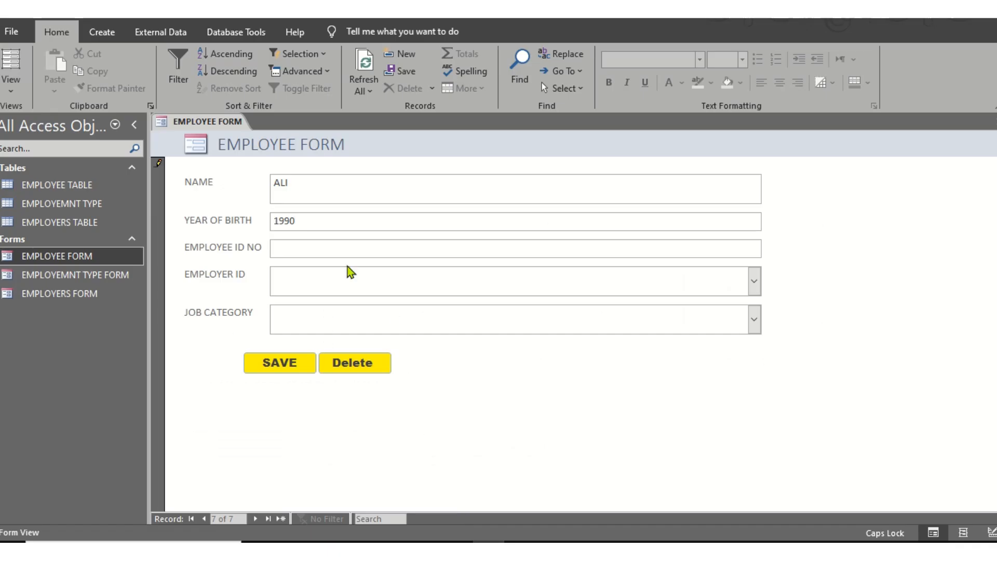
type("11040")
- Choose employer ID 05 and job category GK3 for the seventh employee according to the source table, and save the record
key("alt+Tab")
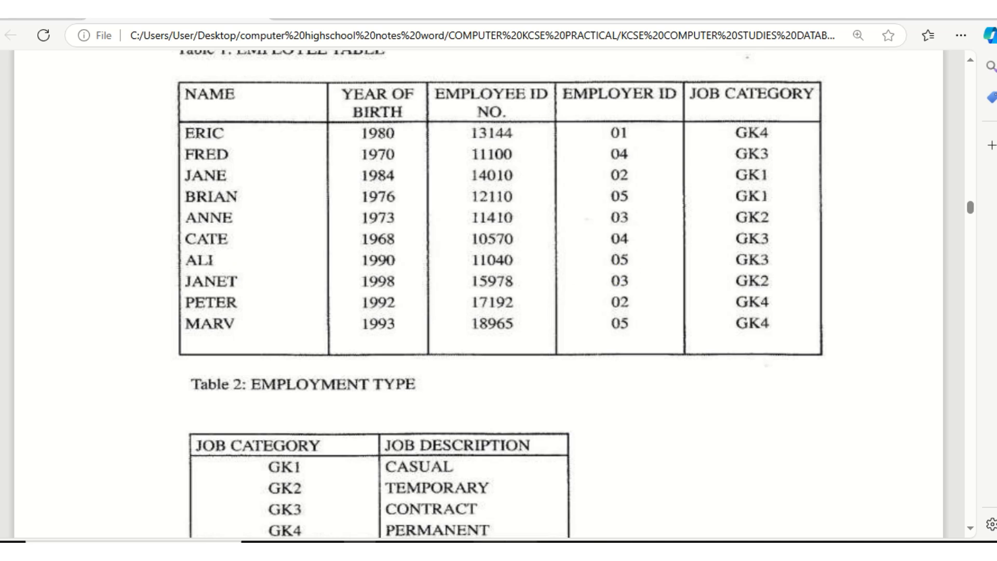
key("alt+Tab")
left_click(750, 291)
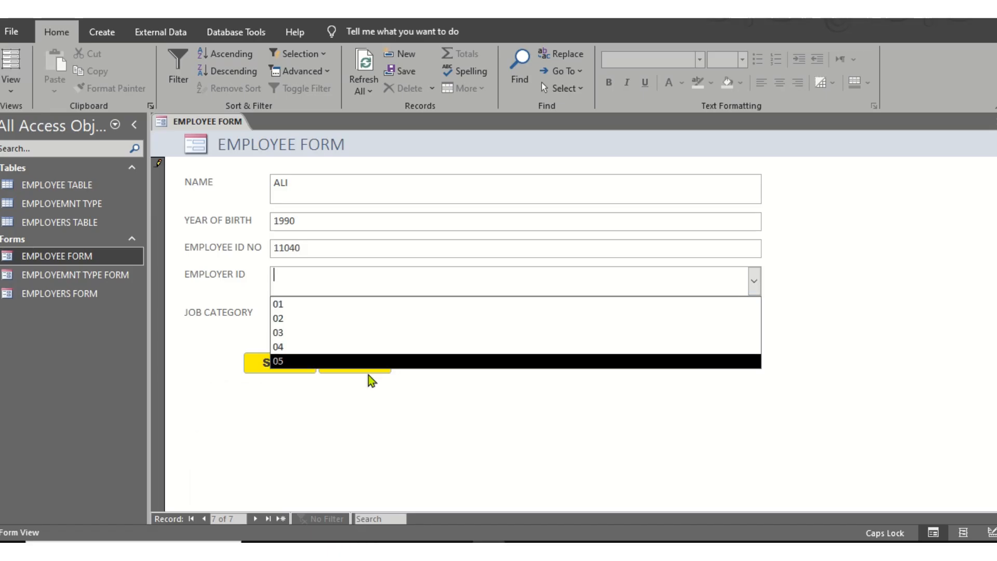
left_click(329, 362)
left_click(753, 319)
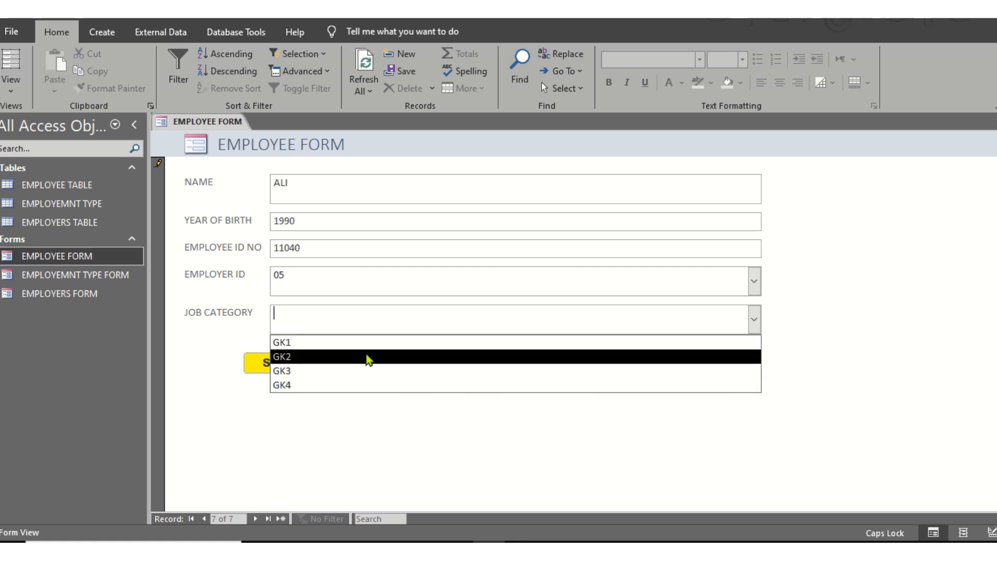
left_click(315, 372)
left_click(287, 366)
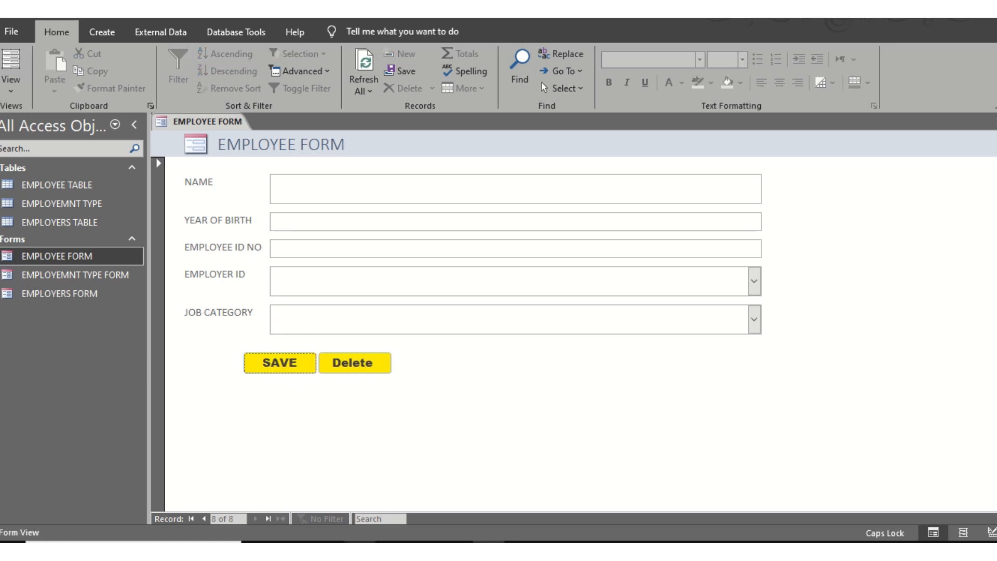
- Fill in the name, year of birth and employee ID number of the source table's eighth employee in the blank record
key("alt+Tab")
scroll(301, 236, "down", 2)
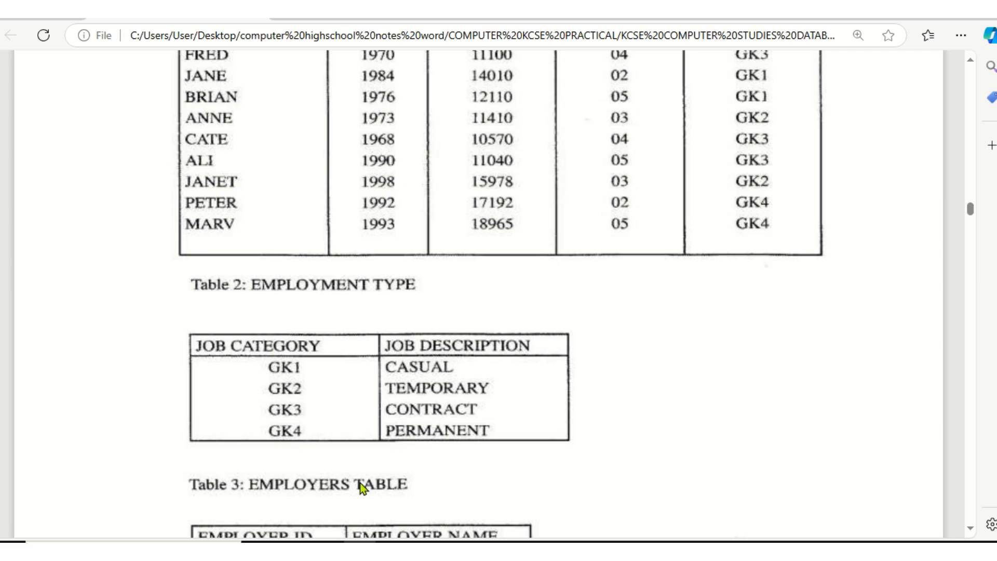
key("alt+Tab")
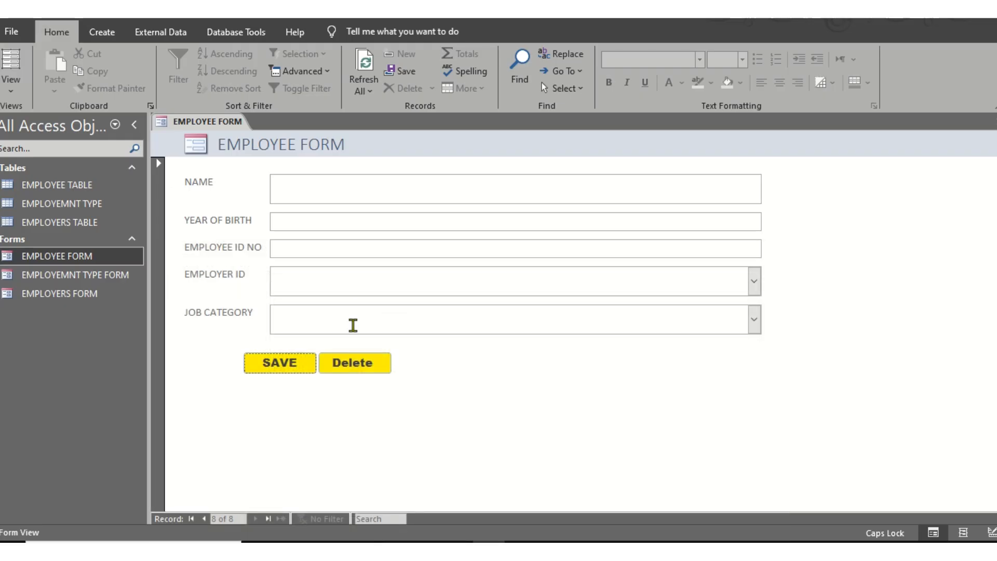
left_click(337, 196)
type("JANET")
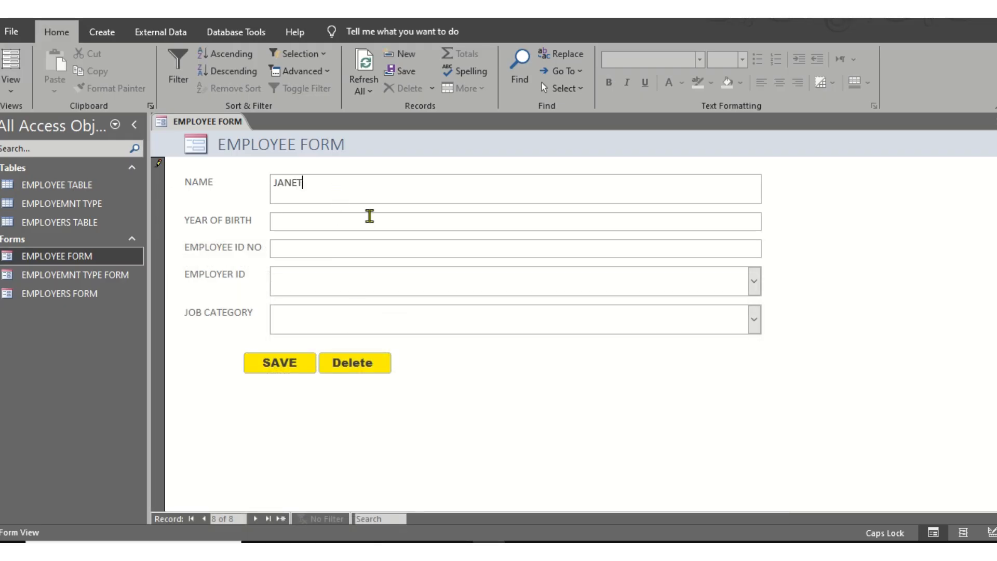
key("Tab")
key("alt+Tab")
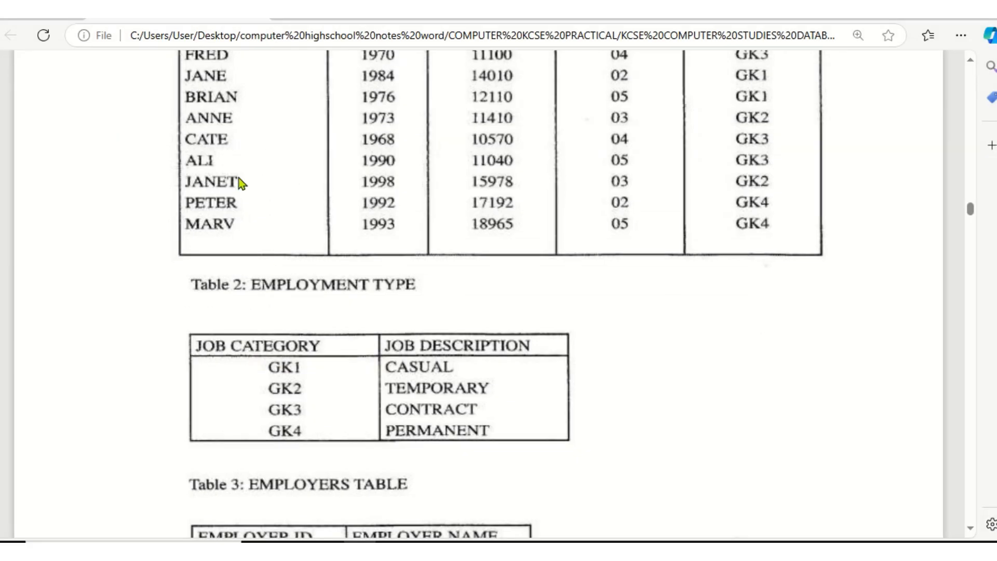
key("alt+Tab")
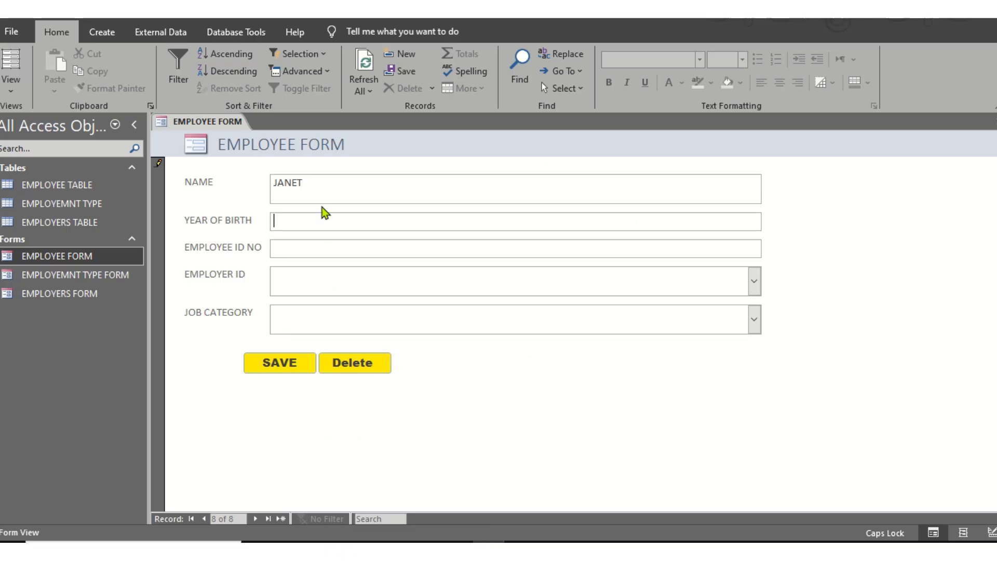
type("1998")
left_click(318, 247)
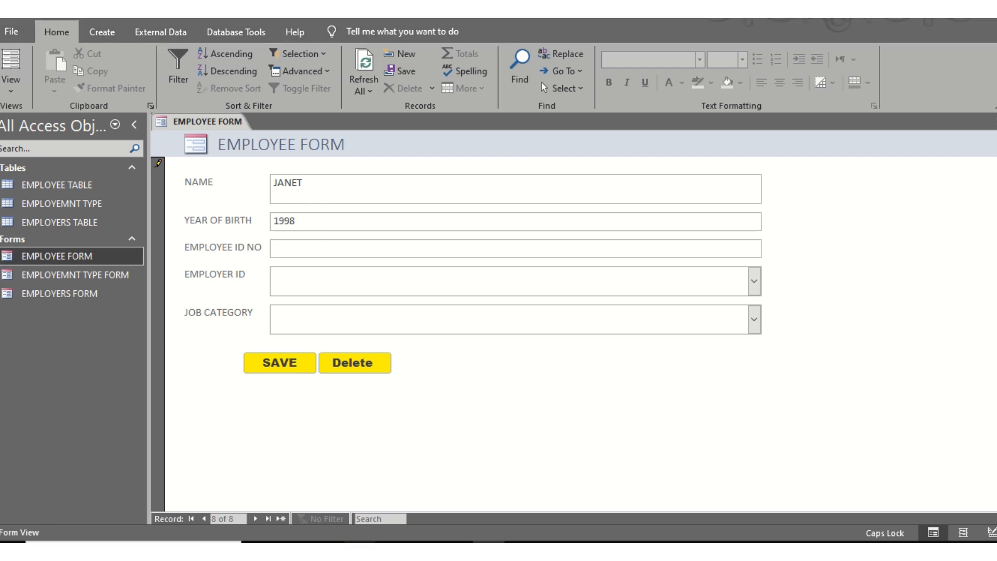
key("alt+Tab")
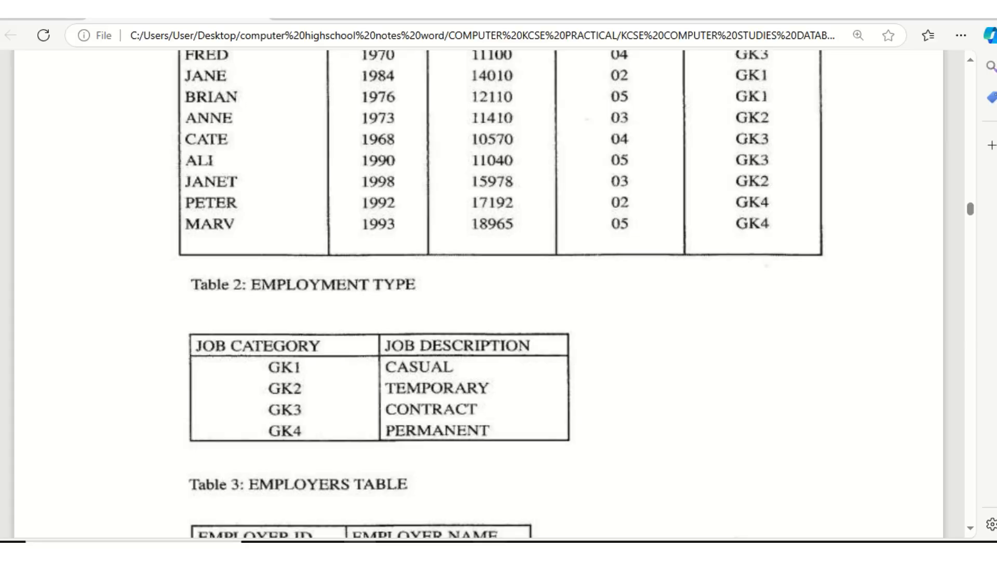
left_click(489, 541)
type("15")
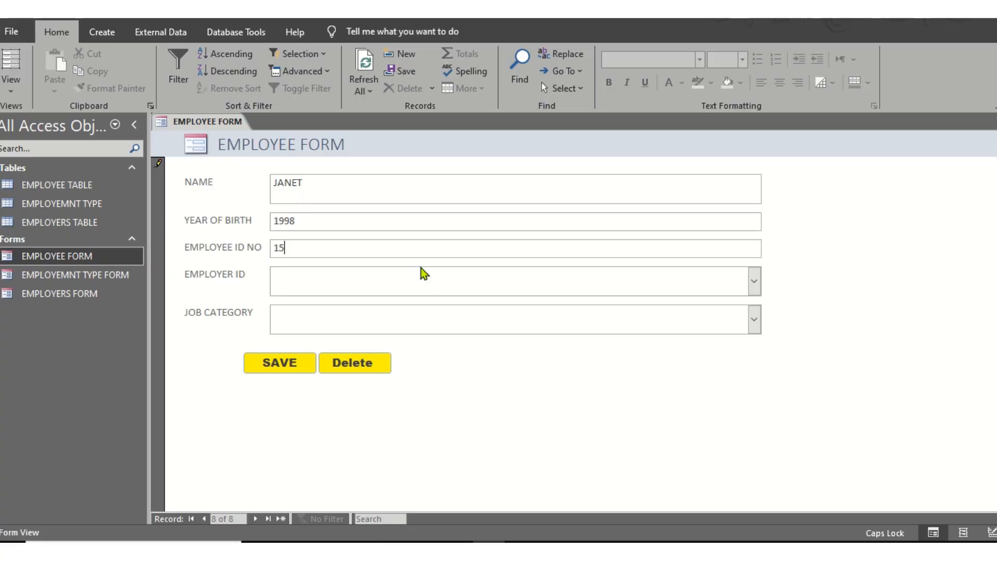
type("978")
- Choose employer ID 03 and job category GK2 for the eighth employee according to the source table, and save the record
left_click(360, 541)
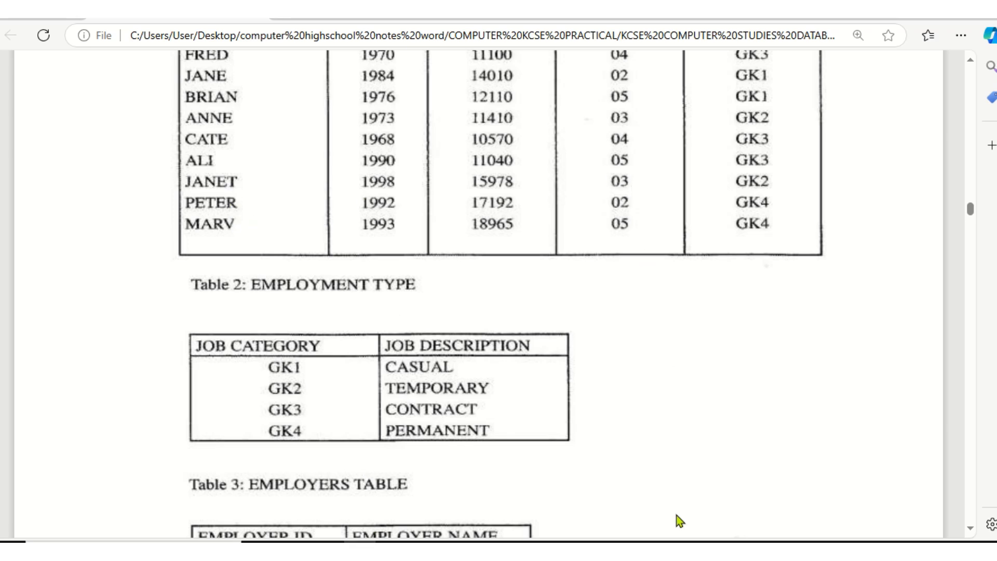
key("alt+Tab")
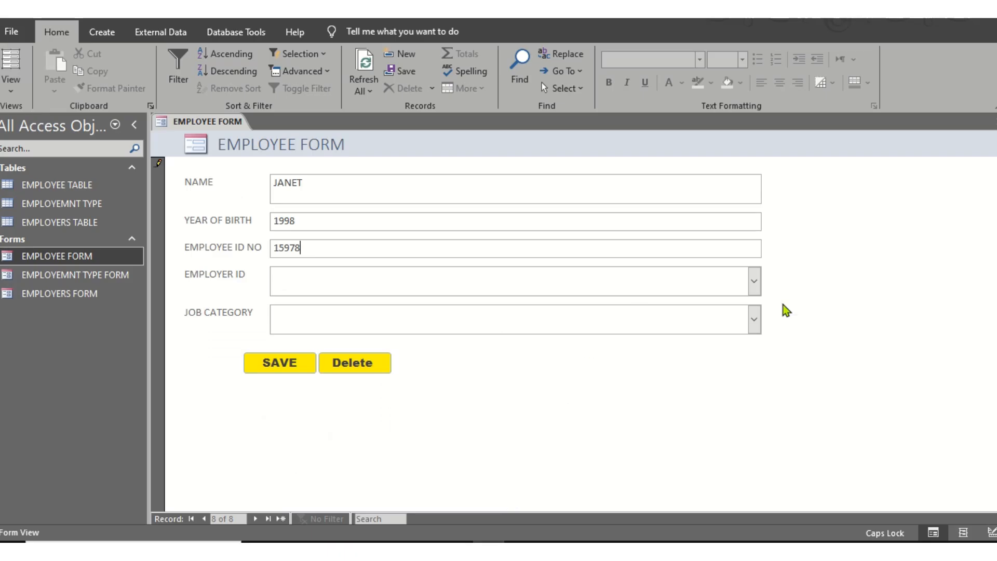
left_click(758, 279)
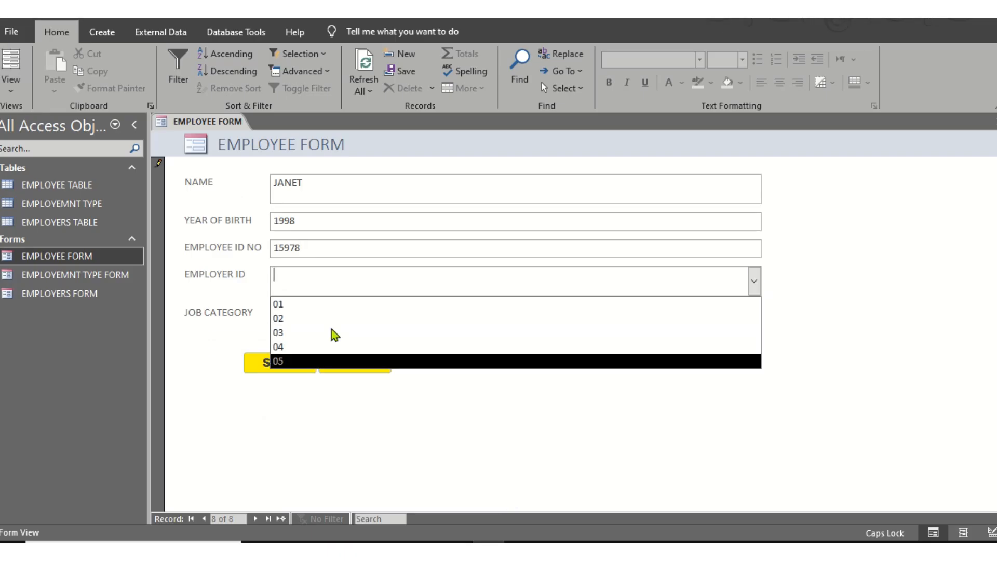
left_click(306, 331)
left_click(360, 542)
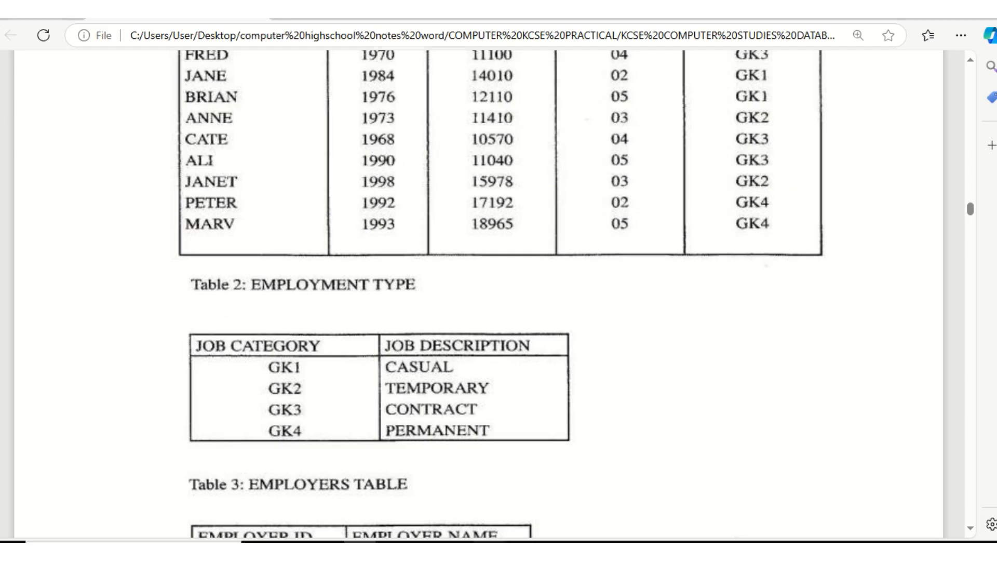
key("alt+Tab")
left_click(753, 319)
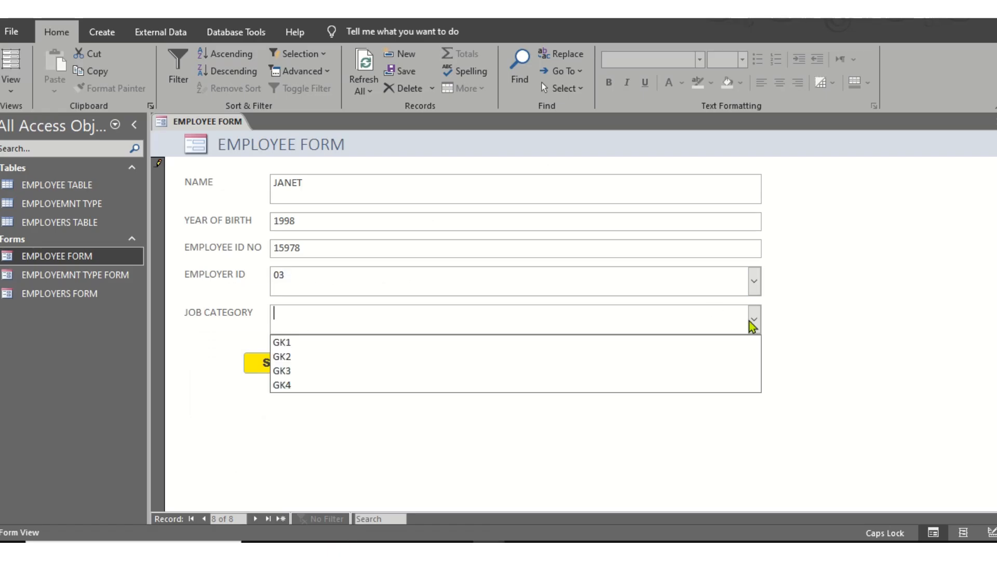
left_click(289, 357)
left_click(289, 362)
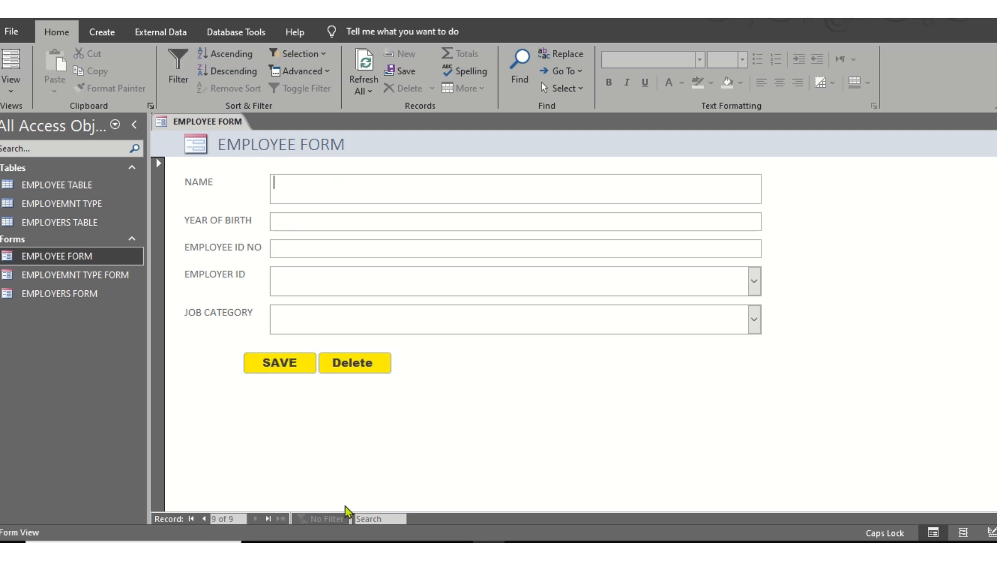
- Fill in the name, year of birth and employee ID number of the source table's ninth employee in the blank record
key("alt+Tab")
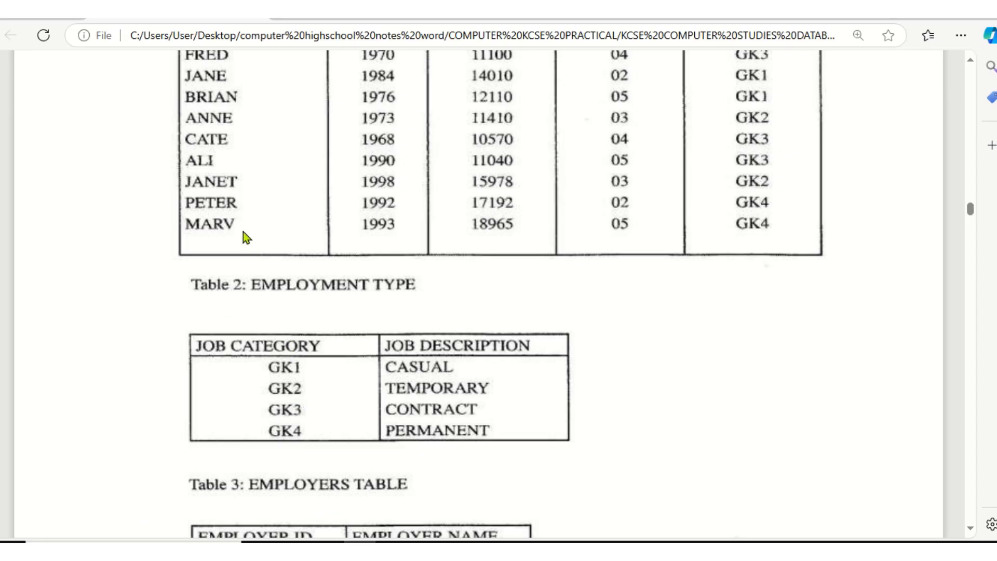
key("alt+Tab")
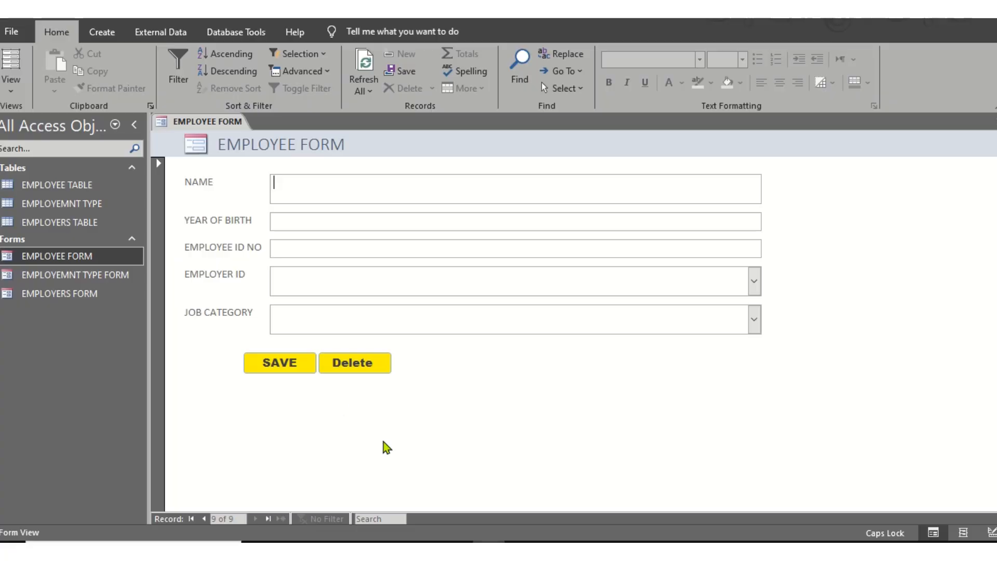
type("PETER")
left_click(360, 226)
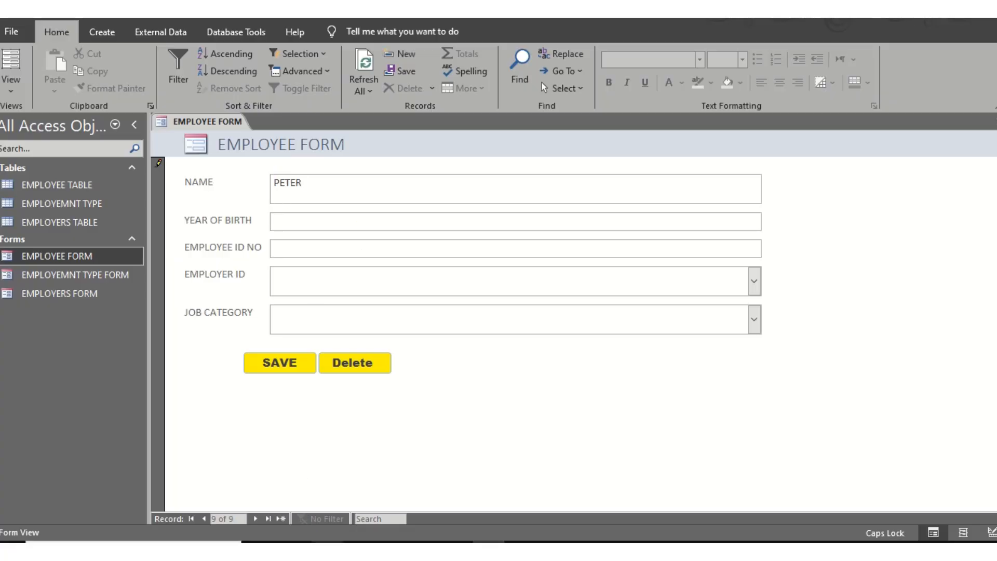
key("alt+Tab")
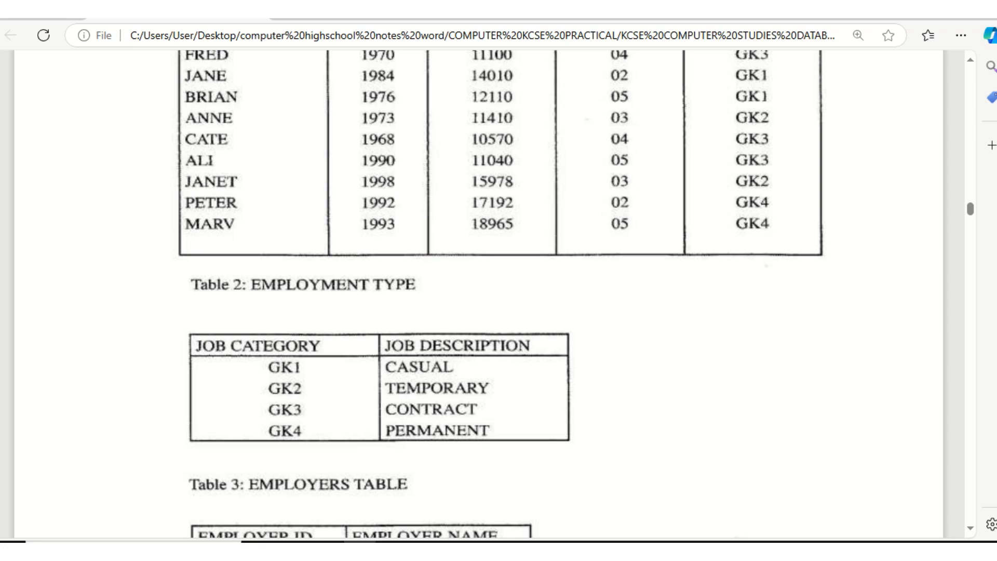
key("alt+Tab")
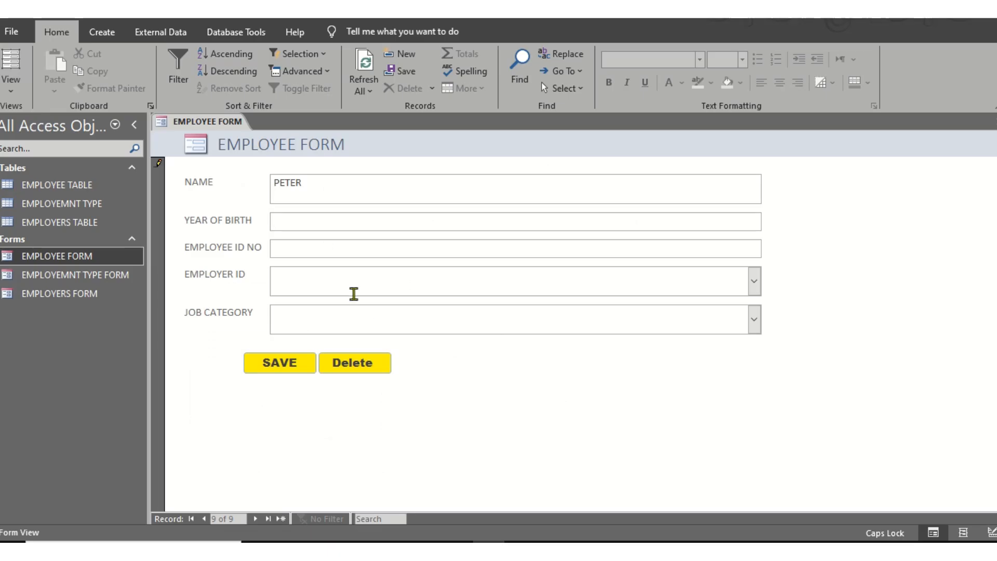
type("1992")
left_click(365, 253)
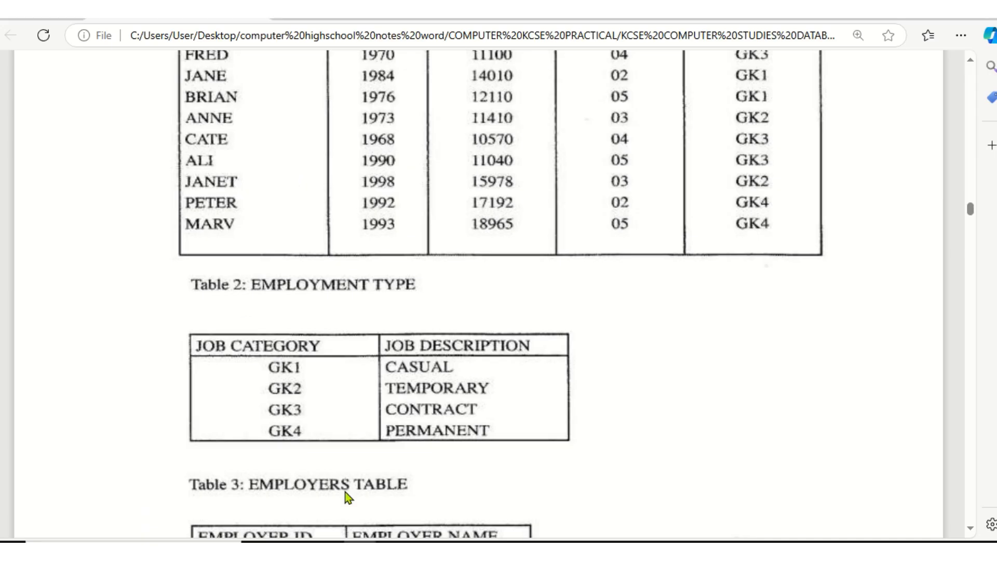
key("alt+Tab")
key("alt+Tab")
type("1719")
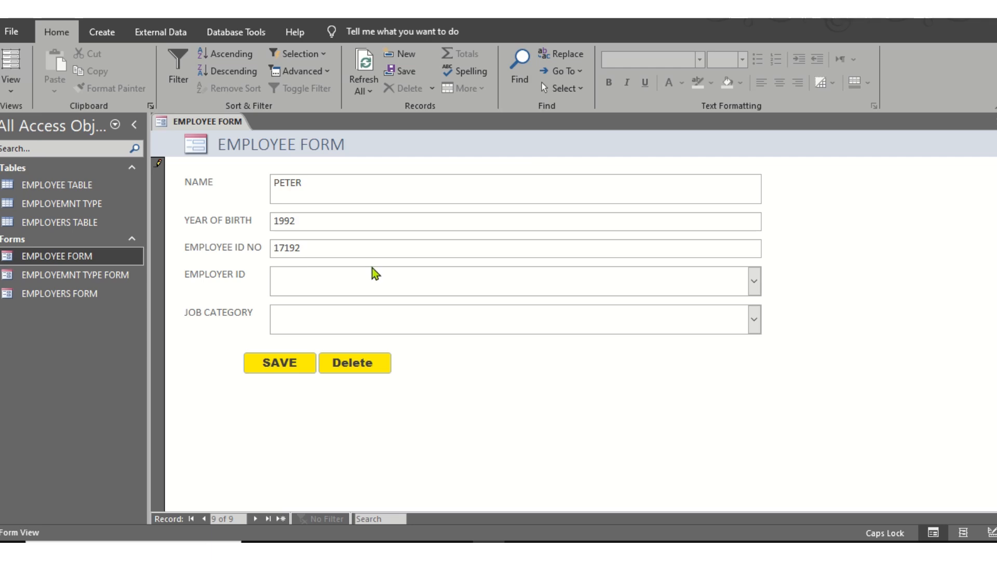
- Choose employer ID 02 and job category GK4 for the ninth employee according to the source table, and save the record
left_click(373, 275)
left_click(359, 541)
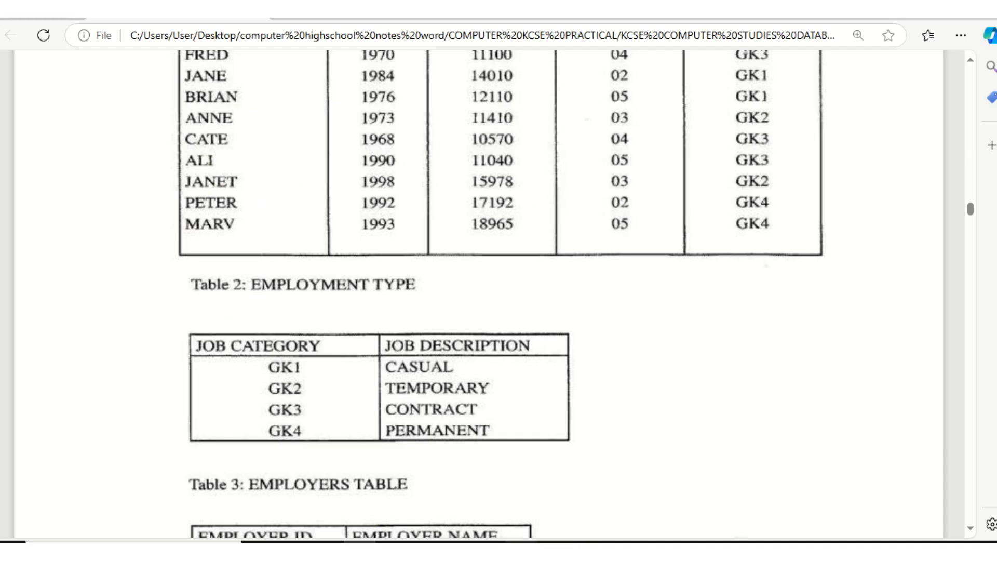
mouse_move(489, 543)
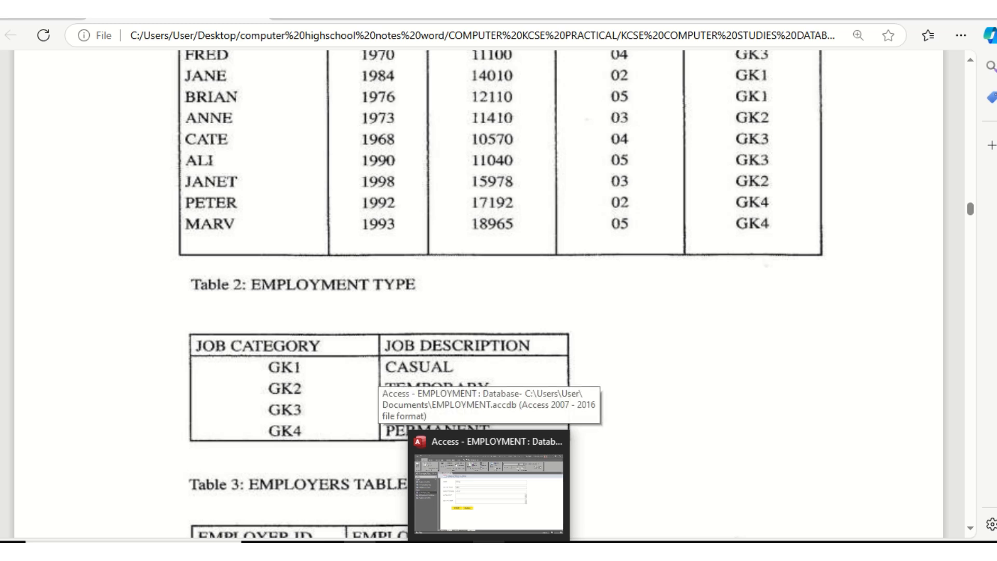
left_click(514, 499)
left_click(759, 291)
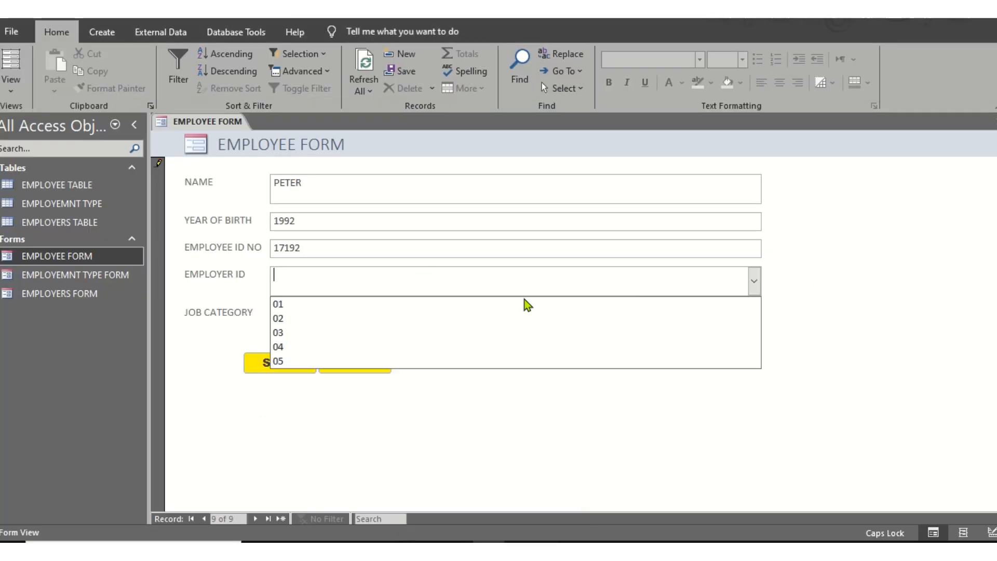
left_click(334, 320)
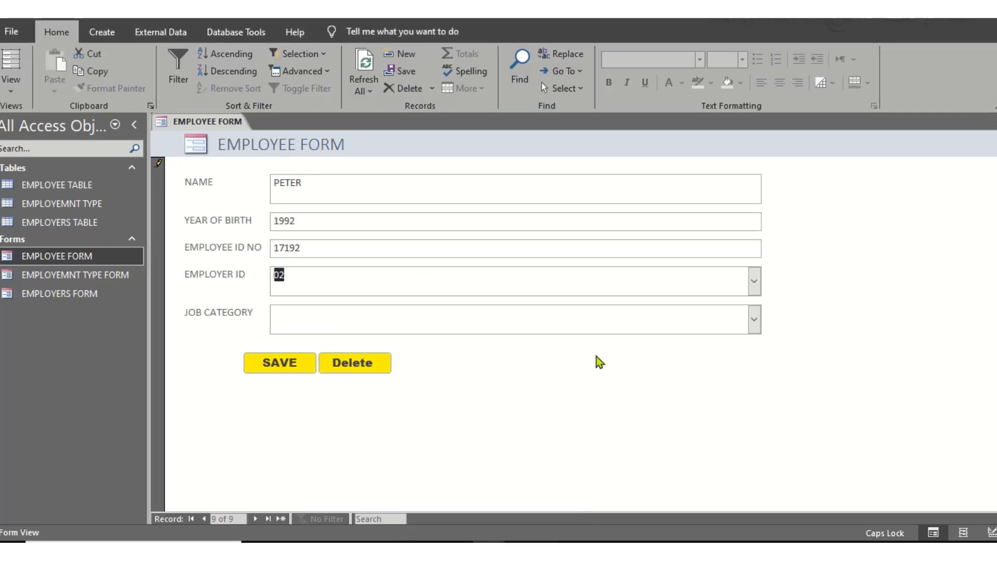
left_click(753, 321)
left_click(319, 389)
left_click(294, 368)
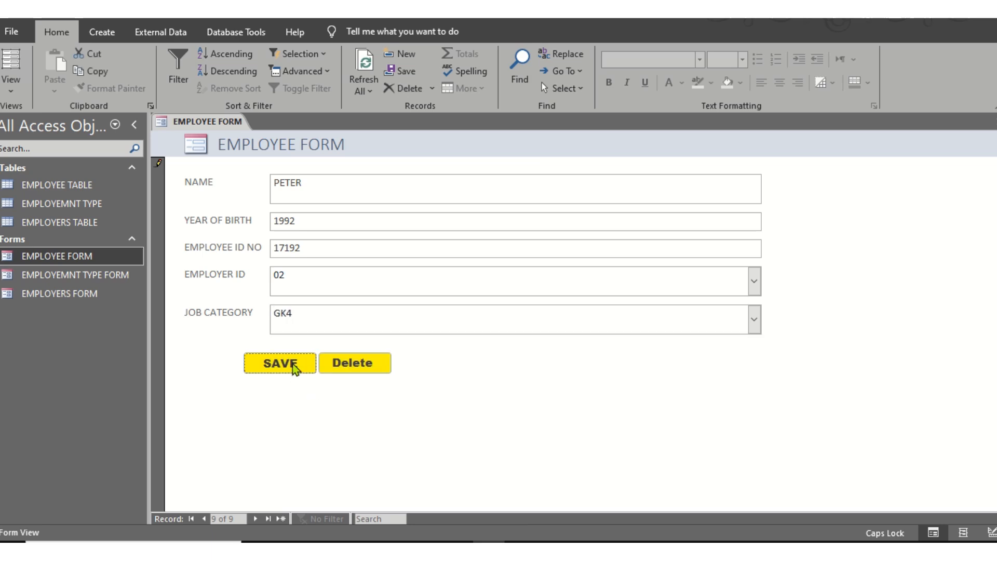
- Fill in the name, year of birth and employee ID number of the source table's tenth employee in the blank record
left_click(359, 548)
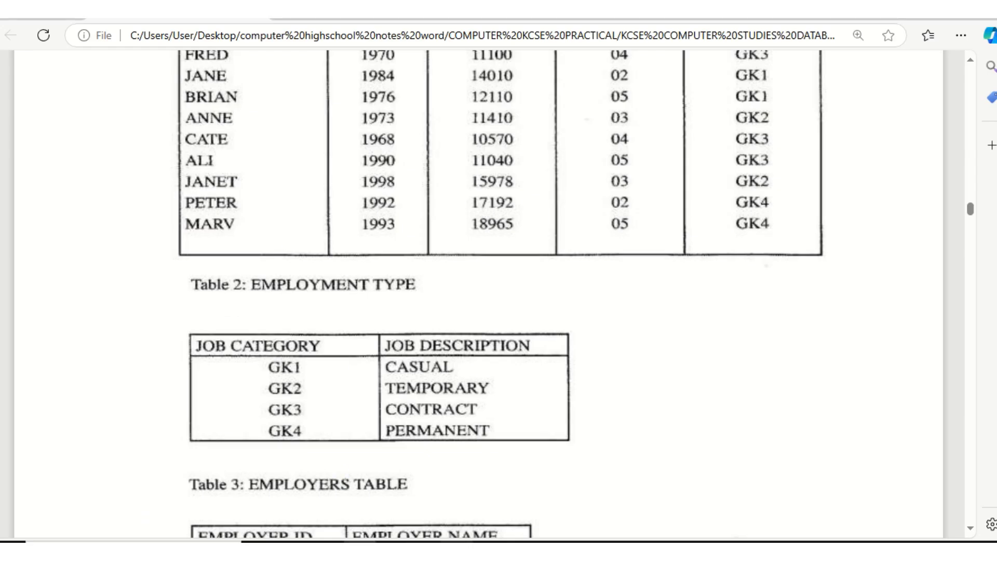
mouse_move(488, 549)
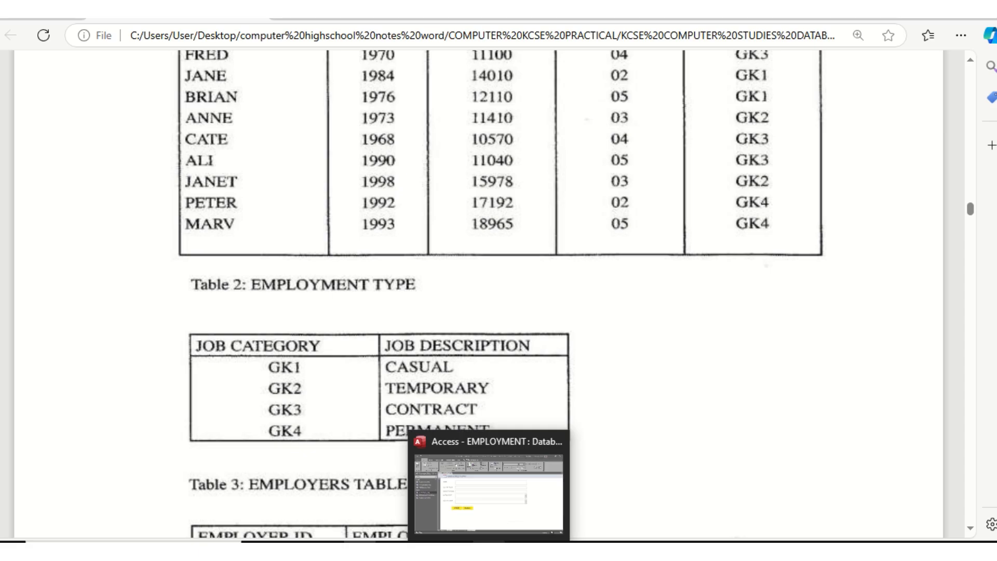
left_click(488, 494)
left_click(295, 198)
type("MA")
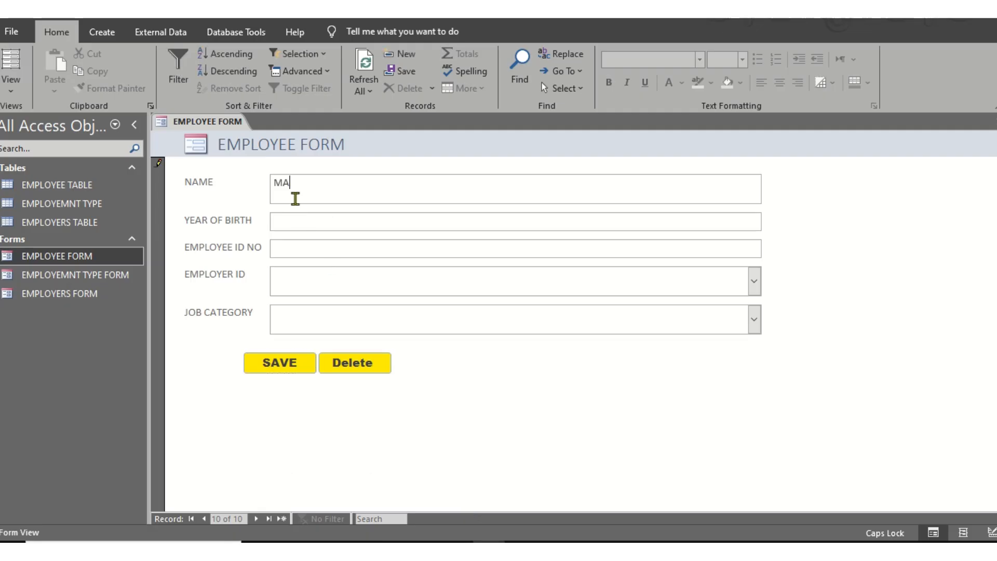
type("RV")
left_click(344, 224)
left_click(359, 541)
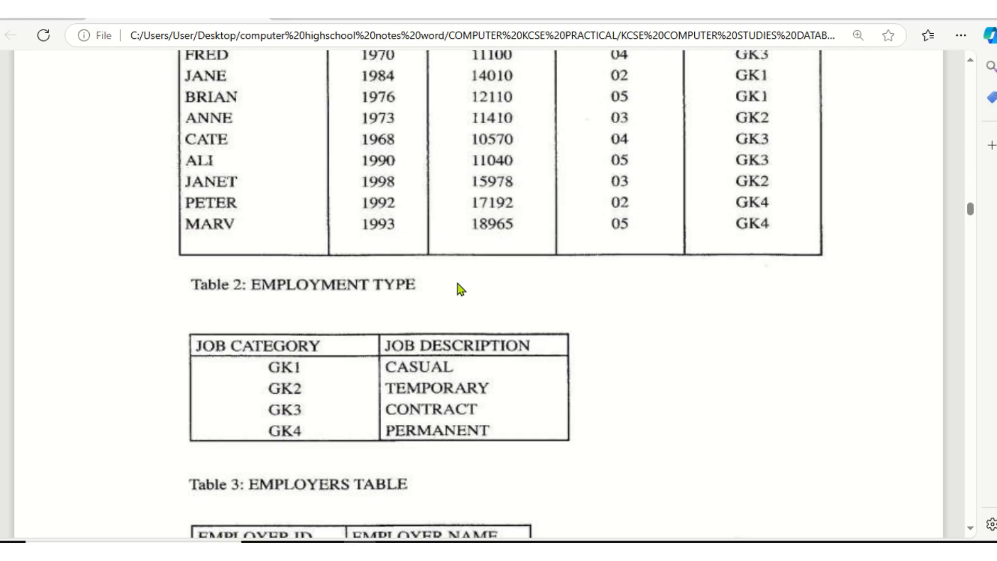
left_click(488, 541)
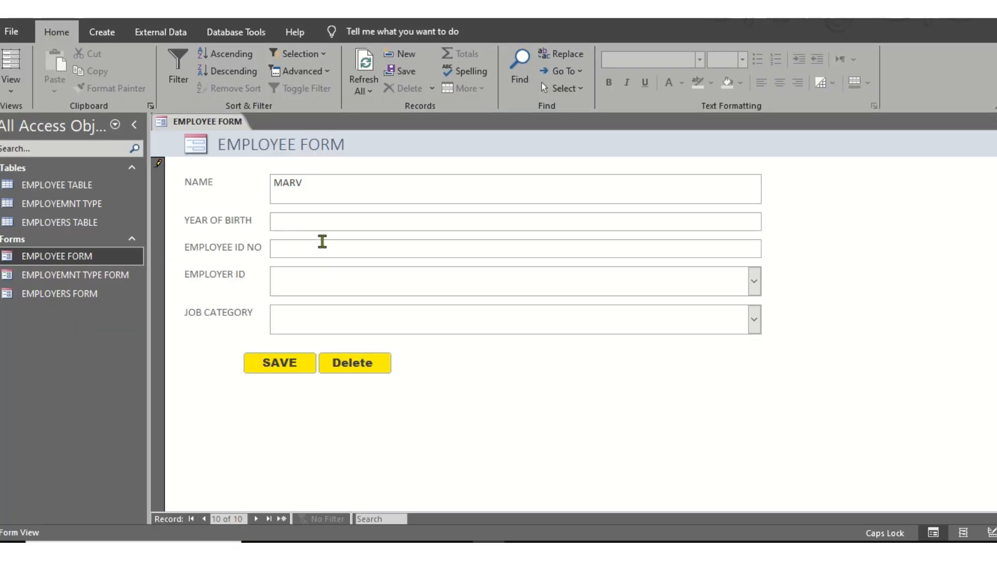
type("1993")
key("alt+Tab")
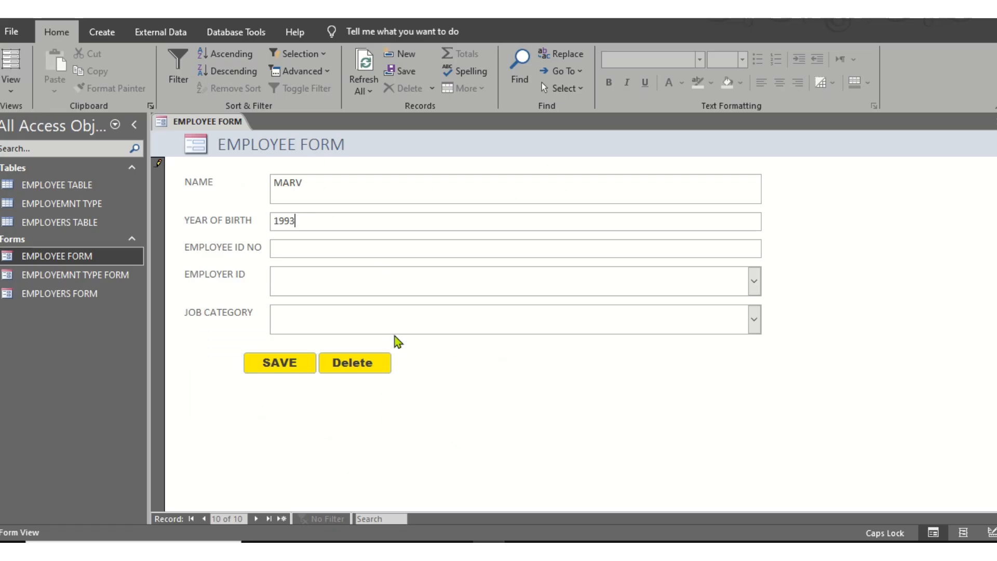
left_click(488, 541)
left_click(354, 248)
- Choose employer ID 05 and job category GK4 for the tenth employee according to the source table, and save the record
left_click(360, 541)
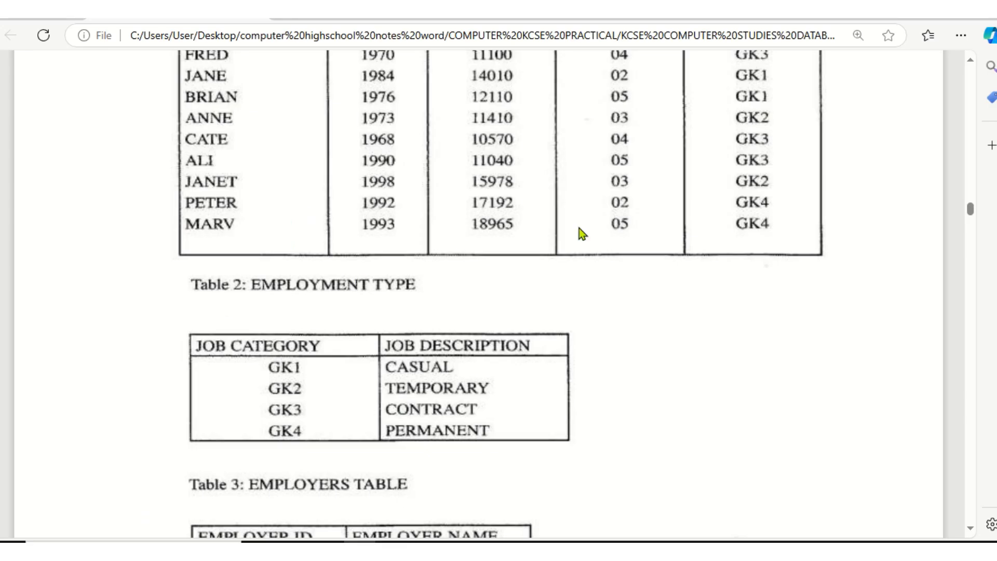
key("alt+Tab")
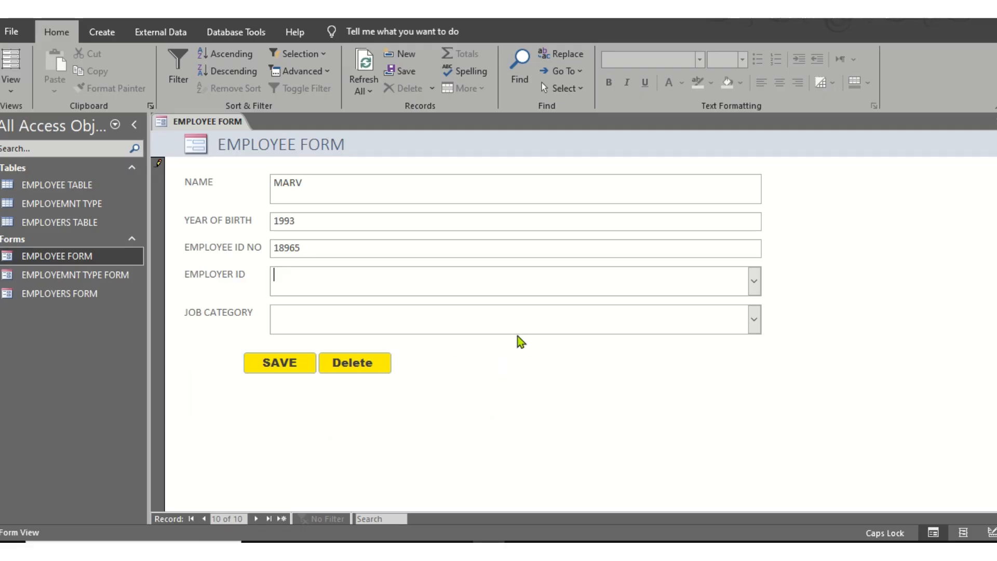
left_click(753, 281)
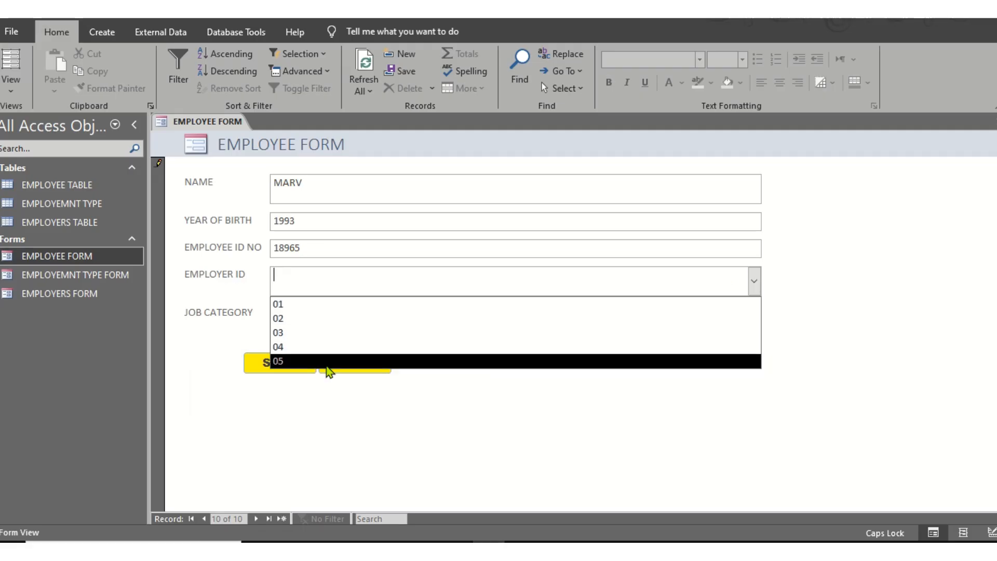
left_click(327, 361)
key("alt+Tab")
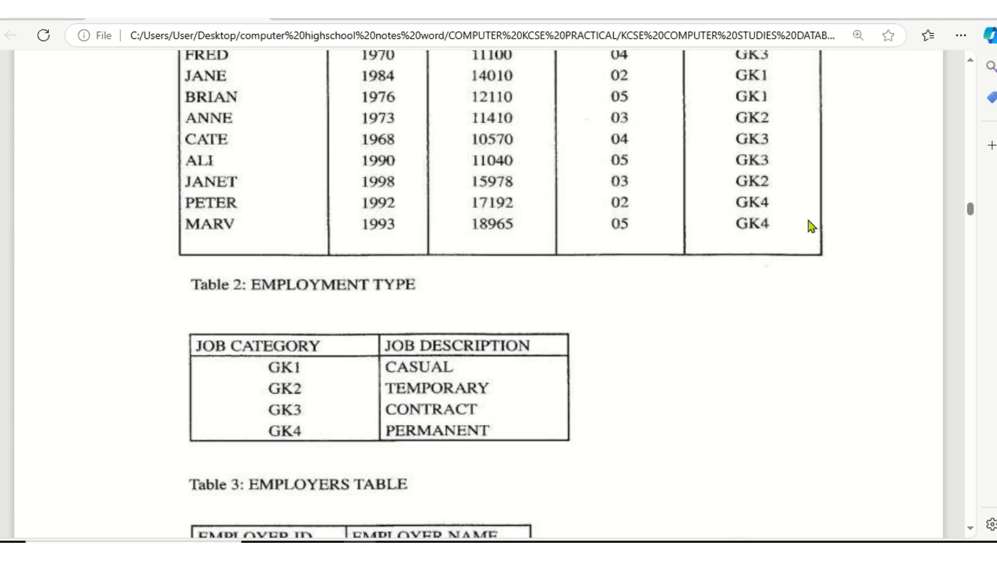
key("alt+Tab")
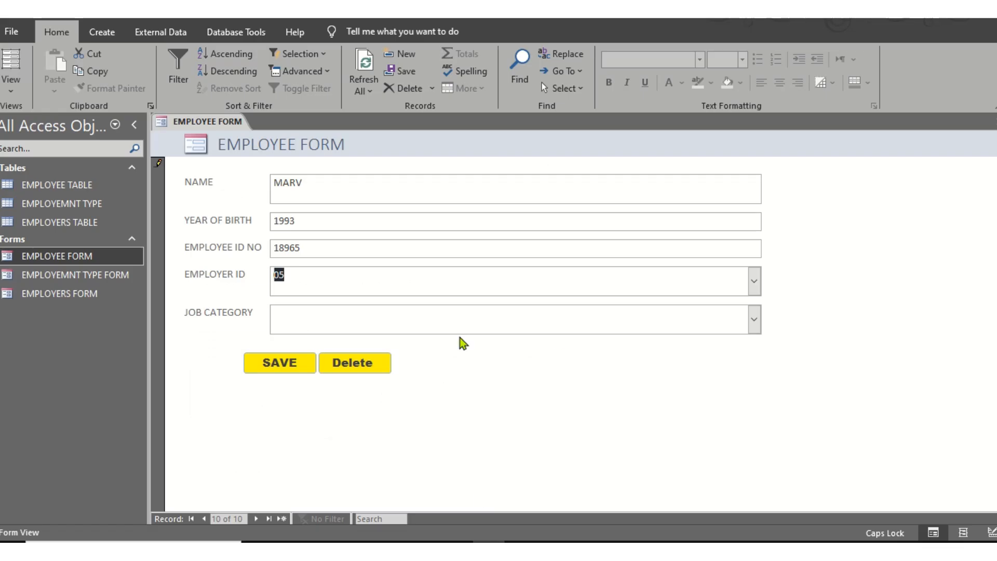
left_click(754, 318)
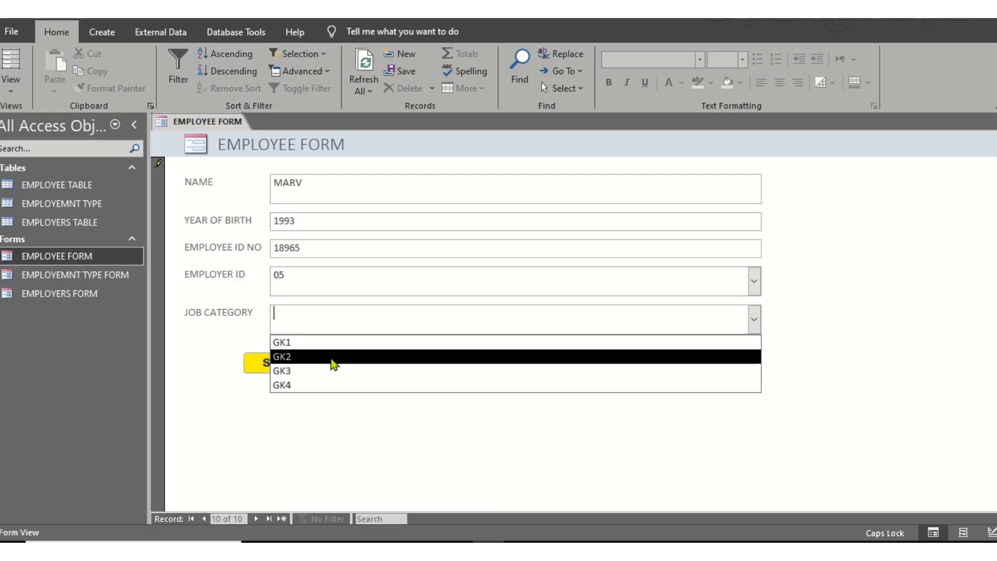
left_click(311, 384)
left_click(278, 366)
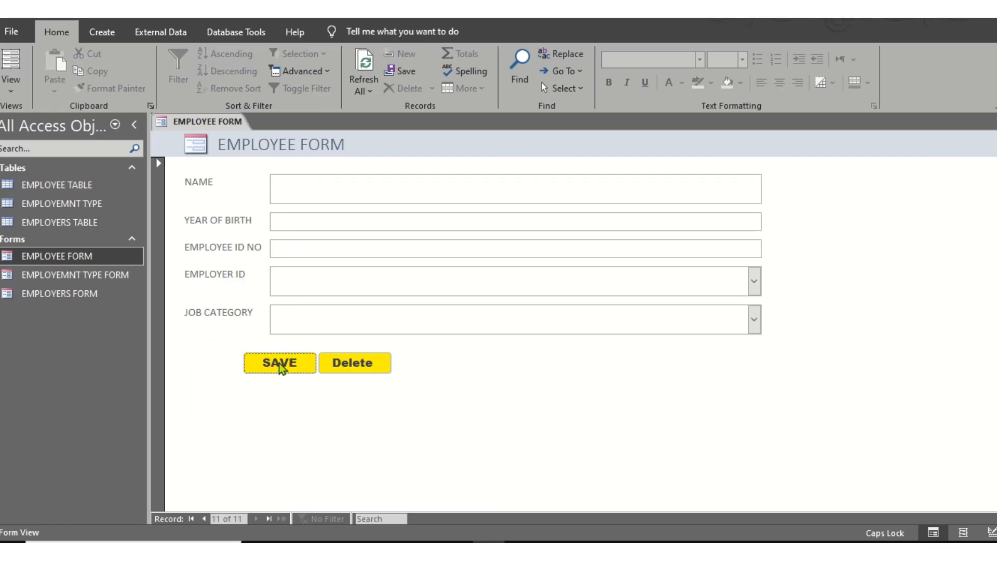
- Close the employee form and keep the list of tables expanded
right_click(217, 121)
left_click(228, 139)
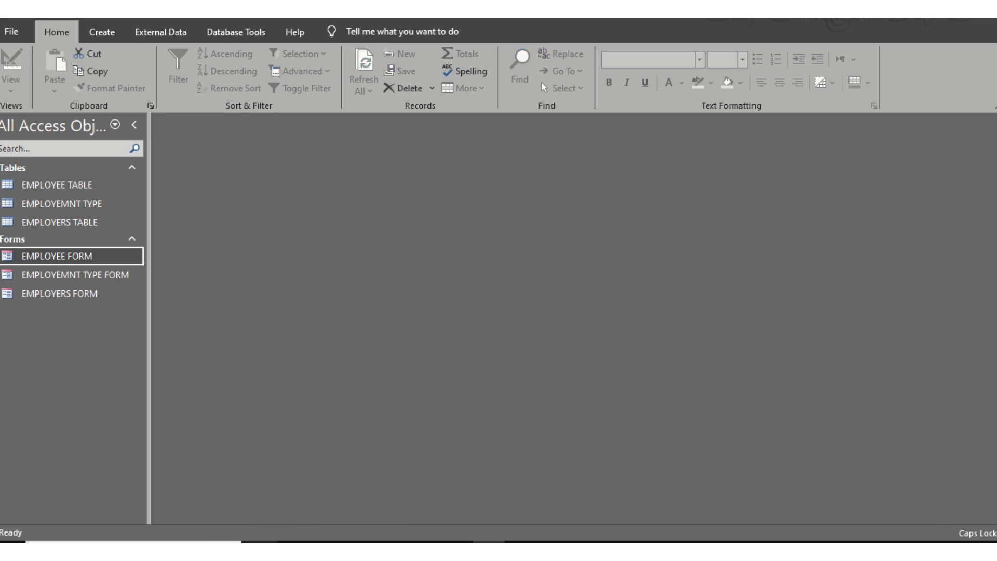
left_click(70, 168)
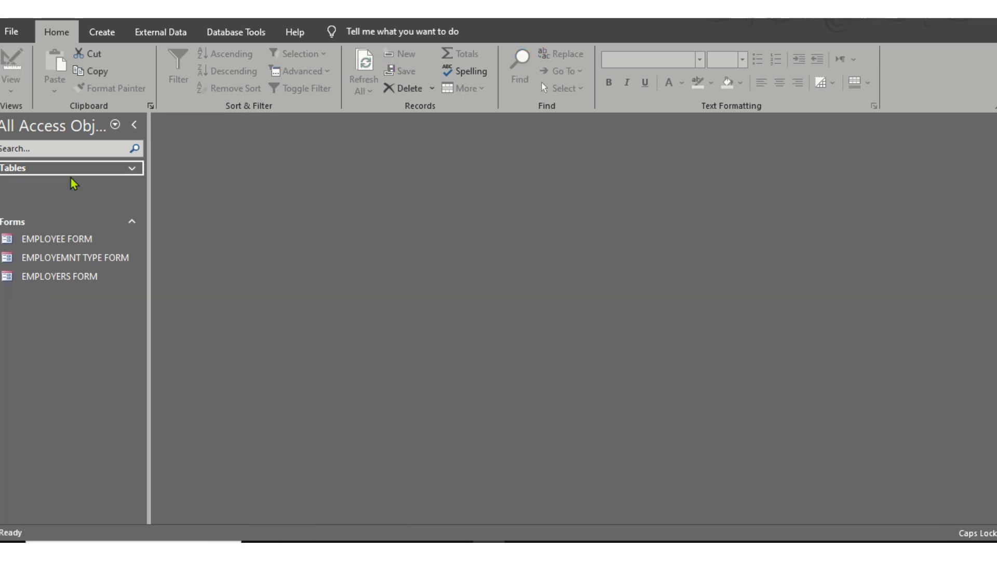
left_click(139, 168)
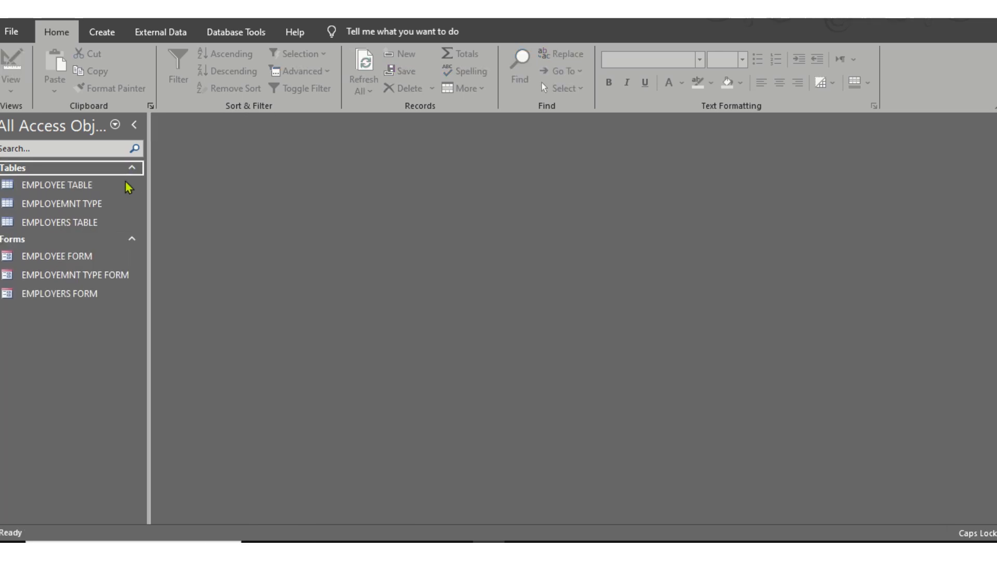
- Open the EMPLOYEE TABLE, EMPLOYEMNT TYPE and EMPLOYERS TABLE to check their entered records, and close all three
double_click(77, 186)
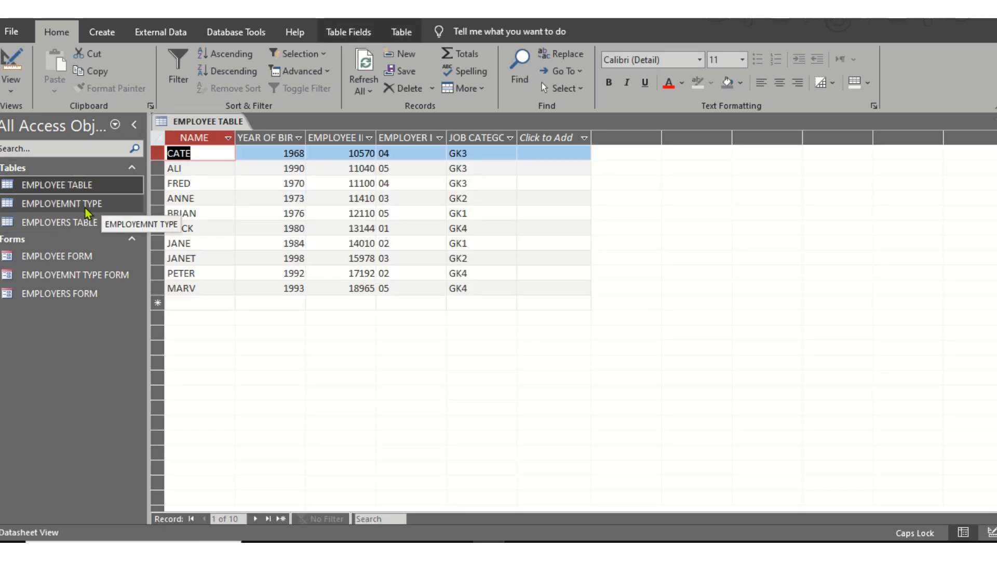
double_click(88, 208)
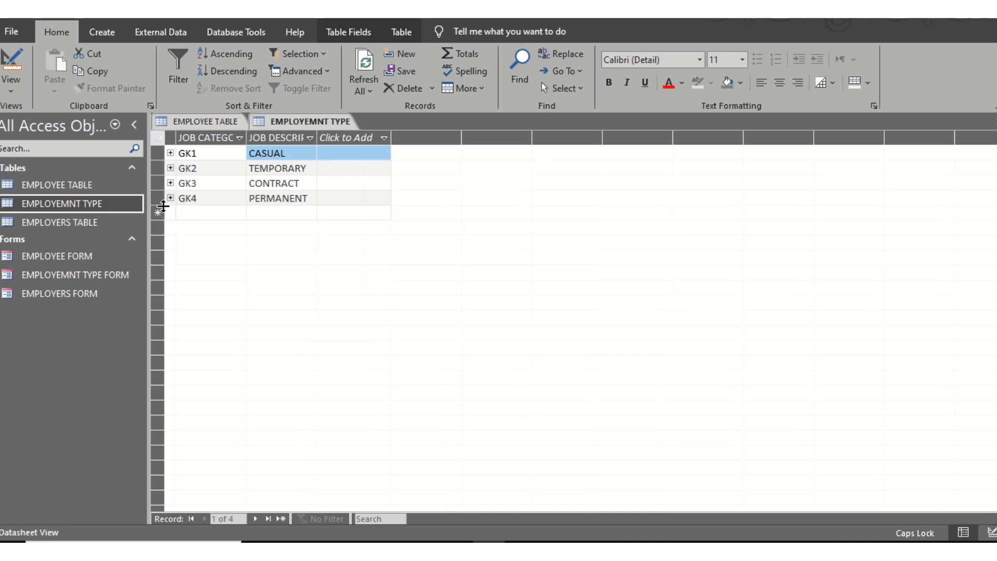
left_click(83, 225)
double_click(83, 226)
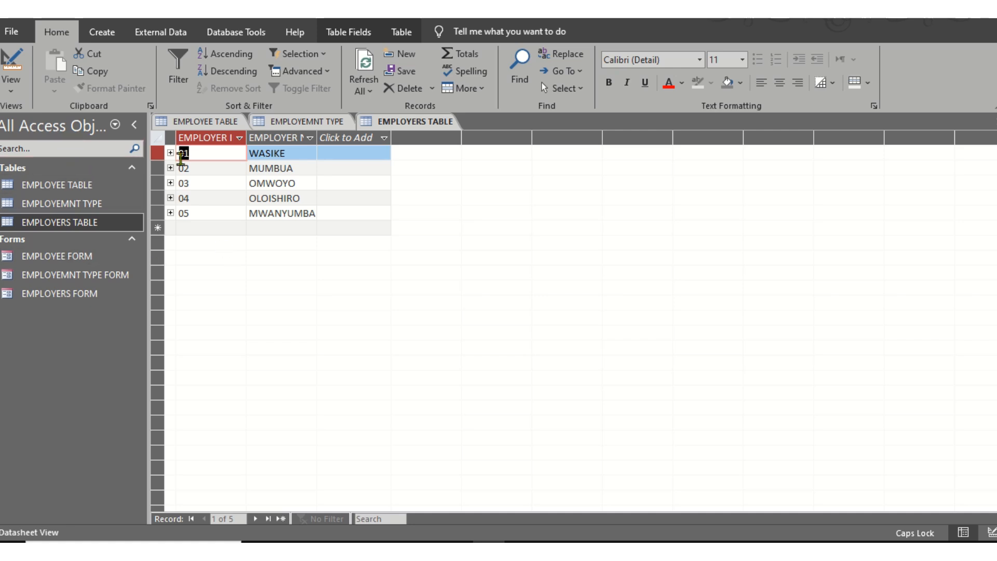
right_click(247, 126)
left_click(283, 166)
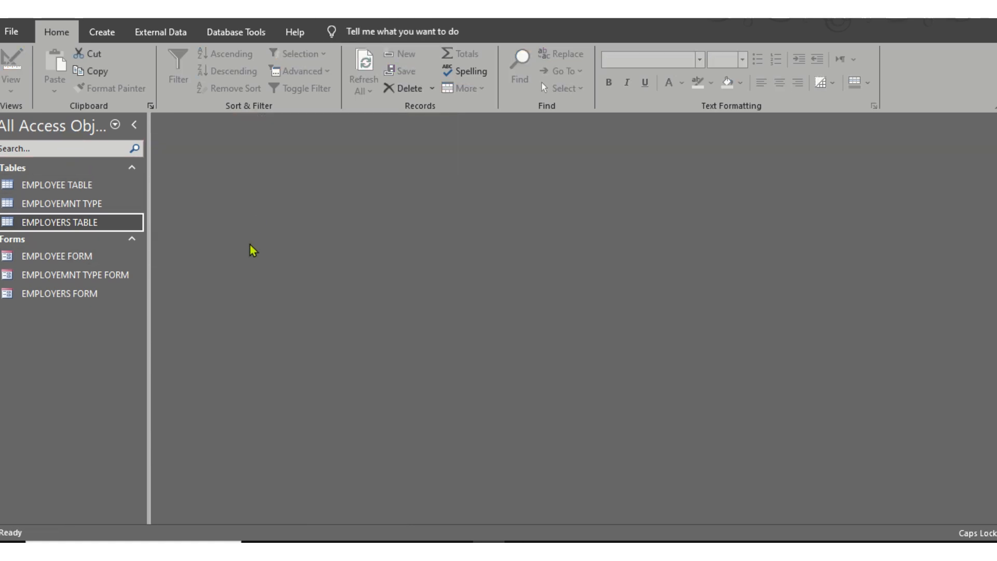
- Switch to the exam paper in the browser and read the tasks below the source tables, from (a) to (d)
left_click(358, 541)
scroll(295, 376, "down", 5)
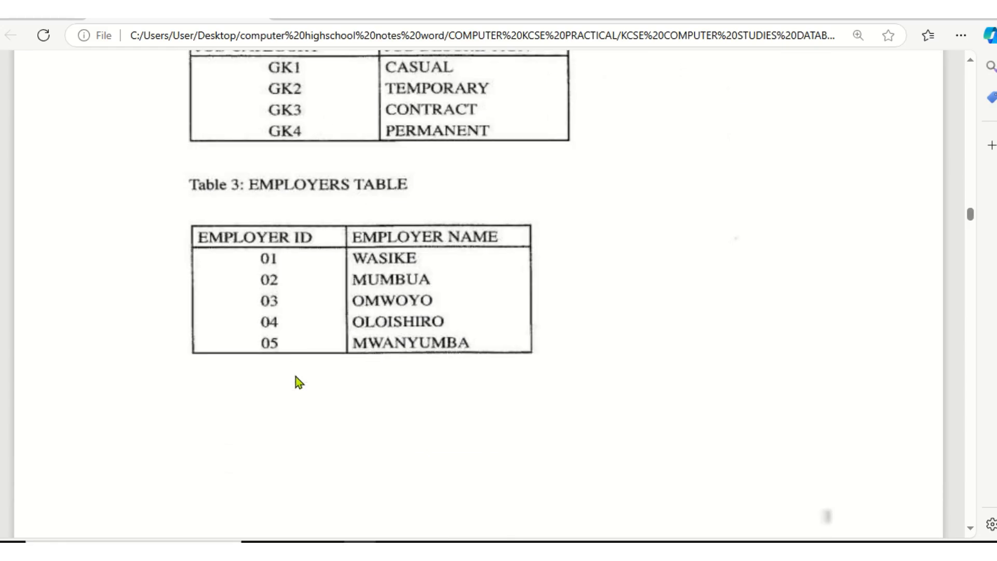
scroll(299, 376, "down", 10)
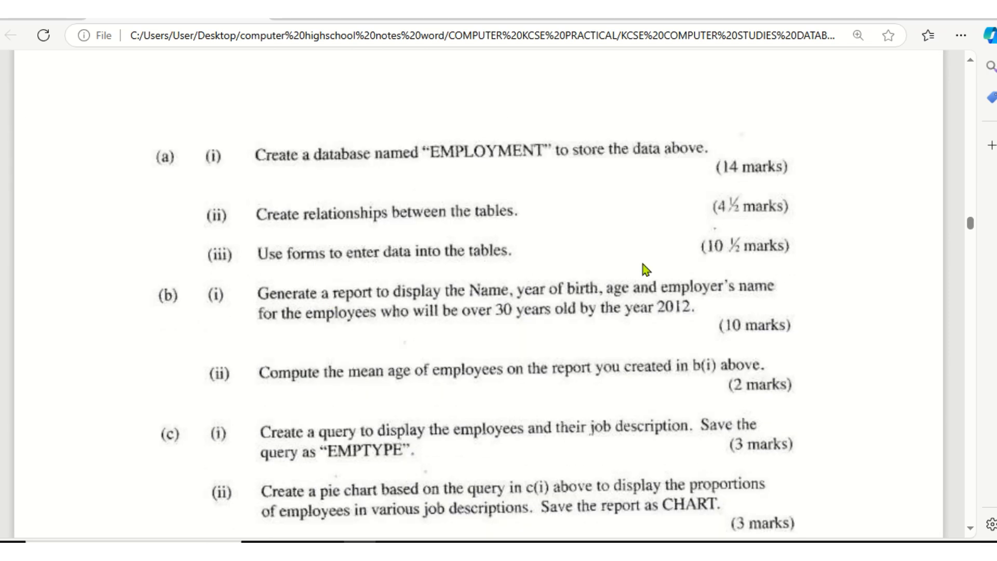
scroll(460, 226, "down", 4)
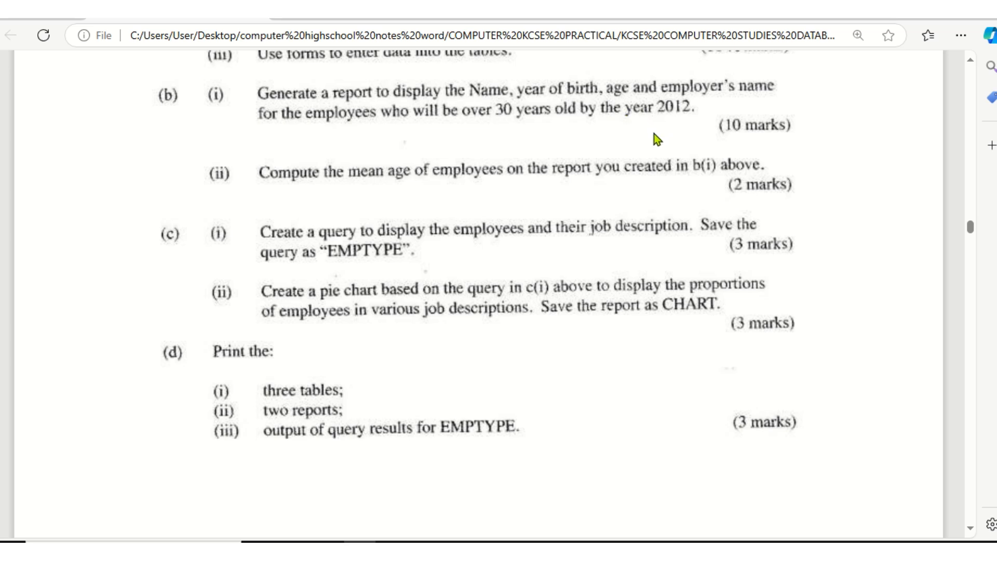
- Switch to Access and start a new query design with EMPLOYEE TABLE, EMPLOYEMNT TYPE and EMPLOYERS TABLE placed side by side
scroll(653, 133, "up", 4)
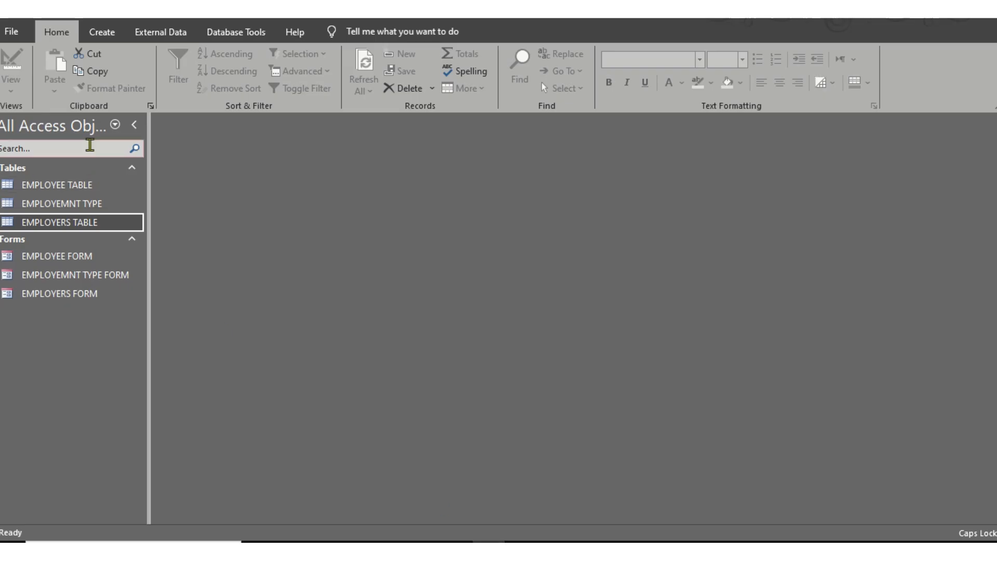
left_click(119, 40)
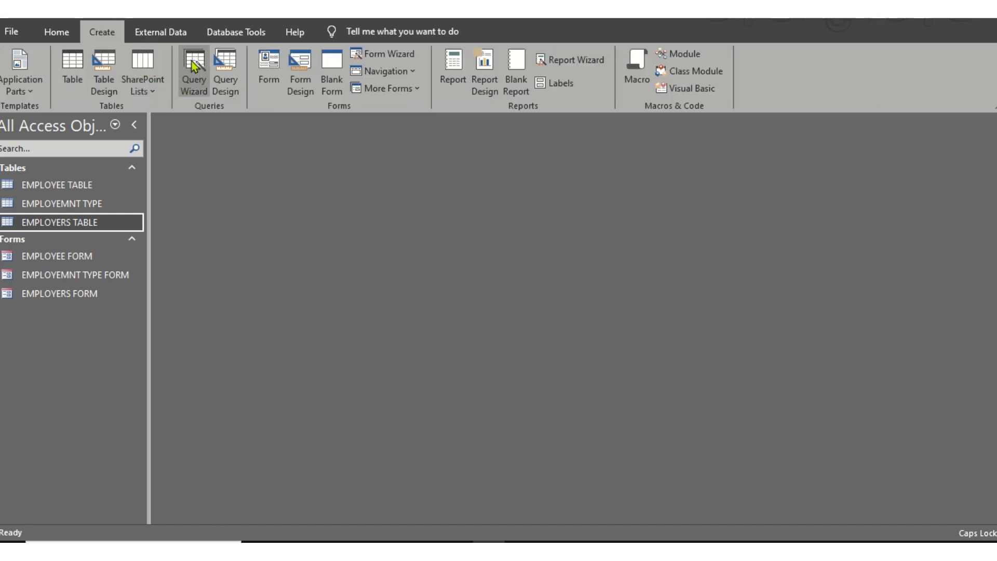
left_click(223, 73)
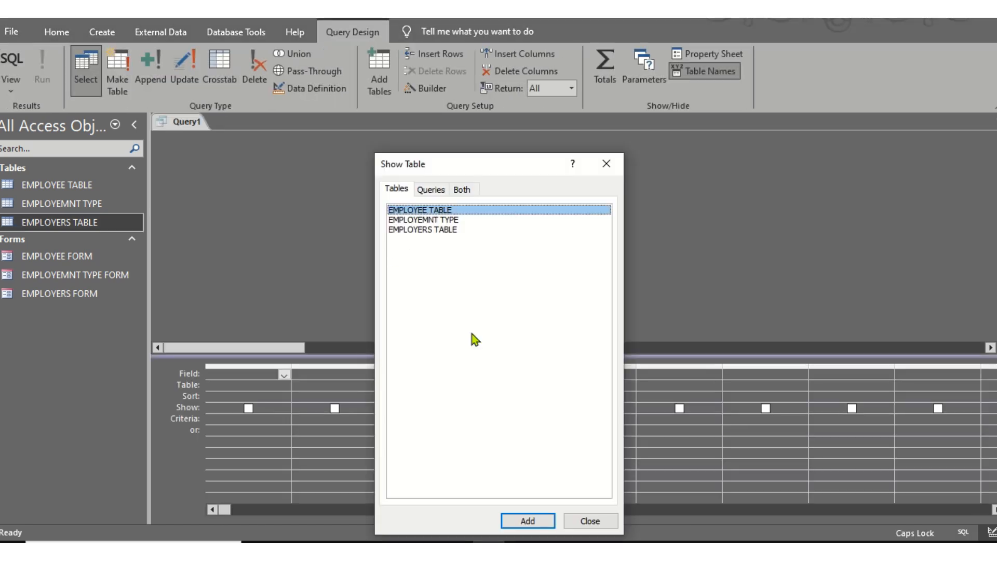
left_click(602, 165)
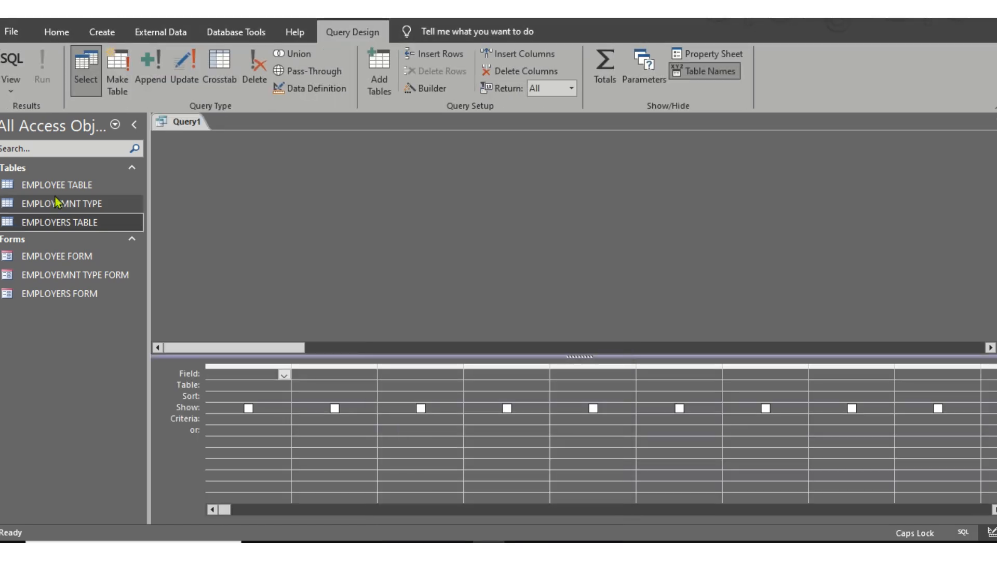
left_click_drag(57, 185, 255, 176)
left_click_drag(44, 204, 408, 195)
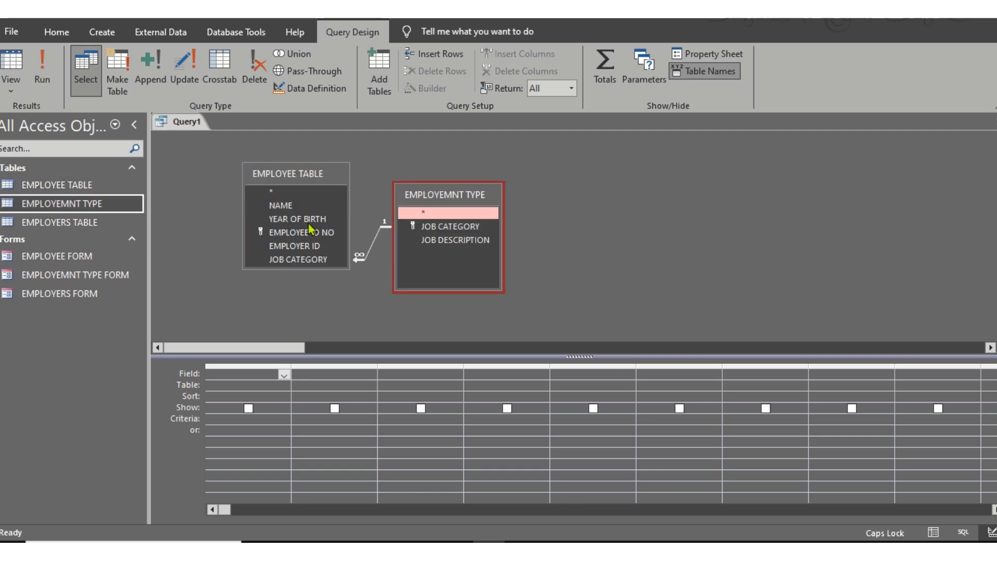
left_click_drag(45, 223, 541, 218)
left_click_drag(469, 196, 467, 176)
- Add the NAME and YEAR OF BIRTH fields from EMPLOYEE TABLE to the query, checking task (b)(i) on the exam paper
left_click(360, 548)
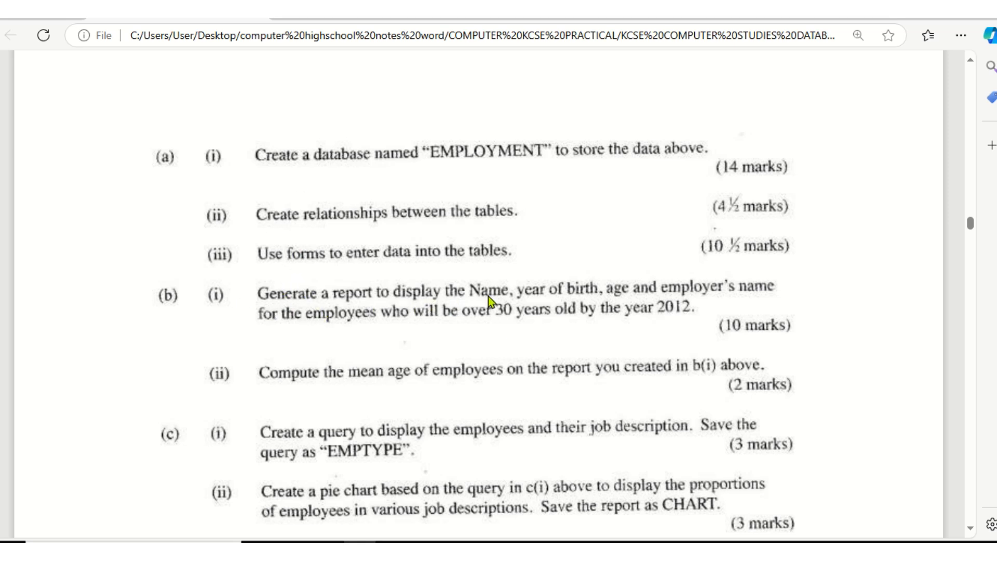
key("alt+Tab")
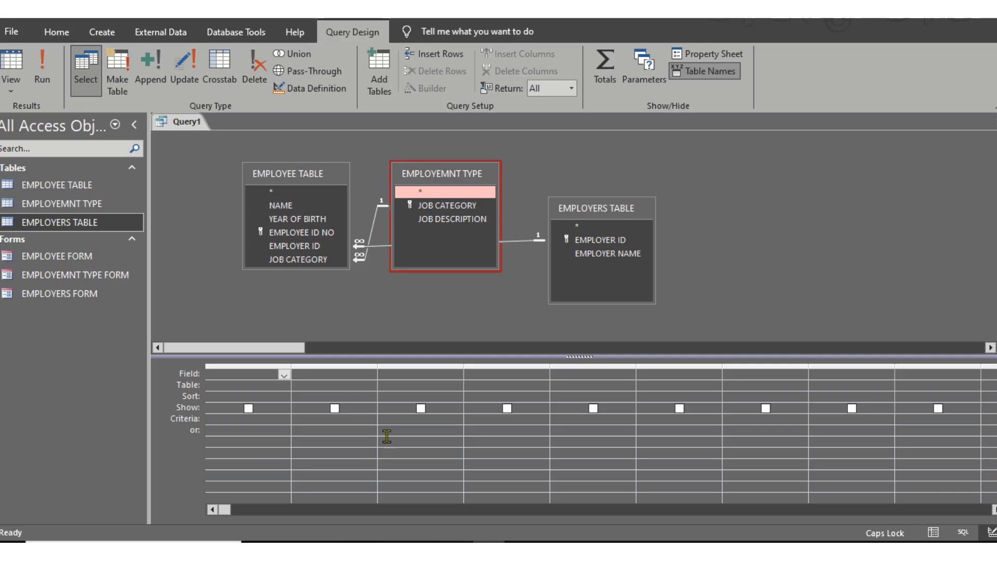
double_click(283, 206)
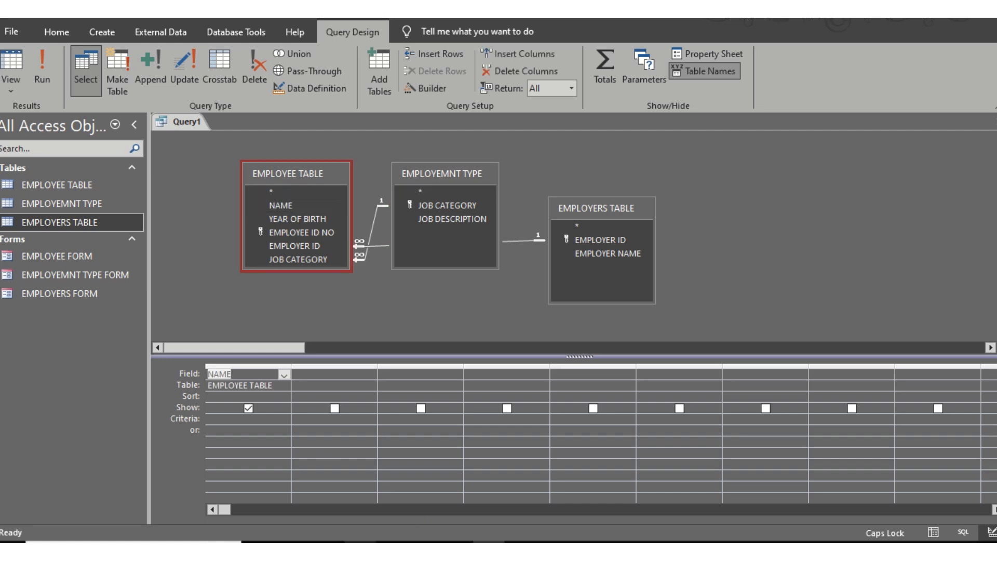
key("alt+Tab")
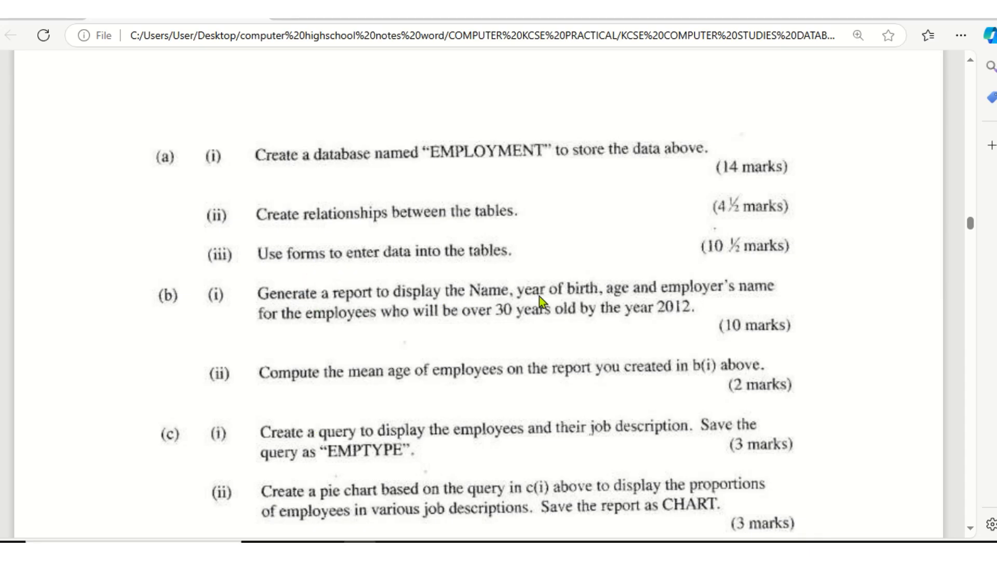
key("alt+Tab")
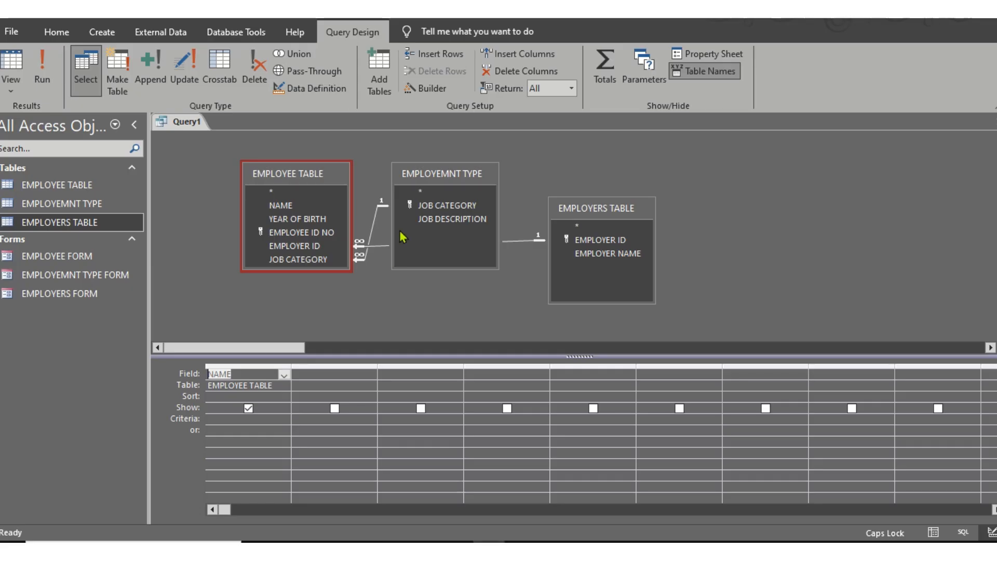
double_click(303, 219)
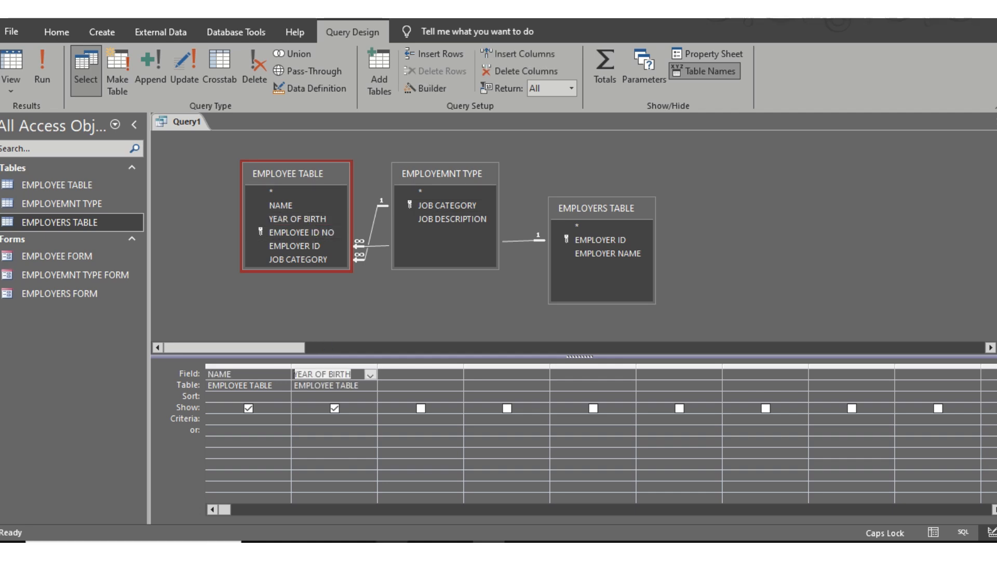
key("alt+Tab")
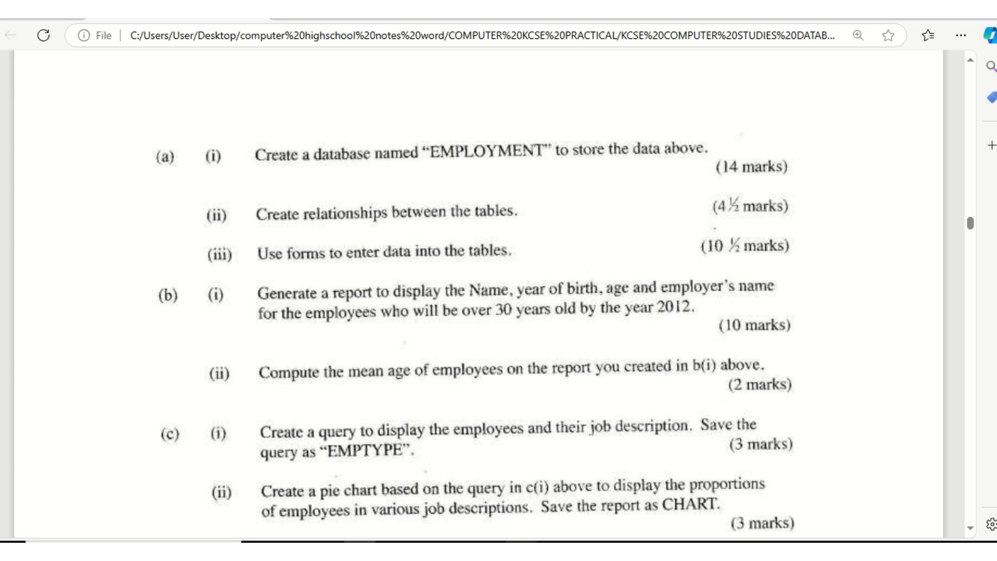
key("alt+Tab")
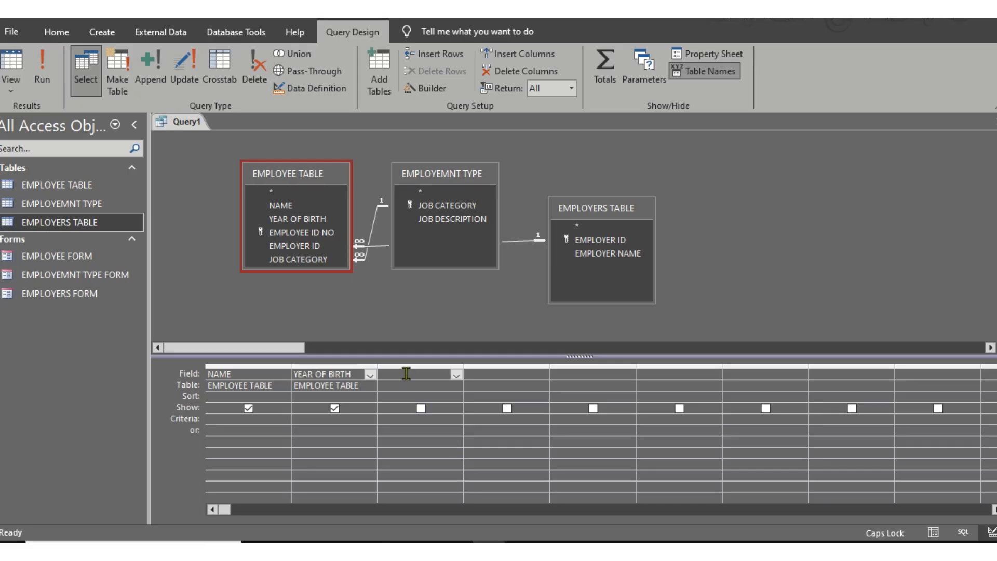
- Build the calculated field AGE:2012-[YEAR OF BIRTH] in the third query column and try to run the query
right_click(405, 373)
left_click(442, 472)
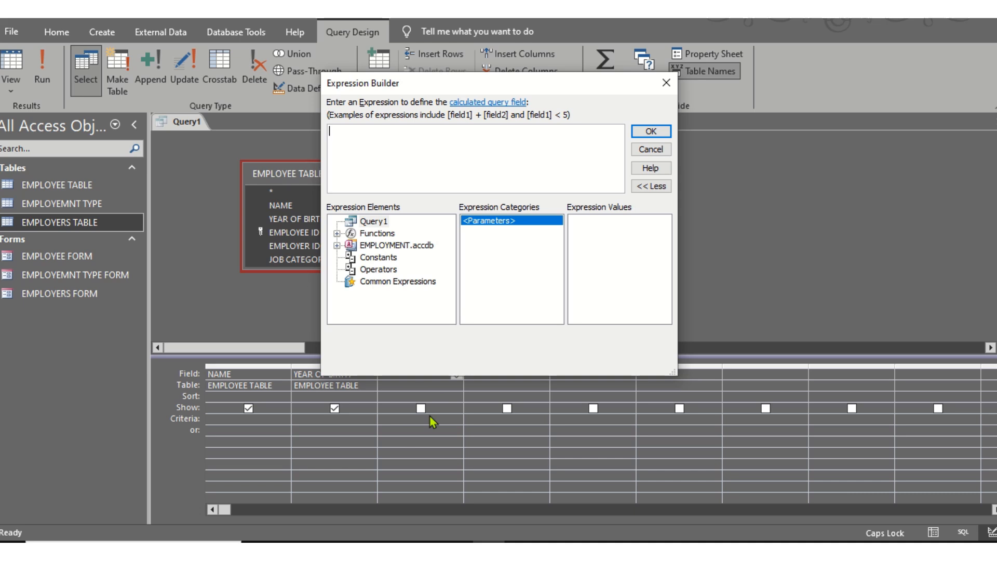
type("AGE:")
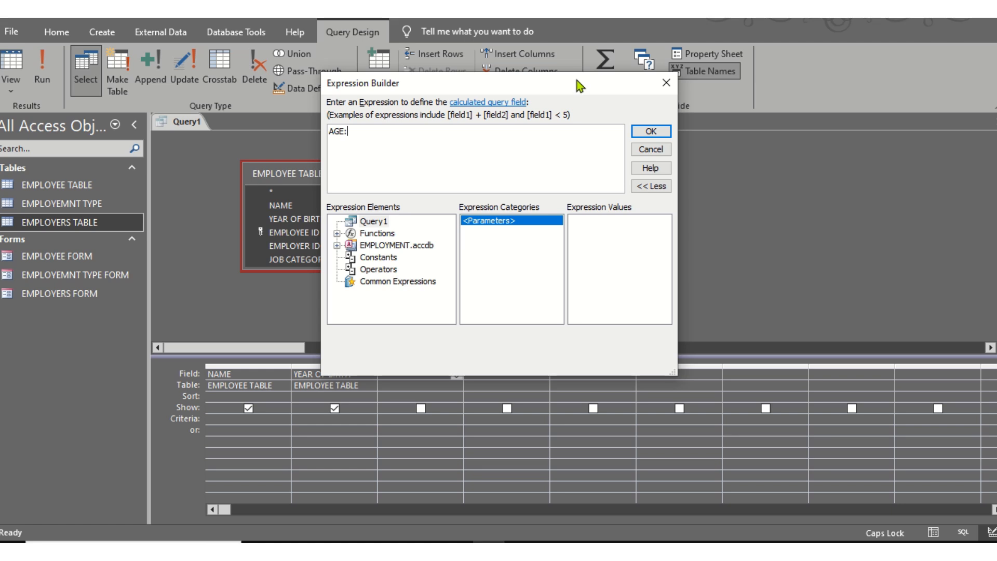
left_click_drag(582, 83, 566, 314)
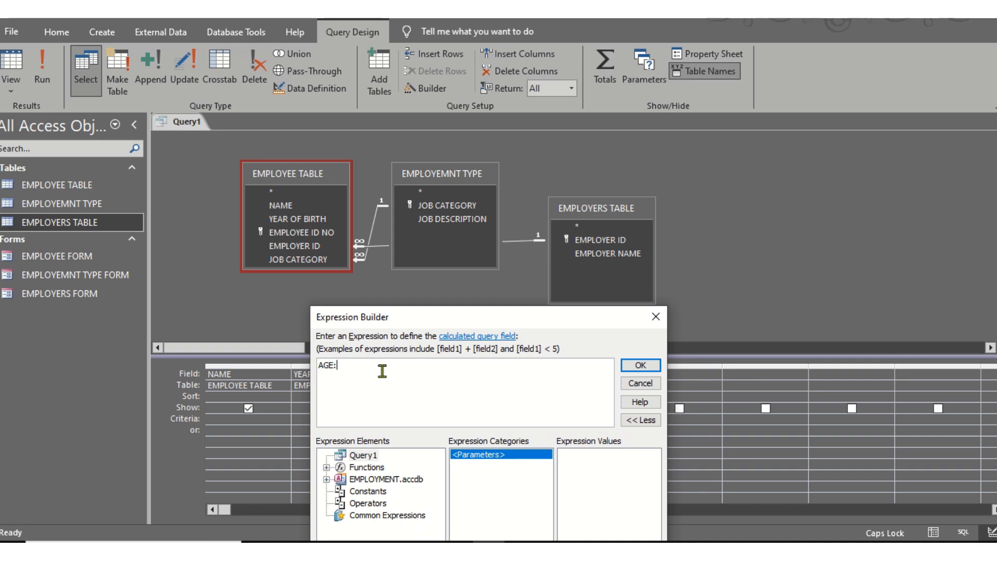
key("alt+Tab")
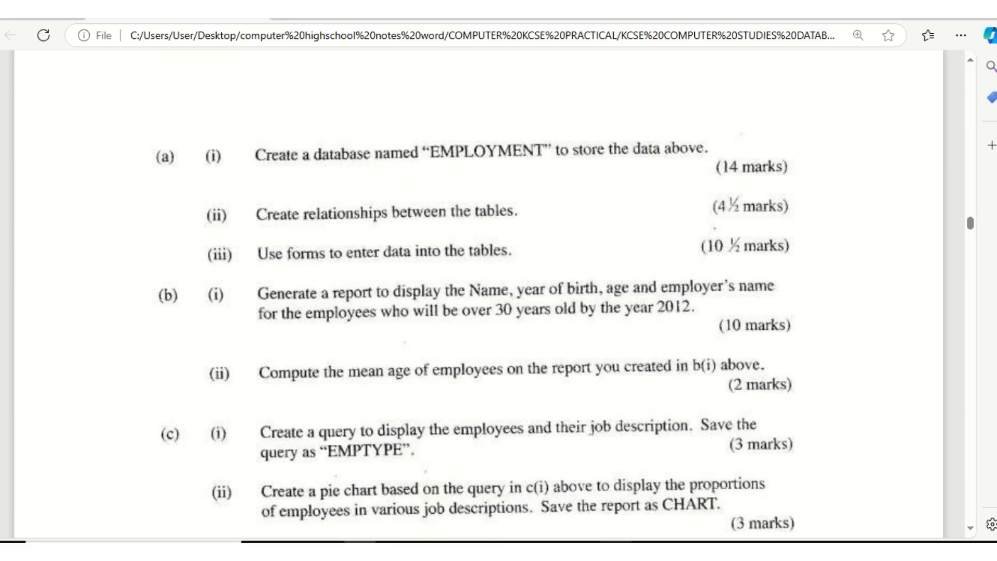
key("alt+Tab")
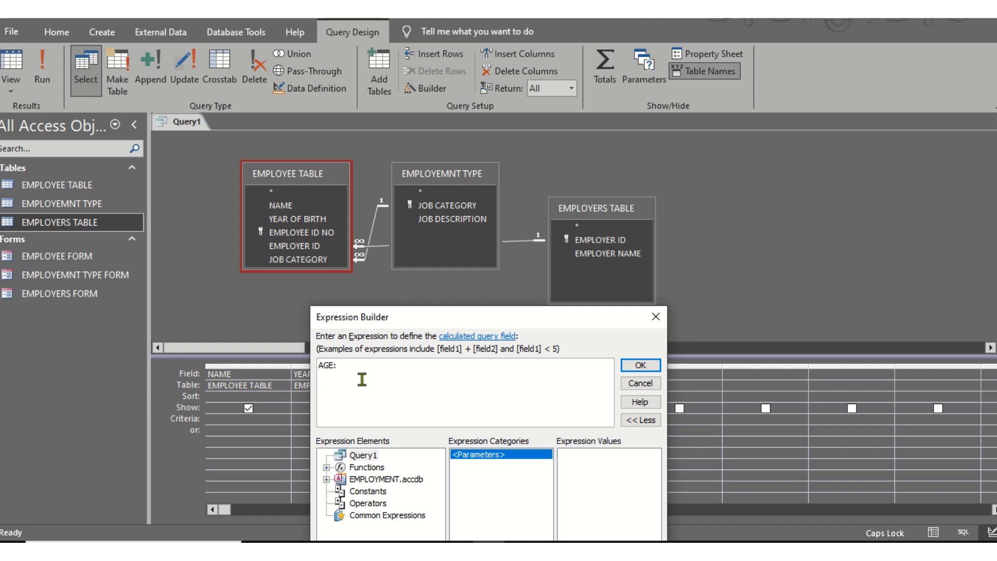
type("2012-")
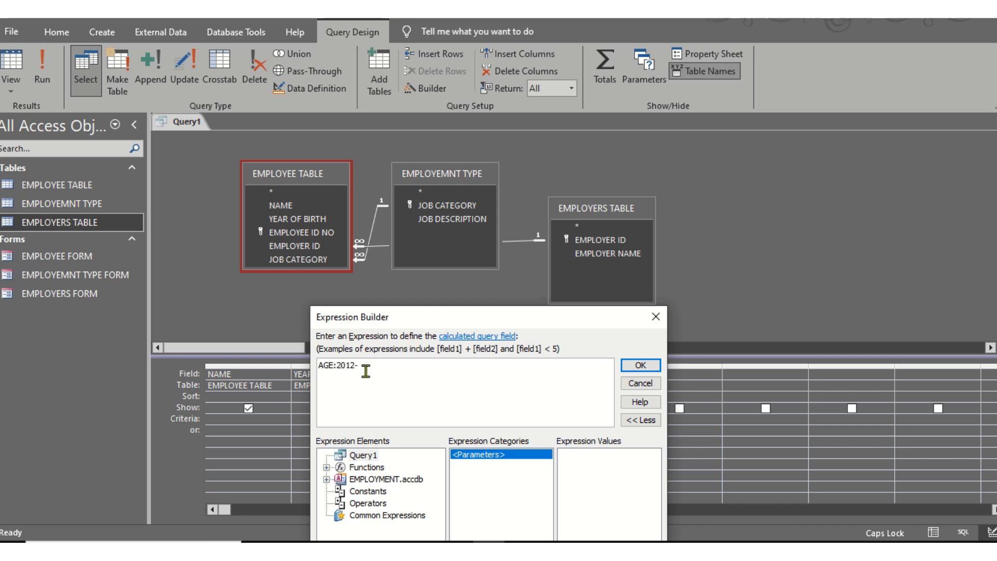
type("[YEAR OF B")
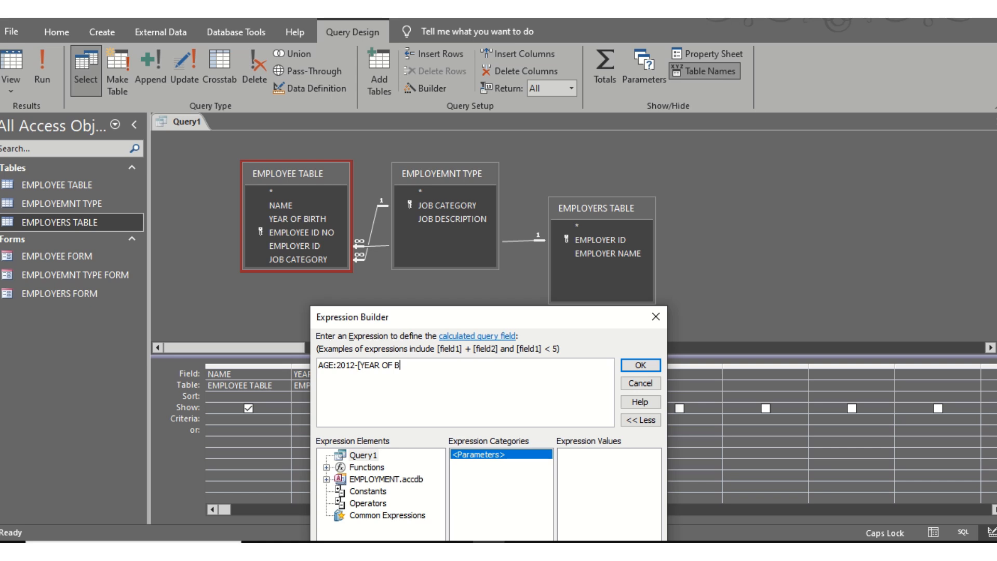
type("IRTT")
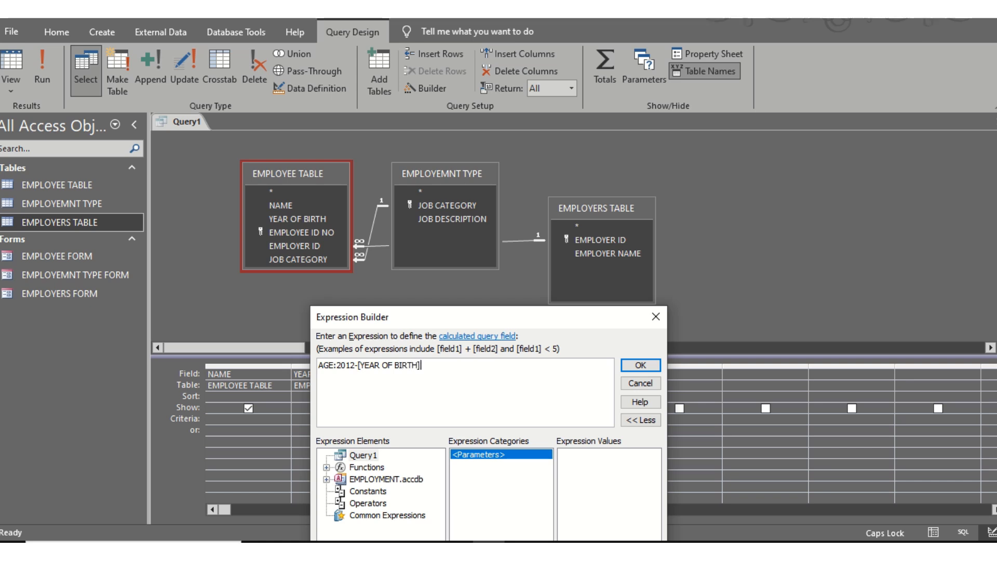
left_click(635, 366)
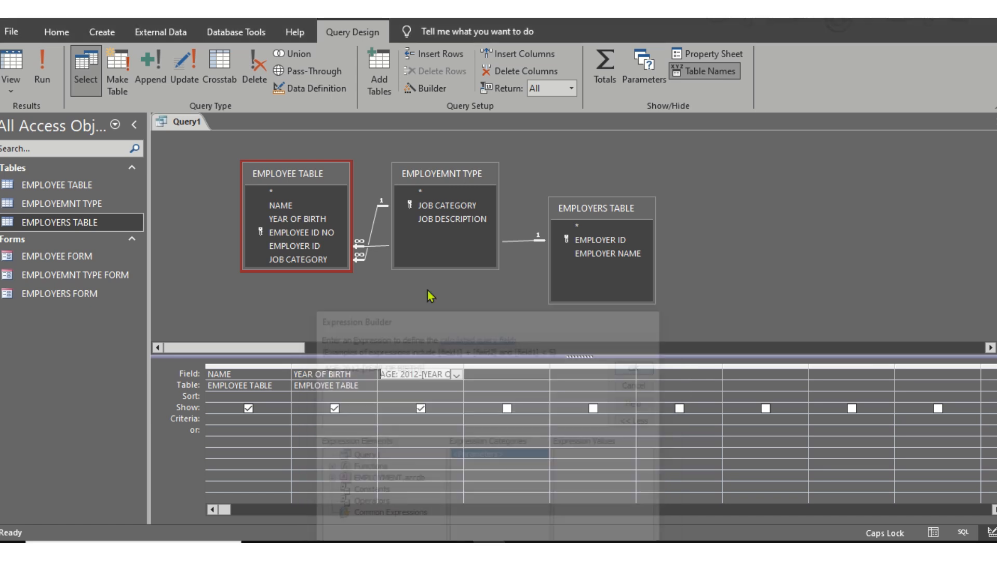
left_click(42, 70)
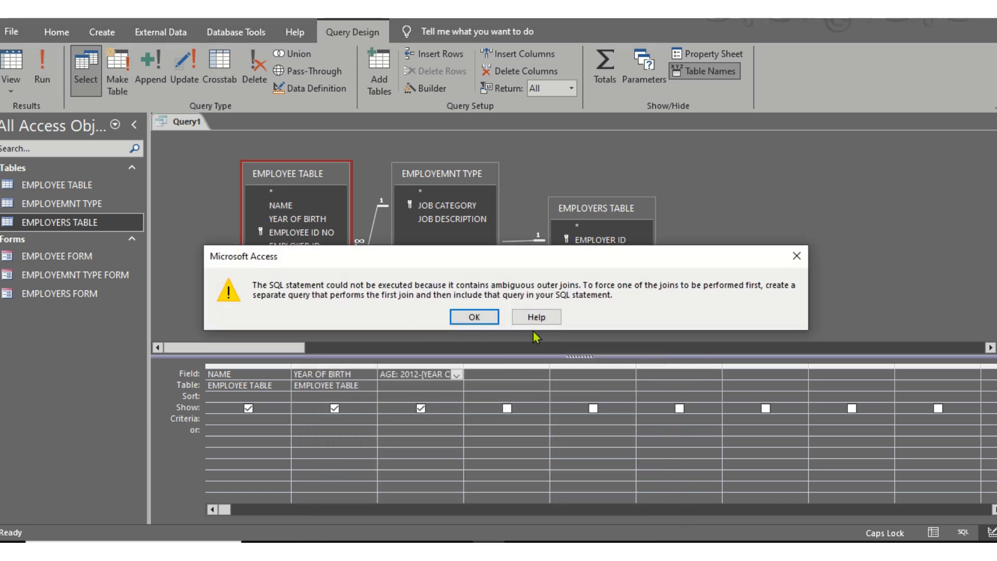
left_click(474, 318)
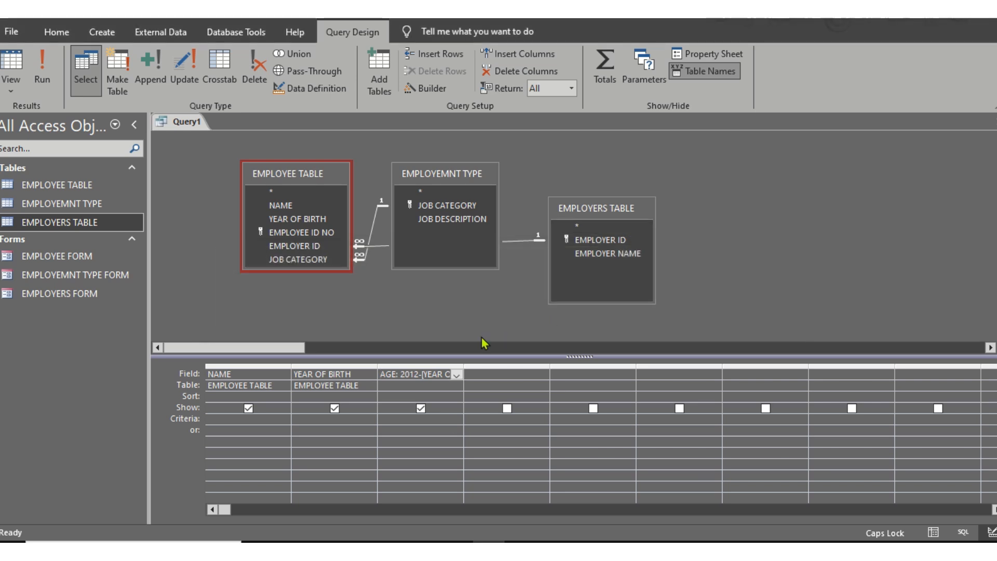
- Add EMPLOYER NAME from EMPLOYERS TABLE as the fourth query column, comparing the fields with task (b)(i) on the exam paper
left_click(359, 541)
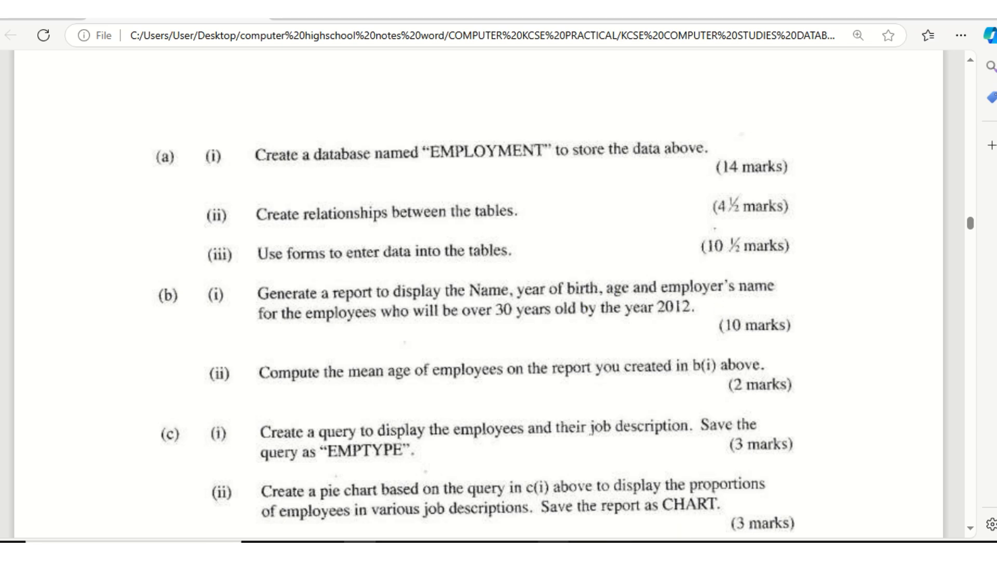
left_click(488, 541)
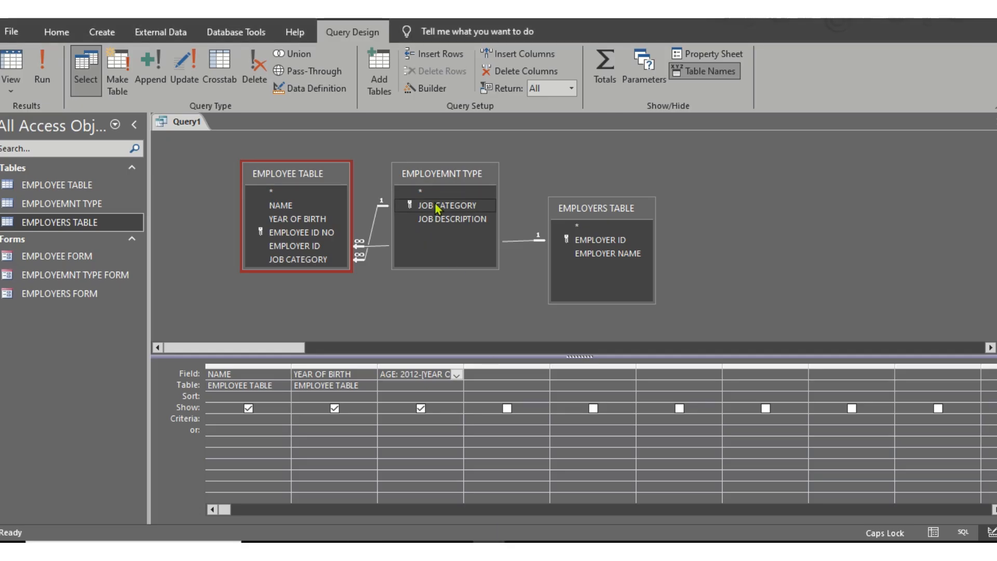
left_click(607, 254)
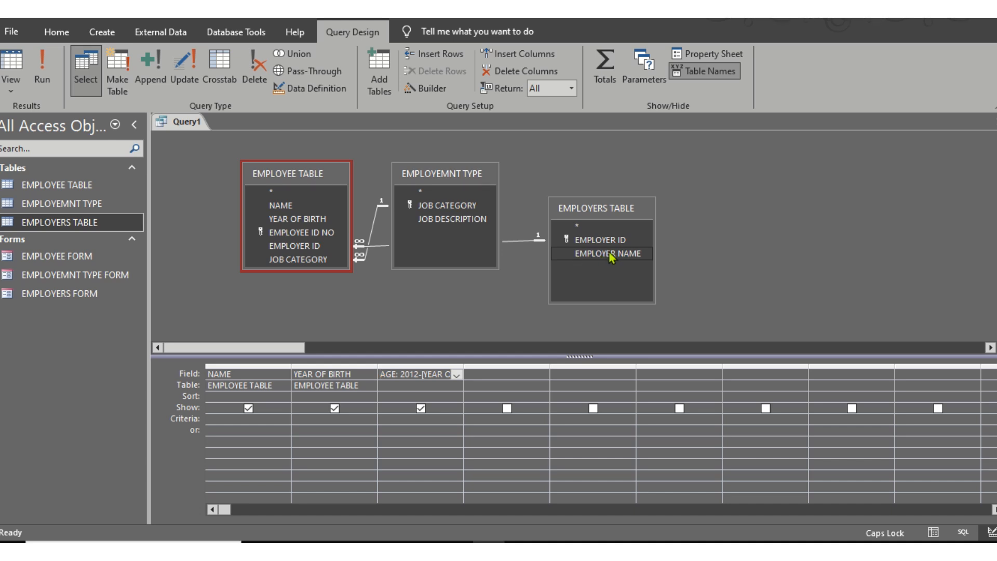
double_click(609, 258)
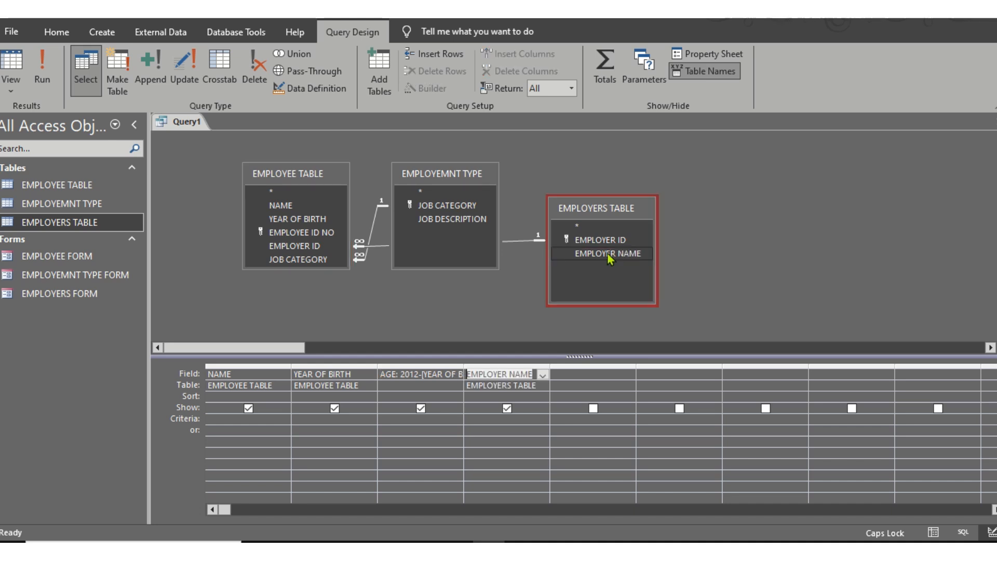
left_click(359, 548)
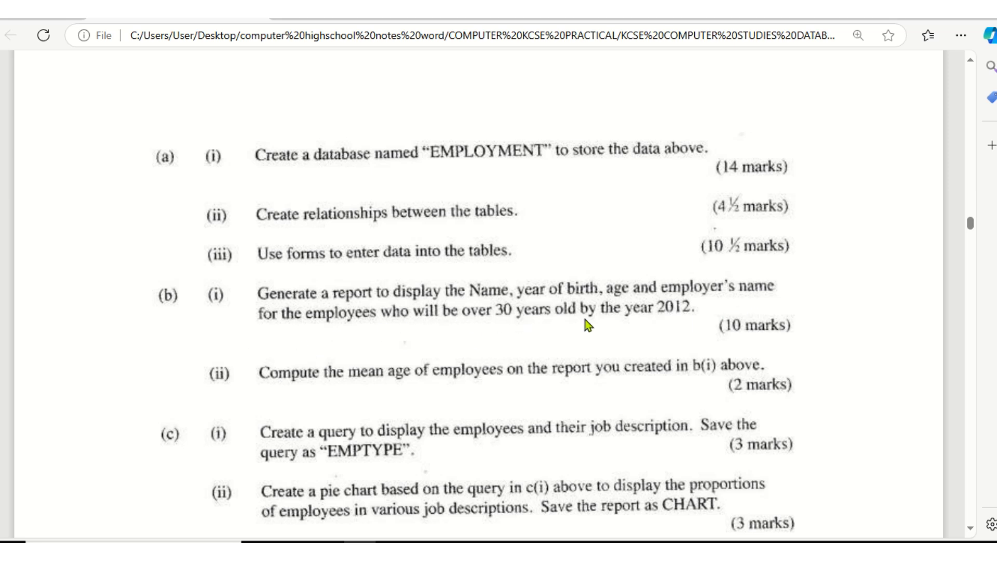
left_click(488, 542)
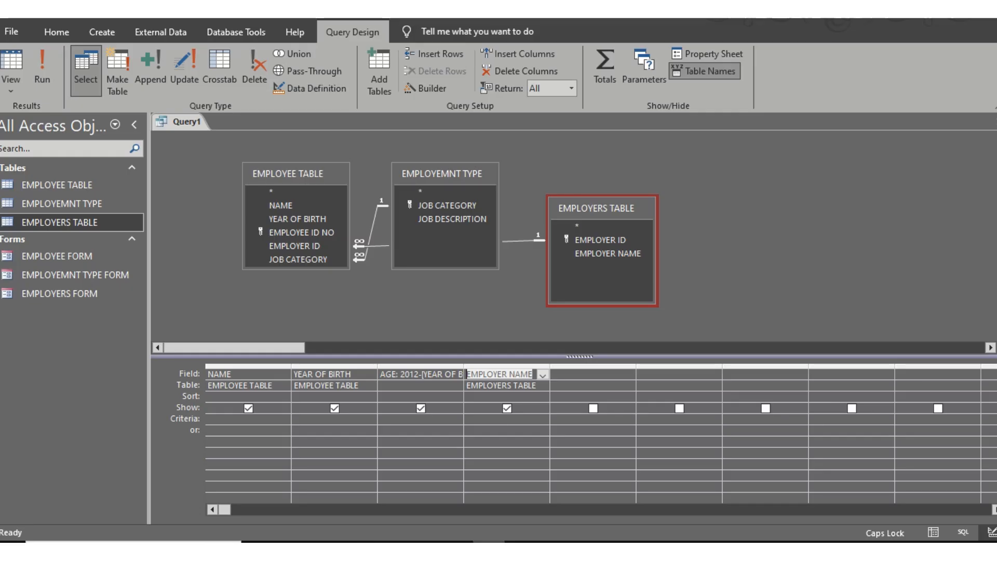
- Remove the EMPLOYEMNT TYPE table from the query, and run the query with its AGE column narrowed
left_click(465, 179)
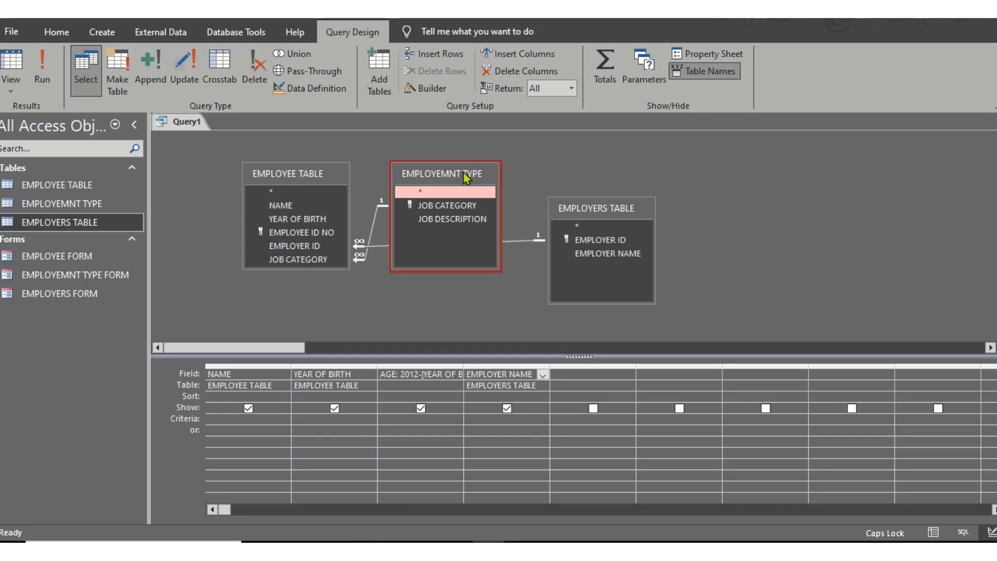
key("Delete")
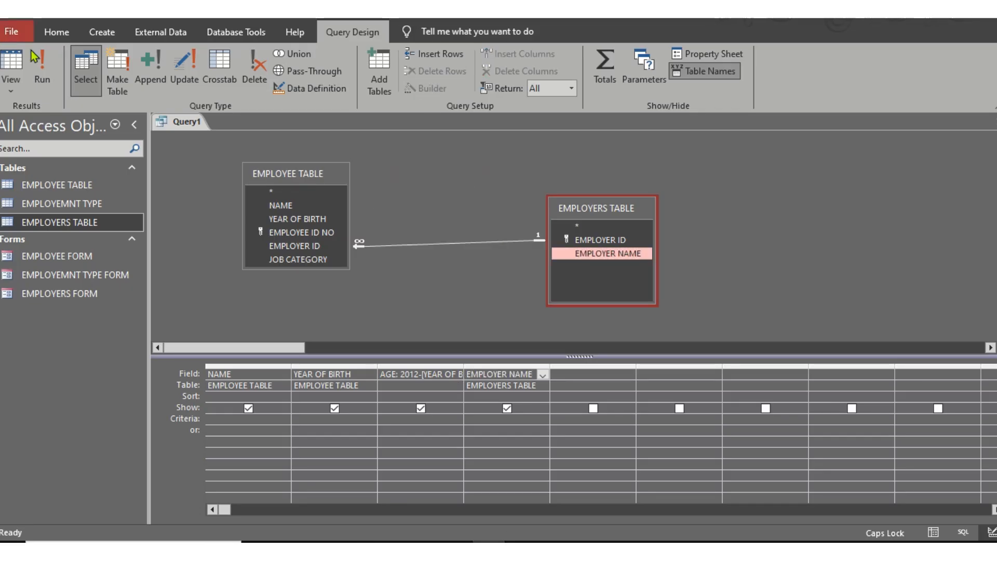
left_click(42, 68)
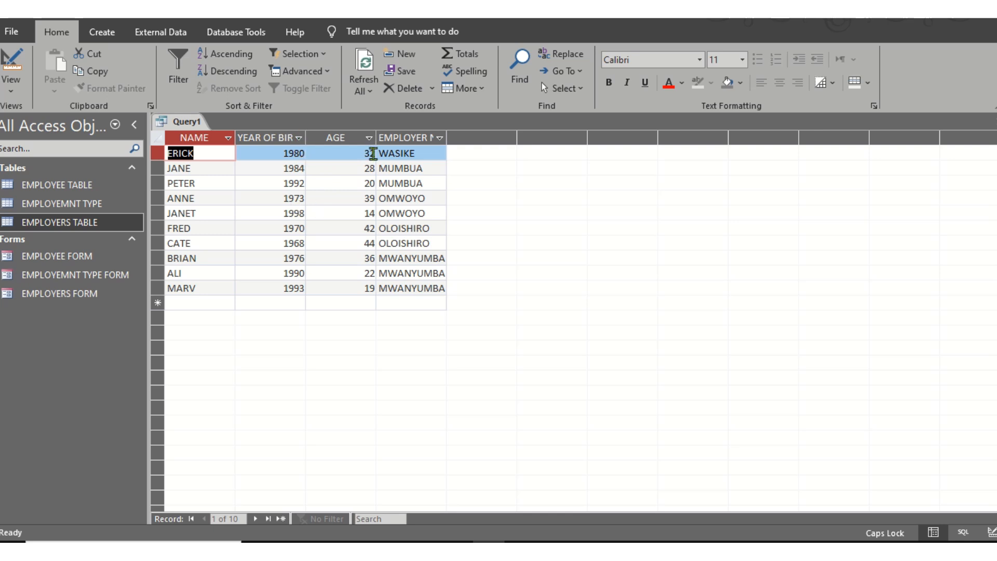
left_click_drag(375, 137, 356, 133)
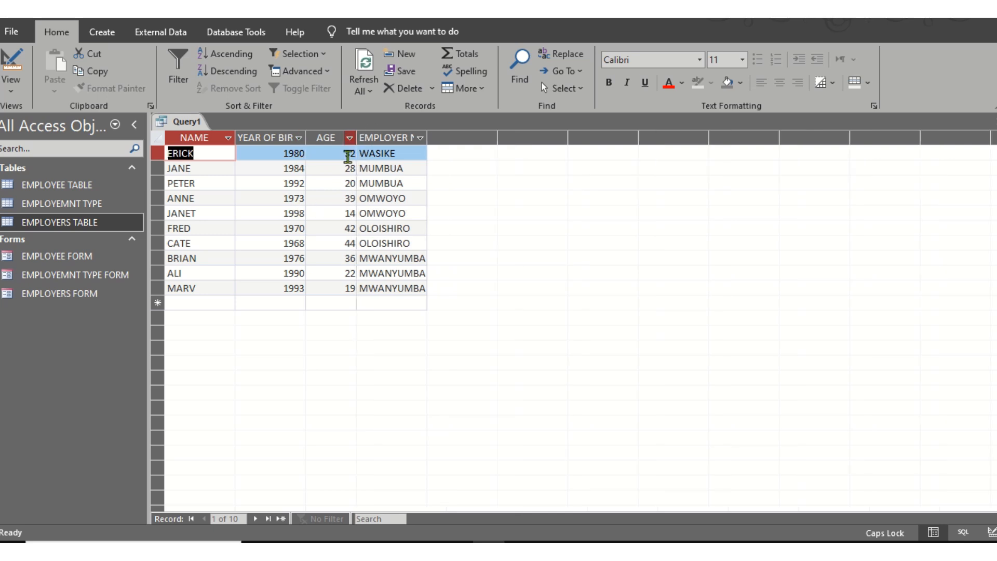
- Restrict the query's AGE column to values >30 as task (b)(i) requires, run the query, and narrow the NAME column slightly
right_click(185, 120)
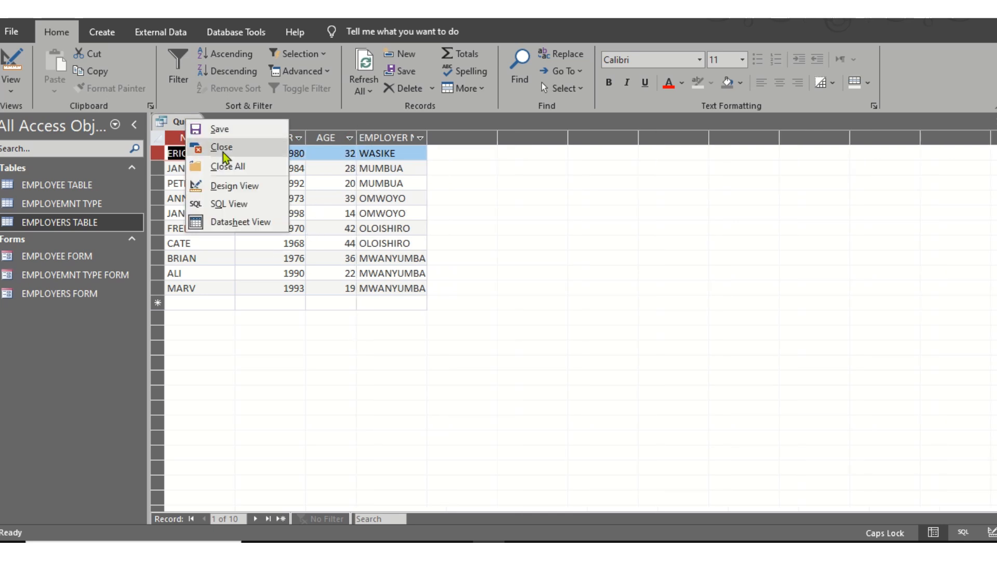
left_click(228, 186)
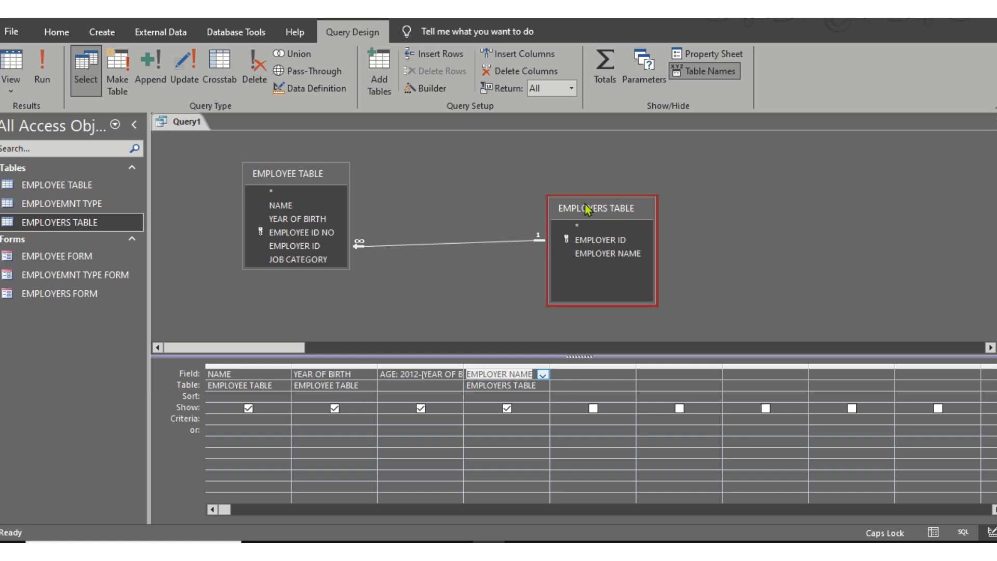
left_click_drag(596, 214, 438, 176)
left_click(360, 550)
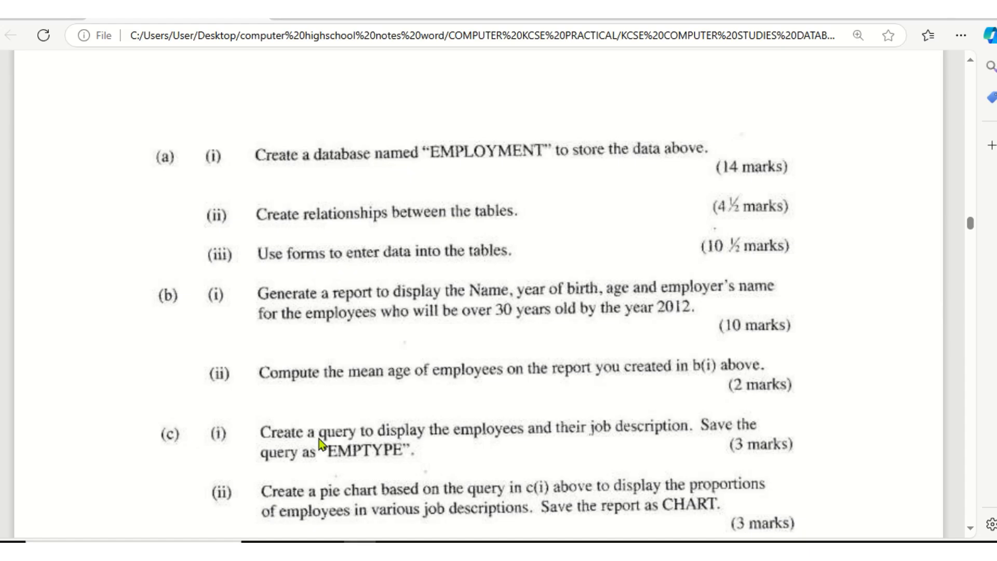
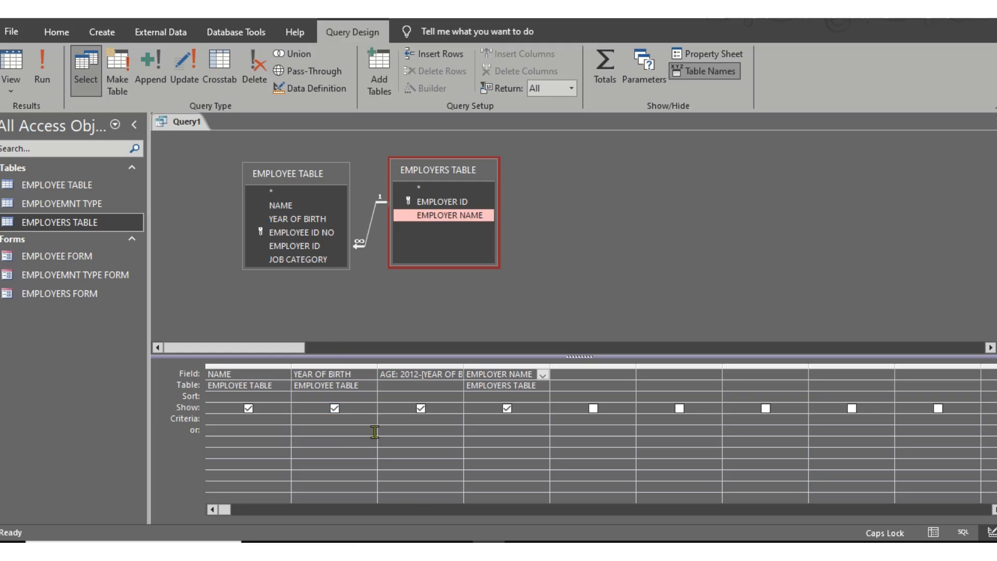
left_click(392, 424)
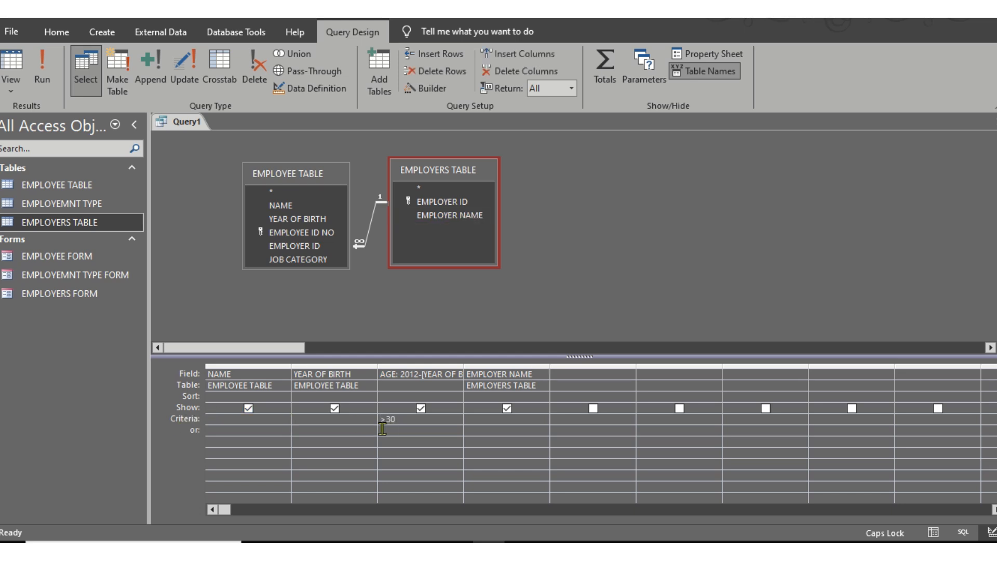
left_click(42, 70)
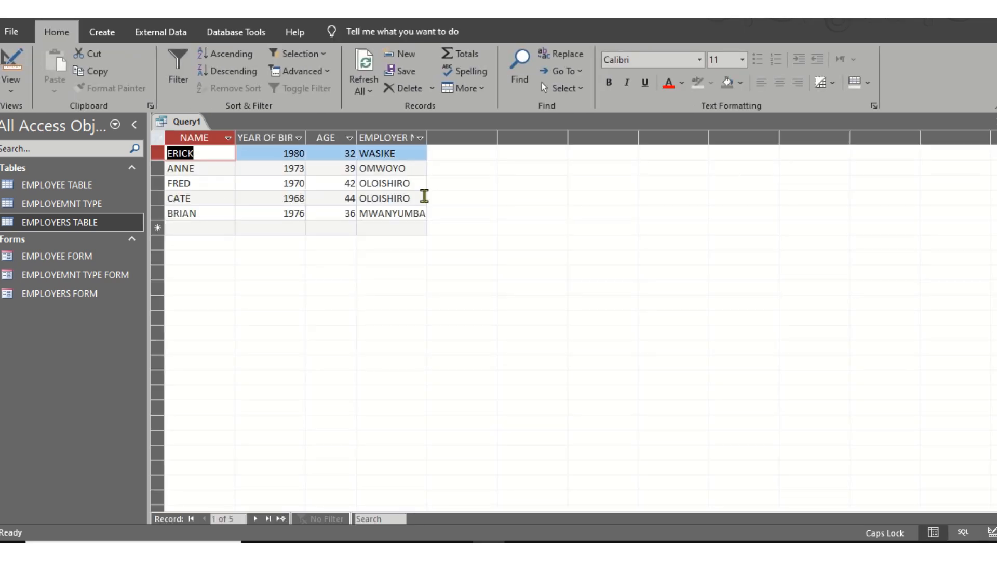
left_click_drag(234, 136, 226, 135)
- Save the query as OVER 30YRS QRRY and close it
right_click(184, 119)
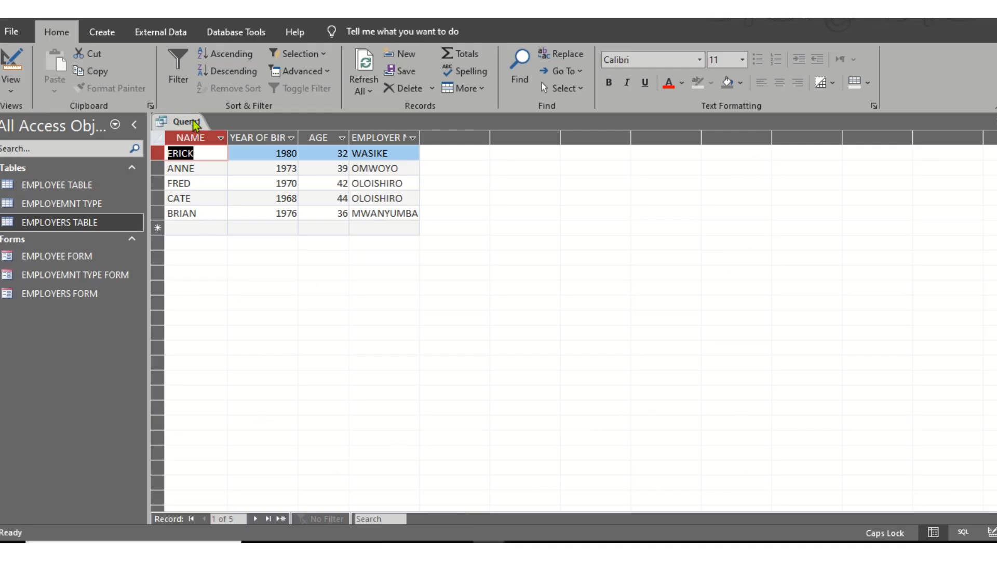
right_click(192, 120)
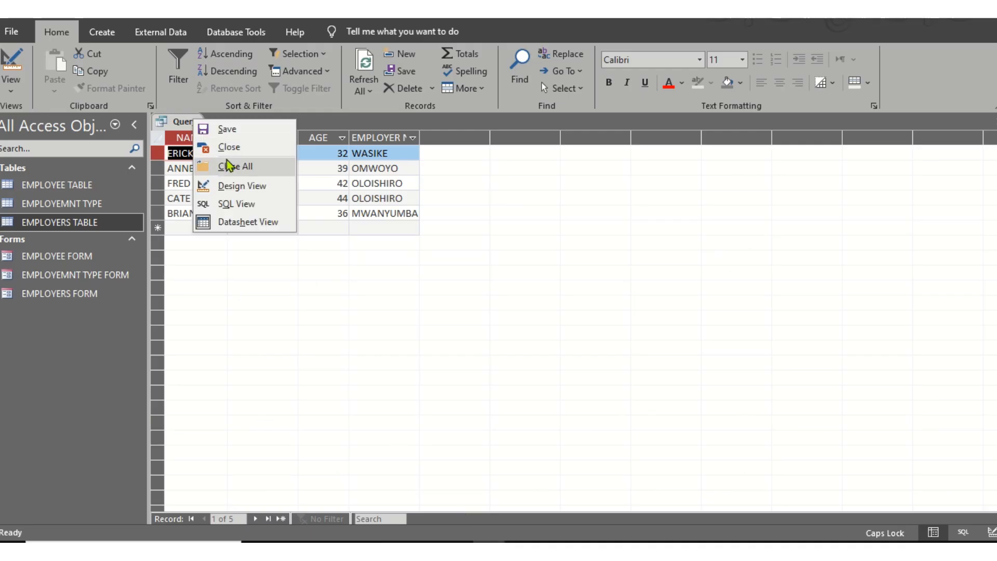
left_click(228, 130)
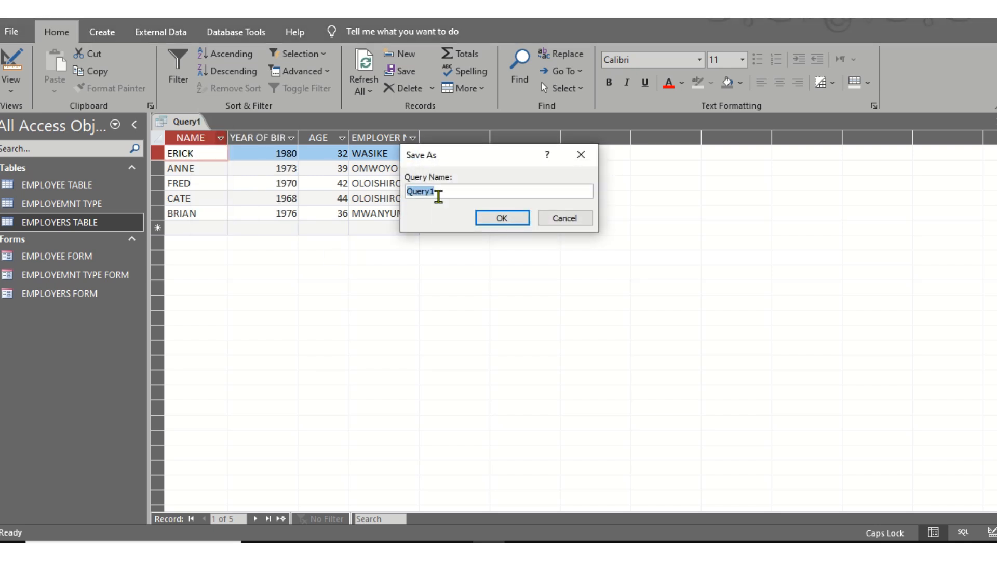
type("OVER 30YRS QRRY")
left_click(516, 218)
right_click(229, 130)
right_click(204, 113)
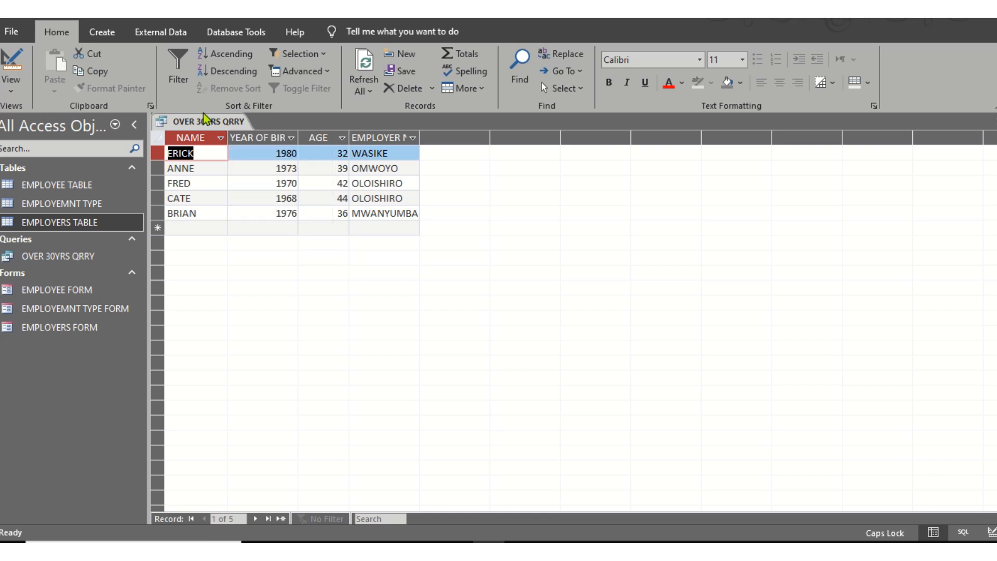
right_click(188, 125)
left_click(216, 154)
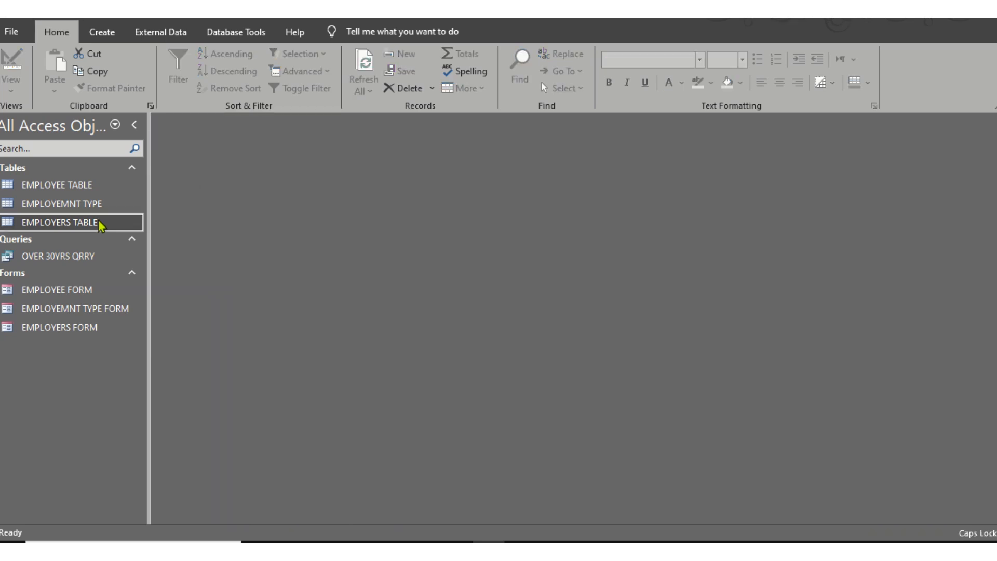
- Generate a report from the OVER 30YRS QRRY query and check tasks (b)(i) and (ii) on the exam paper
left_click(83, 255)
left_click(100, 32)
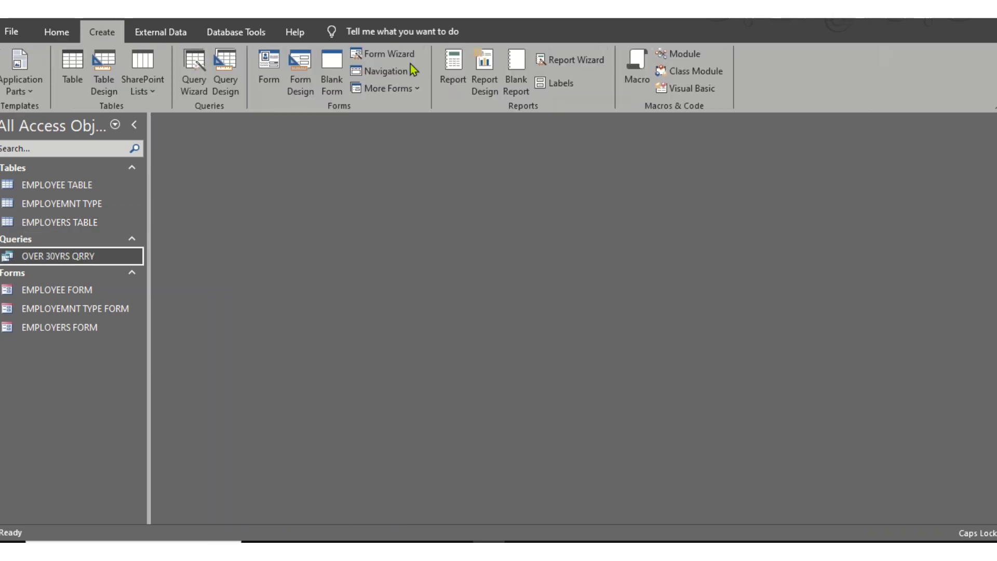
left_click(453, 65)
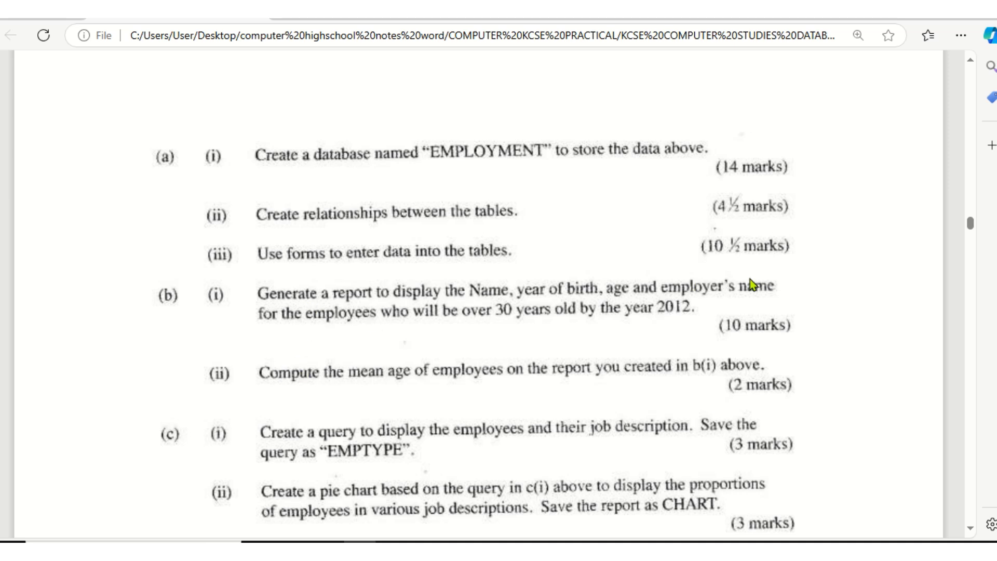
scroll(303, 373, "down", 2)
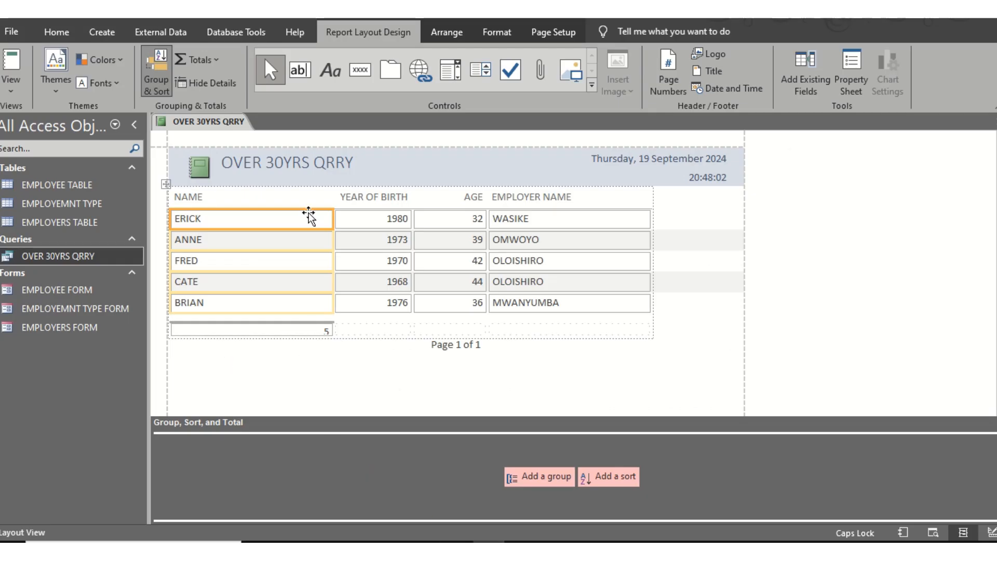
- In the report's design, make the Report Footer taller and group the records on AGE, expanding the group's options
right_click(213, 136)
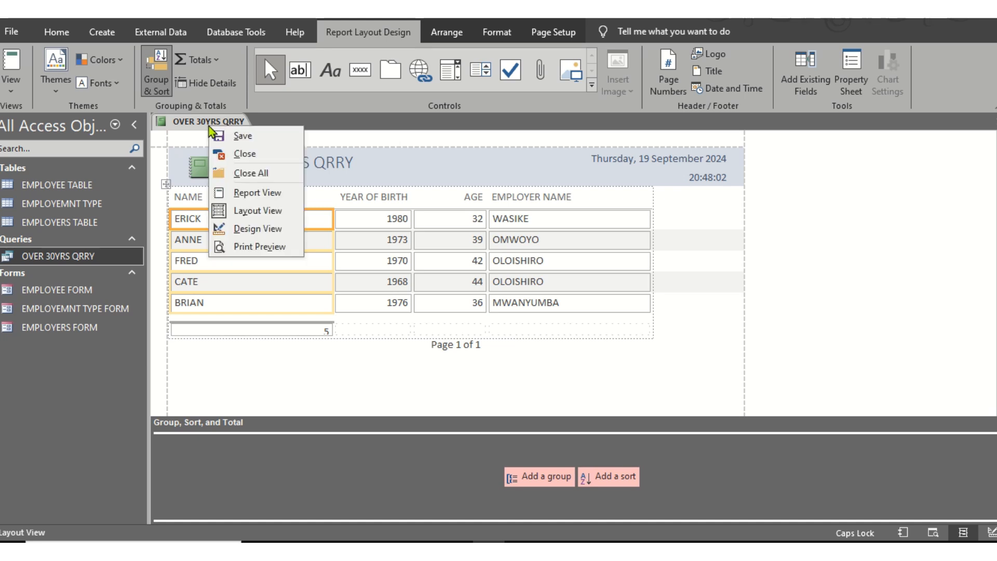
left_click(266, 233)
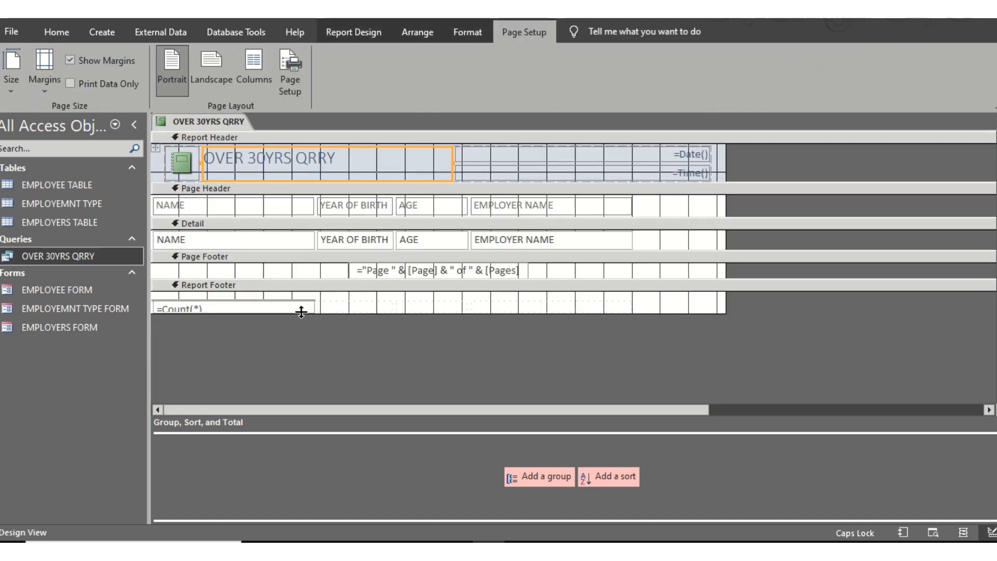
left_click_drag(301, 312, 301, 334)
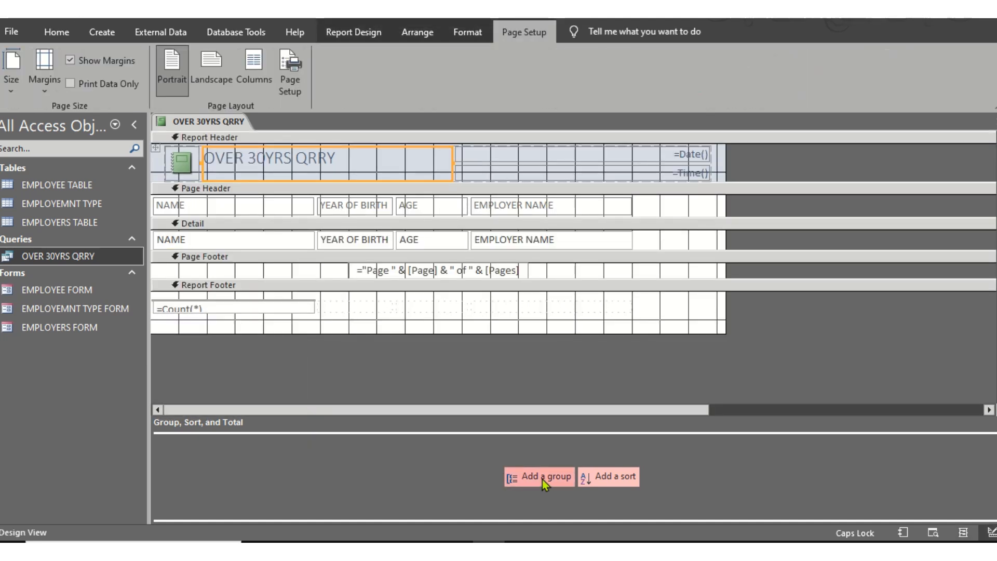
left_click(543, 479)
left_click(286, 417)
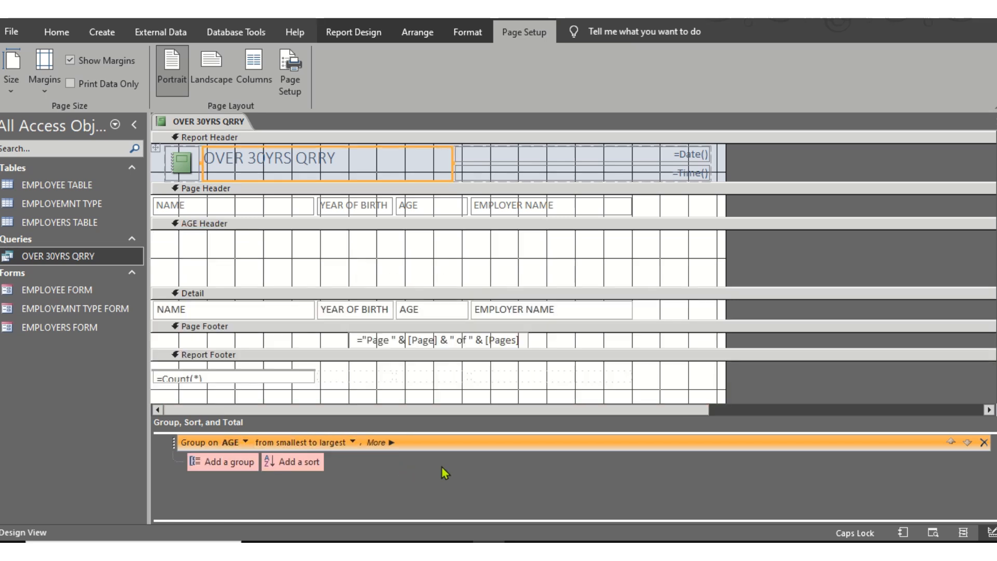
left_click(393, 443)
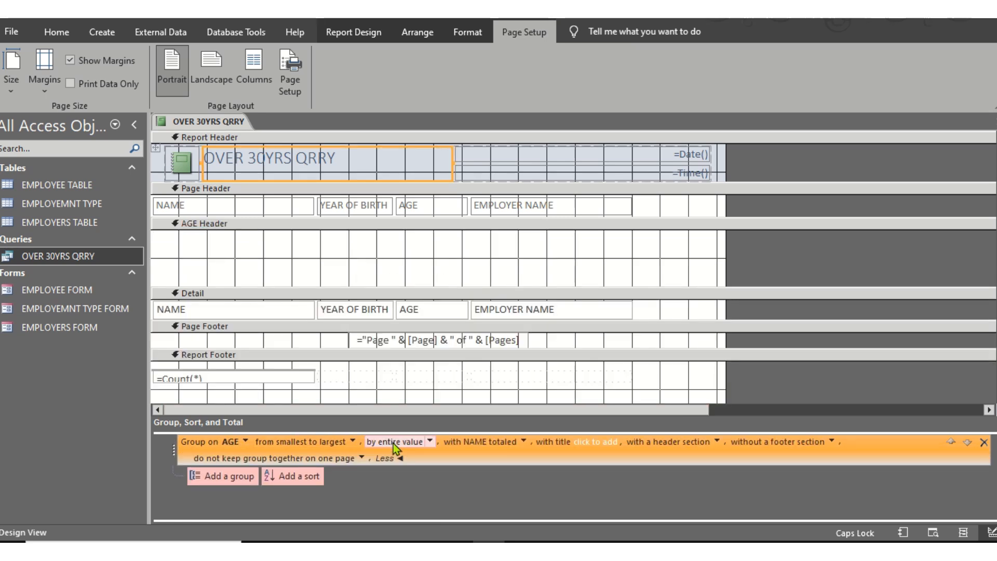
left_click(524, 440)
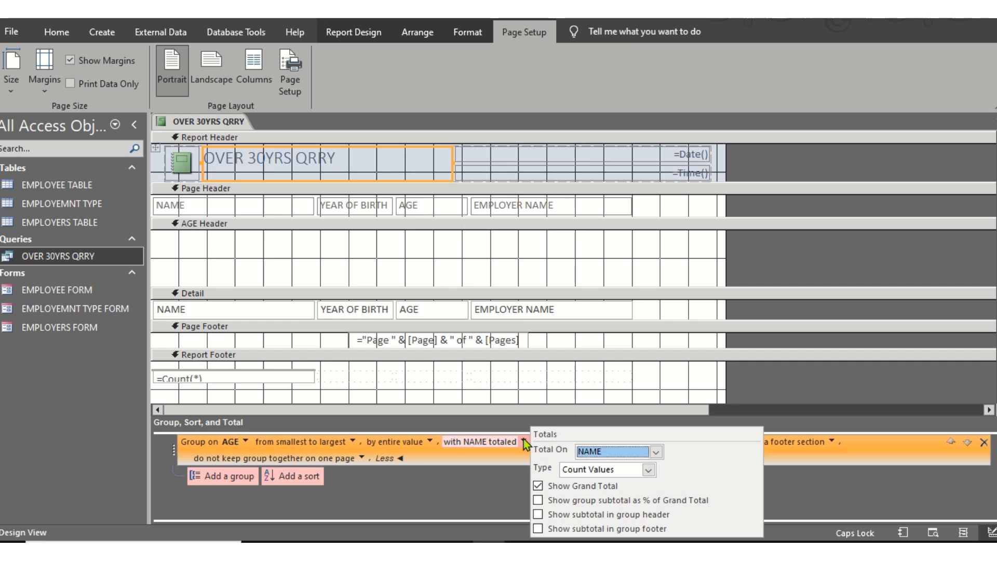
left_click(656, 451)
left_click(594, 485)
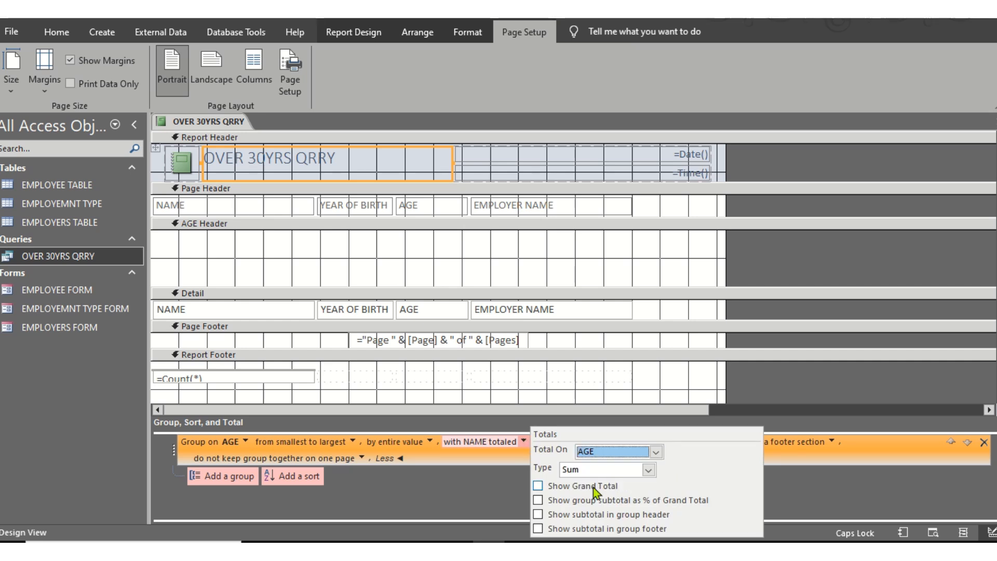
left_click(647, 470)
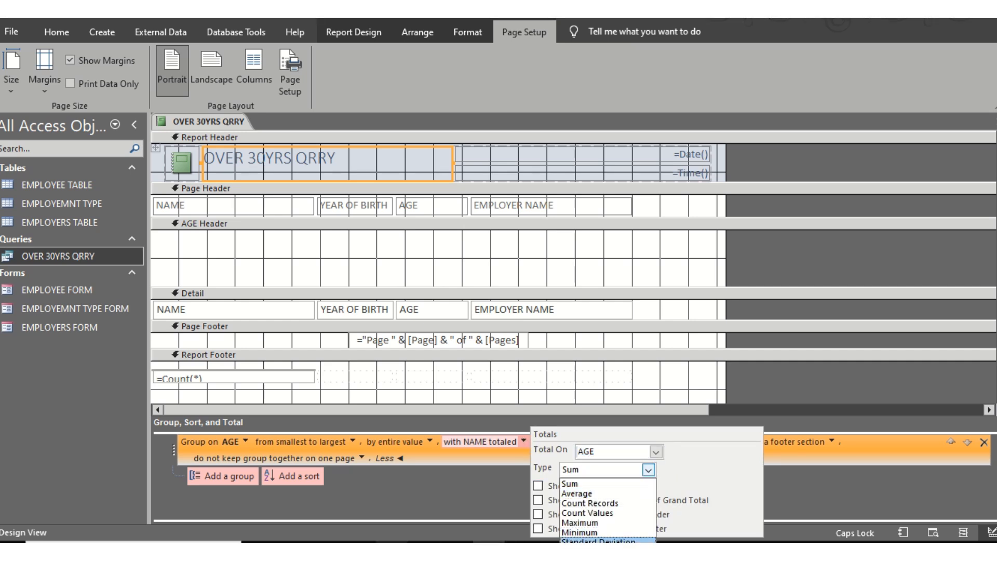
key("alt+Tab")
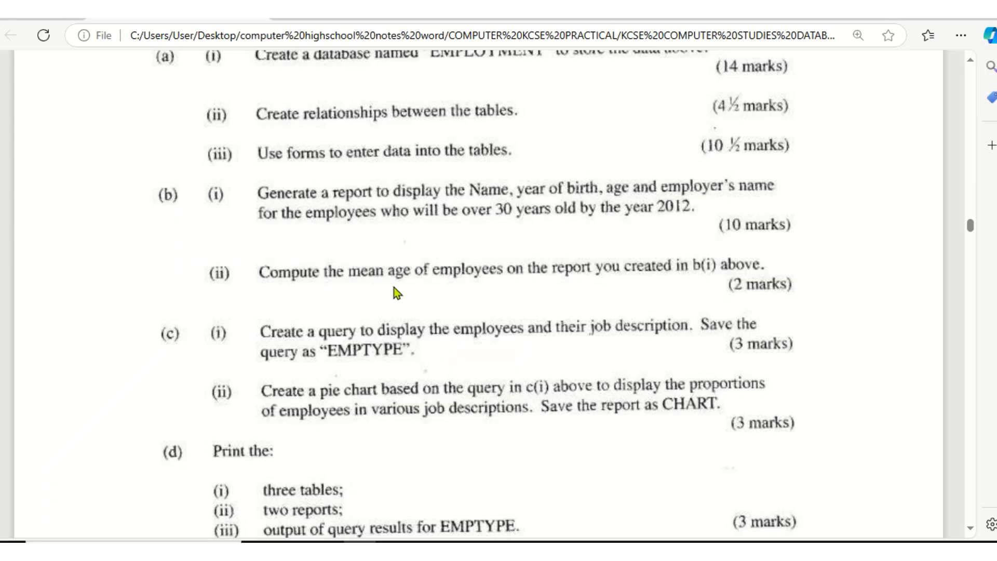
key("alt+Tab")
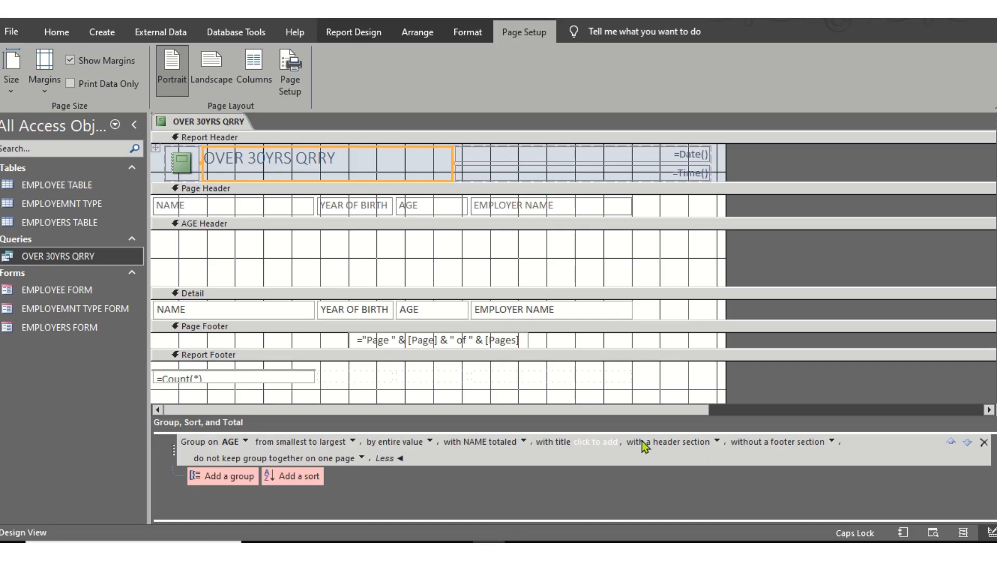
- Add a grand total showing the Average of AGE to the report, and make its Report Footer box taller
left_click(524, 442)
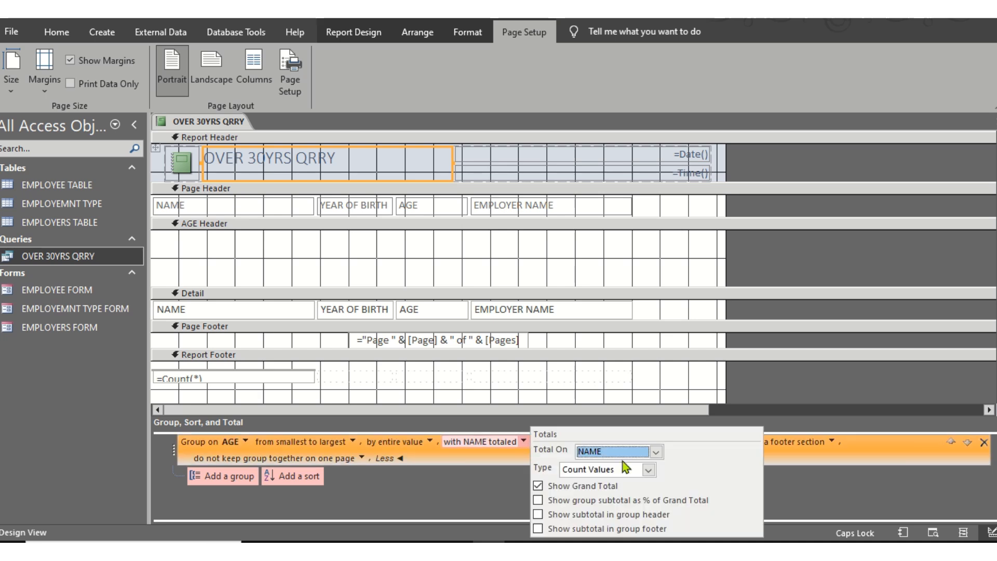
left_click(656, 451)
left_click(597, 485)
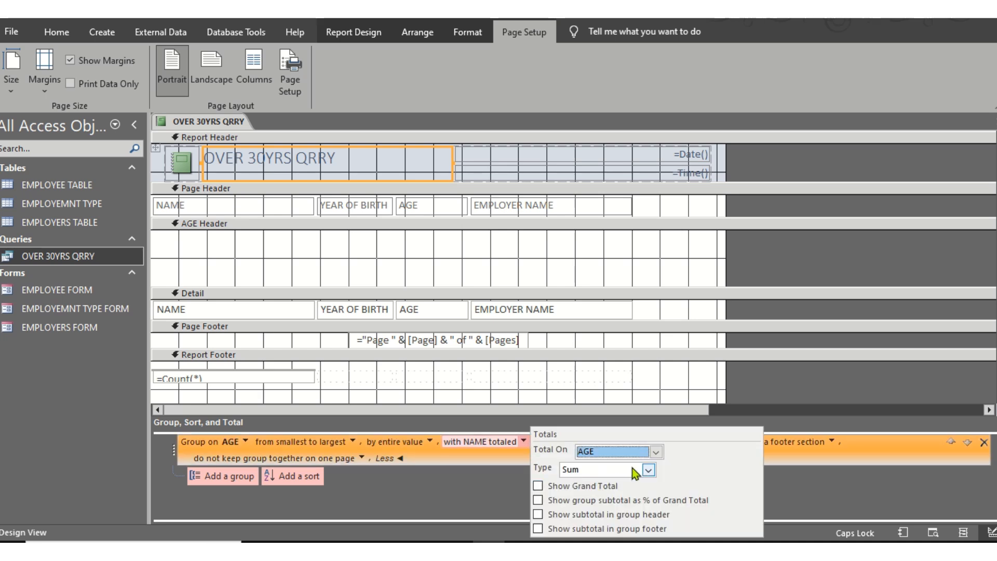
left_click(649, 470)
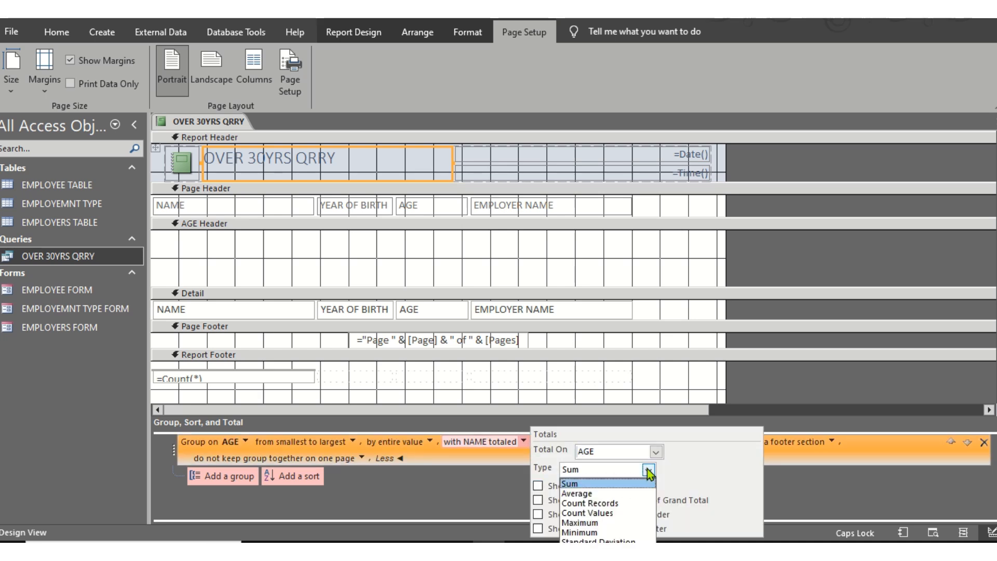
left_click(589, 493)
left_click(539, 485)
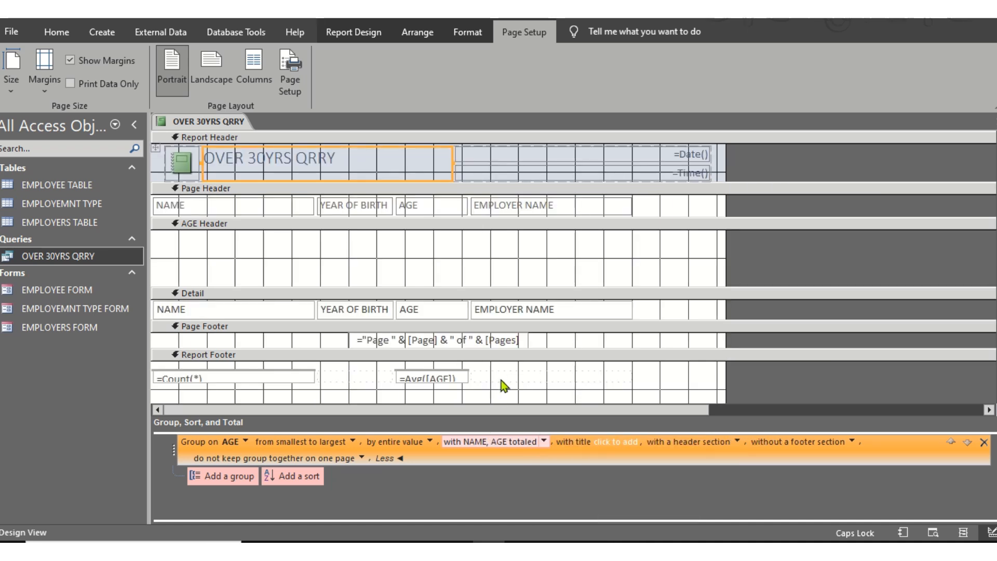
left_click(435, 377)
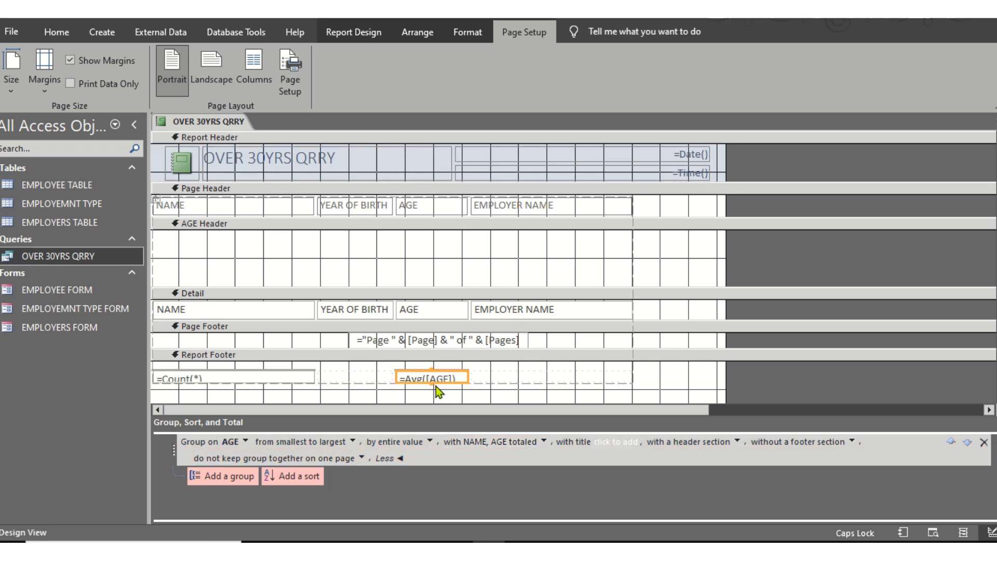
left_click_drag(436, 384, 435, 399)
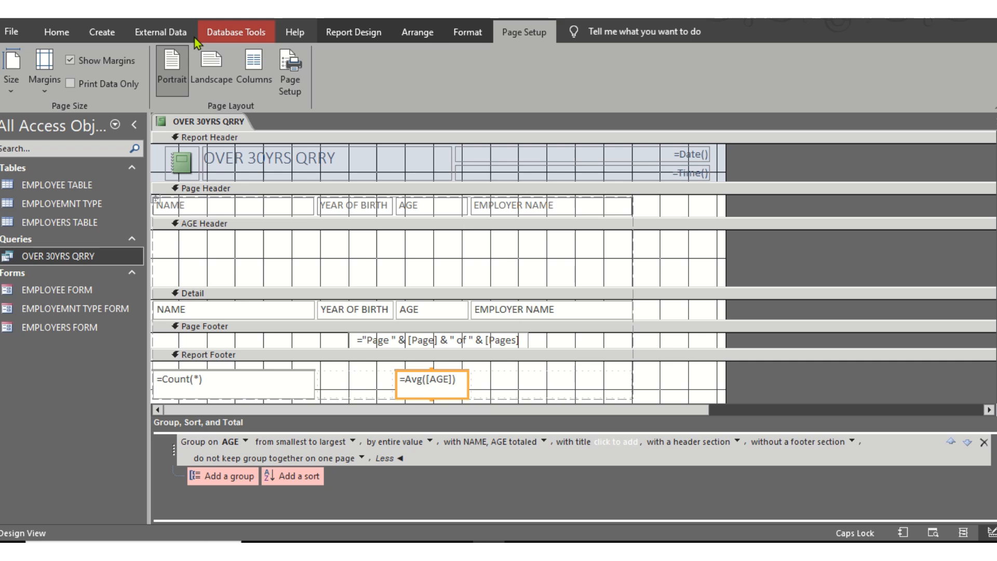
- Add a label reading MEAN AGE in the Report Footer, directly before the average AGE box
left_click(65, 35)
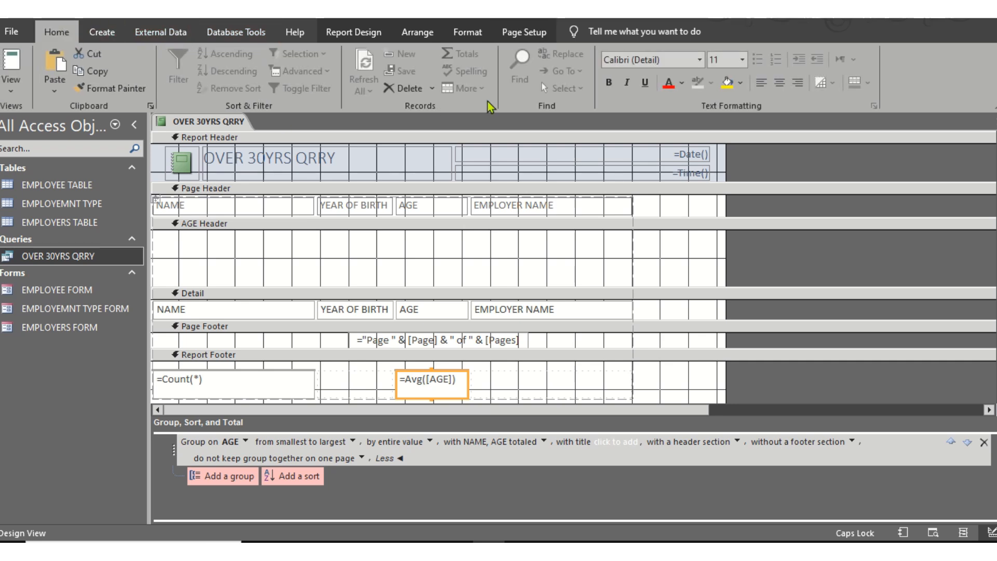
left_click(466, 34)
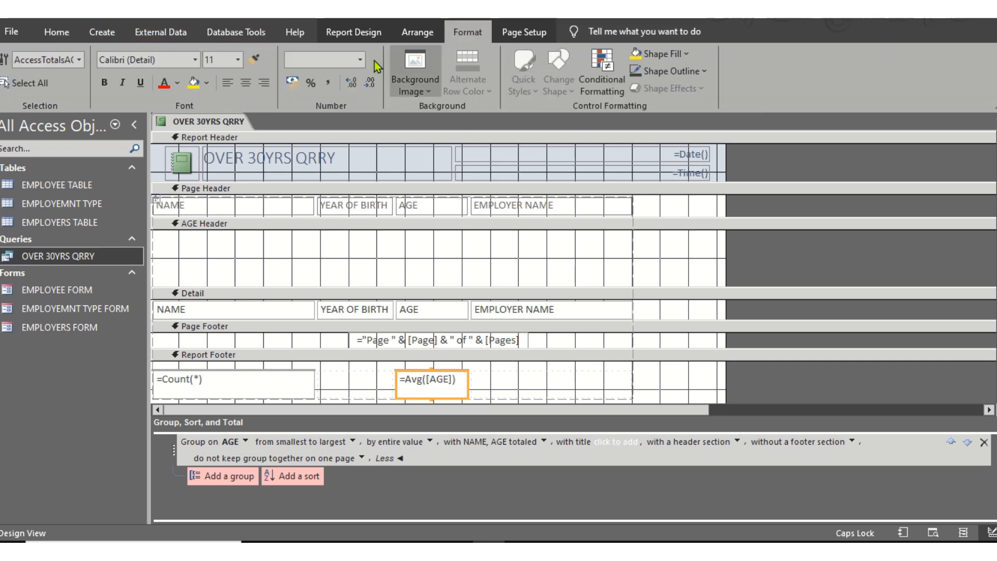
left_click(361, 37)
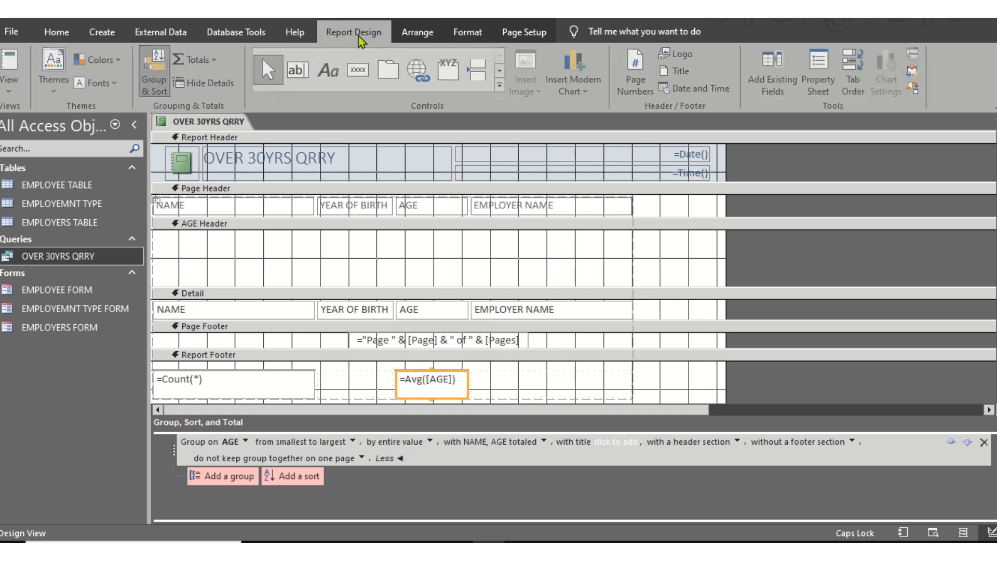
left_click(328, 70)
left_click_drag(337, 372, 382, 394)
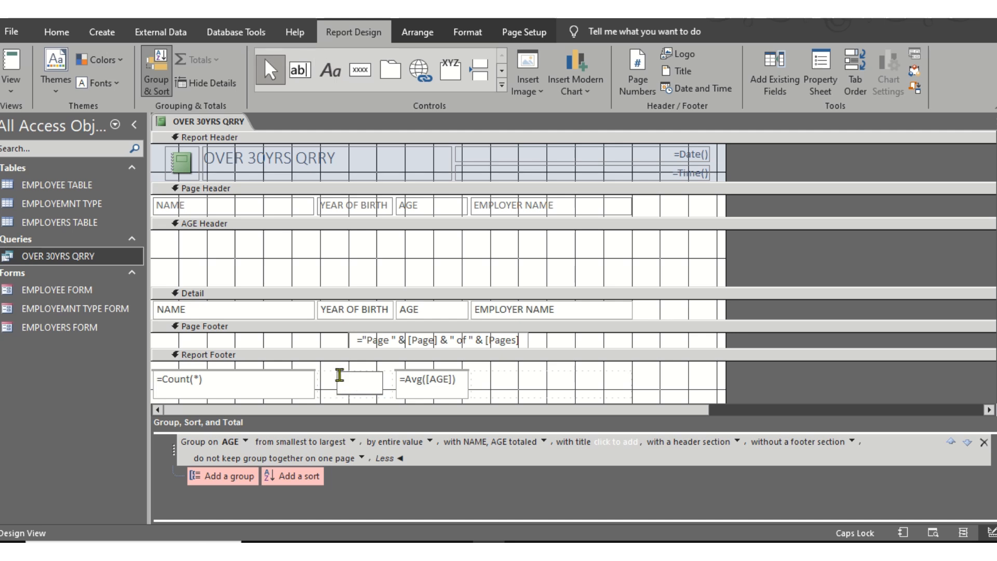
type("MEAN AGE")
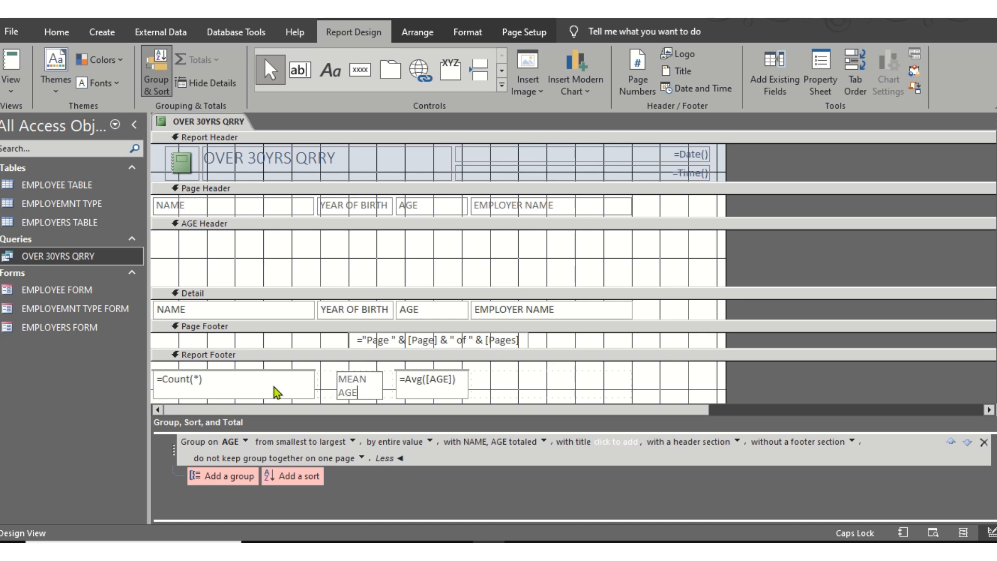
- Delete the record count box from the Report Footer, and widen the MEAN AGE label and the average AGE box
left_click(298, 387)
key("Delete")
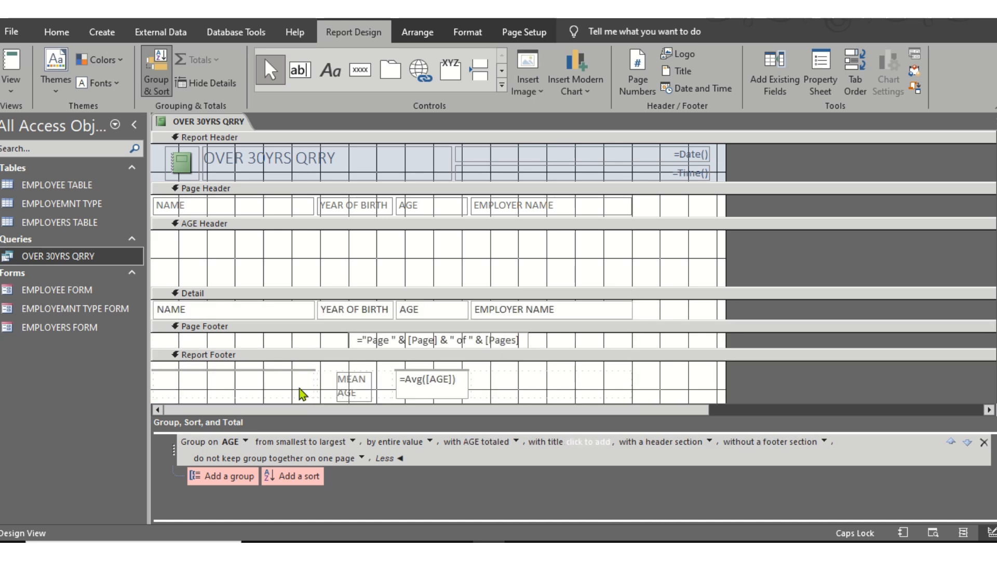
left_click(339, 384)
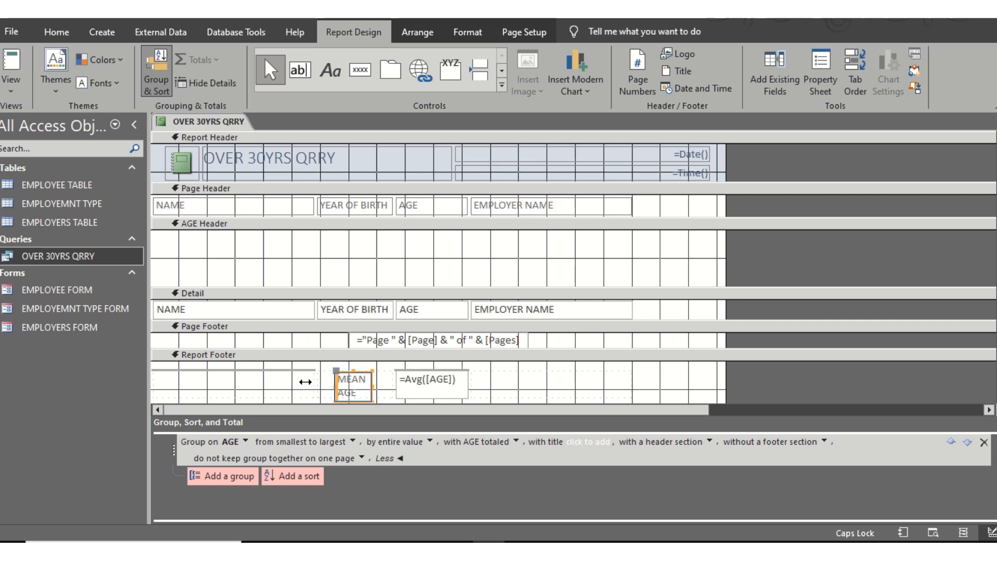
left_click_drag(335, 386, 309, 386)
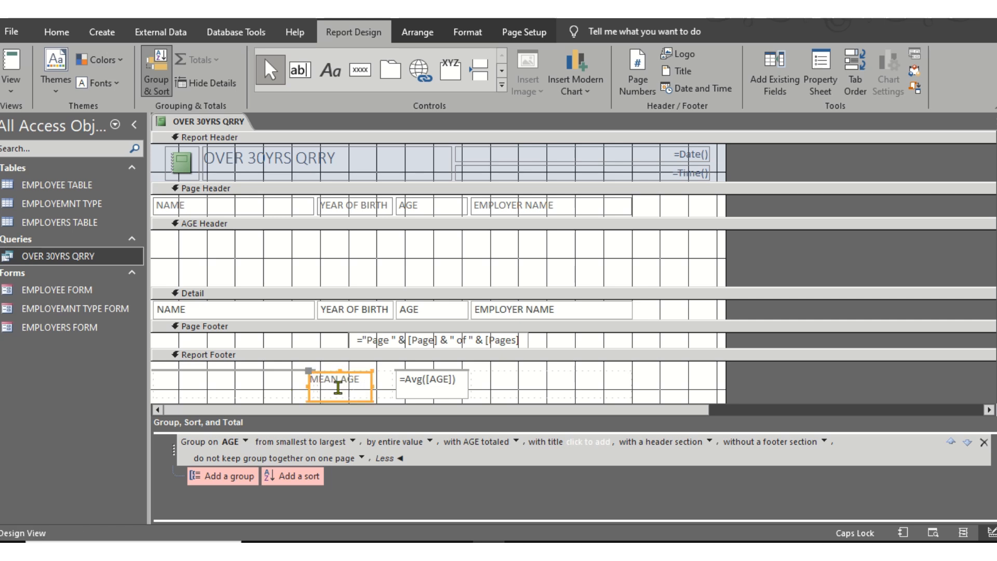
left_click(466, 384)
left_click_drag(467, 383, 499, 383)
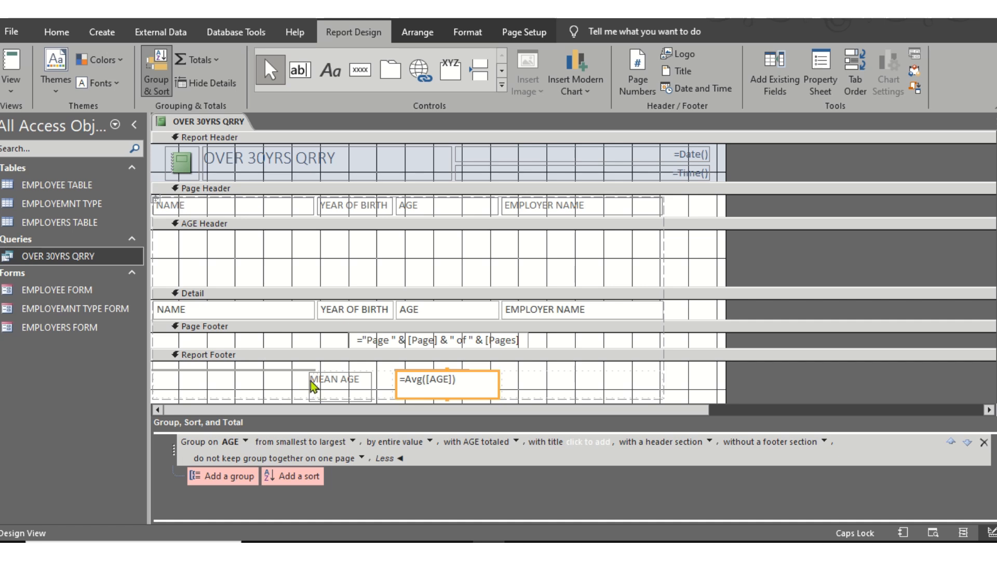
left_click_drag(421, 381, 462, 383)
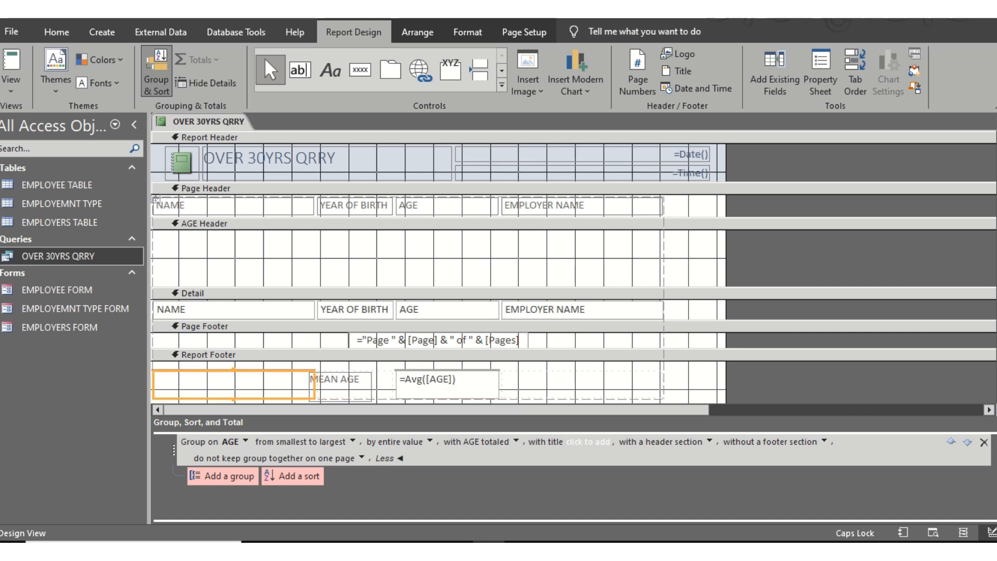
- Arrange the MEAN AGE label and the average AGE box together in a tabular layout
left_click(352, 389)
left_click(412, 390, "shift")
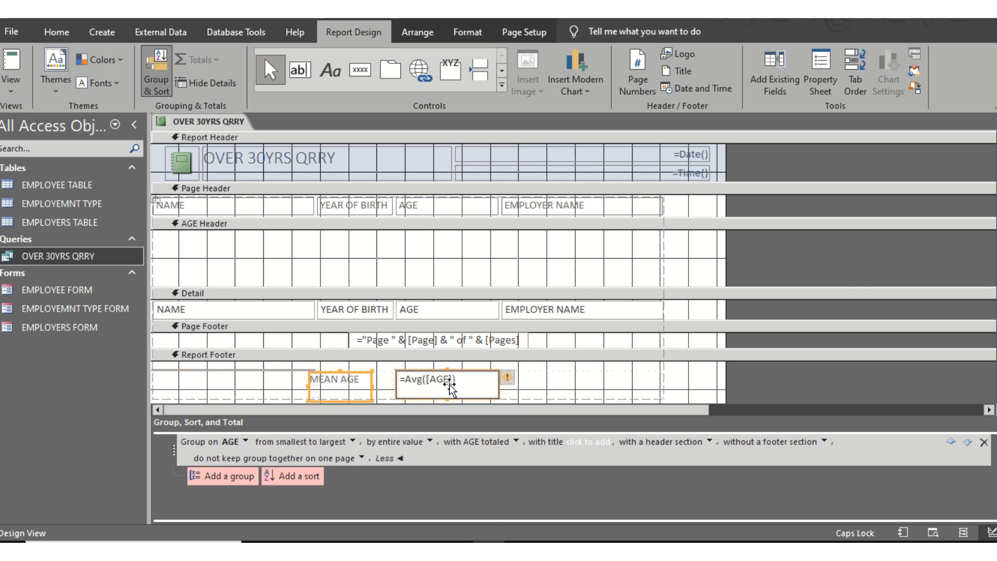
left_click(417, 32)
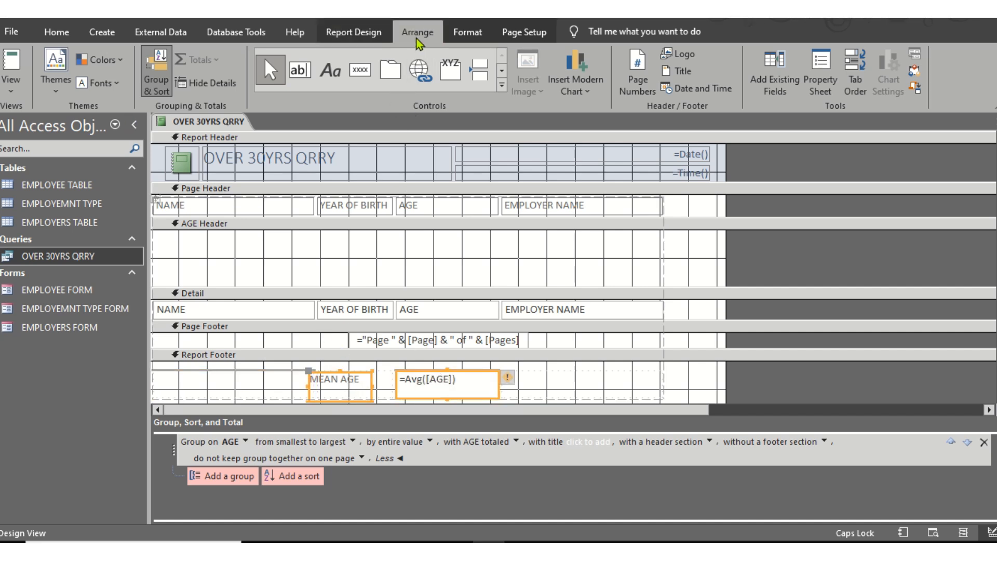
left_click(83, 75)
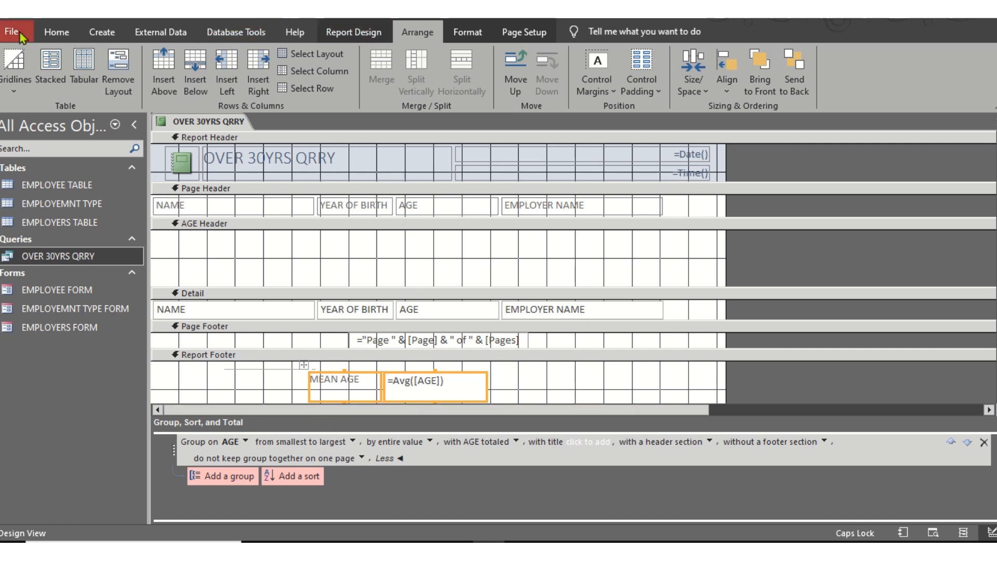
- Format the MEAN AGE label and average AGE box with a light green fill and black Arial Black text
left_click(55, 33)
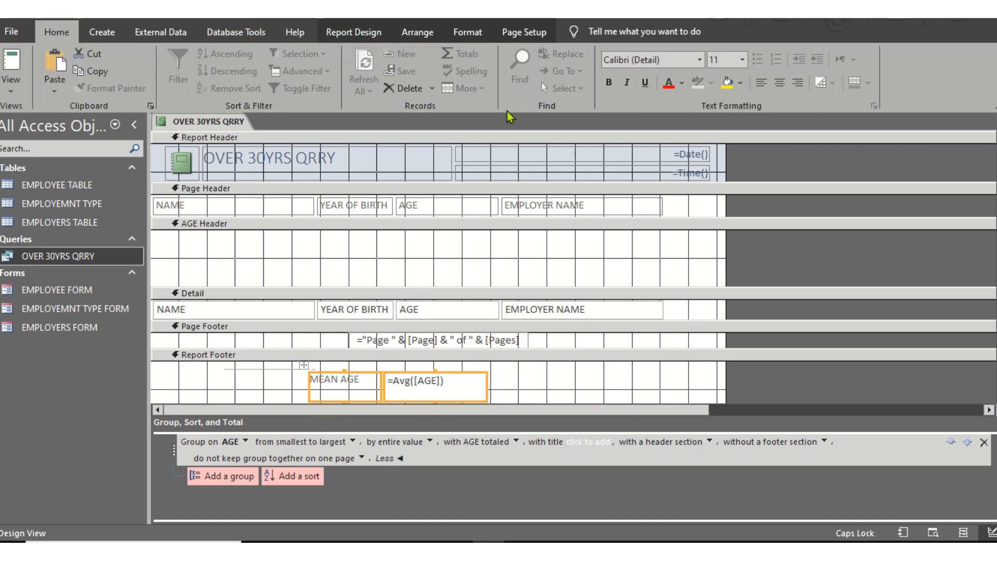
left_click(740, 82)
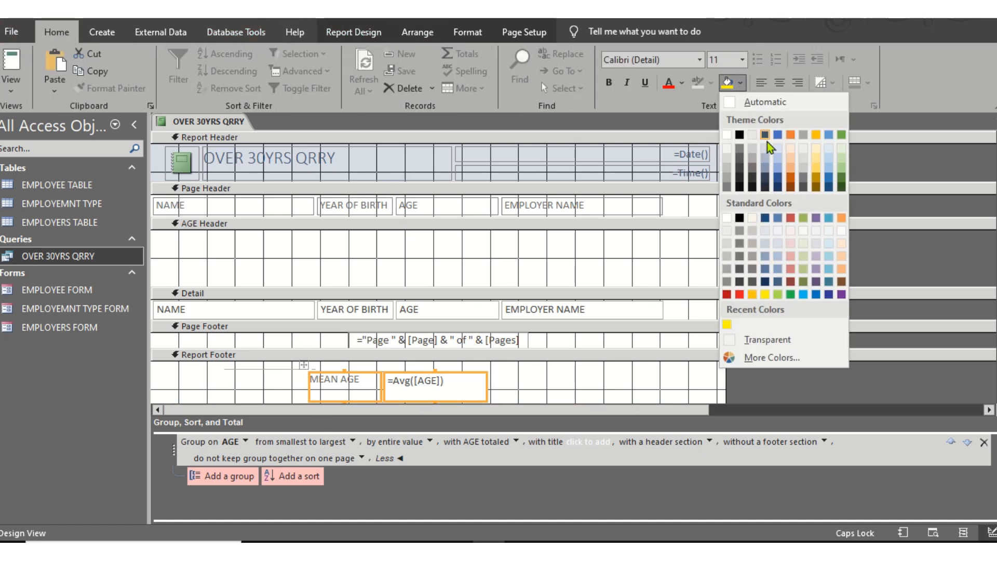
left_click(841, 170)
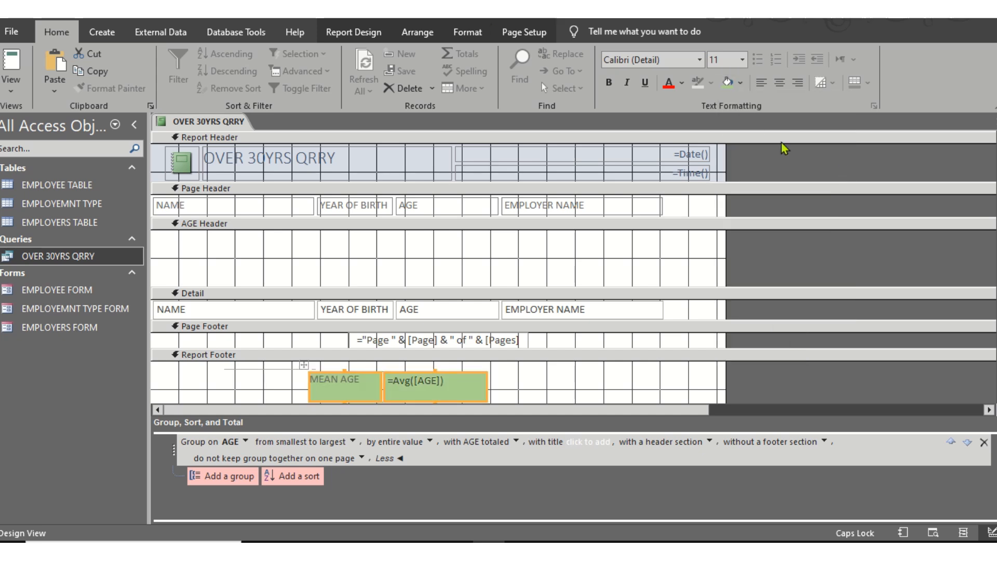
left_click(681, 82)
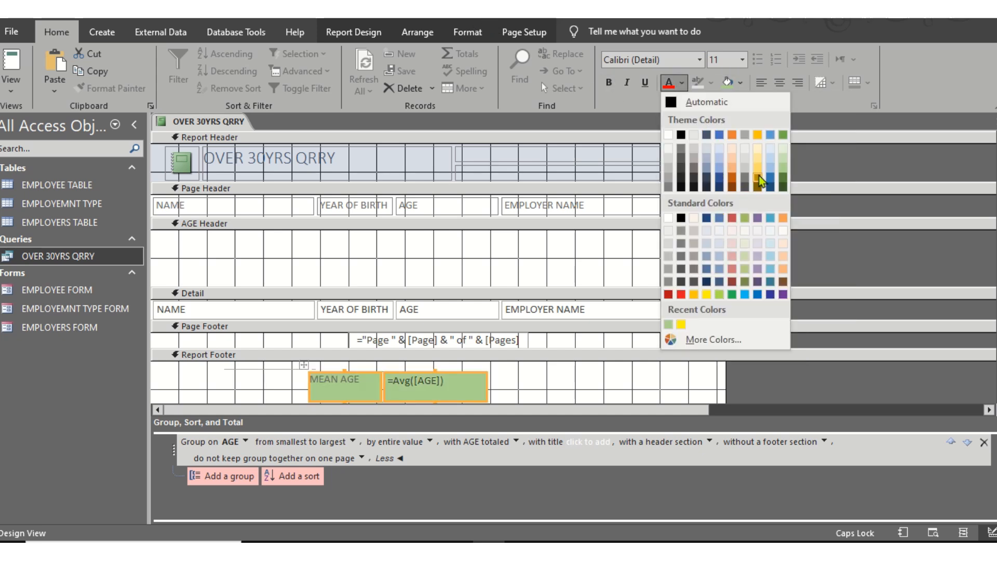
left_click(683, 135)
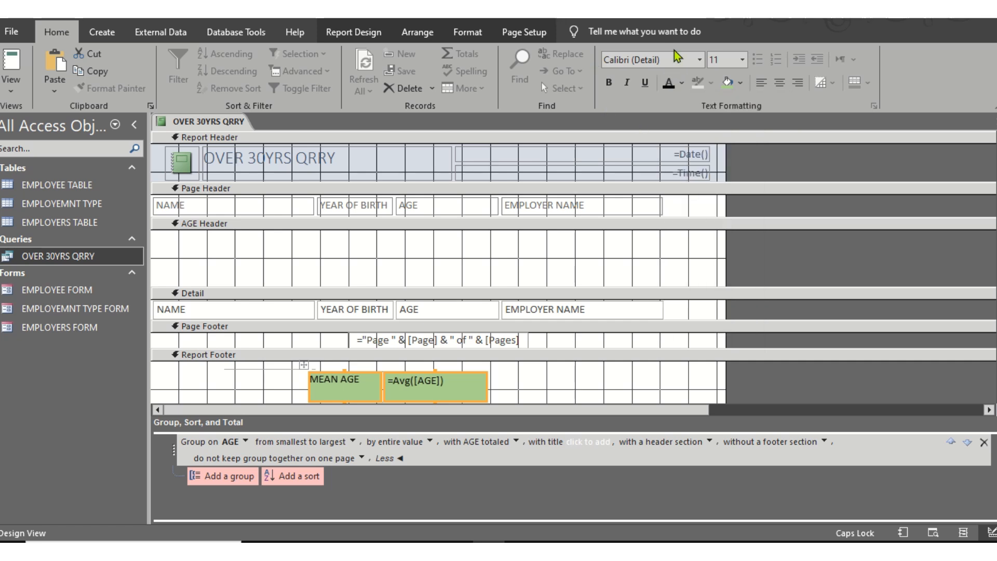
left_click(700, 59)
left_click(678, 170)
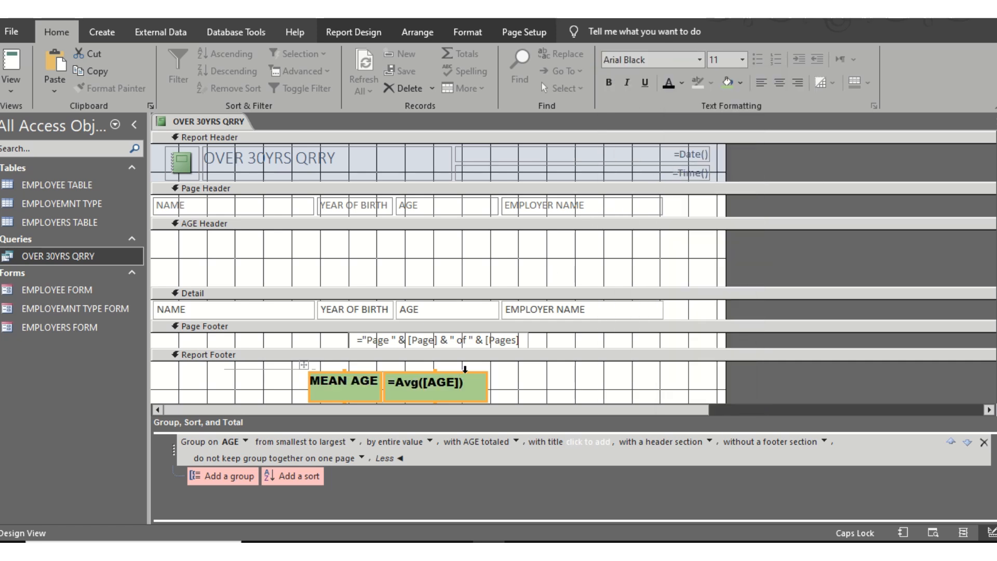
right_click(218, 125)
left_click(253, 149)
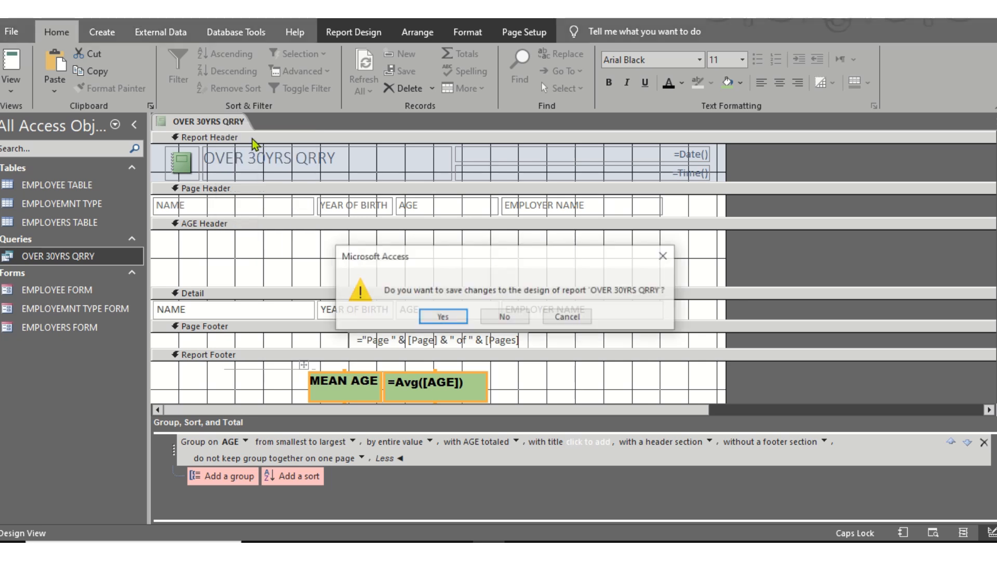
left_click(664, 256)
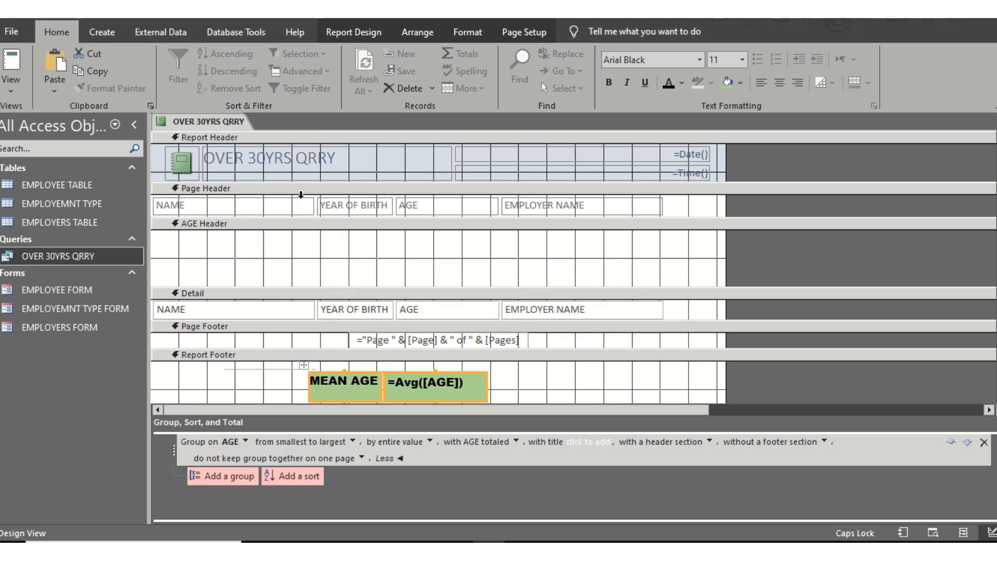
- Change the title in the Report Header to OVER 30YRS REPORT
right_click(311, 159)
left_click(428, 169)
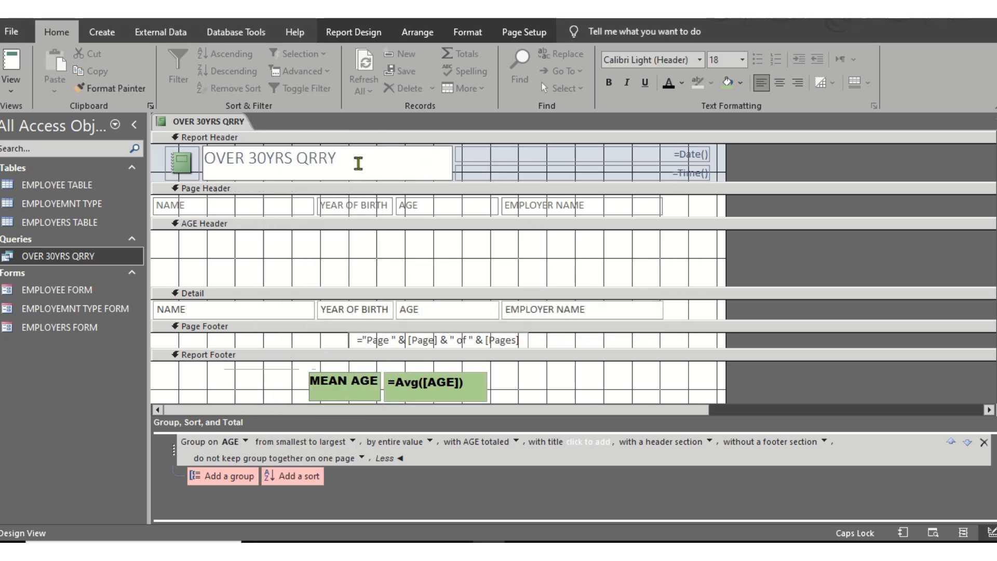
left_click_drag(353, 161, 298, 160)
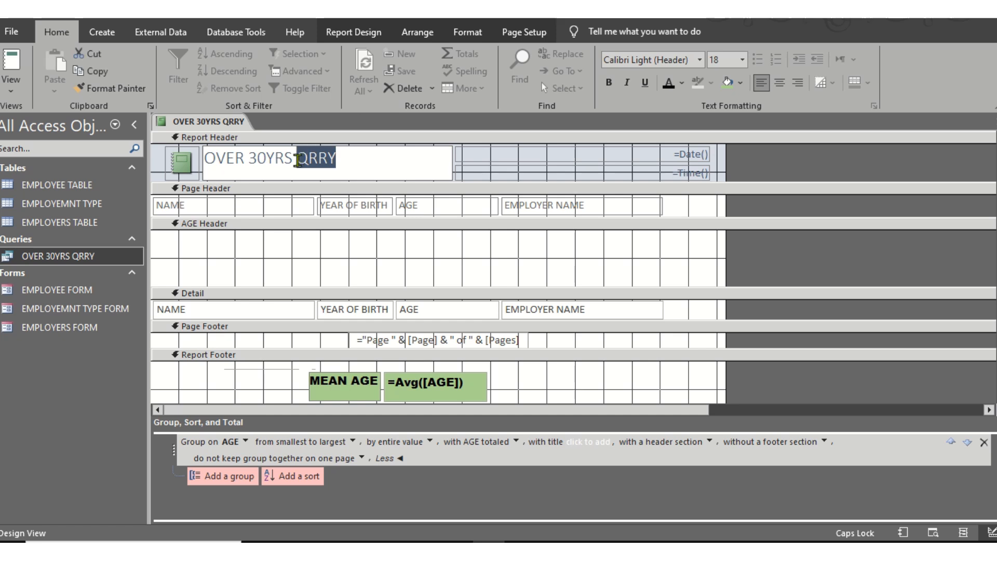
type("REPORT")
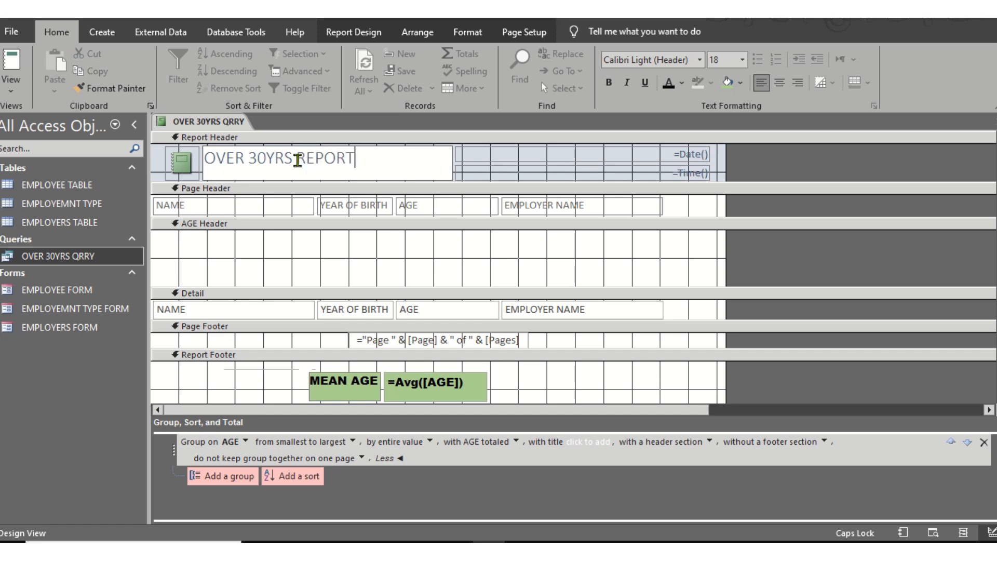
- Save the report under the name OVER 30YRS REPORT and close it
right_click(186, 125)
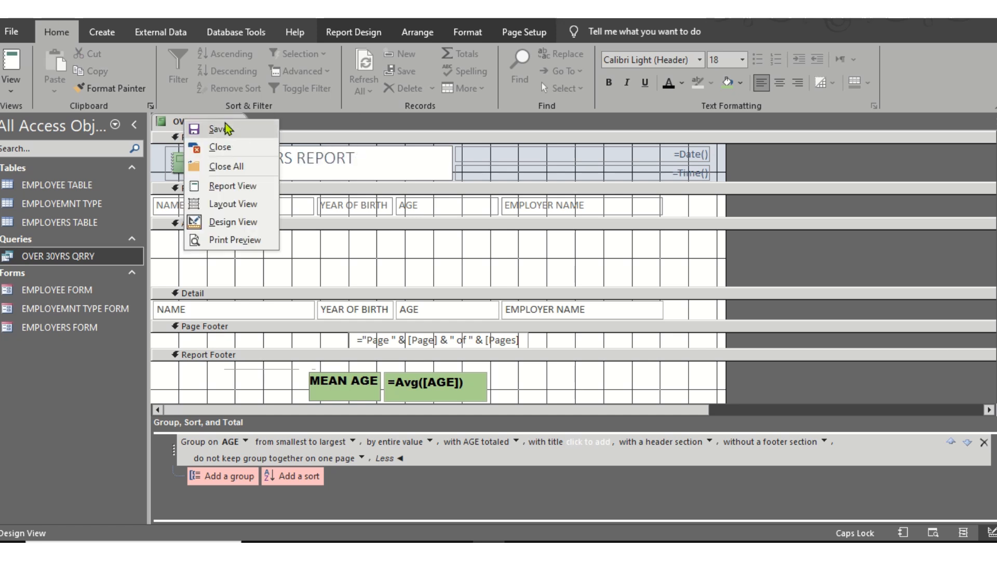
left_click(217, 127)
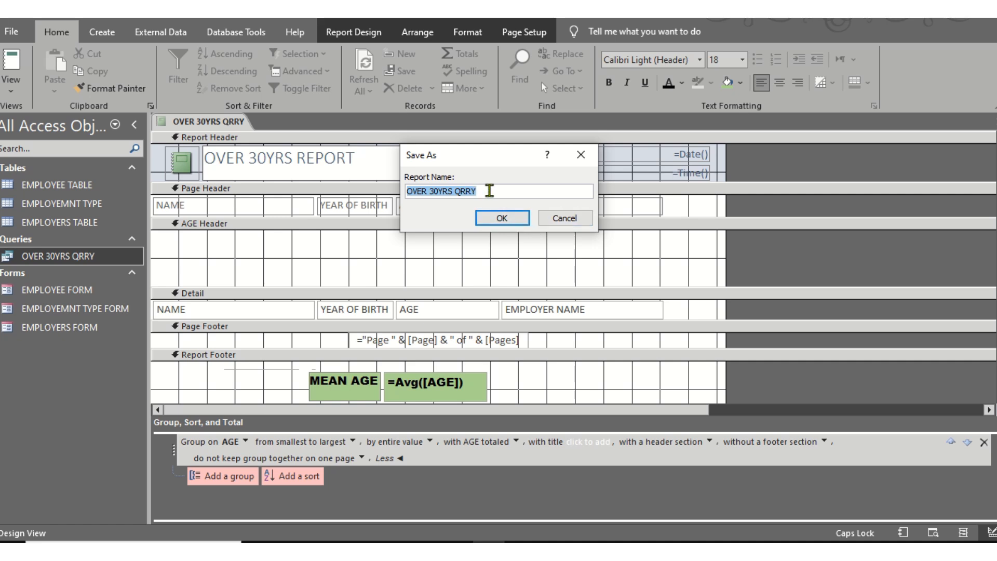
left_click_drag(488, 190, 454, 187)
type("R")
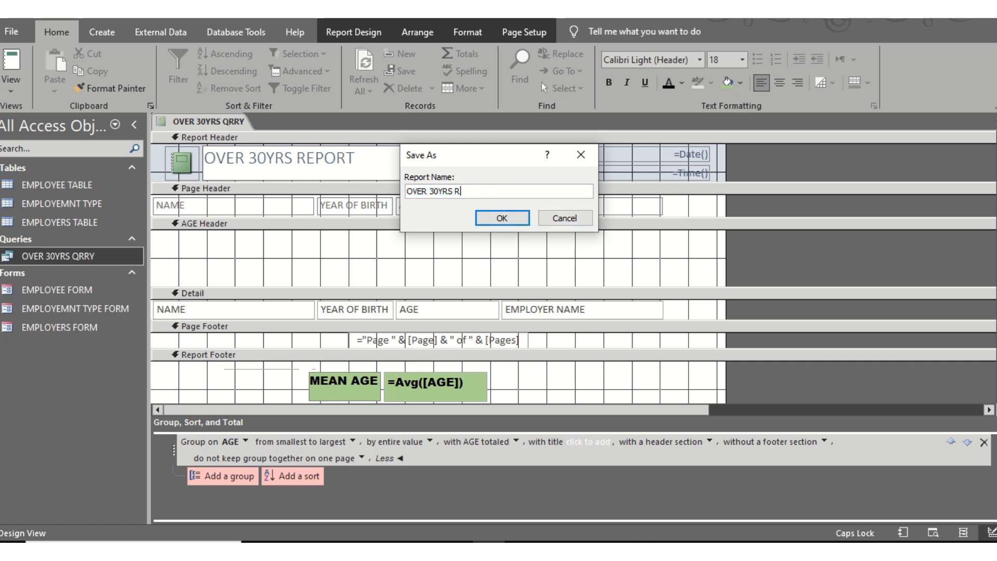
type("EPORT")
left_click(507, 218)
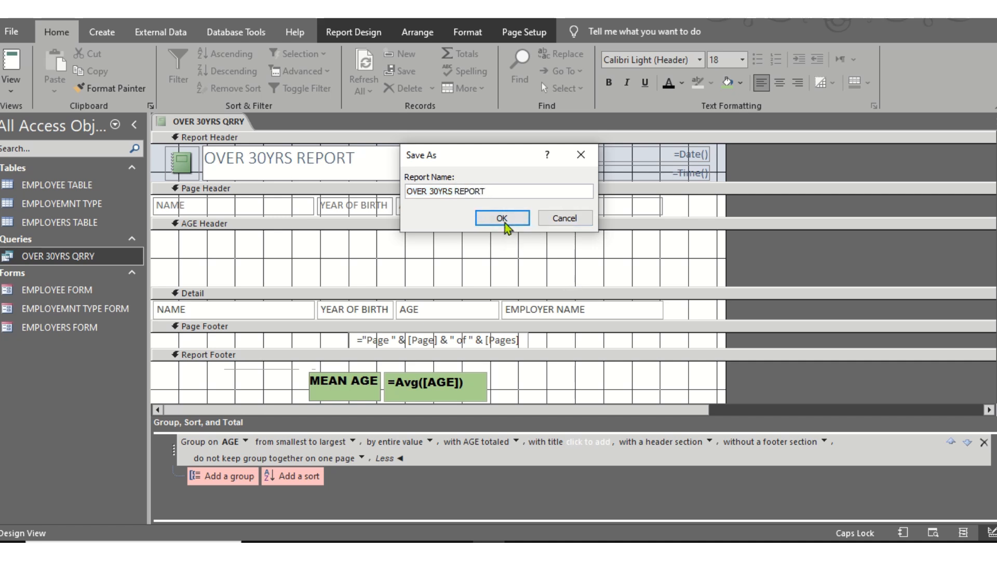
right_click(245, 124)
left_click(278, 152)
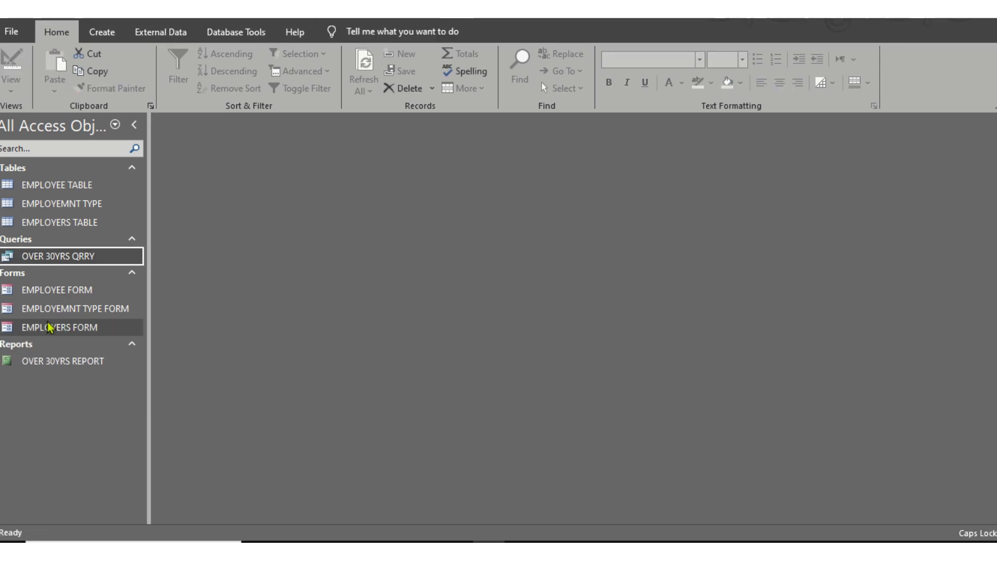
- Open OVER 30YRS REPORT and look through the spacing of its records
double_click(58, 360)
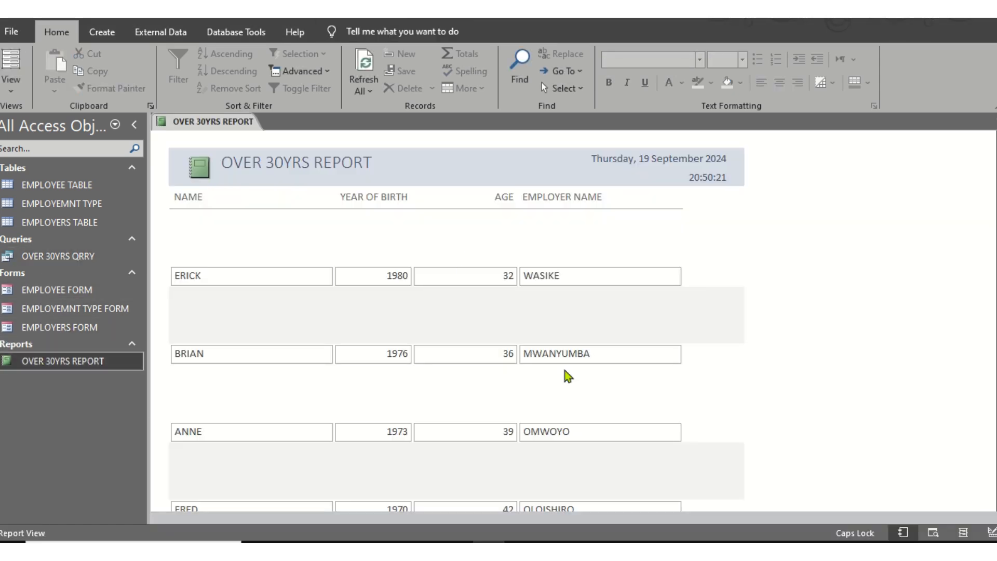
scroll(568, 372, "down", 3)
scroll(567, 373, "down", 3)
scroll(463, 367, "up", 3)
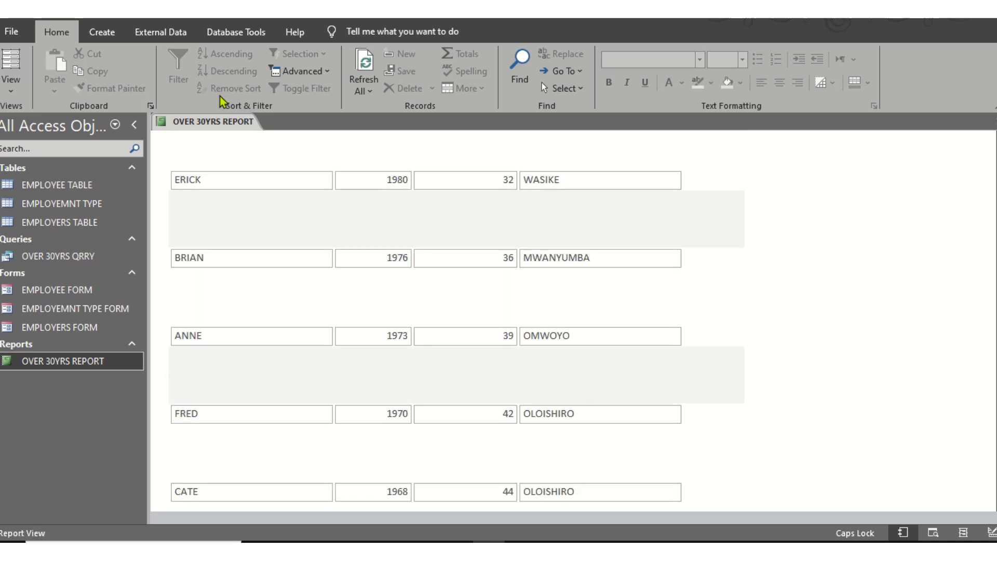
- In the report's design, shrink the empty AGE Header section until almost no height is left
right_click(239, 124)
left_click(286, 226)
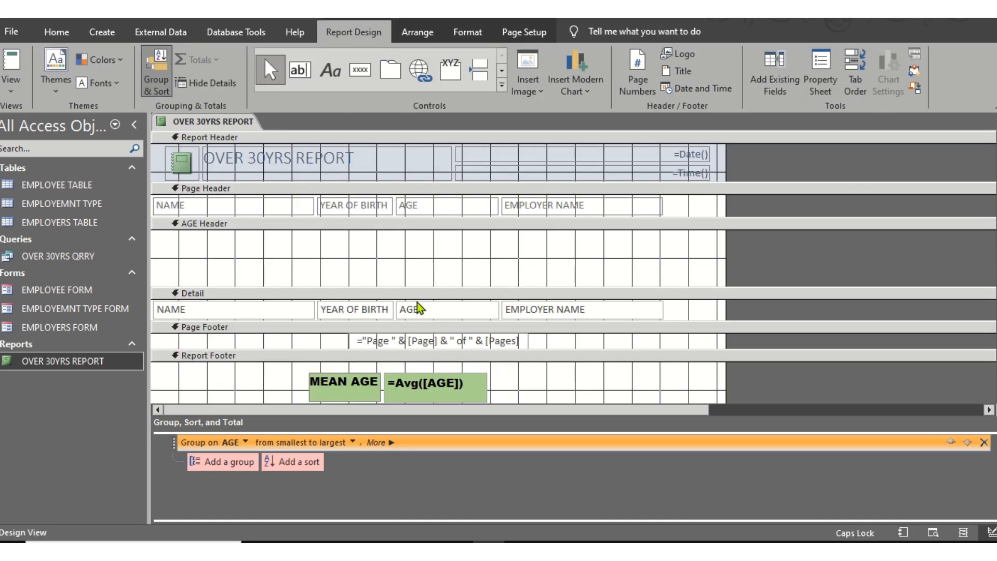
left_click(404, 291)
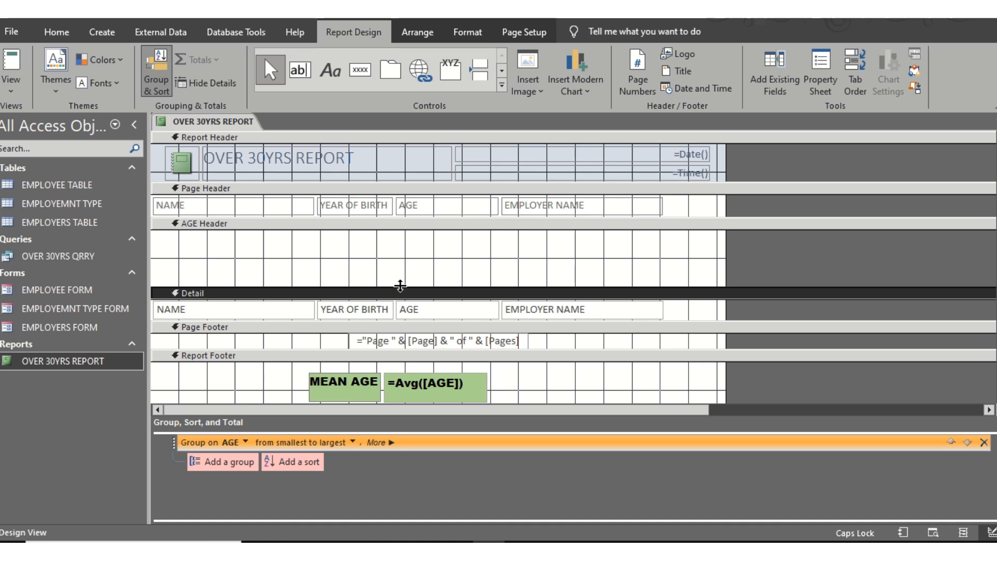
left_click_drag(400, 285, 392, 230)
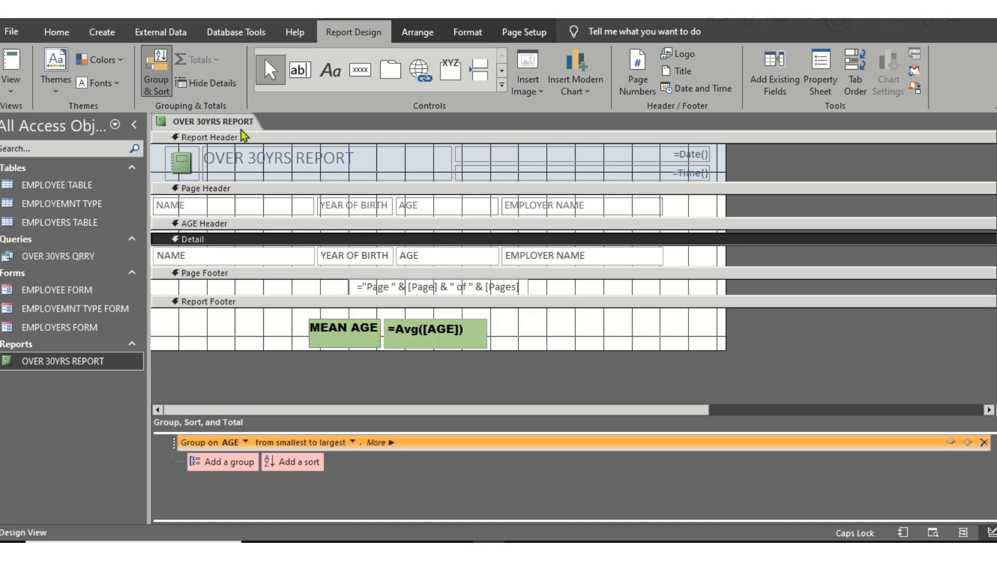
- Display the report in Report View to check the records and mean age, and close it
right_click(241, 129)
left_click(241, 128)
right_click(241, 129)
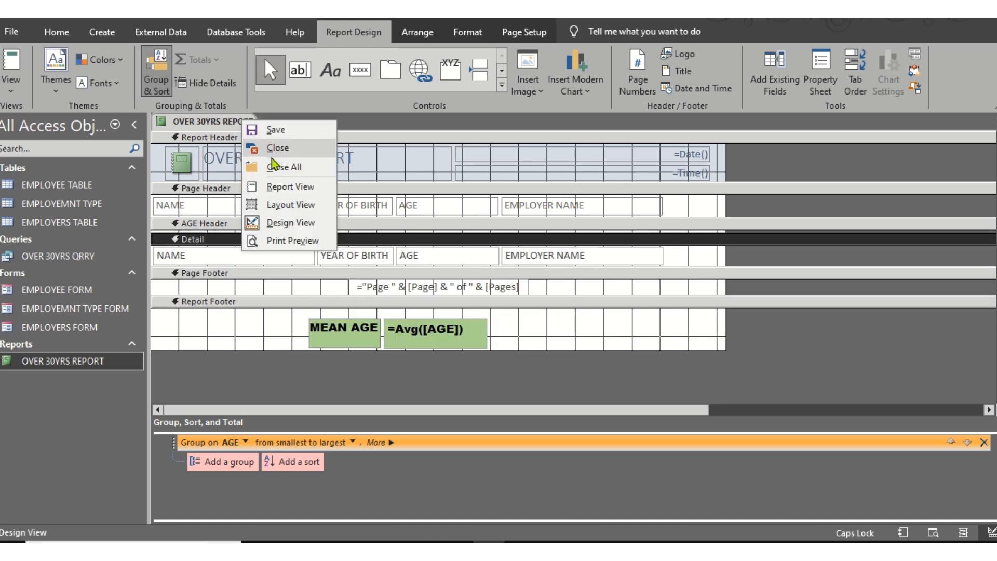
left_click(285, 186)
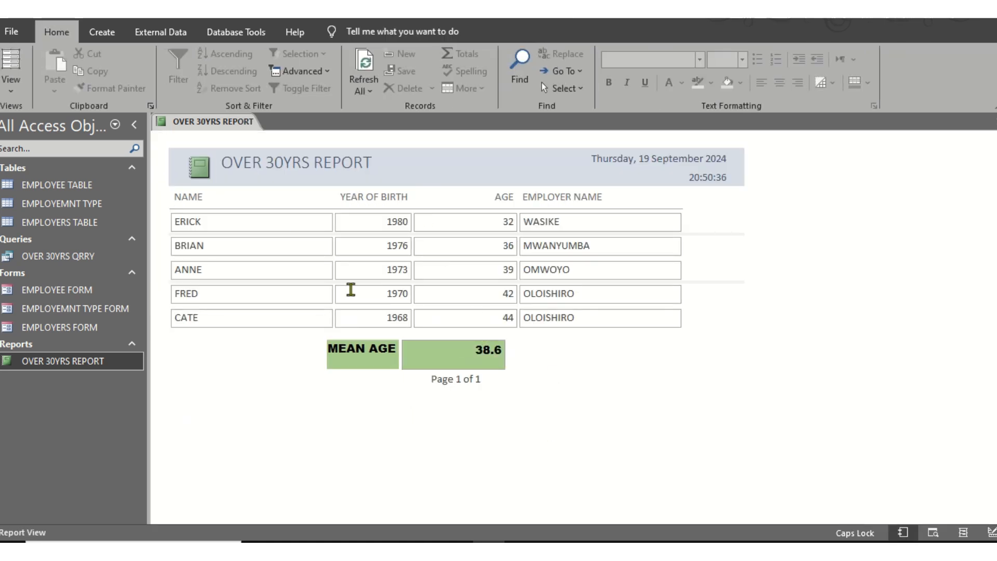
right_click(216, 125)
right_click(226, 124)
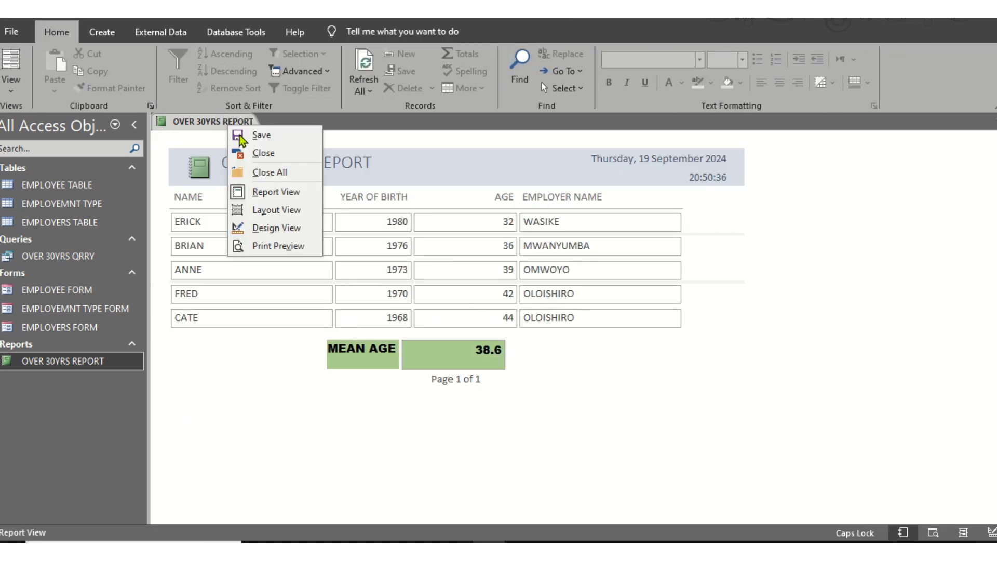
left_click(259, 151)
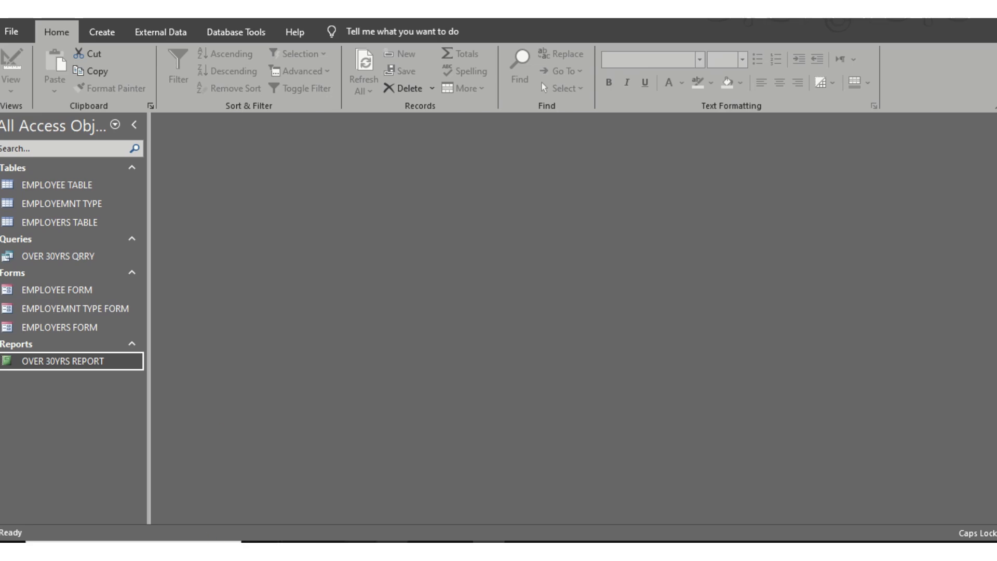
- Switch to the exam paper in the browser and read the requirements of tasks (c) and (d)
left_click(359, 542)
scroll(348, 363, "down", 2)
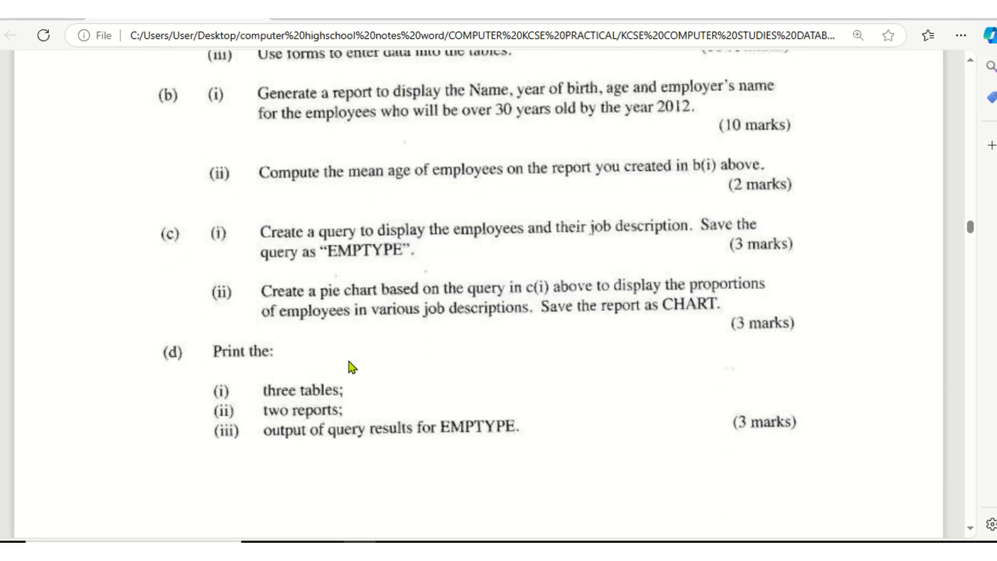
scroll(349, 426, "up", 2)
scroll(344, 359, "down", 4)
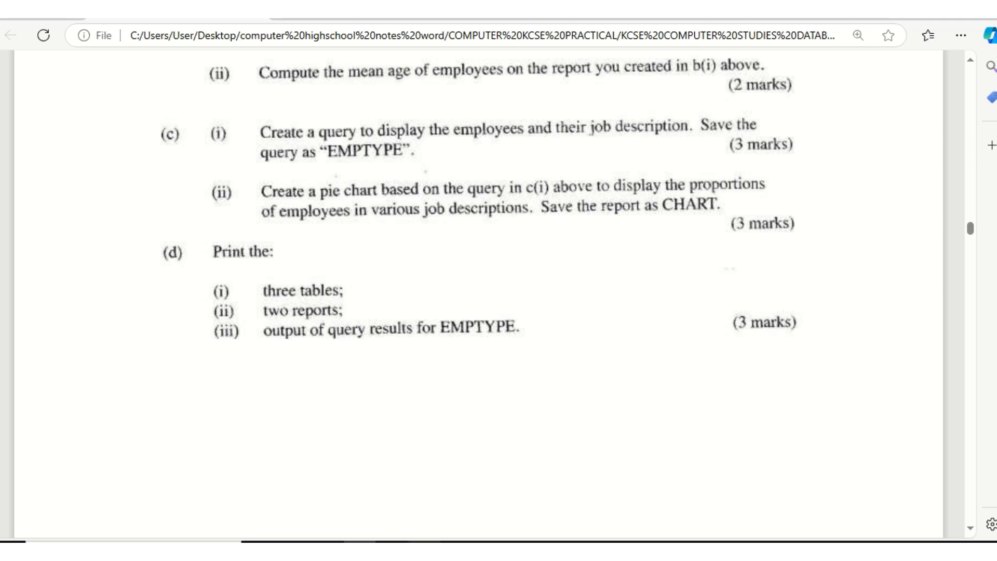
- Switch to Access, start a new query in Design View and add EMPLOYEE TABLE to it
left_click(489, 541)
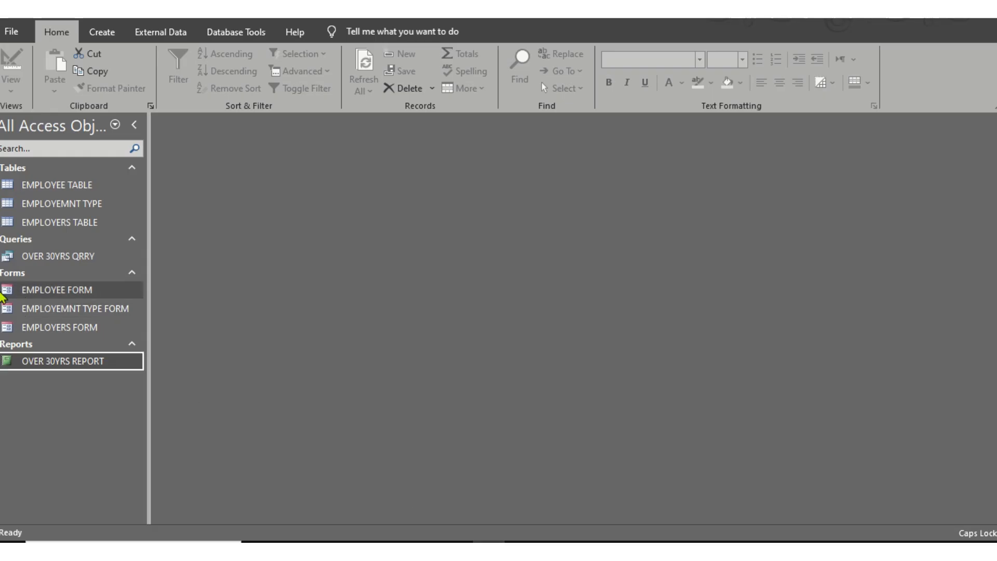
left_click(115, 35)
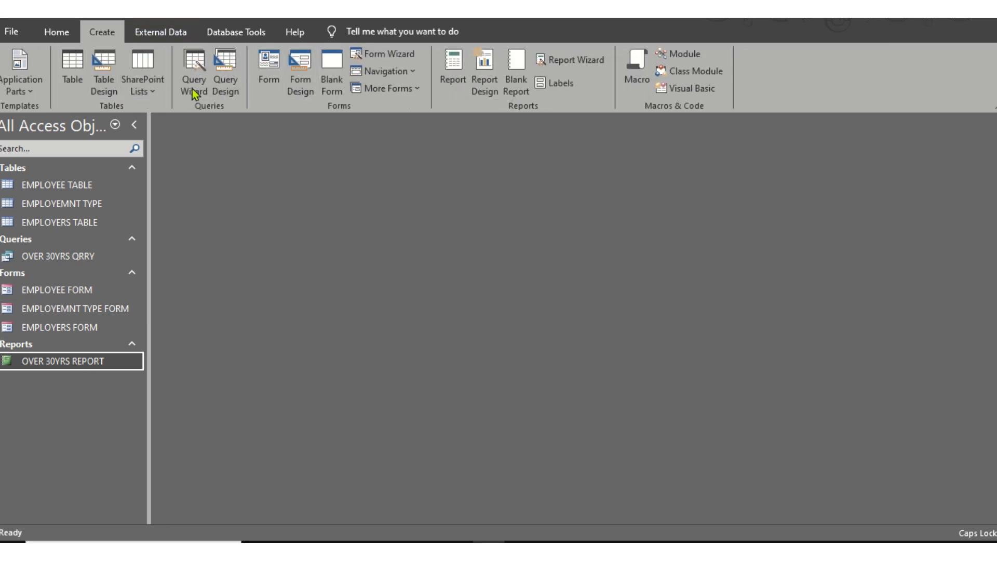
left_click(238, 81)
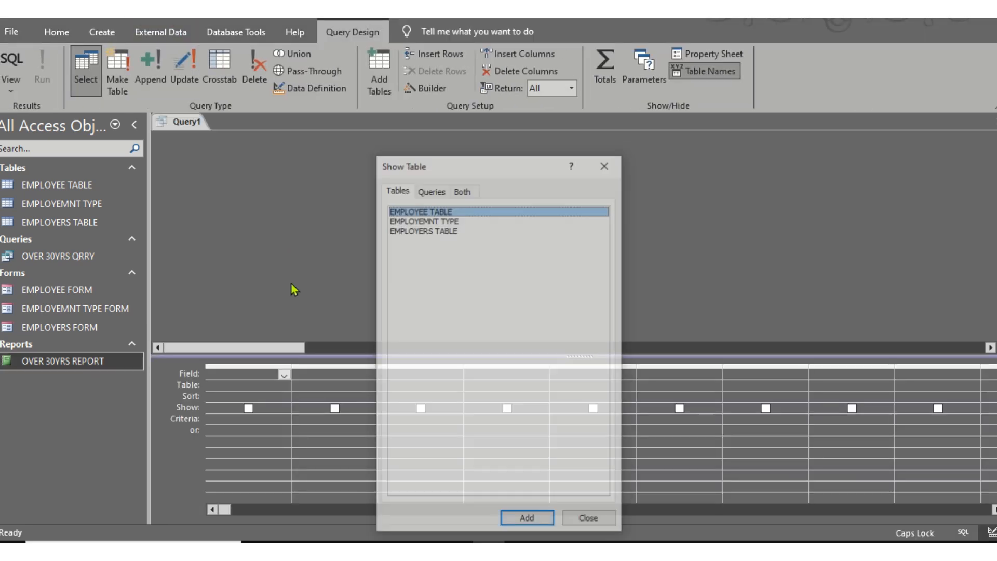
left_click(527, 521)
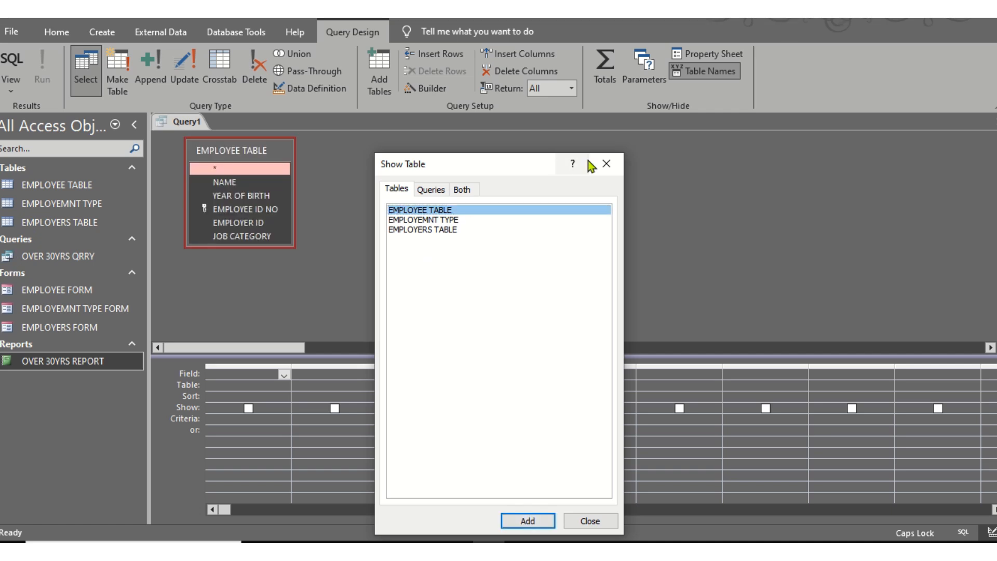
- Check the exam paper for the table holding the job descriptions, and add EMPLOYEMNT TYPE to the query in Access
left_click(359, 541)
scroll(299, 335, "down", 1)
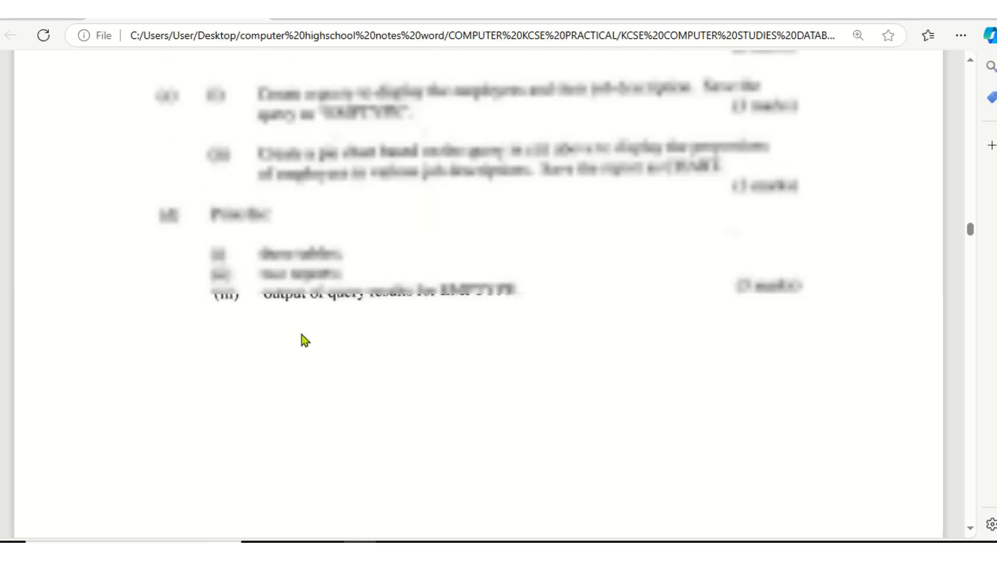
scroll(301, 334, "up", 15)
scroll(303, 335, "down", 4)
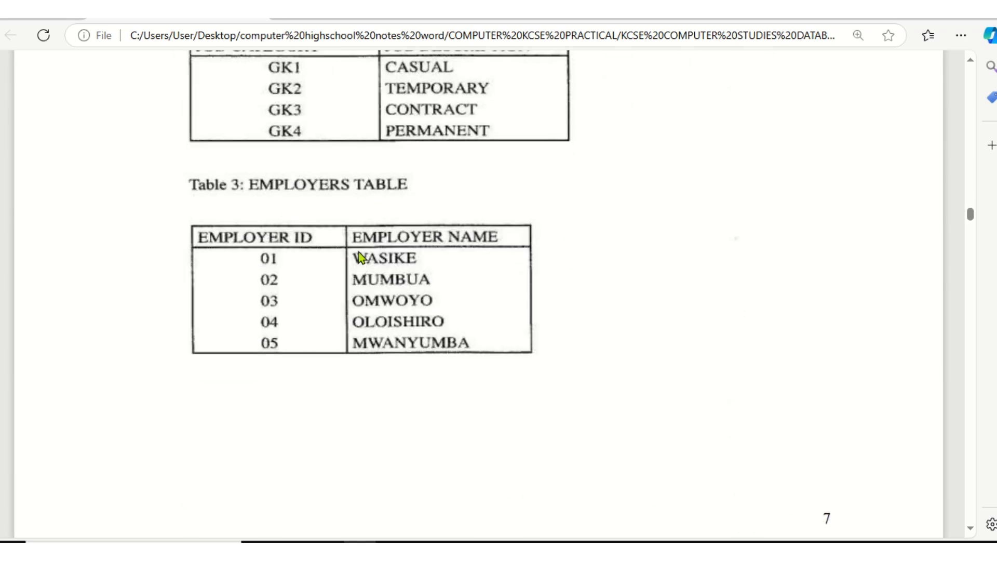
scroll(359, 255, "up", 4)
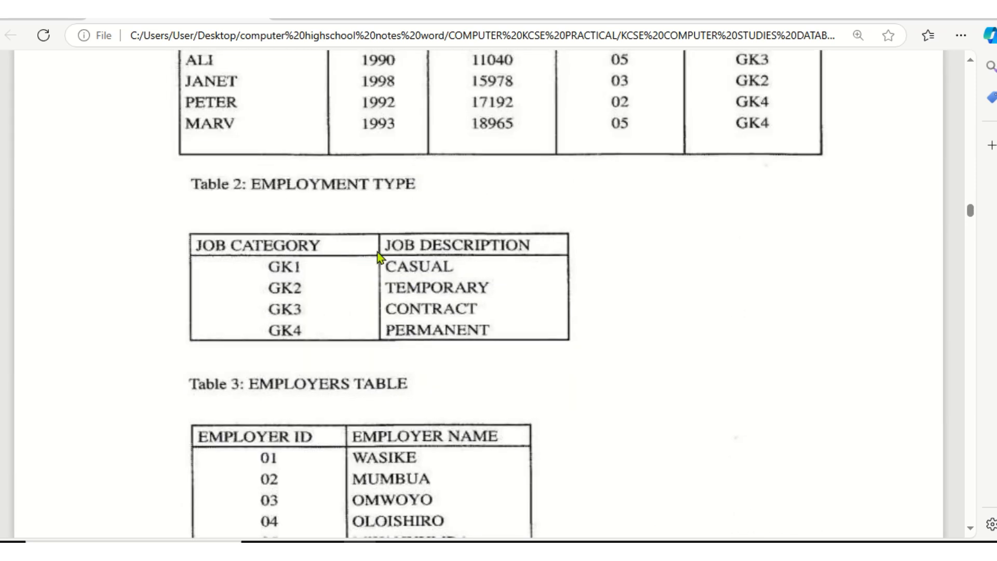
left_click(489, 545)
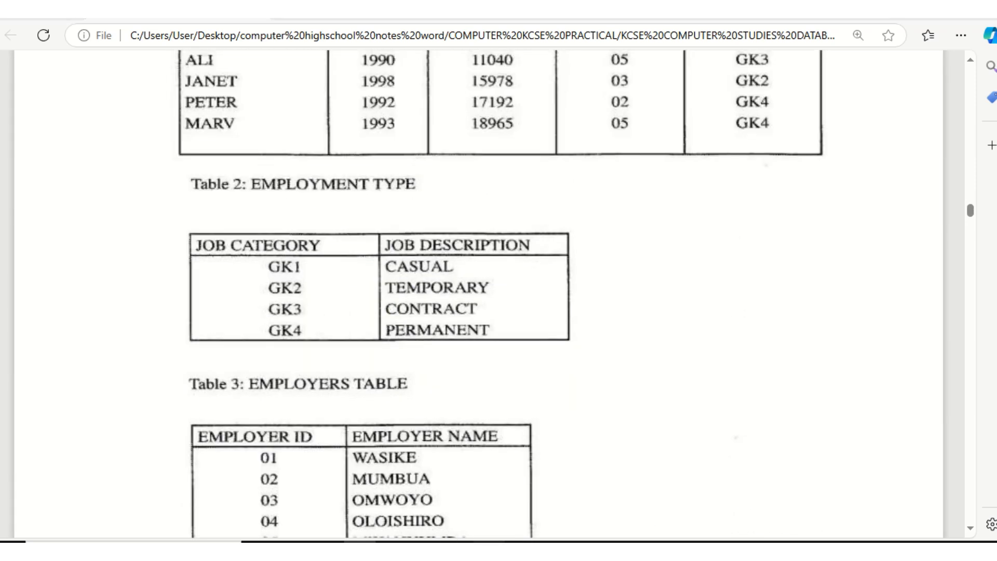
left_click(435, 220)
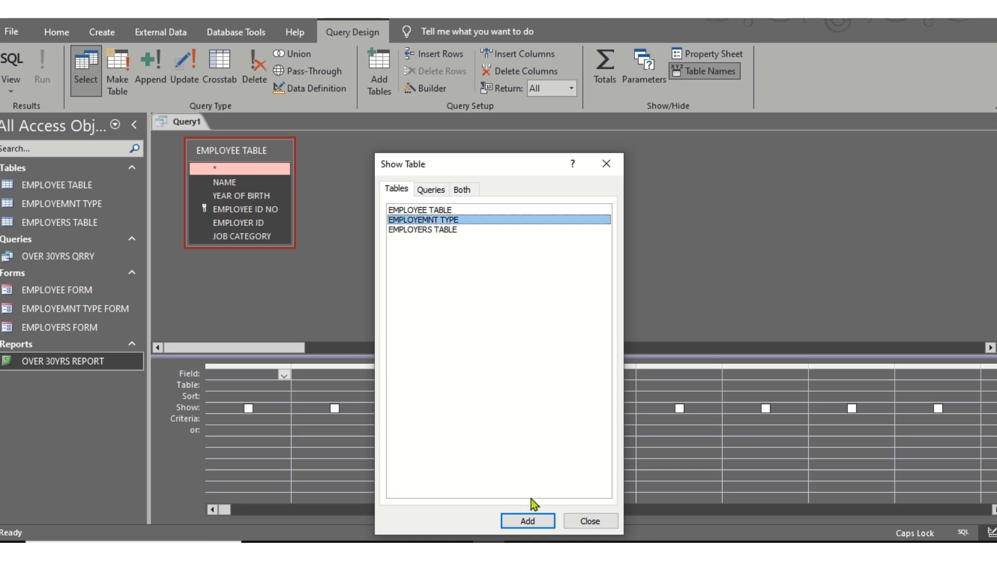
left_click(526, 517)
left_click(606, 163)
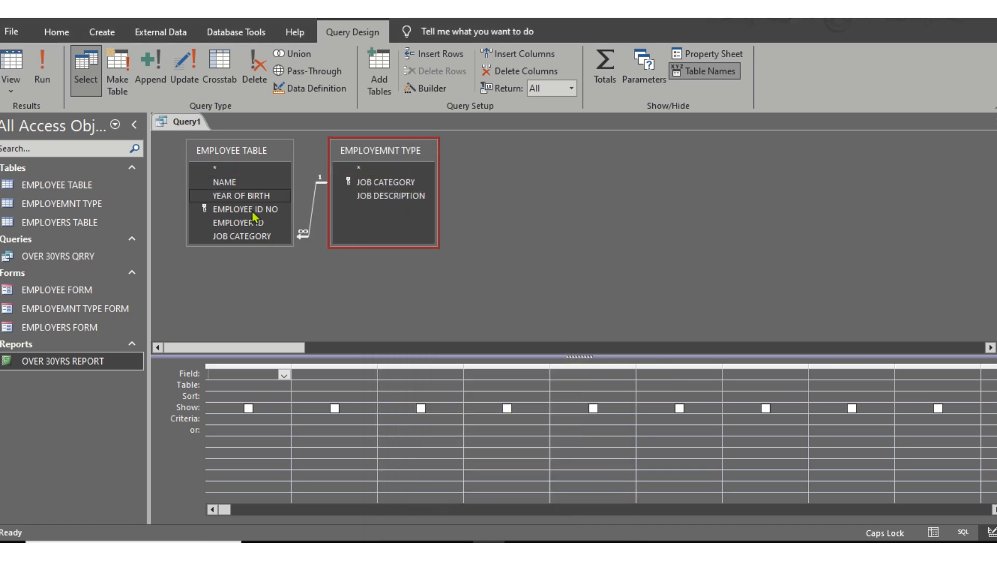
- Reread task (c)(i) in the exam paper, and add NAME from EMPLOYEE TABLE and JOB DESCRIPTION from EMPLOYEMNT TYPE to the query in Access
left_click(360, 545)
scroll(199, 263, "down", 15)
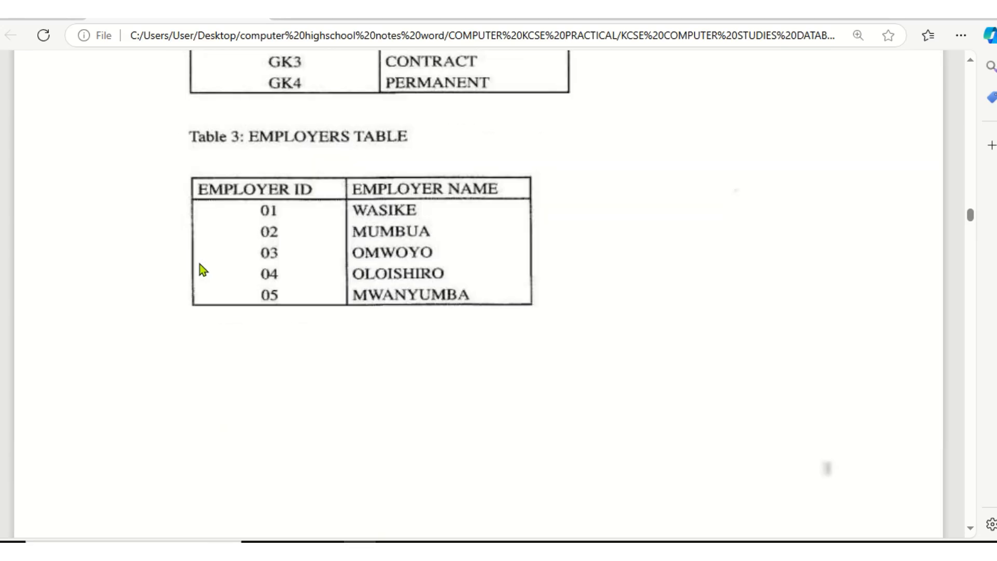
scroll(204, 289, "up", 4)
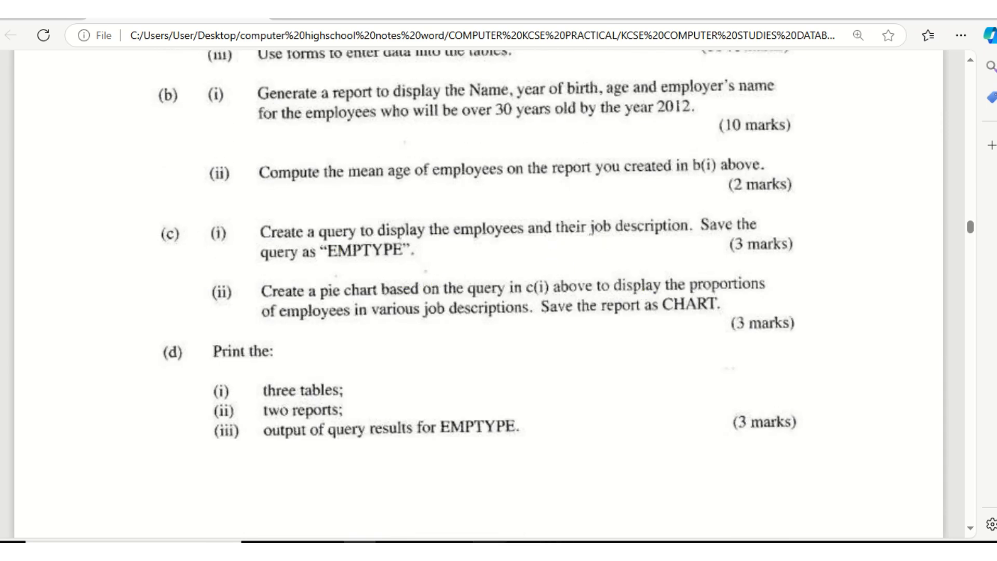
key("alt+Tab")
left_click(228, 181)
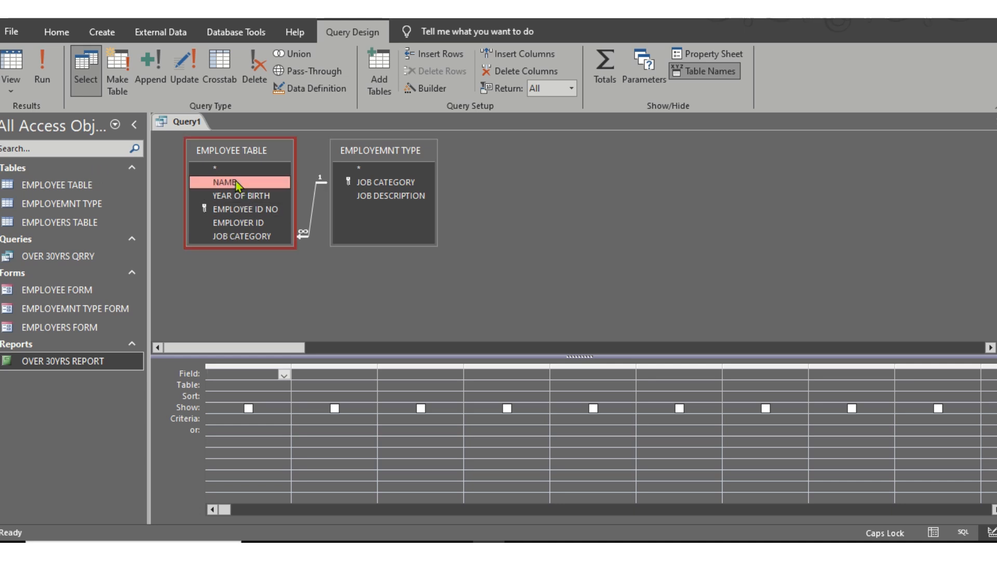
double_click(236, 181)
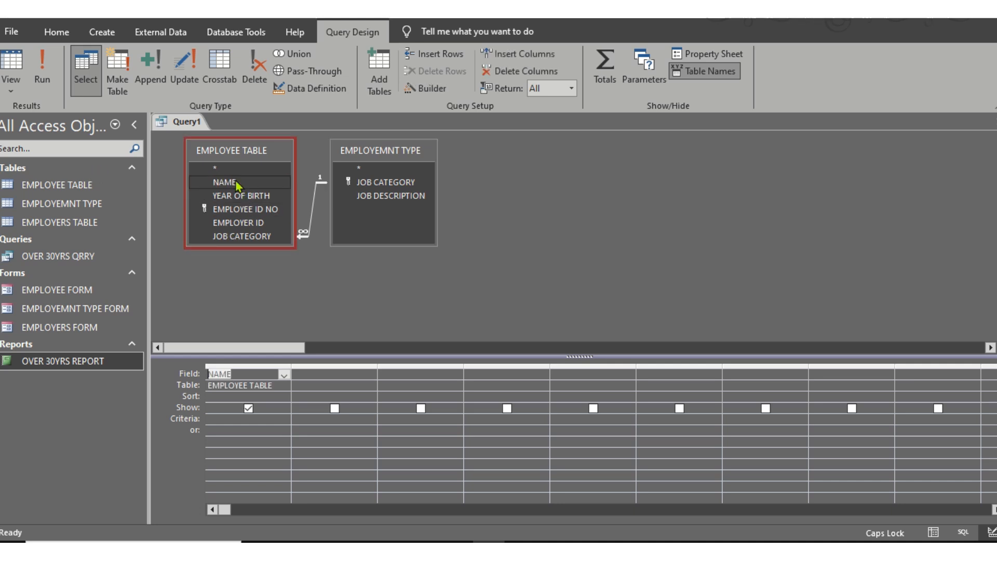
double_click(388, 196)
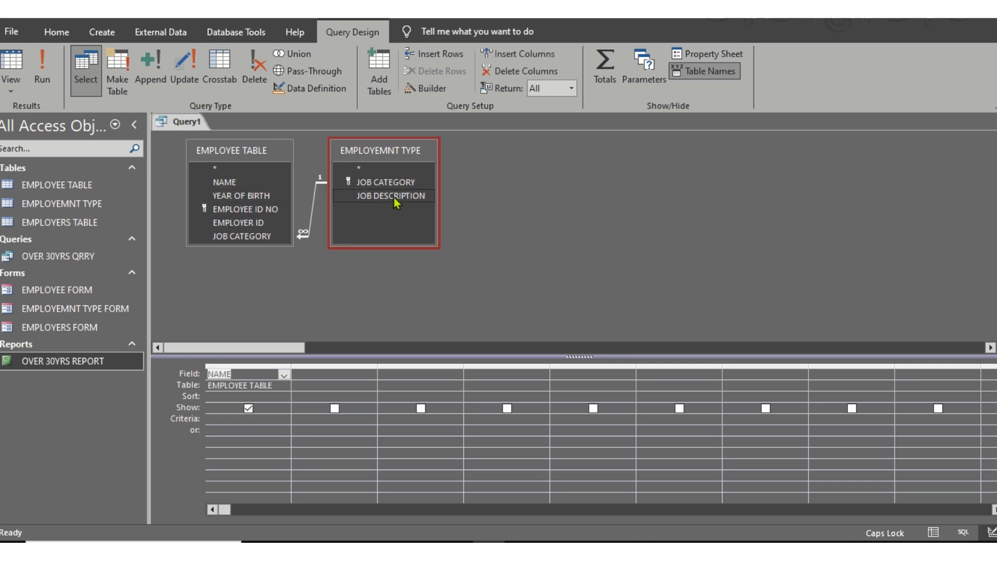
- Save the query as EMPTYPE, checking the required name in the exam paper
right_click(188, 125)
left_click(213, 134)
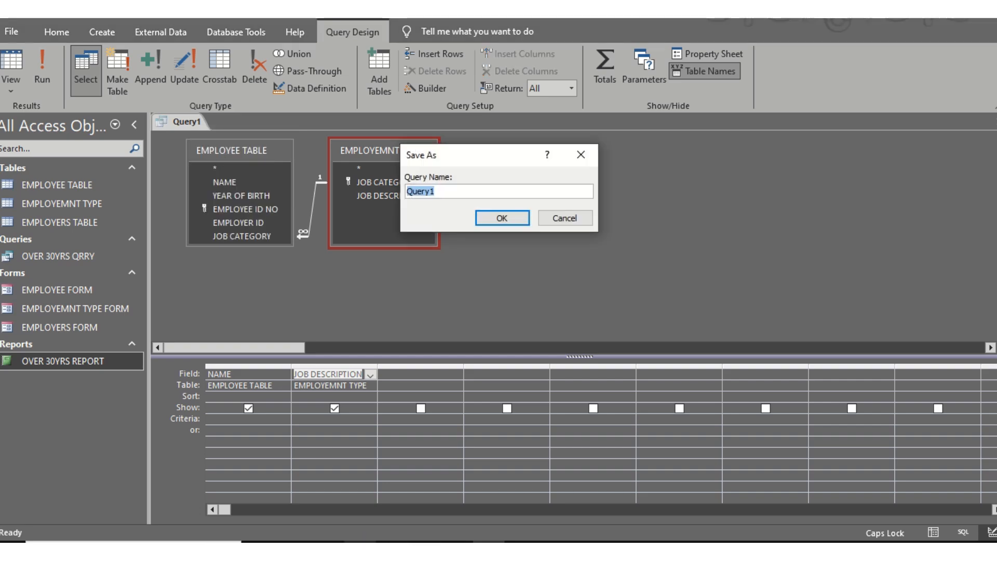
left_click(359, 550)
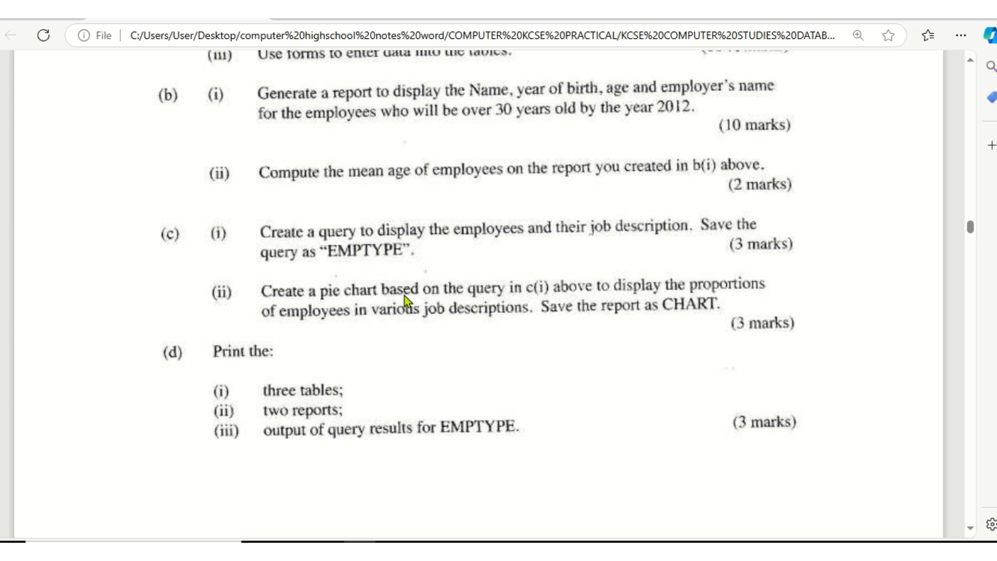
key("alt+Tab")
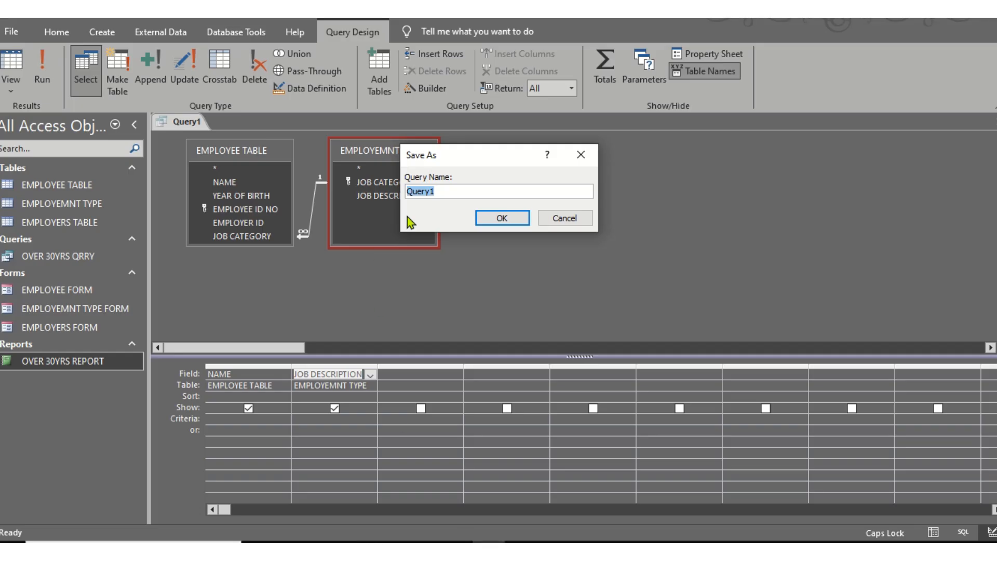
type("EMP")
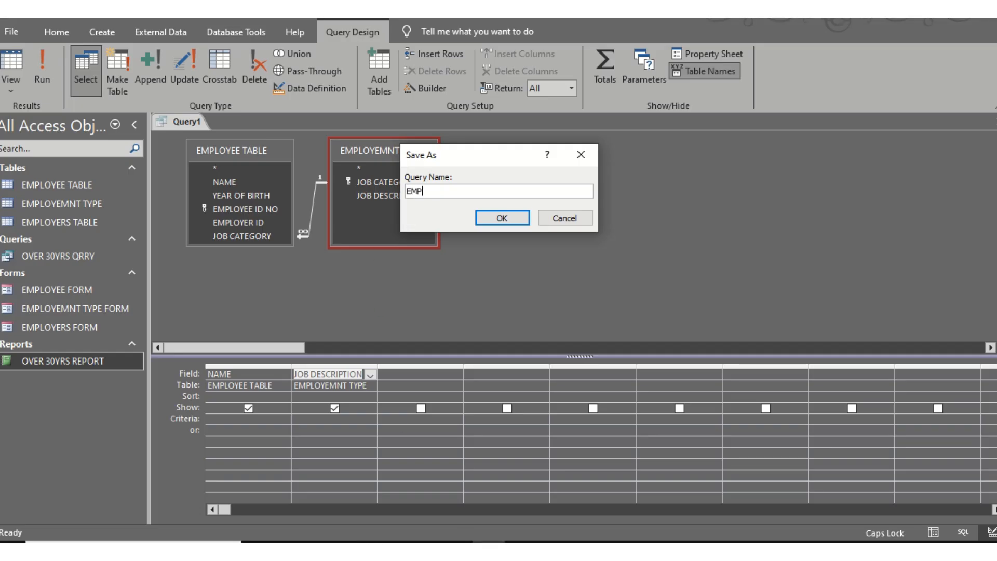
type("TYPE")
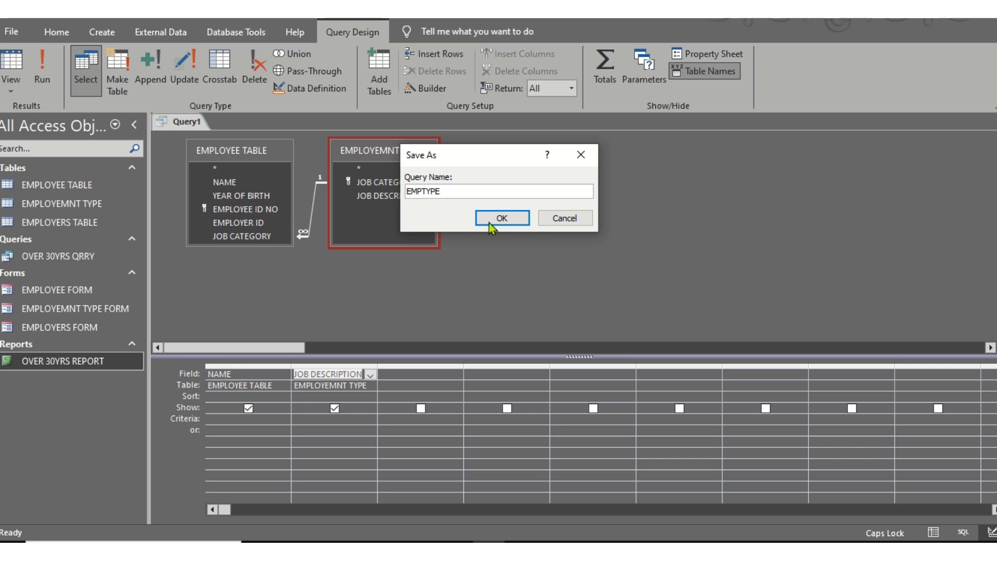
left_click(486, 219)
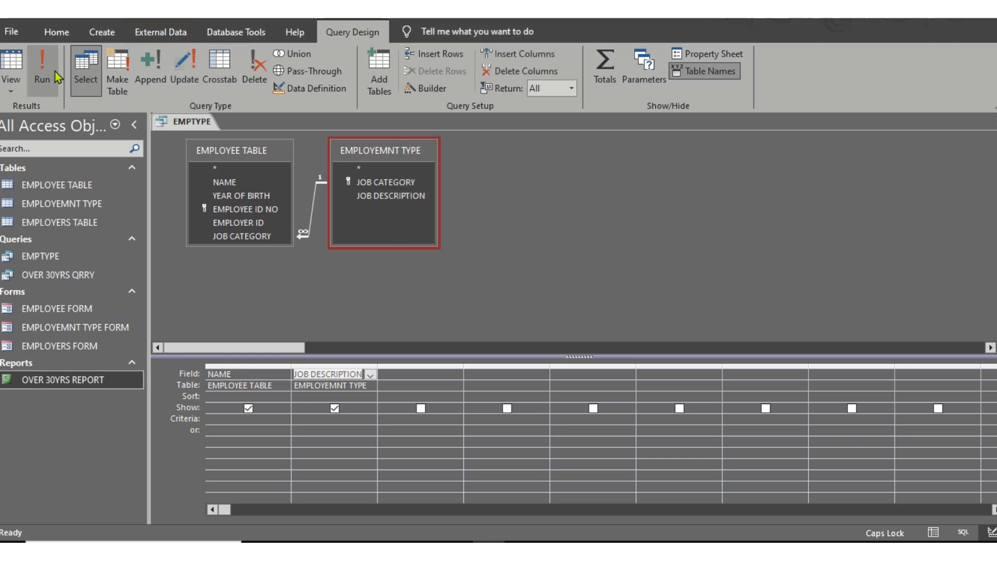
- Run the EMPTYPE query to check the employees and their job descriptions, and save and close it
left_click(42, 68)
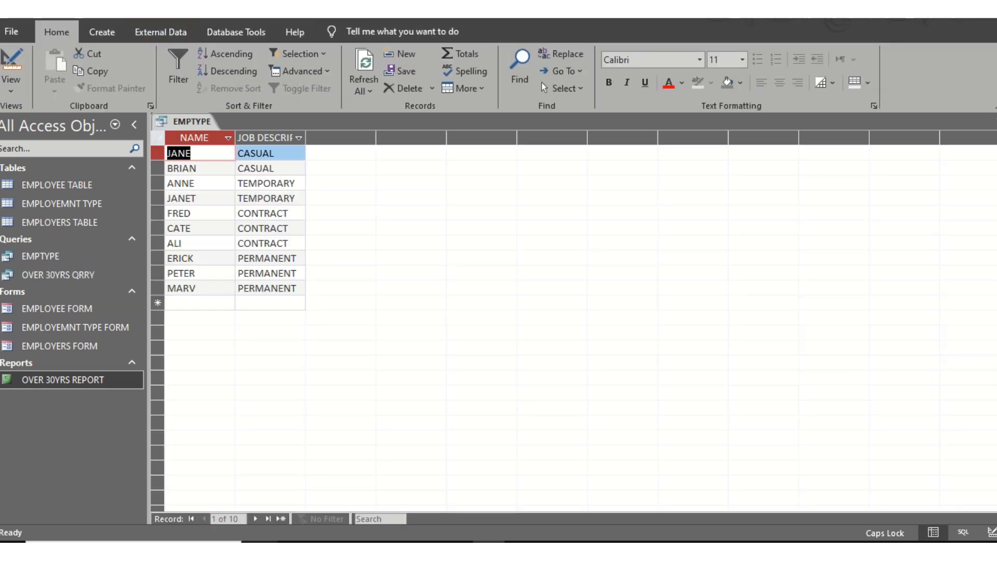
right_click(194, 123)
left_click(219, 130)
right_click(196, 120)
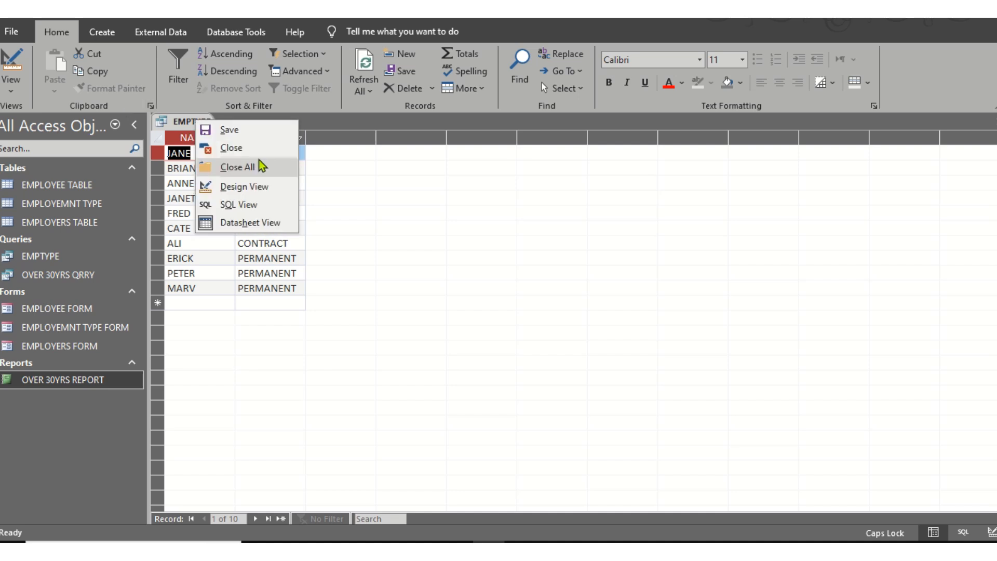
left_click(259, 165)
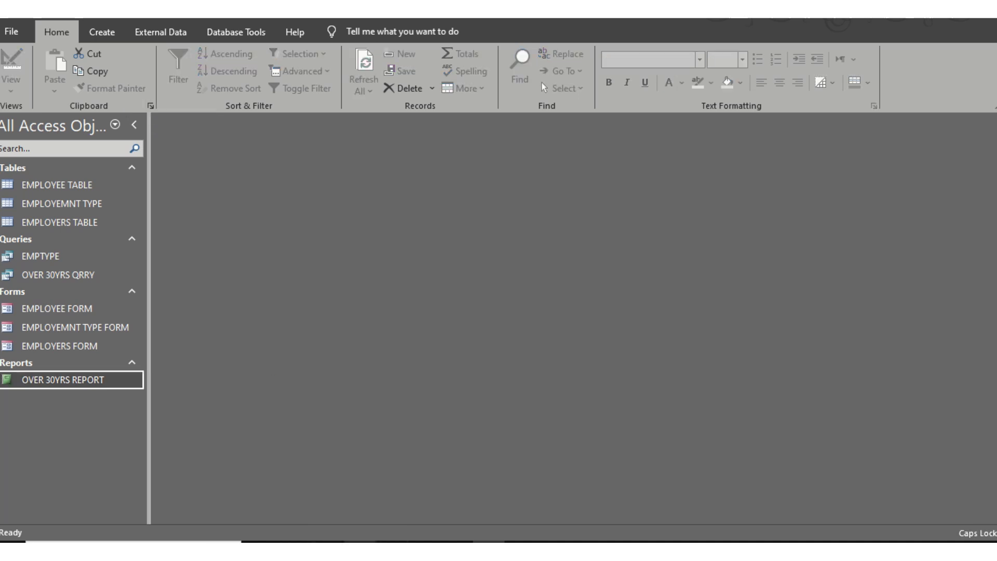
- Switch to the exam paper in the browser and read the pie chart requirement in task (c)(ii)
left_click(359, 542)
scroll(364, 346, "down", 2)
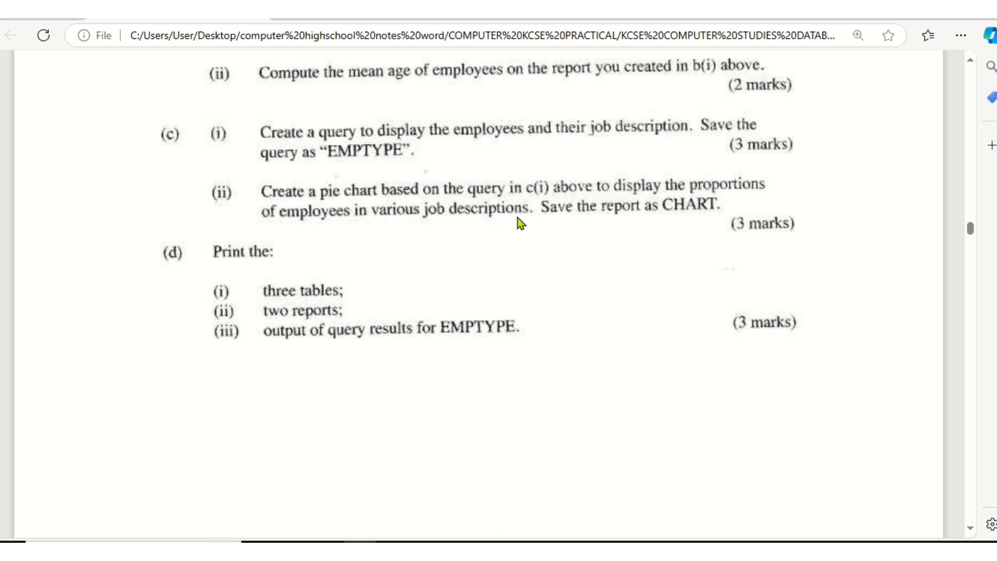
left_click(489, 542)
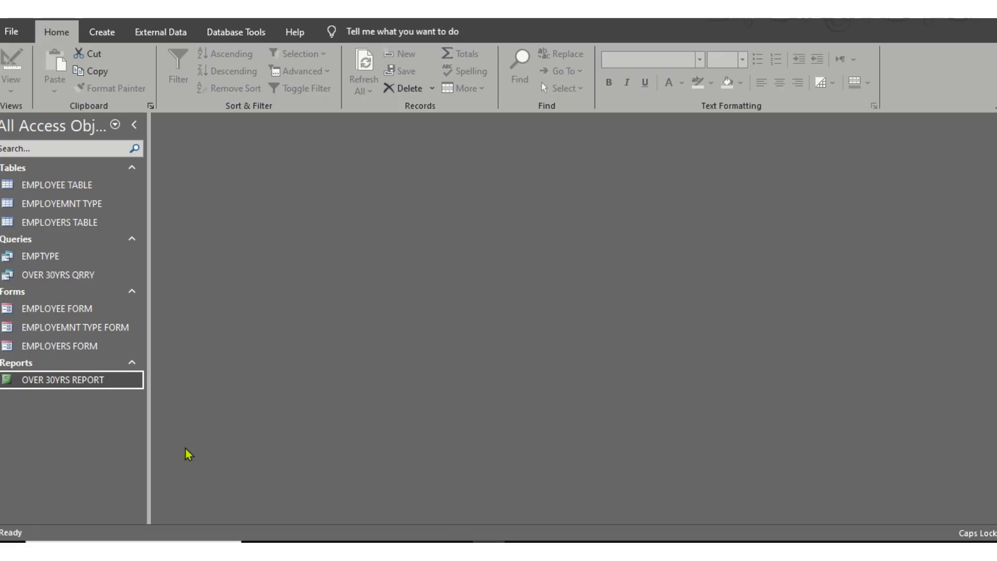
left_click(360, 542)
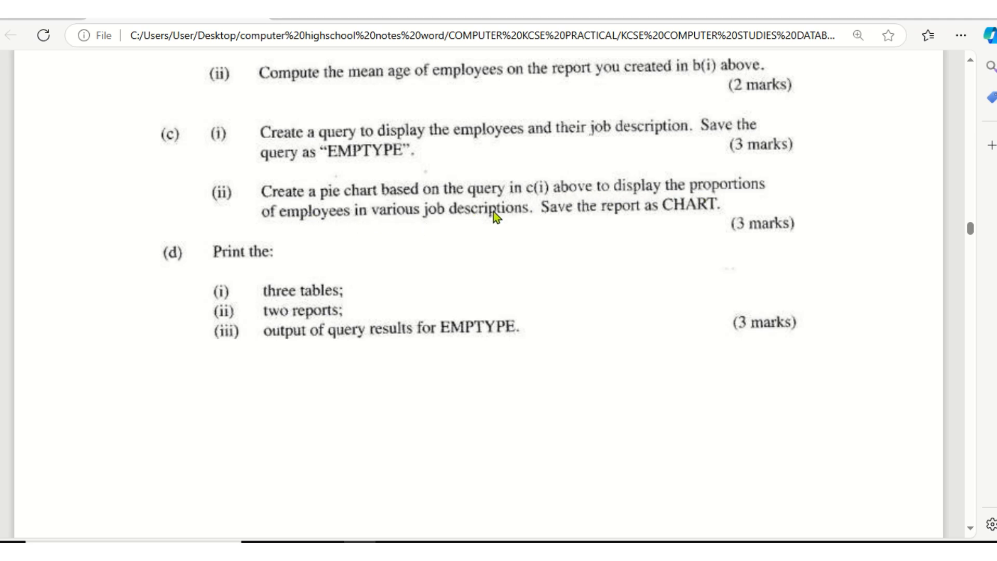
- Return to Access and create a basic report from the EMPTYPE query
left_click(485, 549)
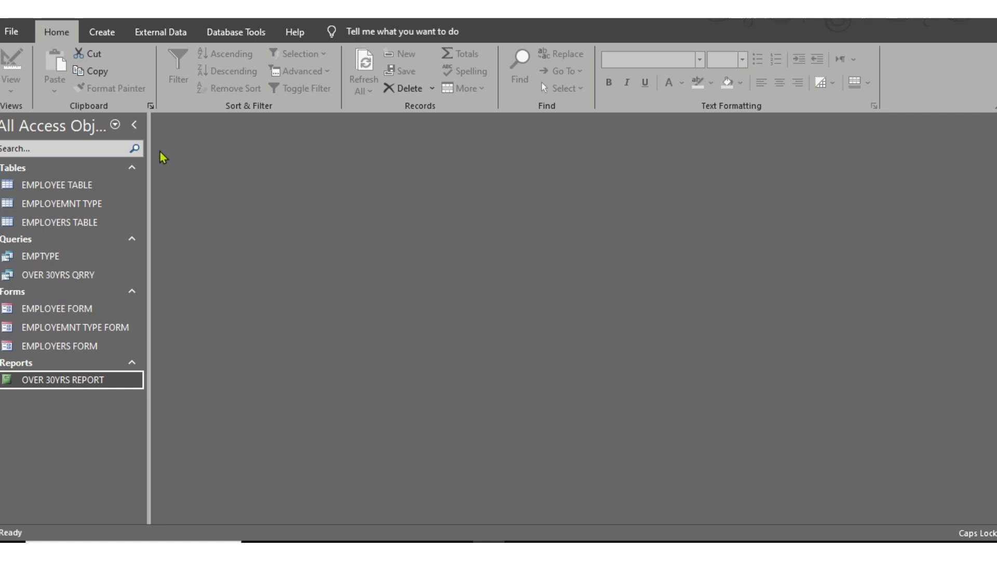
left_click(103, 32)
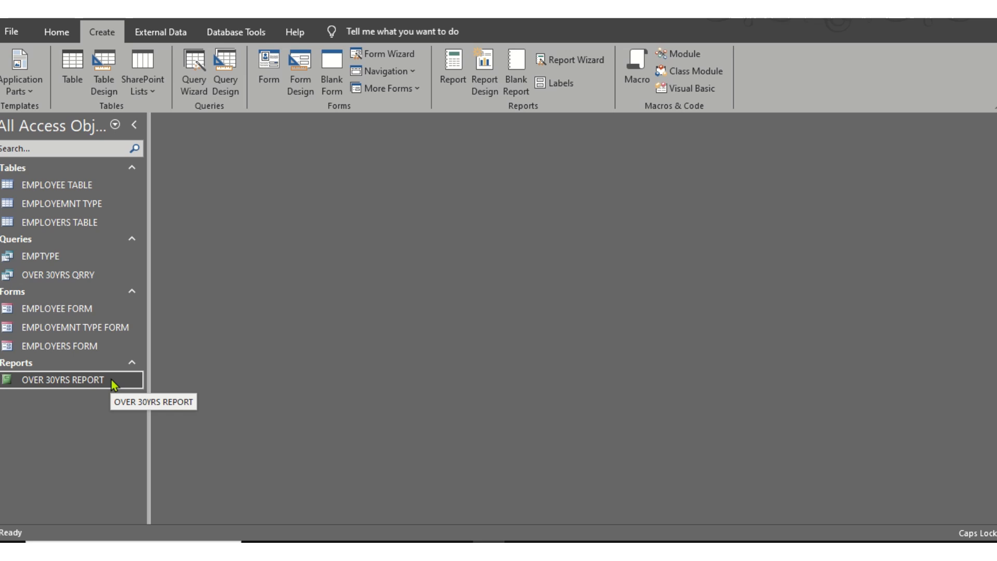
left_click(58, 240)
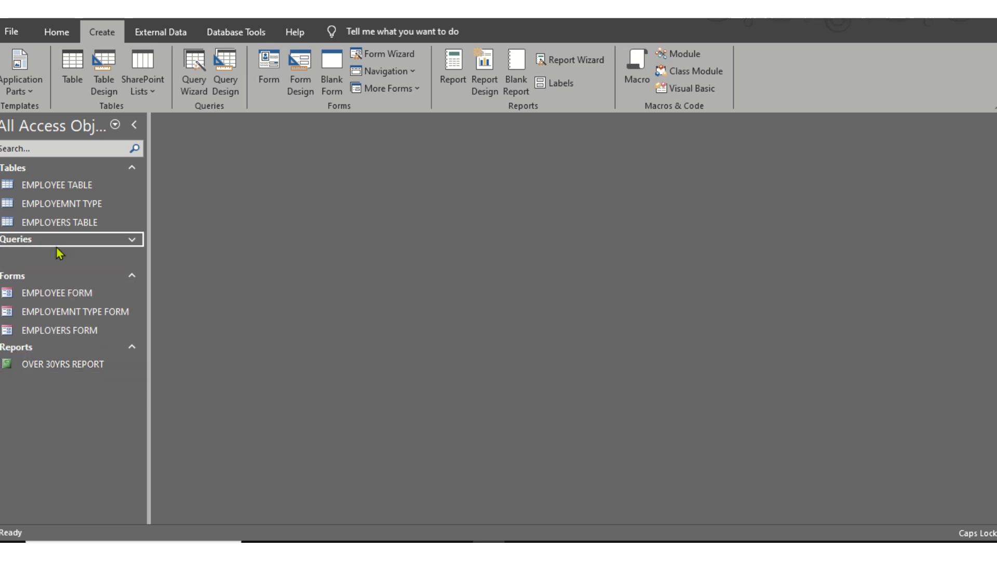
left_click(60, 240)
left_click(54, 257)
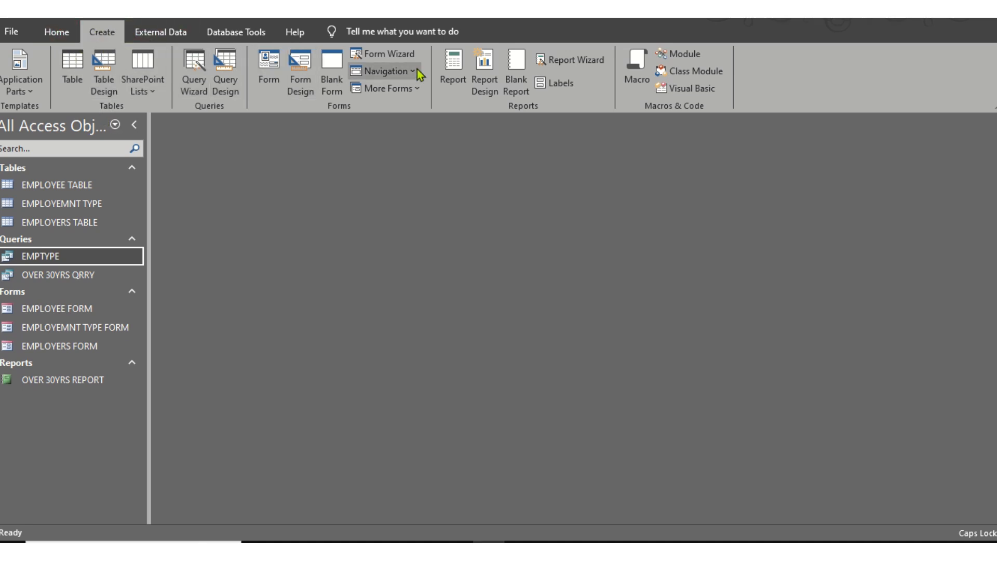
left_click(454, 79)
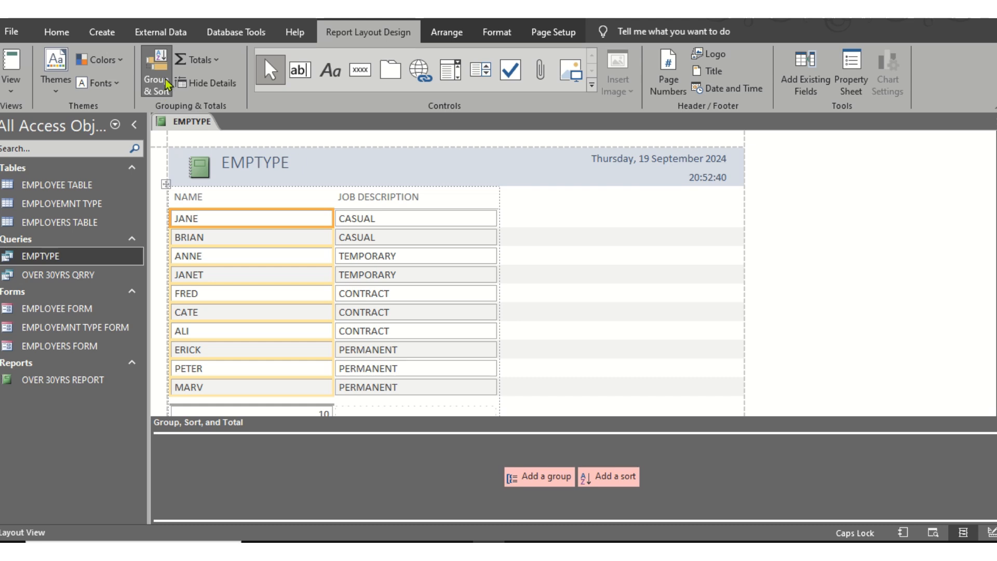
left_click(160, 32)
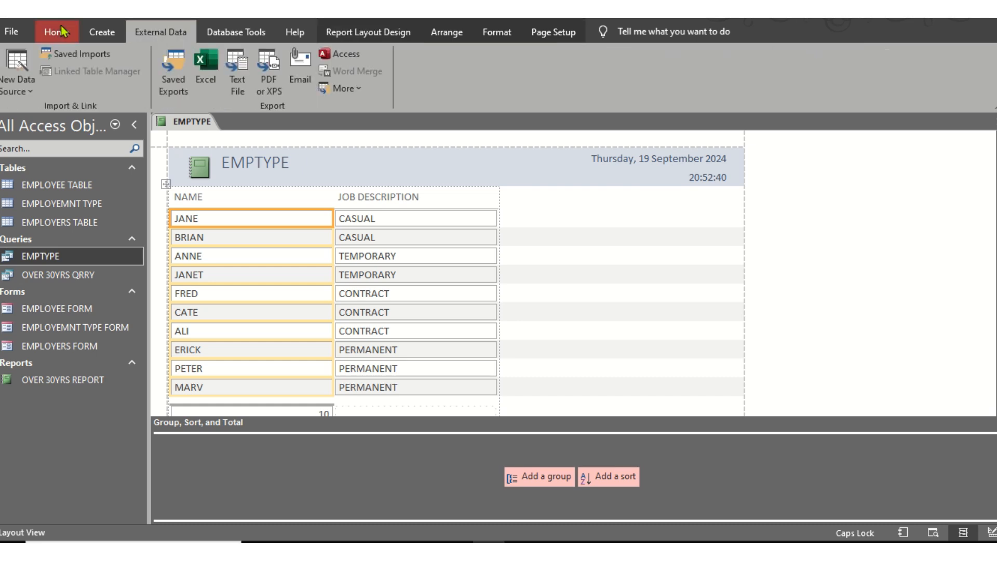
left_click(61, 32)
left_click(101, 33)
left_click(161, 32)
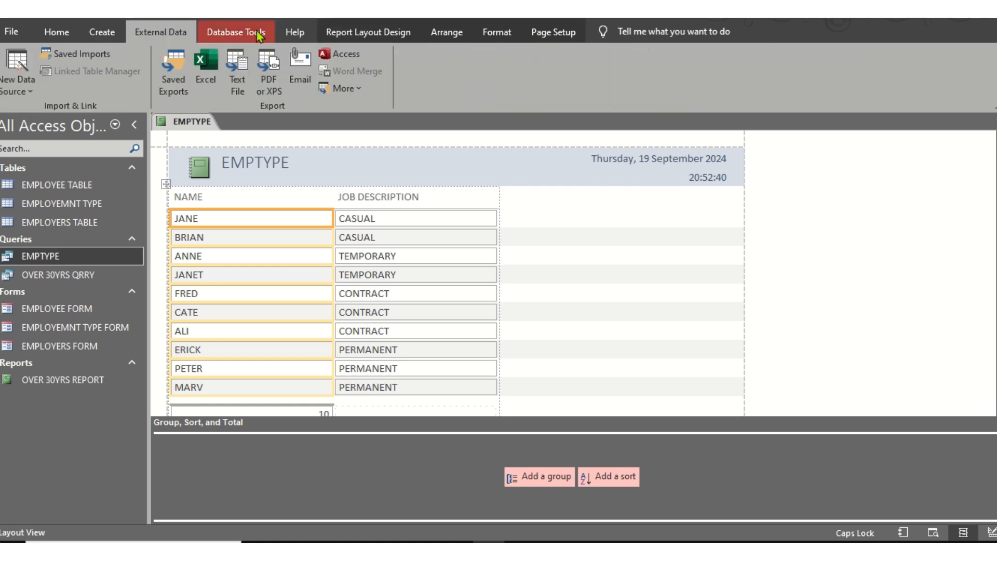
left_click(235, 32)
left_click(401, 34)
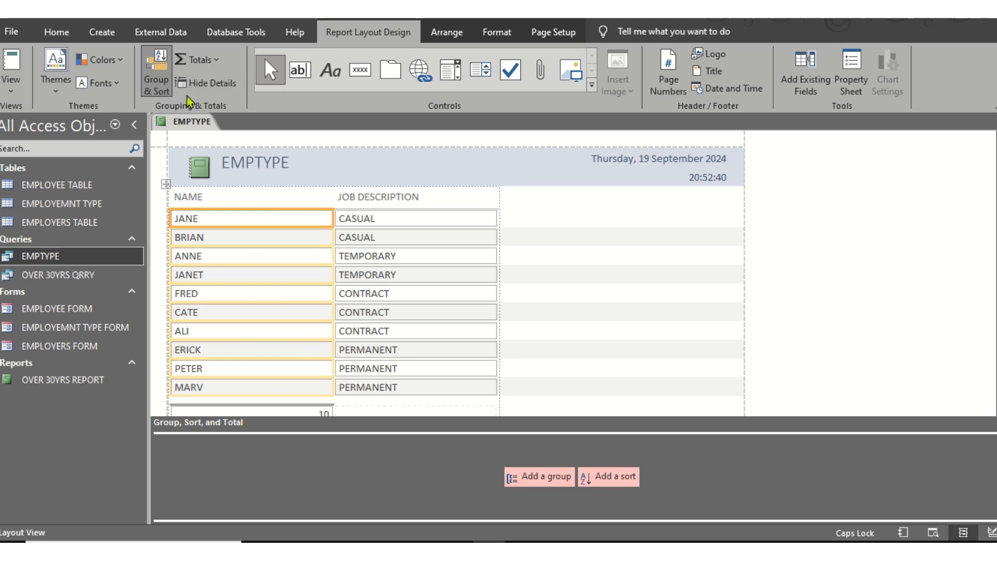
left_click(457, 38)
left_click(491, 32)
left_click(554, 33)
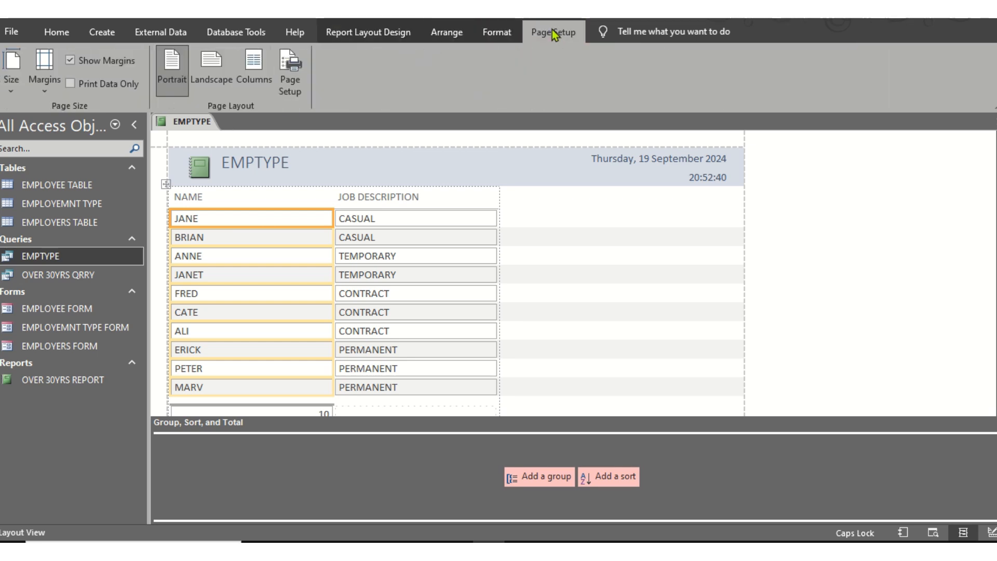
left_click(63, 32)
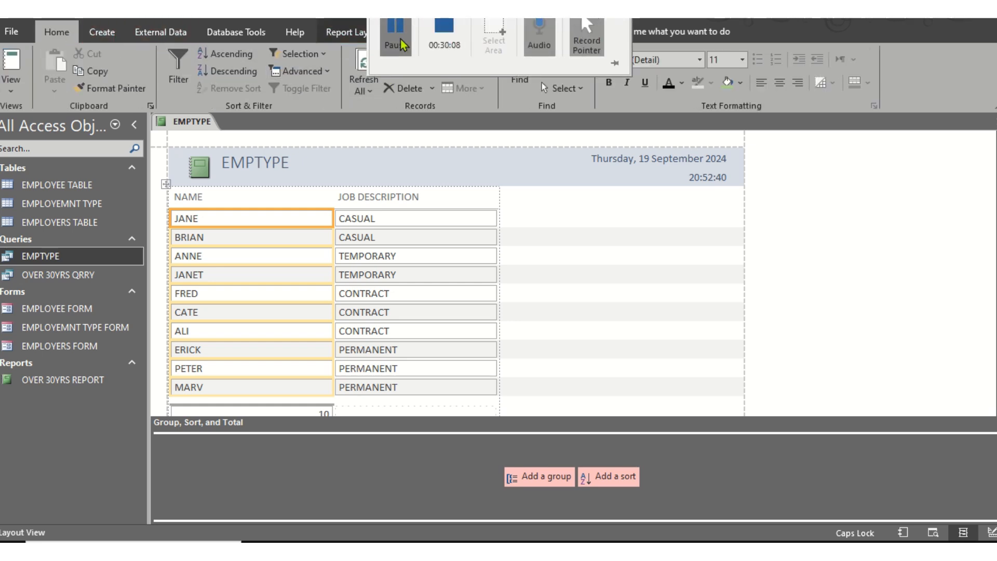
left_click(395, 46)
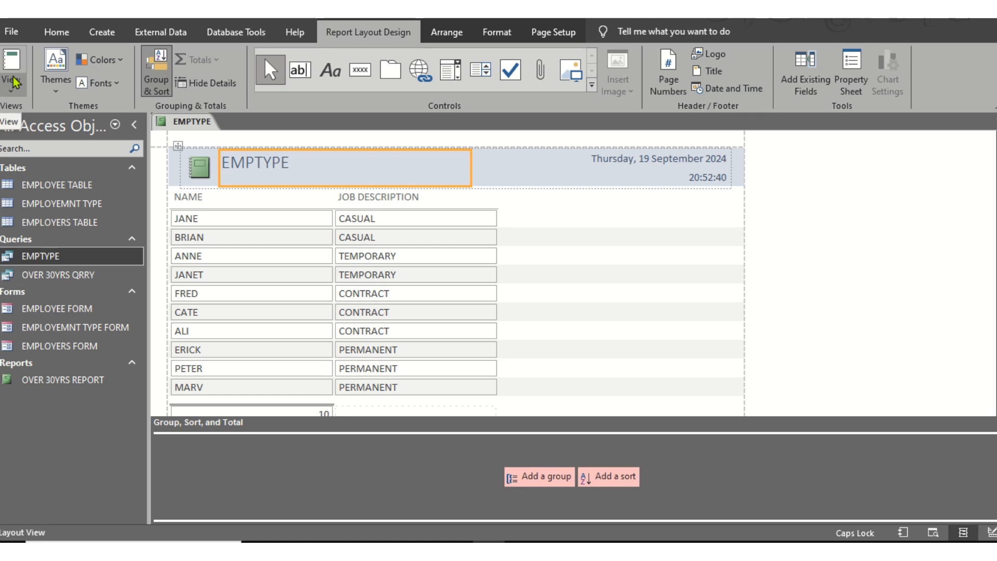
left_click(448, 36)
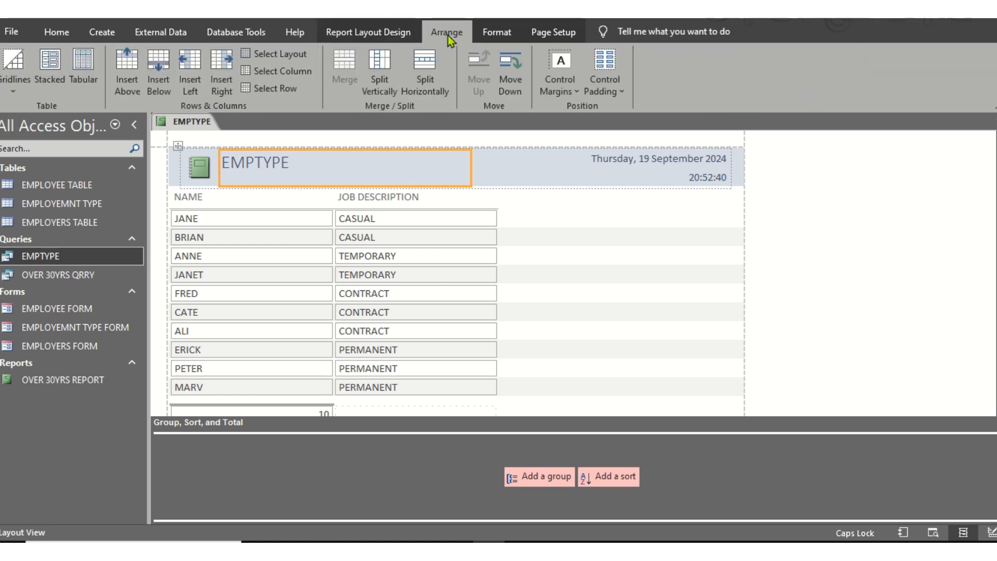
left_click(484, 33)
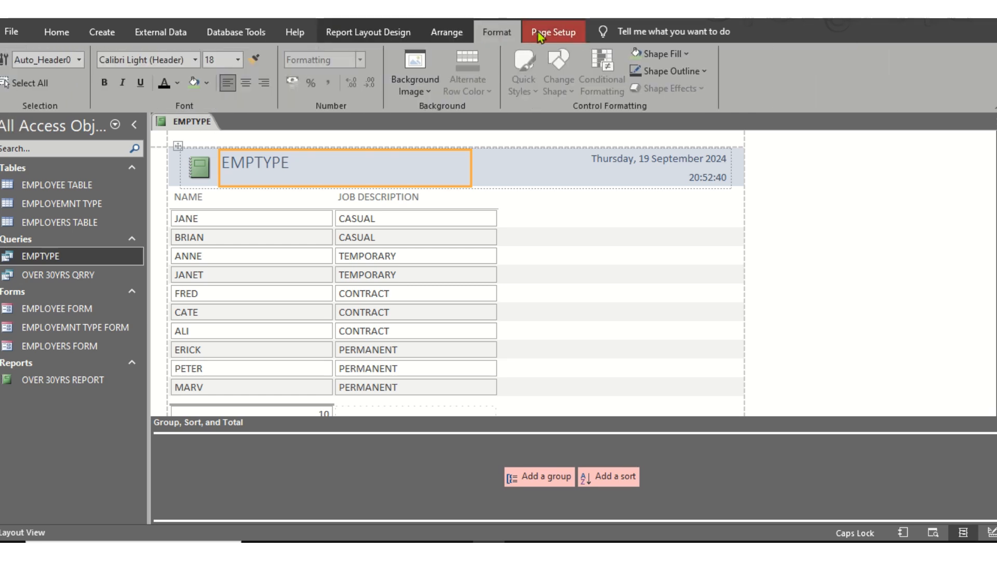
left_click(362, 37)
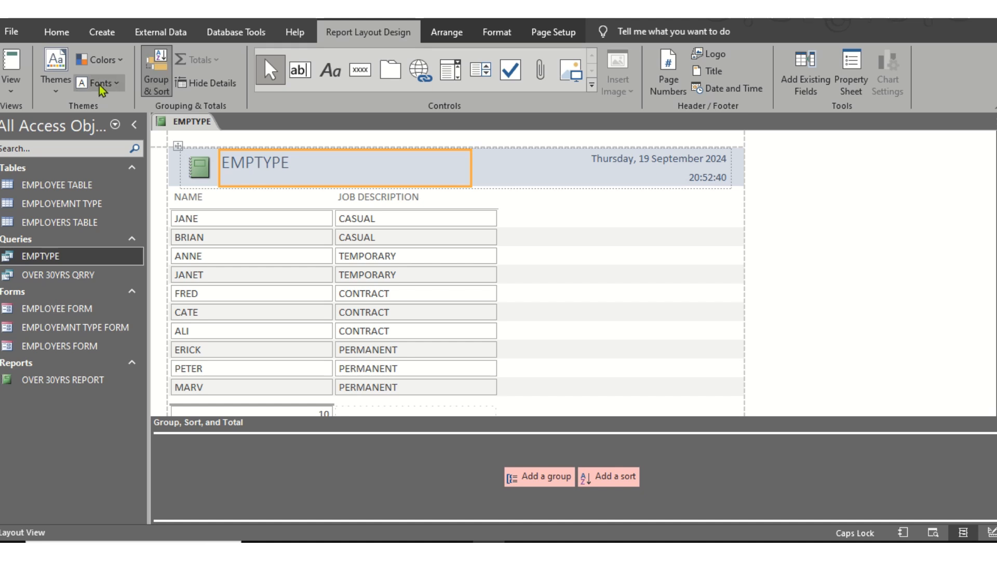
left_click(463, 37)
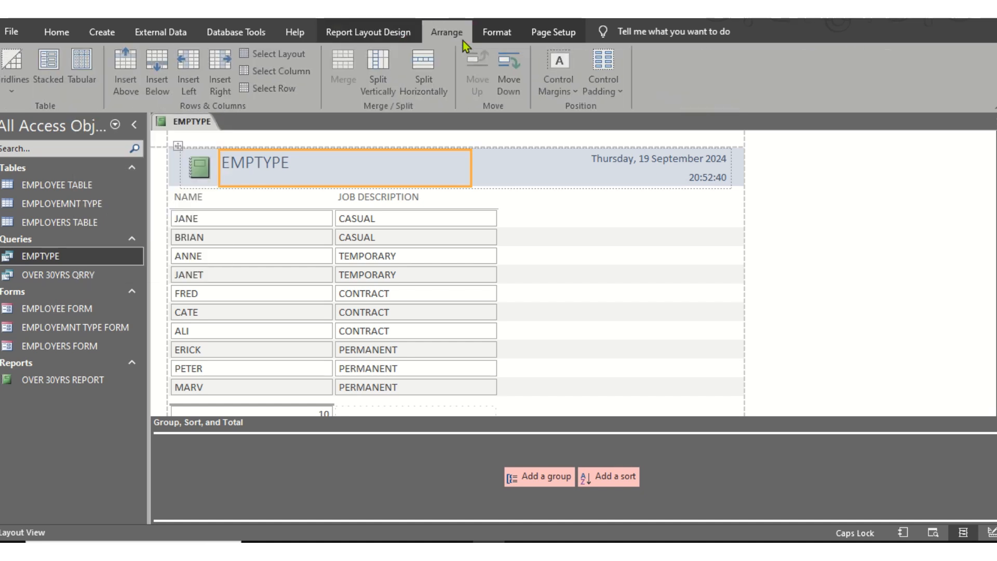
left_click(250, 35)
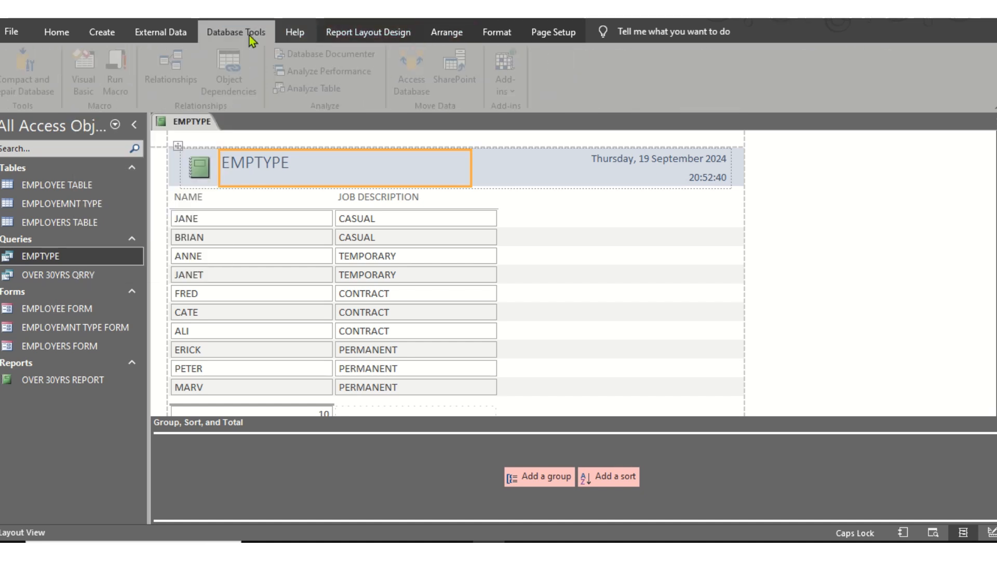
left_click(56, 32)
- Switch the EMPTYPE report to Design View and draw a modern pie chart in the report header
right_click(190, 122)
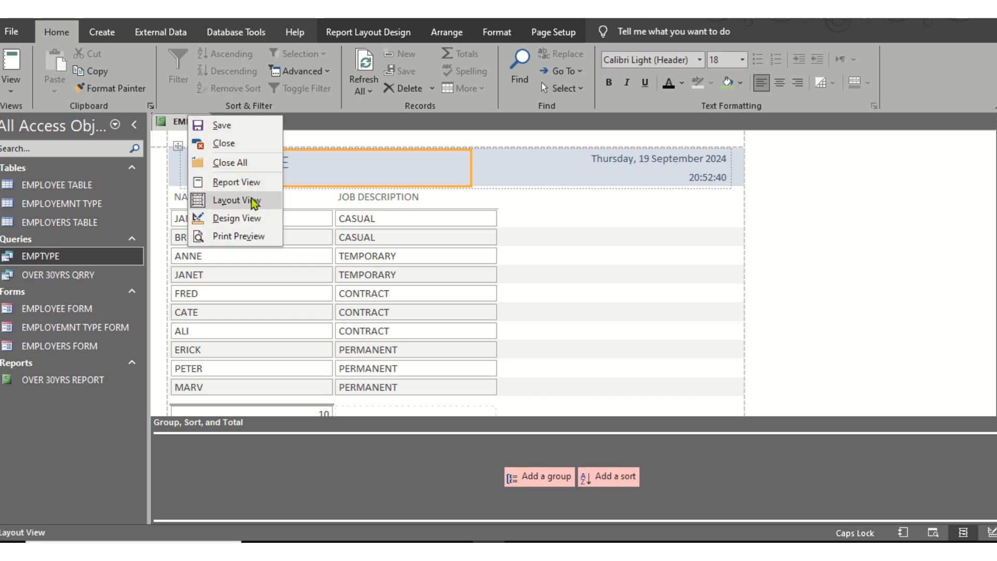
left_click(238, 218)
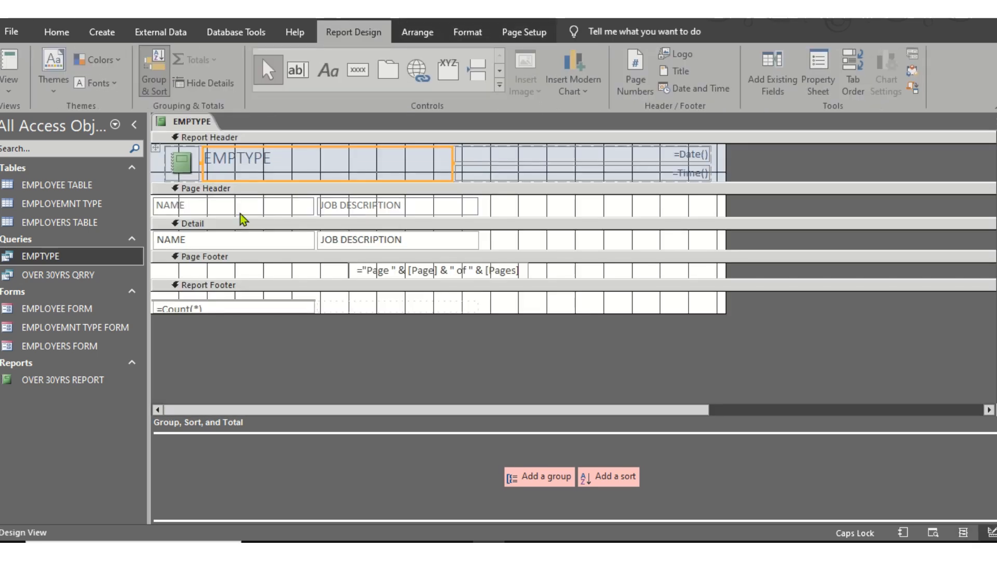
left_click(590, 88)
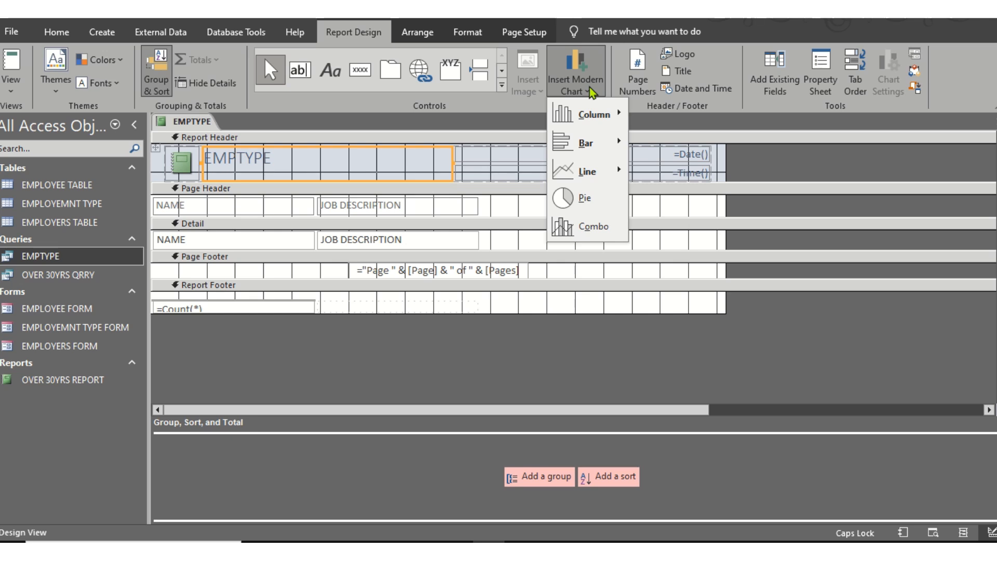
mouse_move(591, 161)
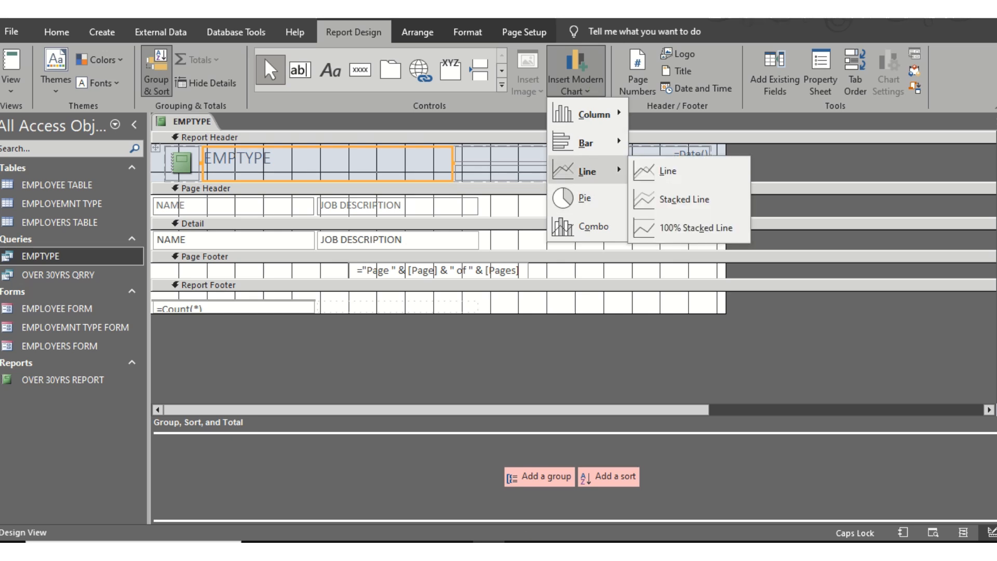
left_click(351, 541)
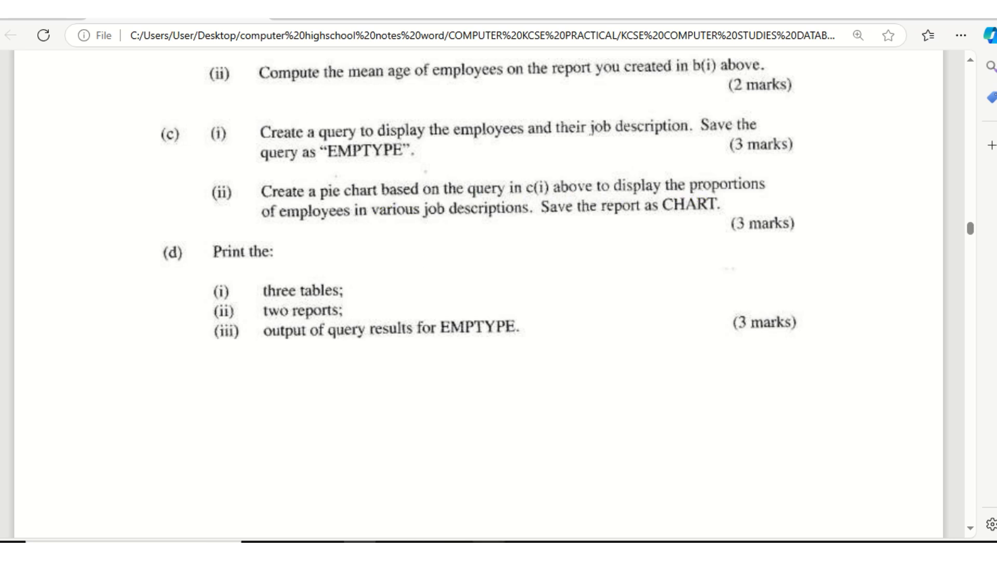
left_click(489, 542)
left_click(575, 72)
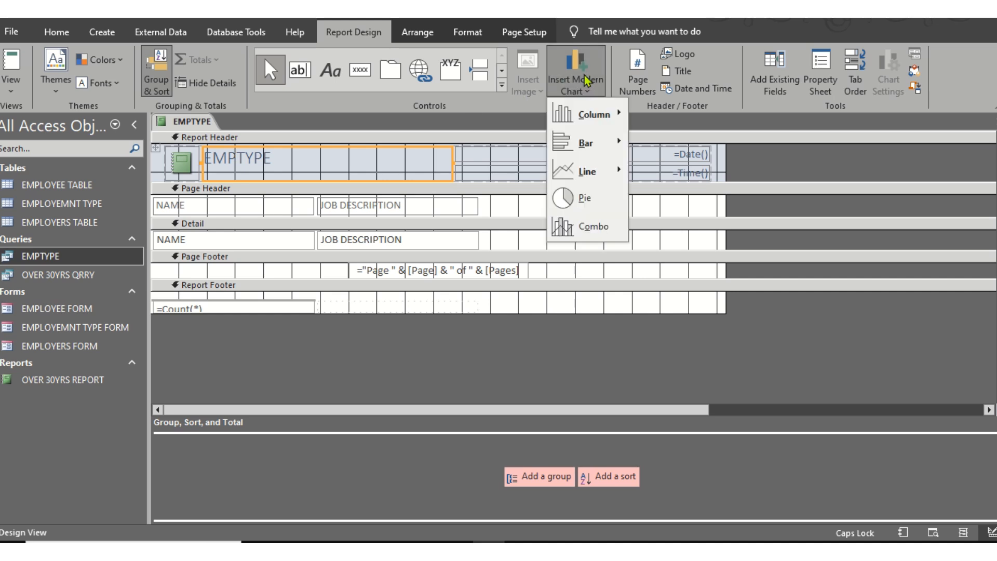
left_click(605, 200)
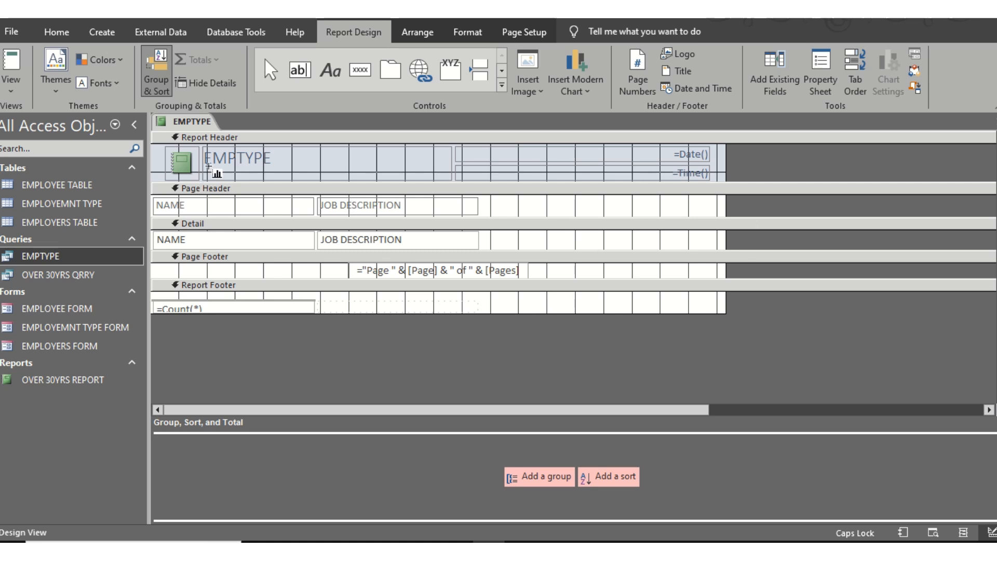
left_click_drag(196, 161, 581, 337)
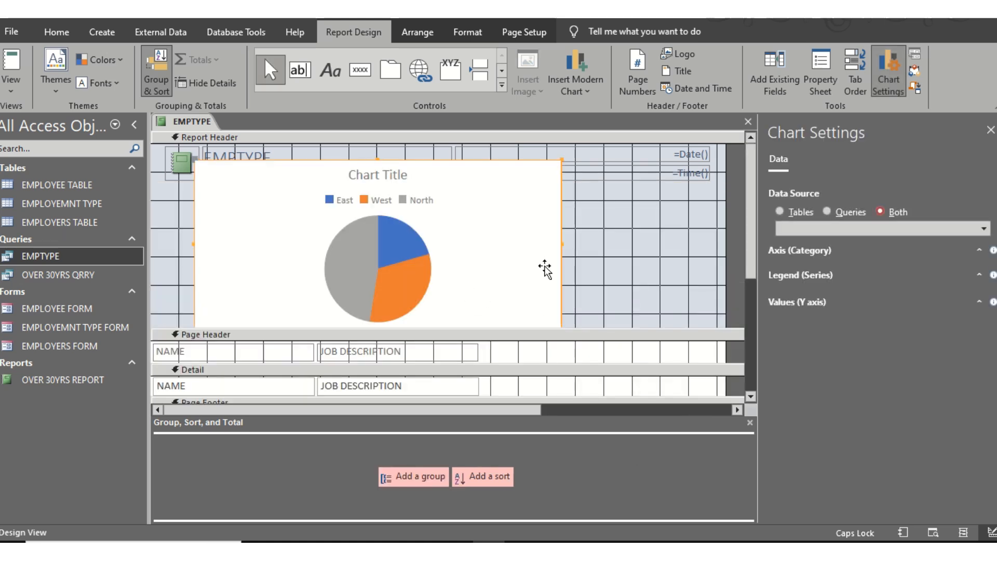
left_click(608, 193)
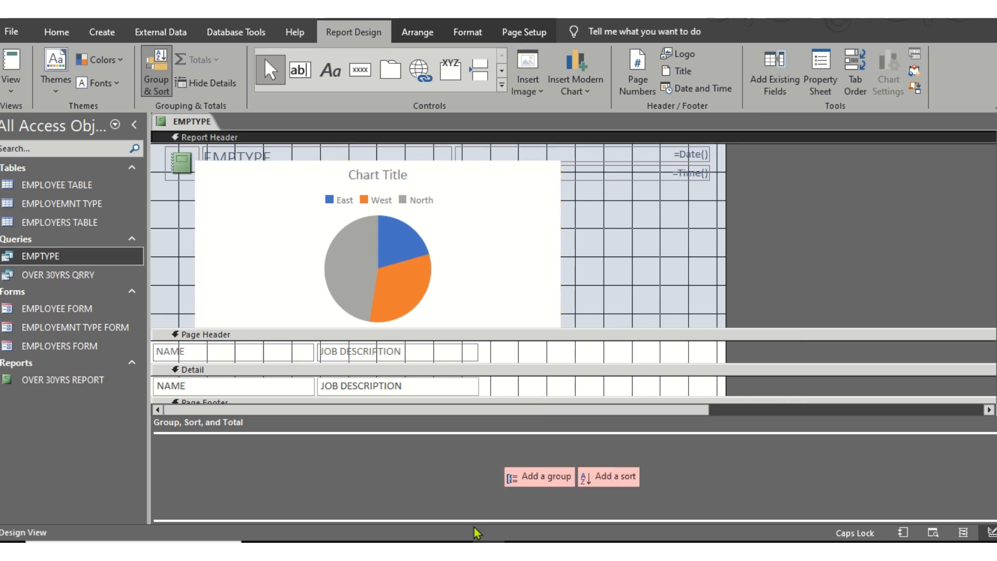
- Recheck the pie chart task in the exam paper and set the chart's data source to the EMPTYPE query
left_click(360, 542)
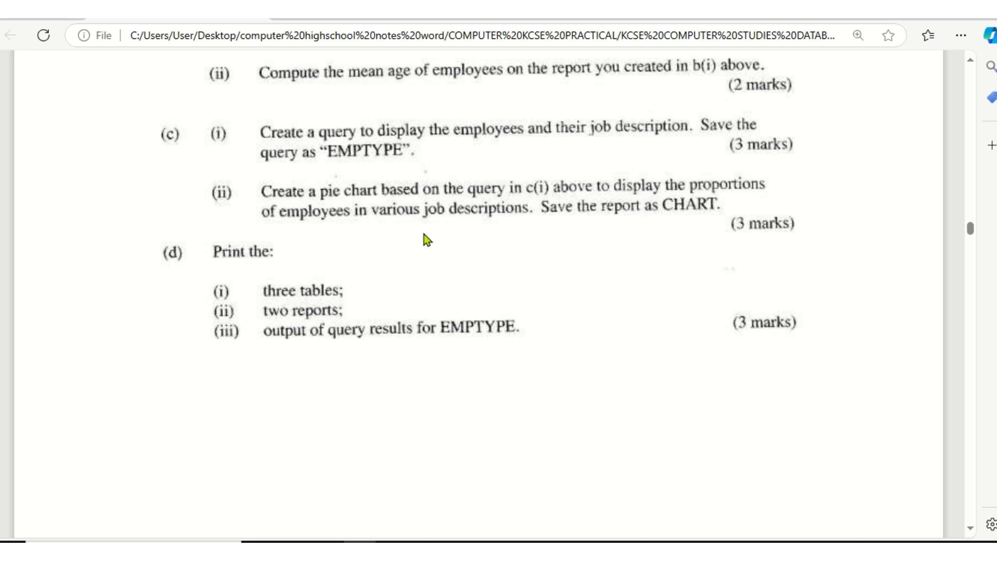
left_click(488, 542)
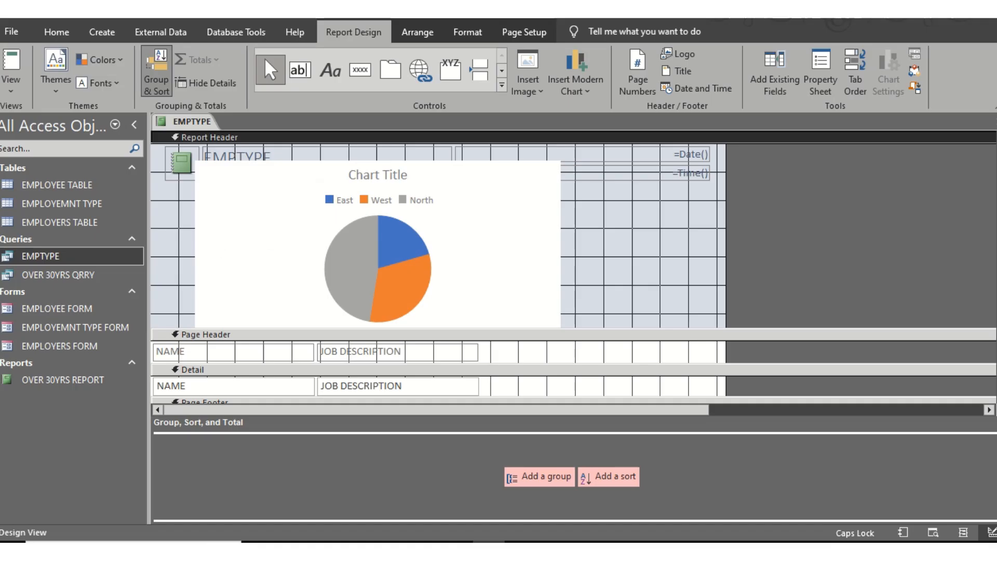
left_click(401, 239)
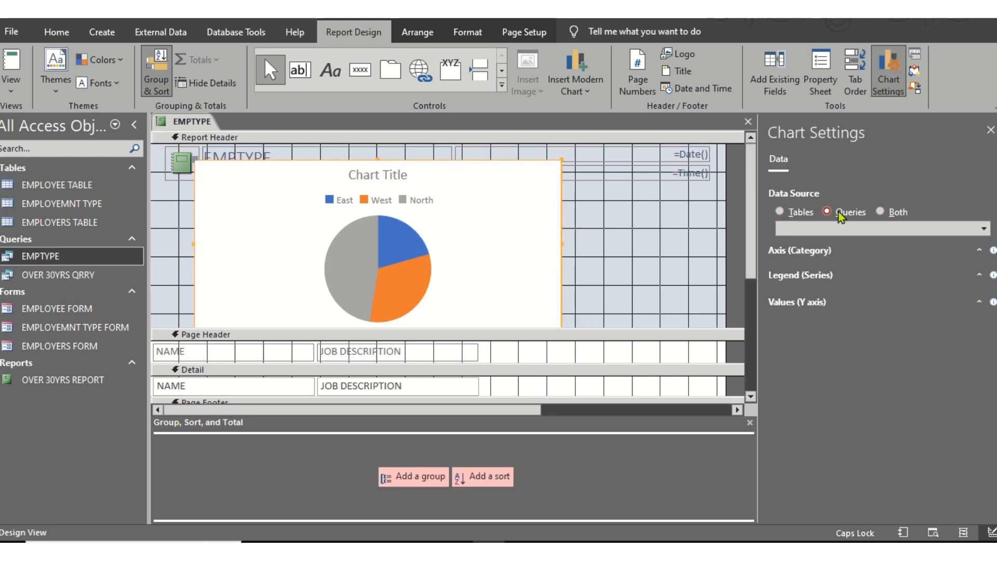
left_click(850, 230)
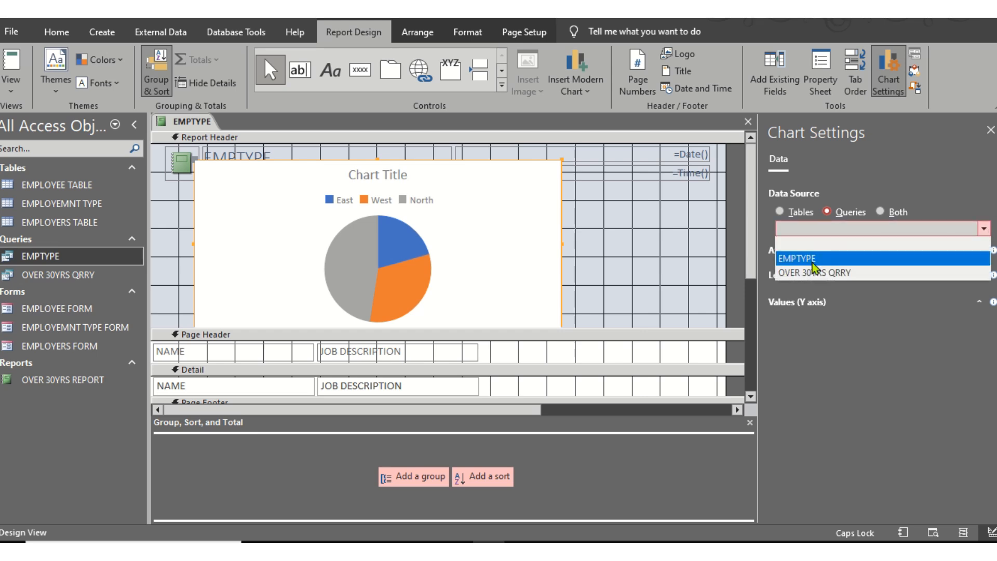
left_click(797, 258)
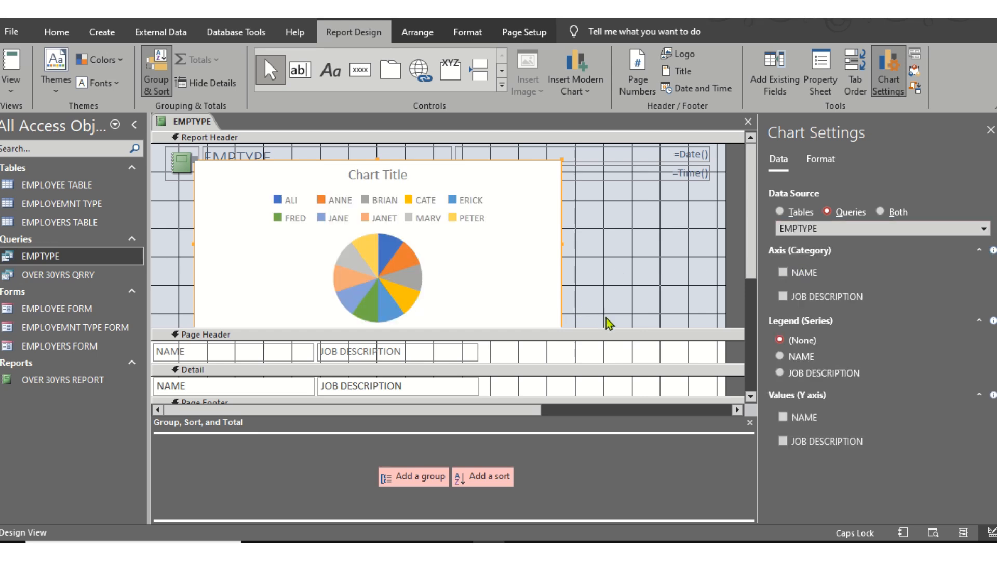
- Set the chart's category axis to JOB DESCRIPTION and compare it with the exam paper's requirement
left_click(787, 298)
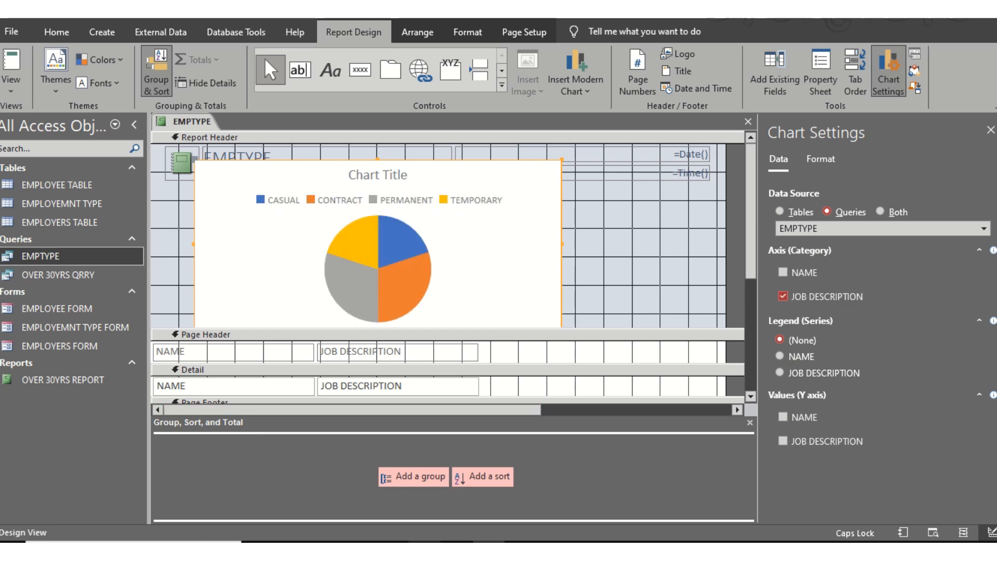
left_click(359, 541)
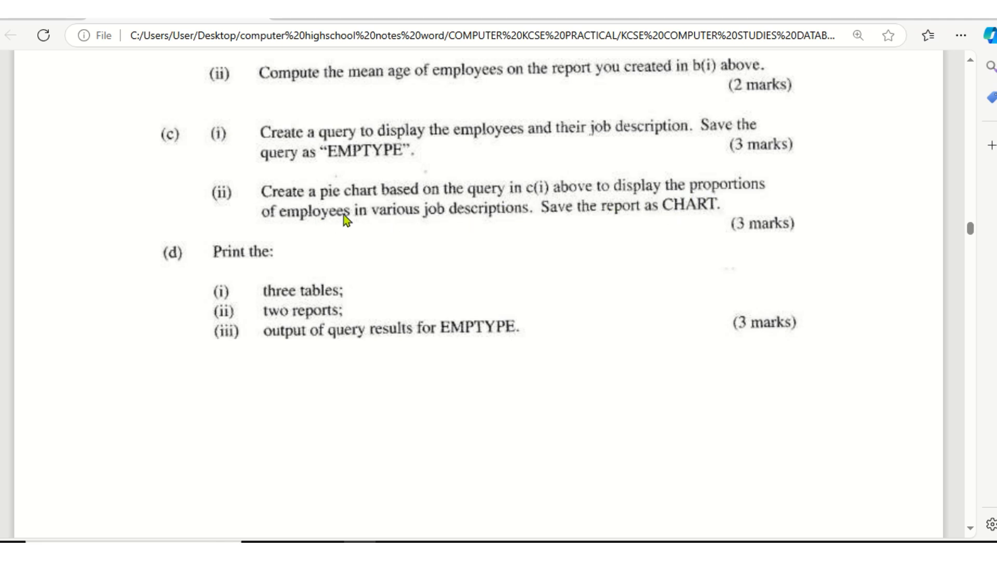
left_click(488, 541)
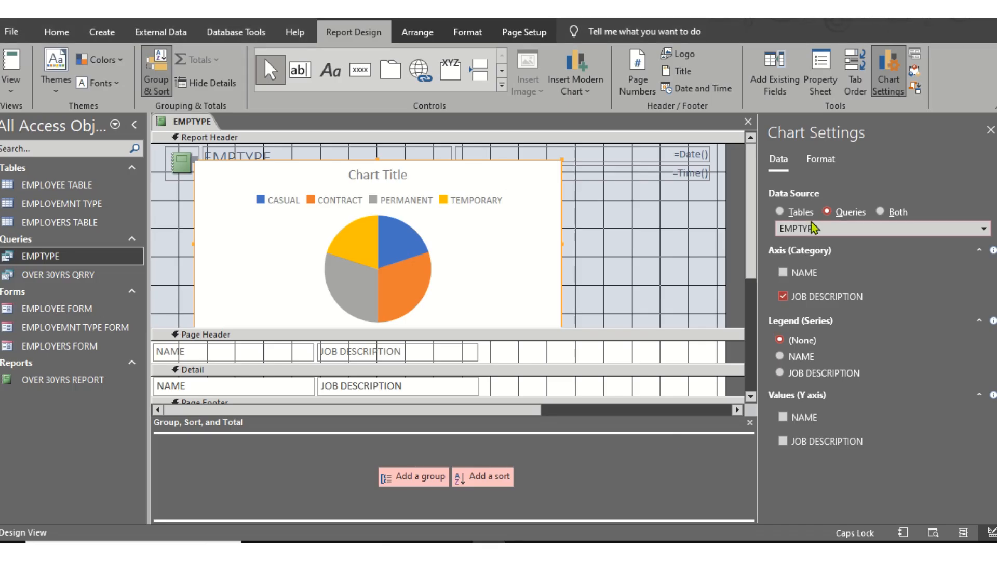
- Replace JOB DESCRIPTION with NAME as the chart's category axis, consulting the exam paper again
left_click(792, 297)
left_click(783, 273)
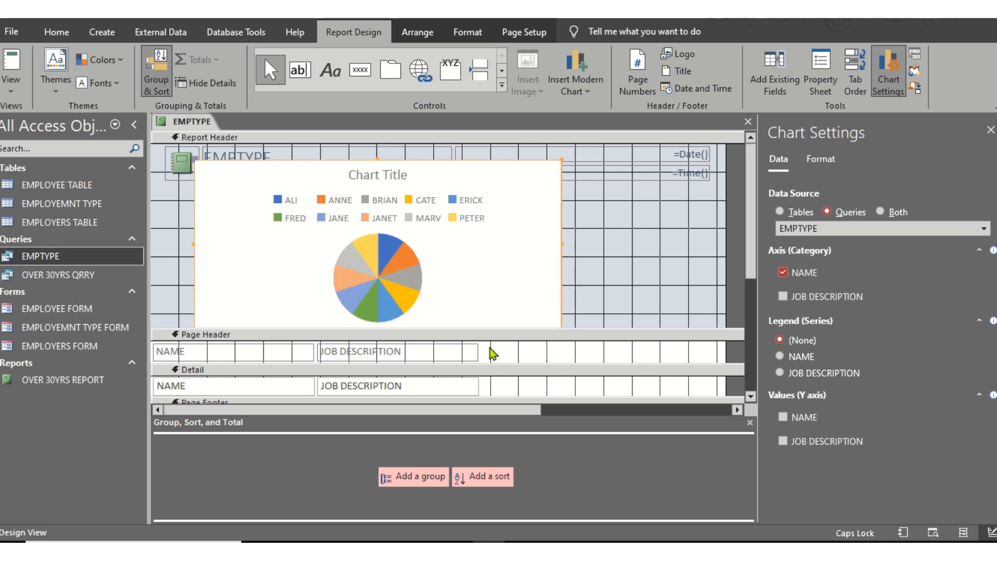
left_click(360, 541)
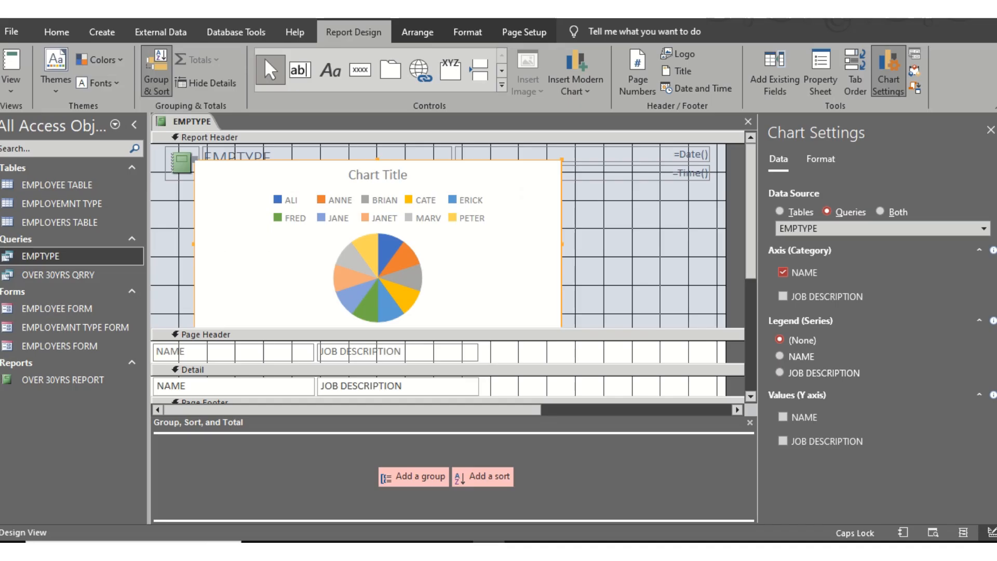
left_click(489, 542)
- Delete the title, time and date controls from the report header and reposition the chart just below the logo
mouse_move(437, 188)
left_mouse_down()
mouse_move(441, 345)
mouse_move(432, 349)
left_mouse_up()
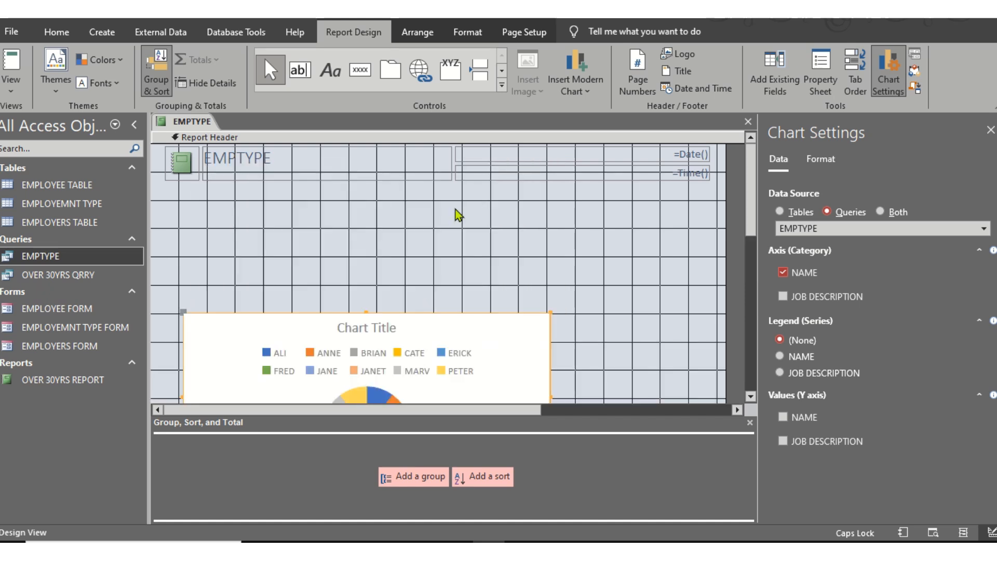
left_click(216, 164)
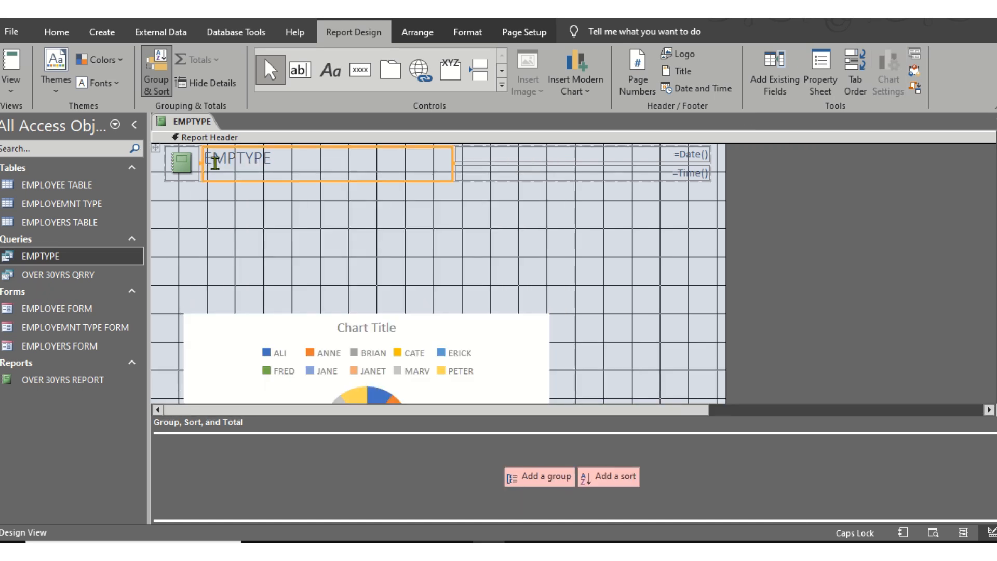
key("Delete")
left_click(245, 187)
left_click(285, 176)
key("Delete")
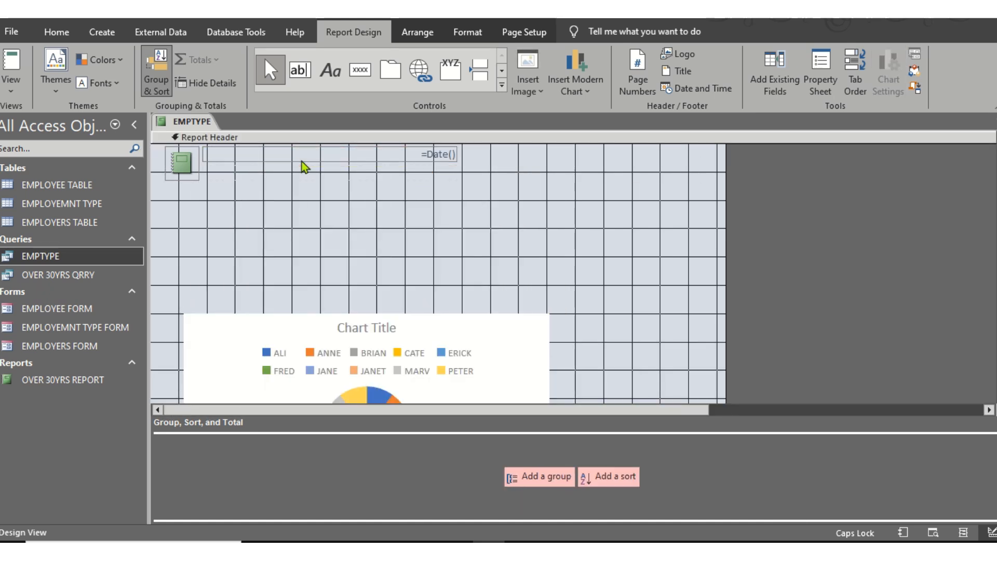
left_click(301, 161)
key("Delete")
left_click(365, 309)
left_click_drag(357, 328, 347, 193)
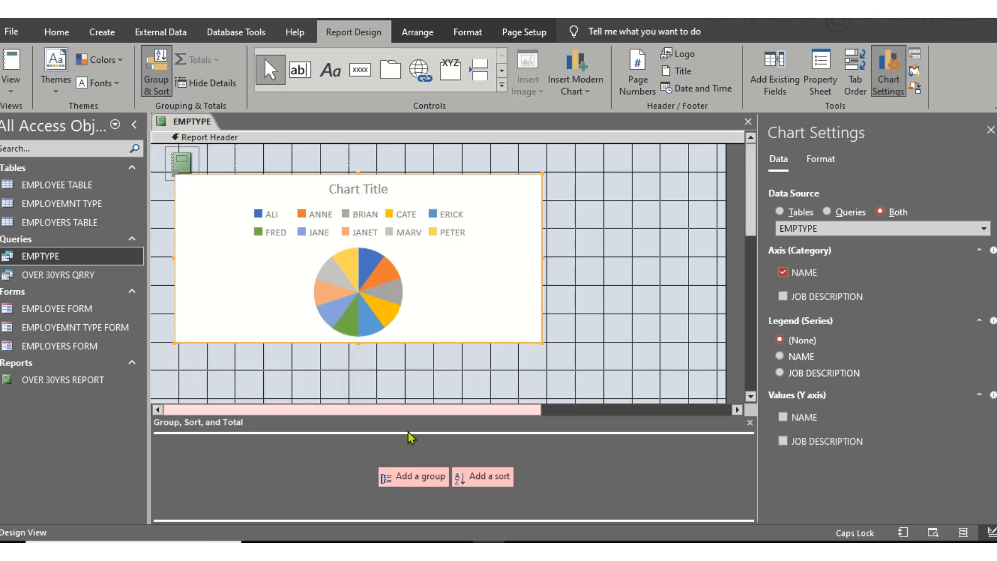
- Delete all the controls in the page header, detail, page footer and report footer sections
scroll(447, 379, "down", 5)
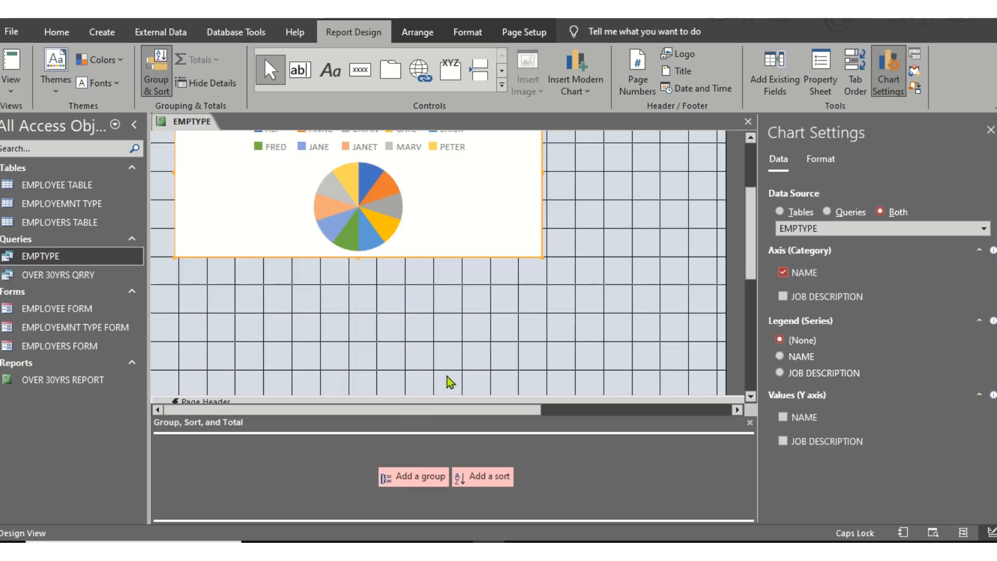
left_click_drag(176, 235, 434, 366)
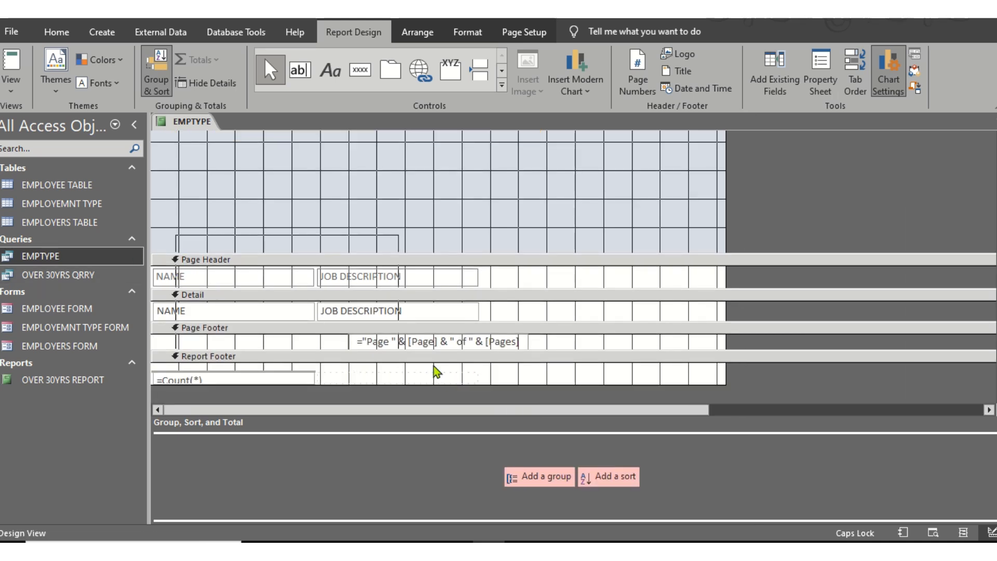
key("Delete")
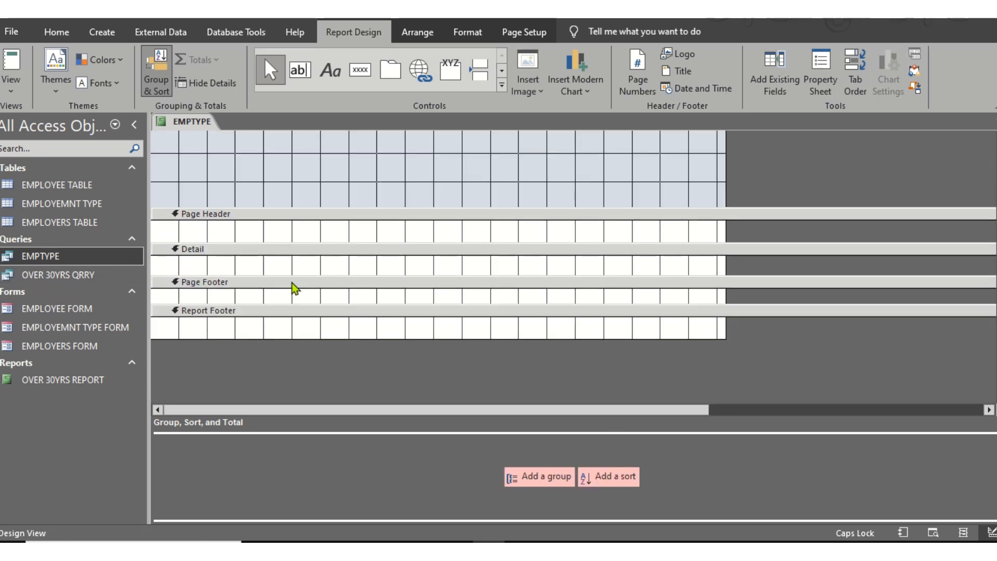
left_click_drag(176, 208, 407, 335)
scroll(364, 286, "up", 5)
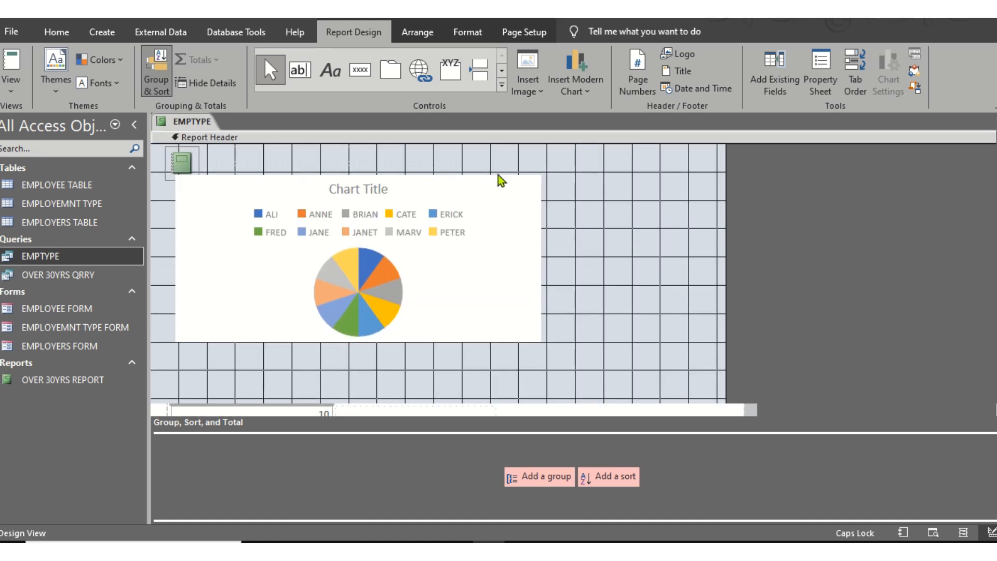
- Enlarge the pie chart in the report header by extending its lower corner across the empty area
left_click(497, 176)
left_click_drag(543, 341, 627, 399)
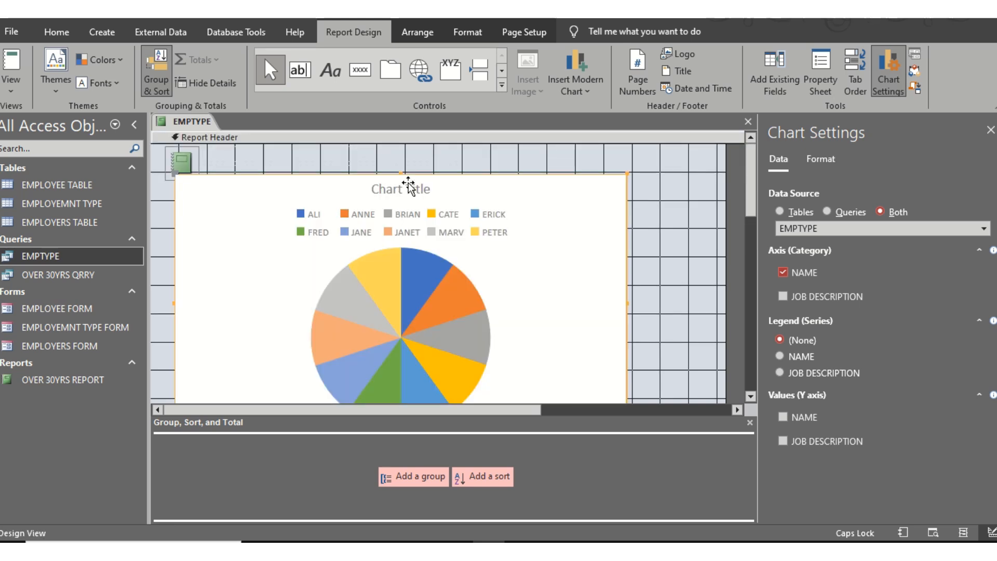
- Set the chart control's Name property to EMPTYPE CHART, consulting the exam paper's wording for the pie chart task
double_click(405, 186)
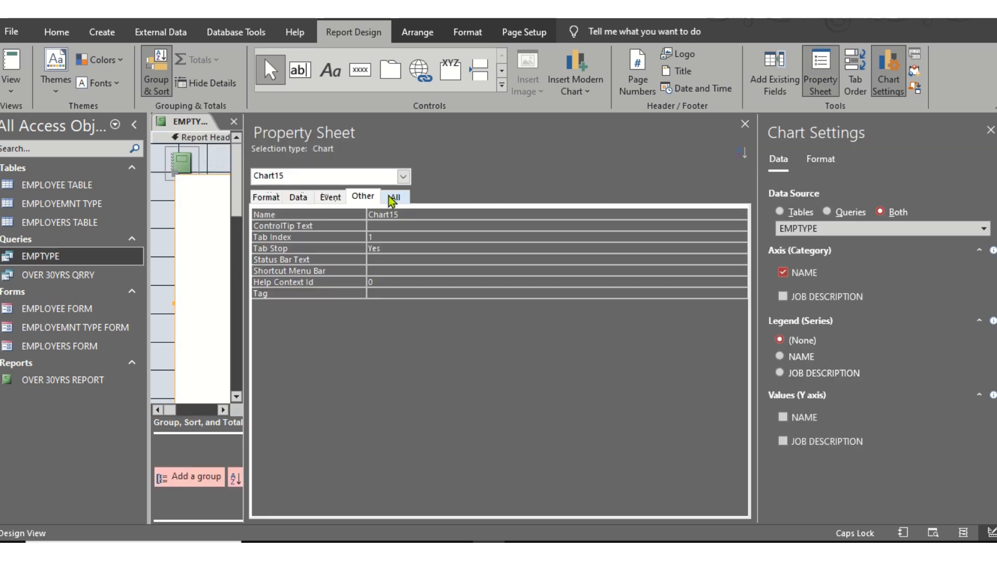
left_click(744, 124)
double_click(453, 197)
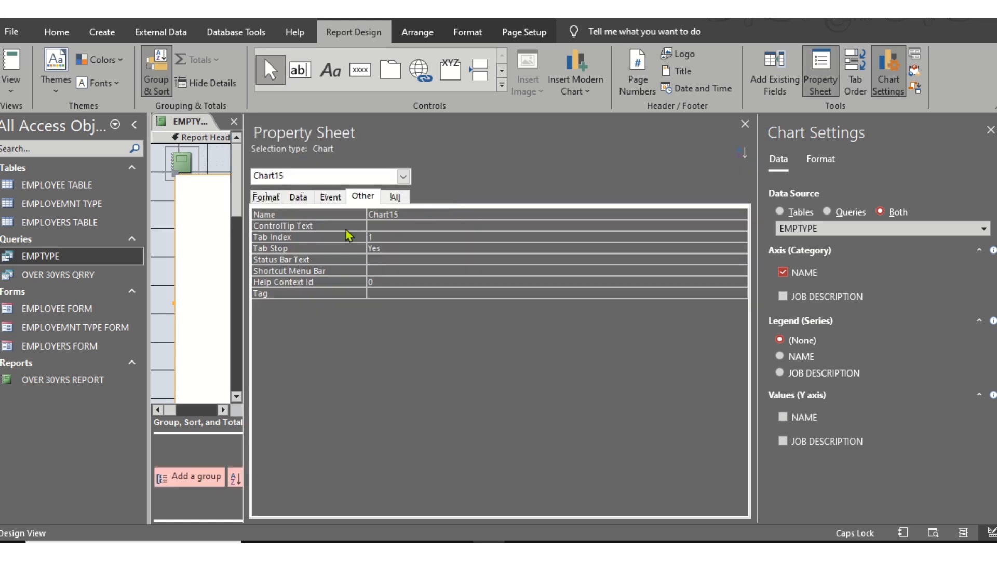
left_click(415, 215)
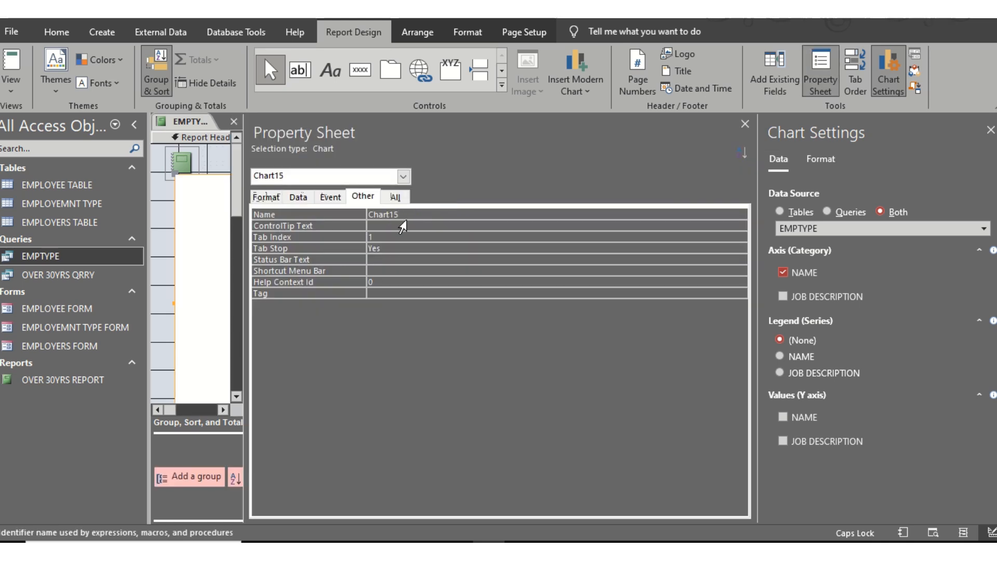
left_click(357, 211)
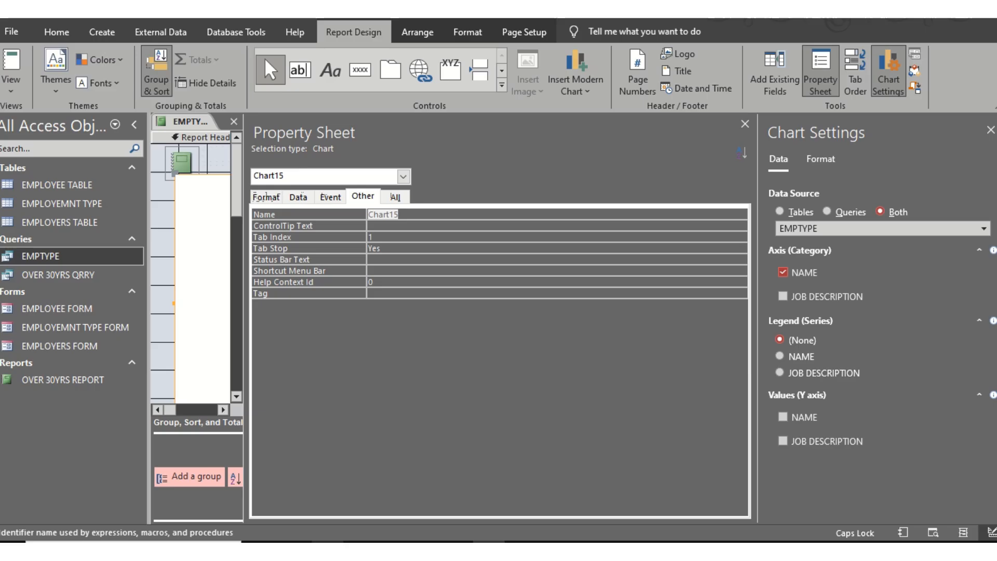
left_click(355, 541)
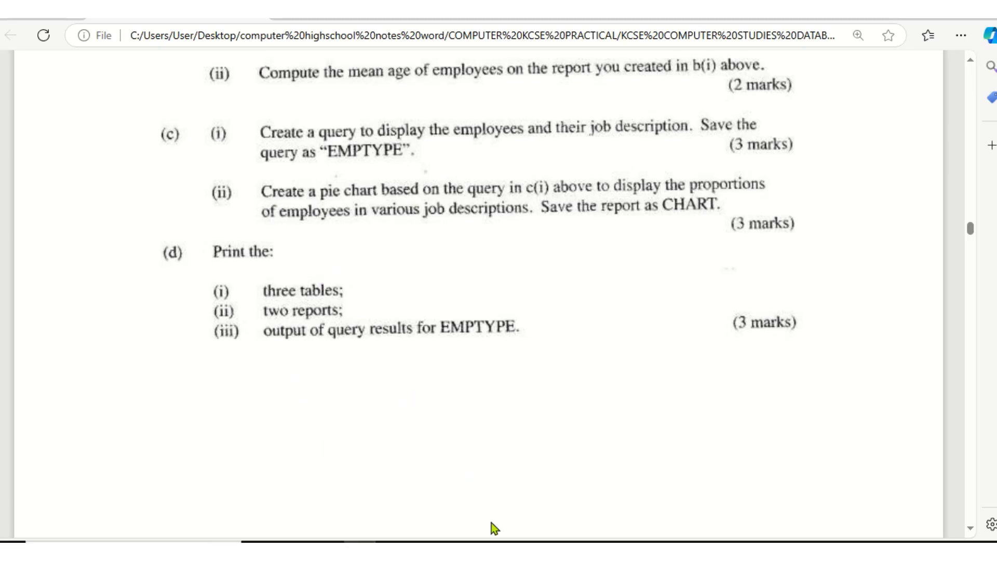
left_click(488, 542)
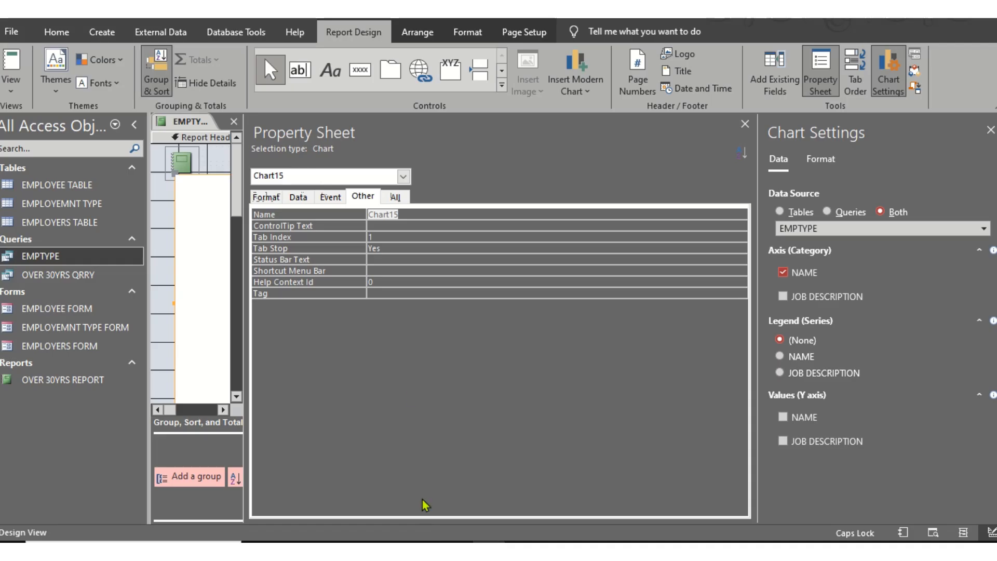
left_click(408, 222)
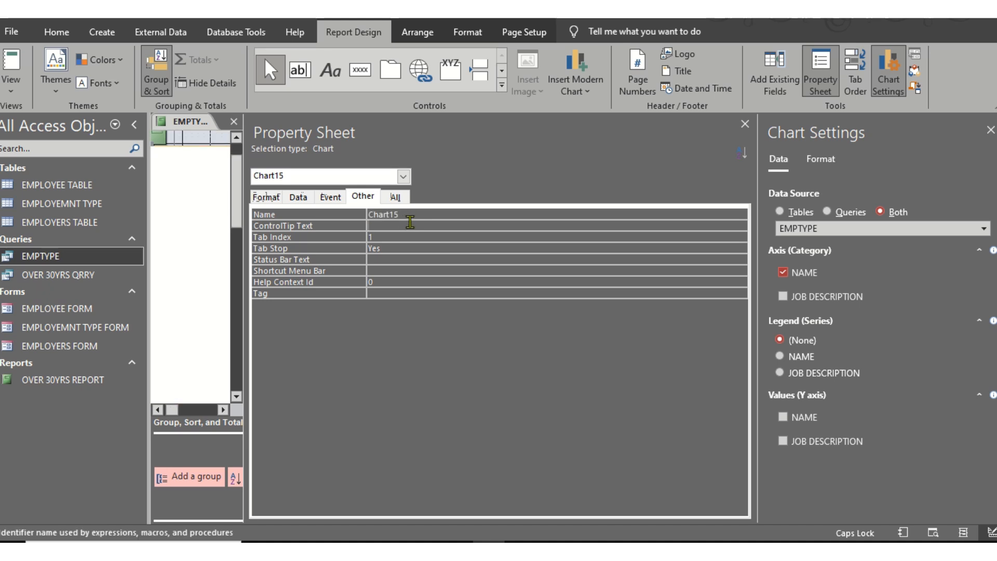
left_click(413, 213)
left_click(350, 218)
type("EMPTYPE CHART")
key("Return")
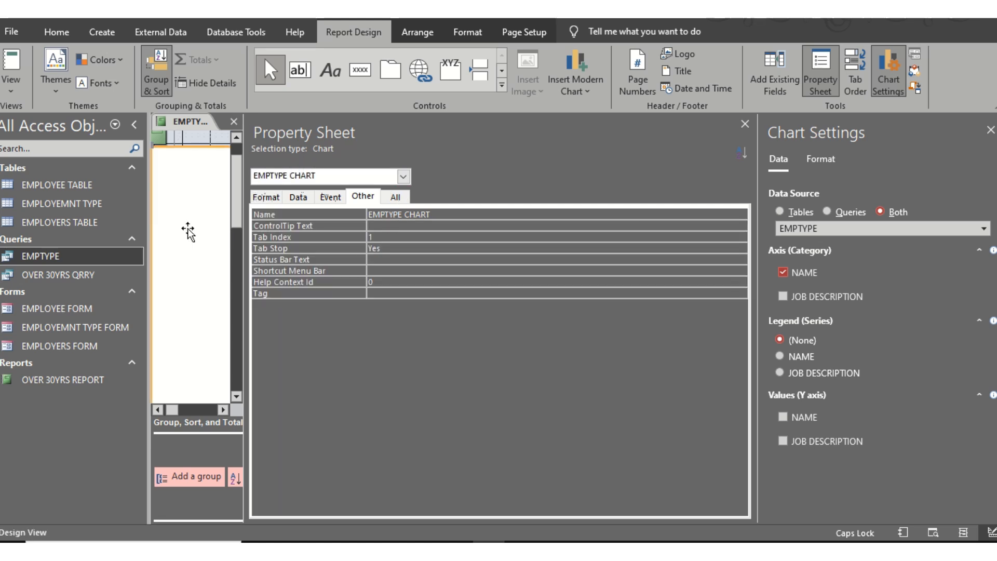
left_click(745, 124)
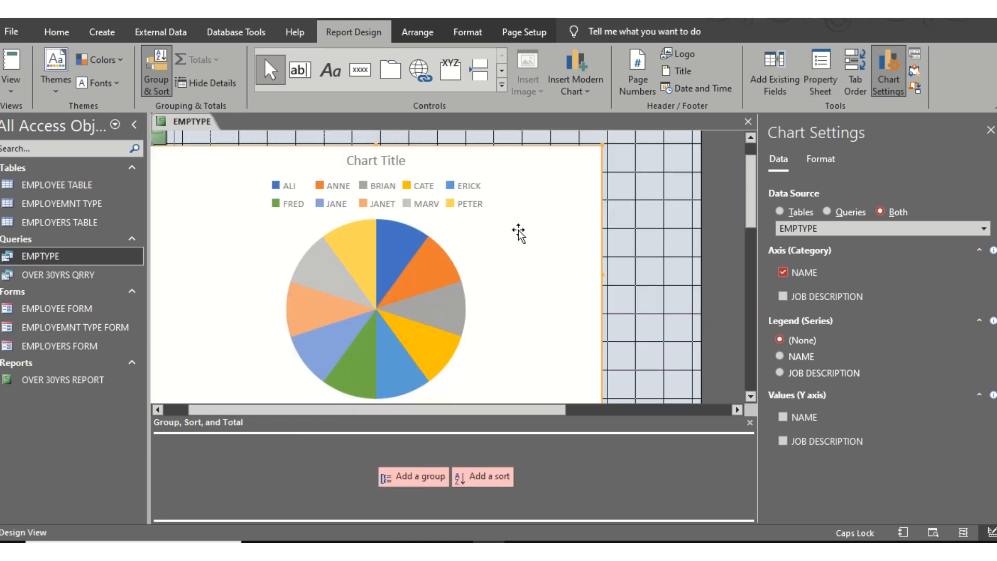
- Review the chart's properties, display the report in Report View and check the exam paper for the required report name
double_click(380, 161)
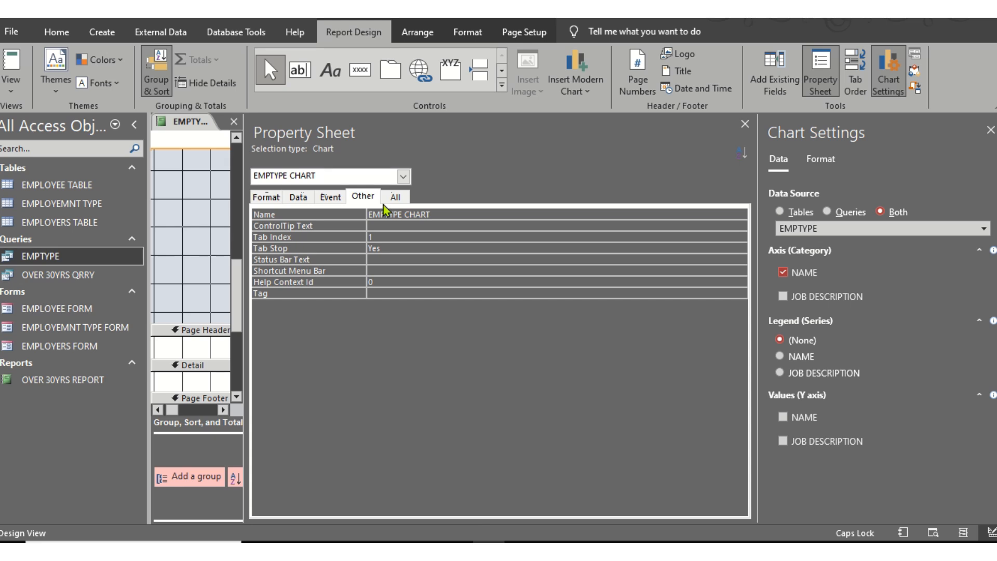
left_click(744, 125)
scroll(514, 243, "up", 5)
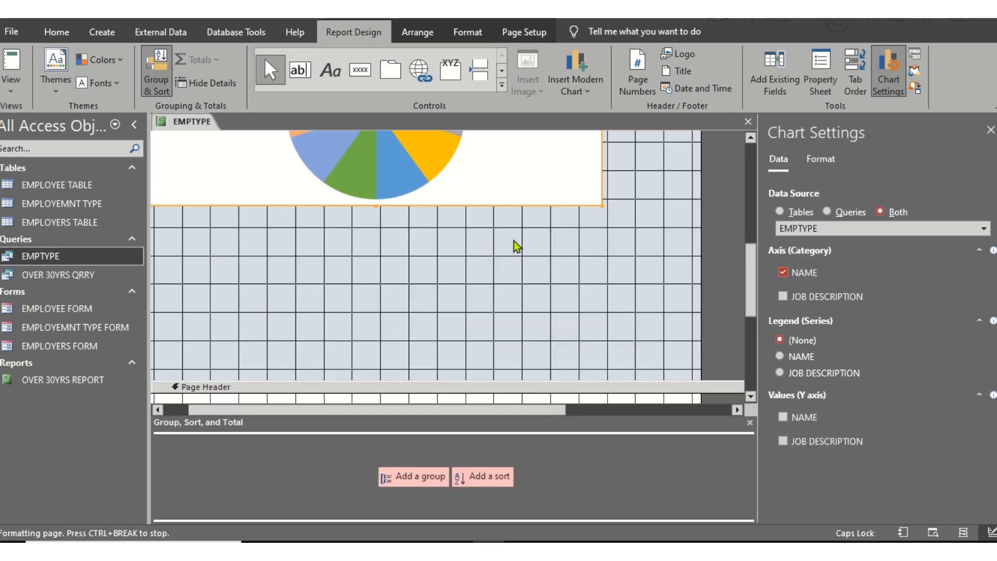
scroll(514, 243, "up", 2)
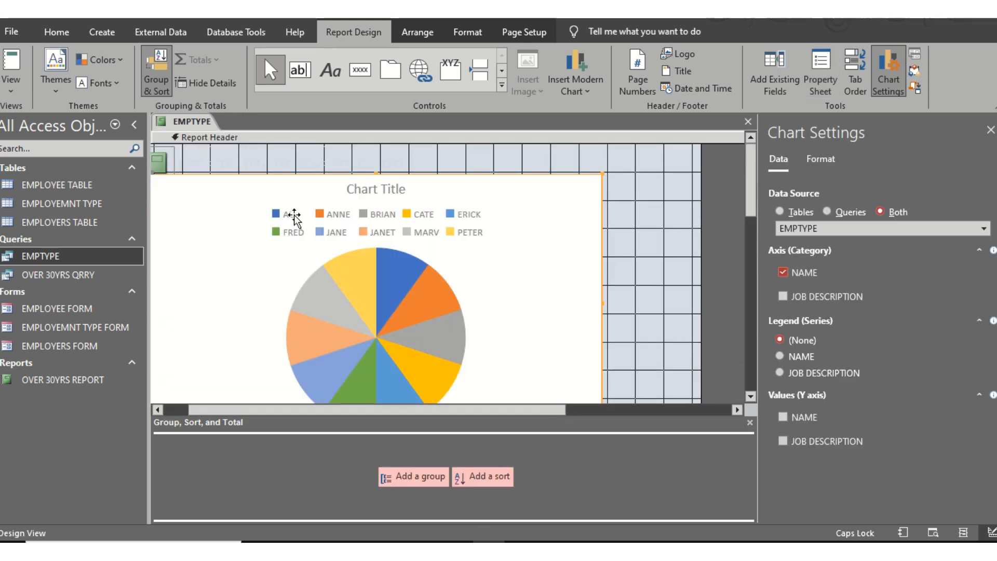
right_click(202, 125)
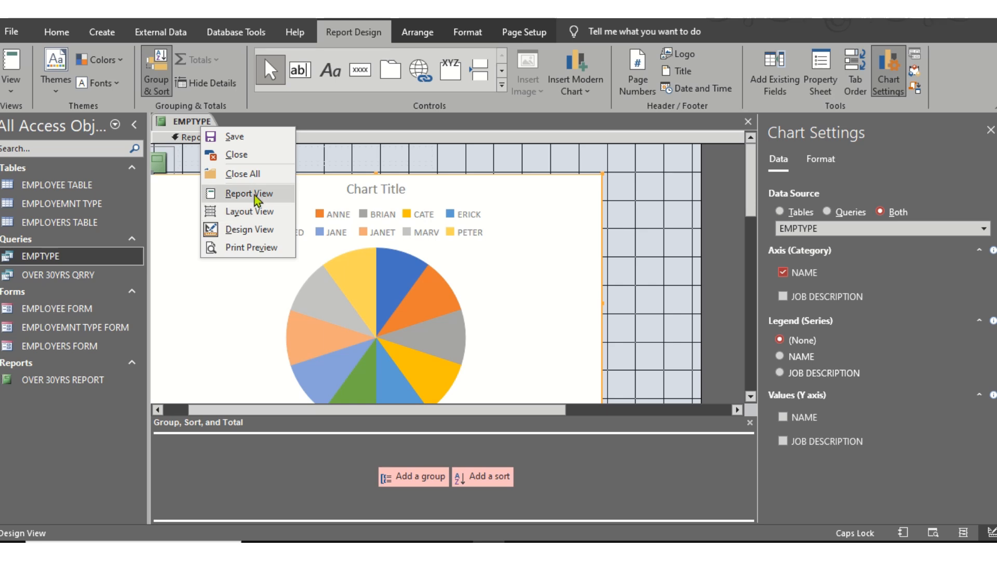
left_click(254, 196)
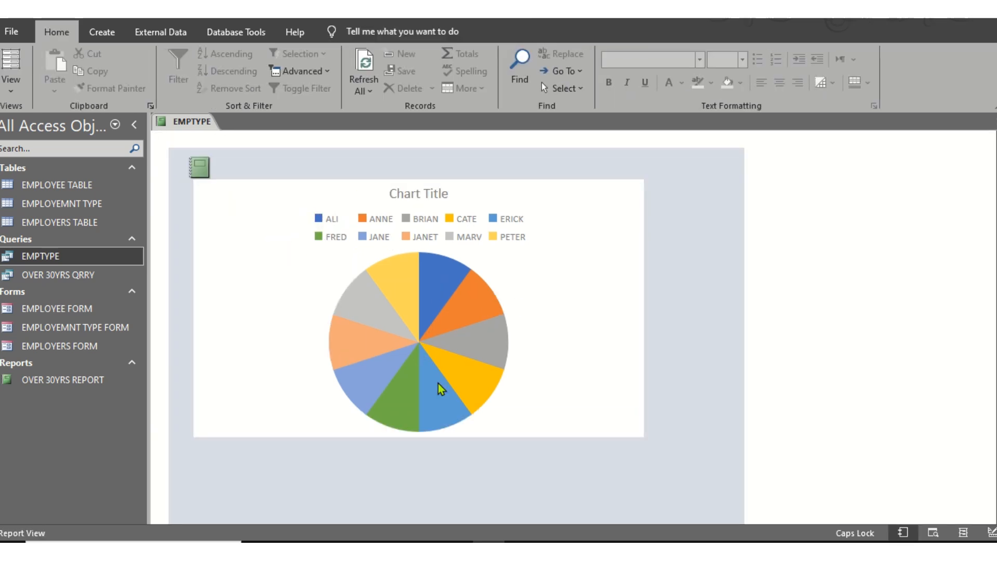
right_click(188, 127)
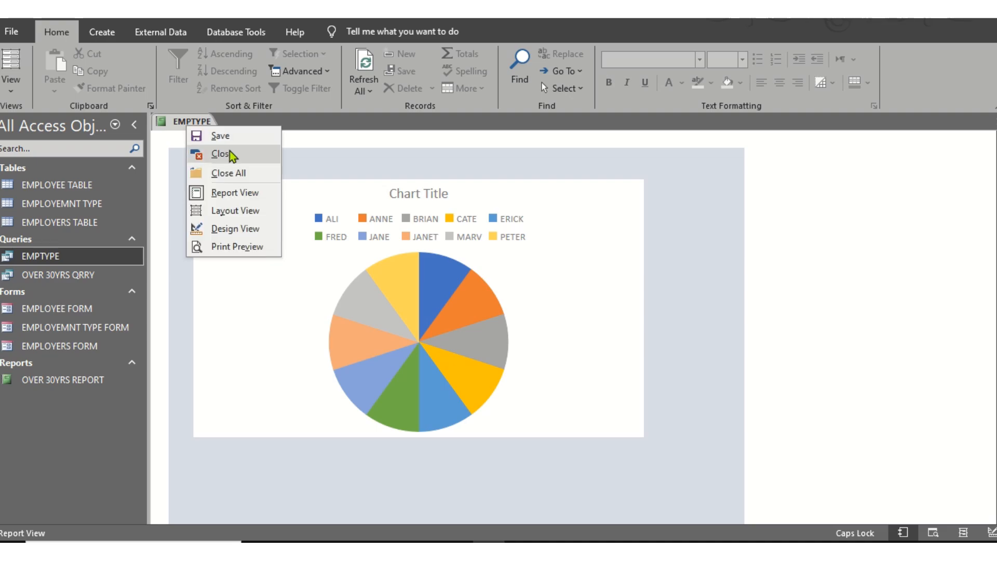
left_click(358, 550)
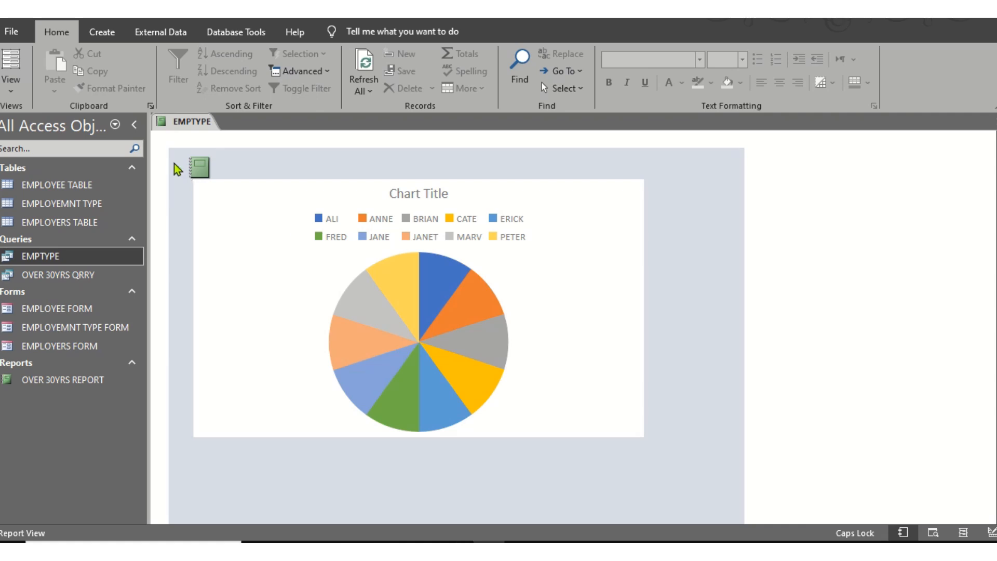
- Save the pie chart report under the name CHART
right_click(180, 127)
left_click(239, 137)
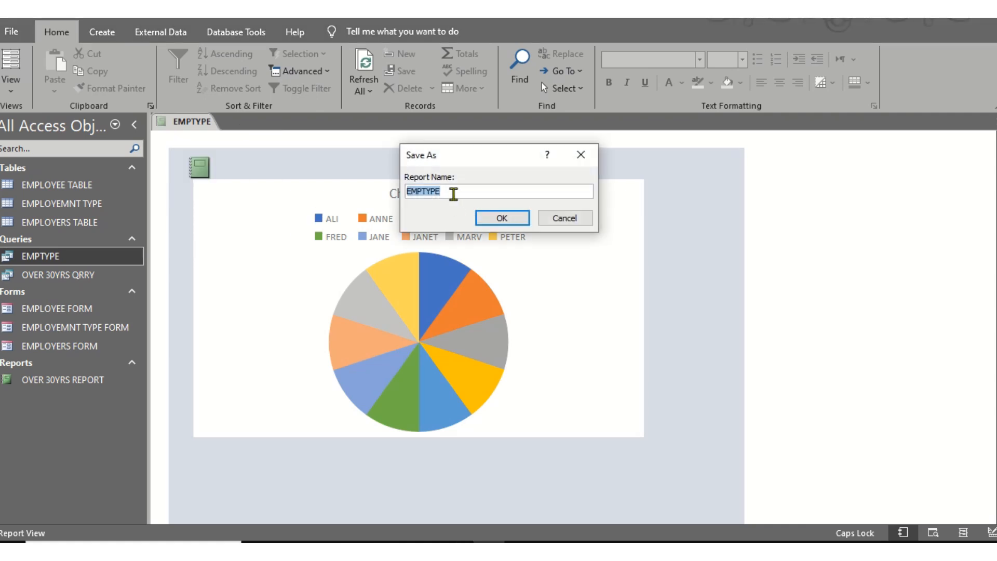
type("C")
type("RT")
left_click(497, 221)
- Close the CHART report and consult the exam paper's part (d) on what to print
right_click(185, 126)
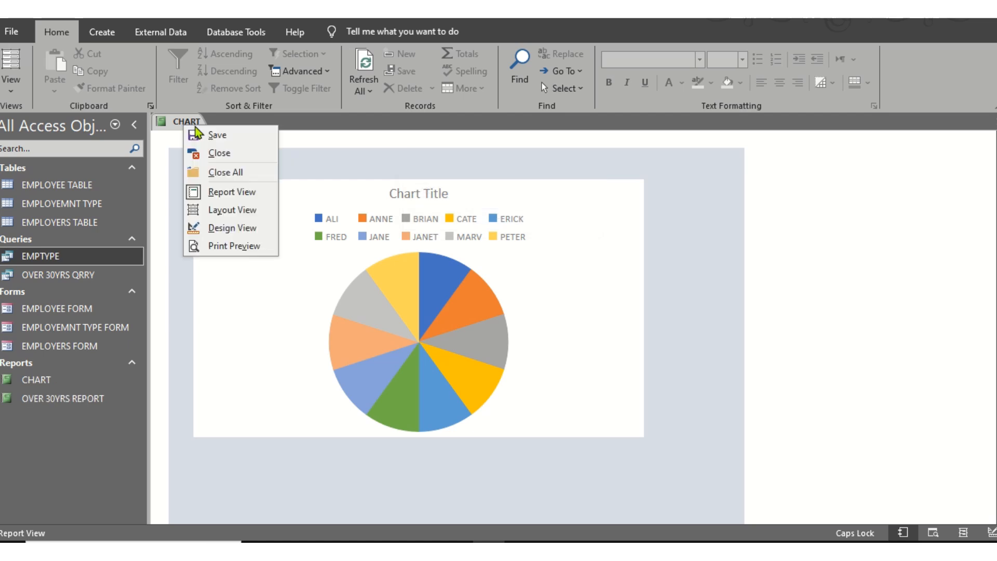
right_click(165, 116)
left_click(201, 141)
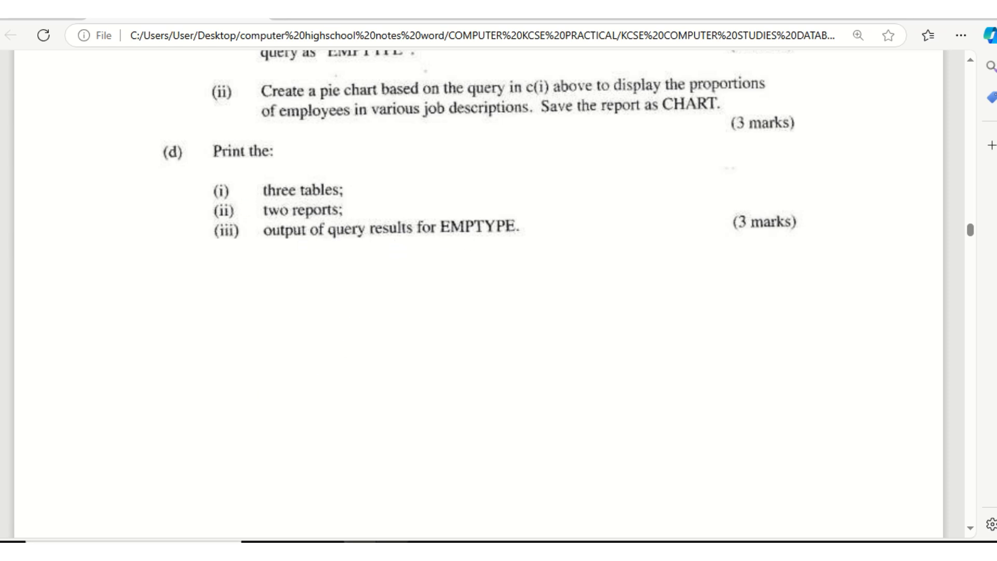
mouse_move(328, 541)
left_click(489, 541)
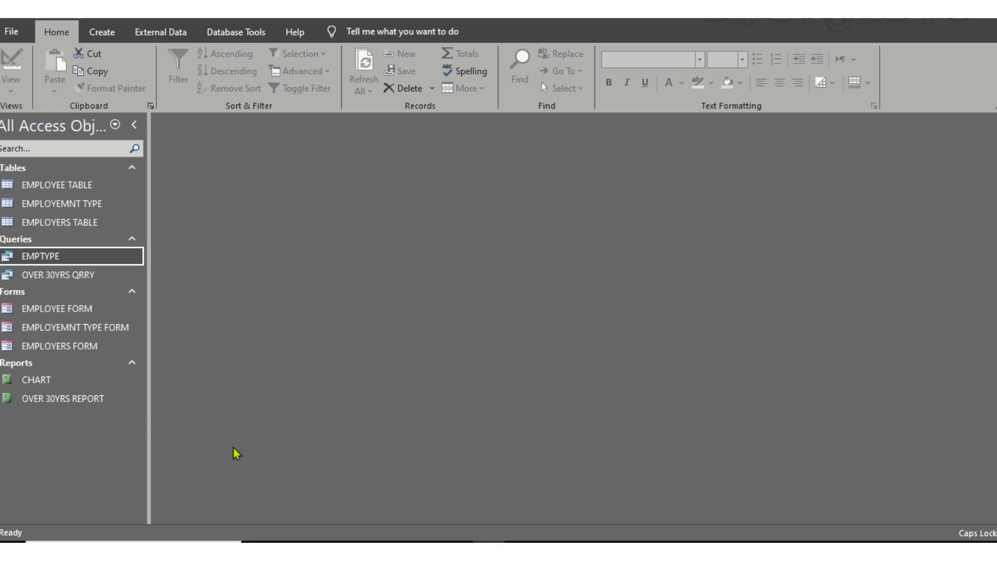